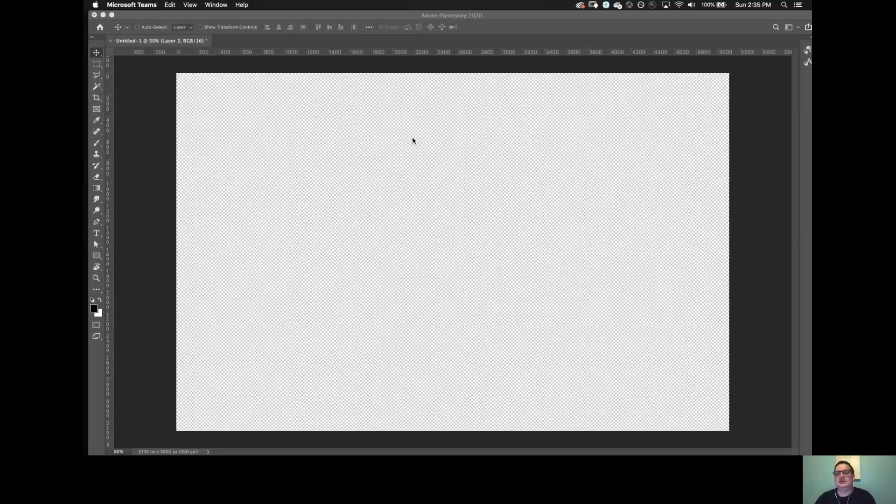
# Bring Photoshop to the front and collapse the floating Layers panel.
pyautogui.click(118, 56)
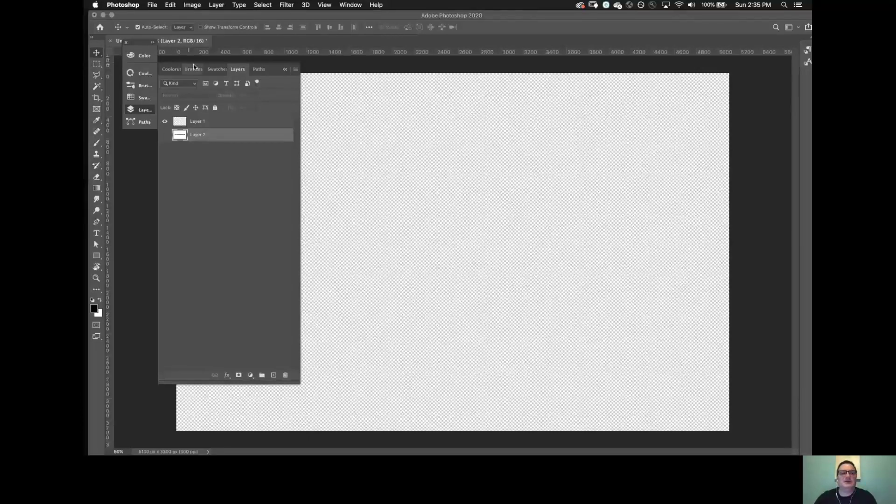
pyautogui.moveTo(140, 48)
pyautogui.mouseDown()
pyautogui.moveTo(157, 76)
pyautogui.moveTo(144, 55)
pyautogui.mouseUp()
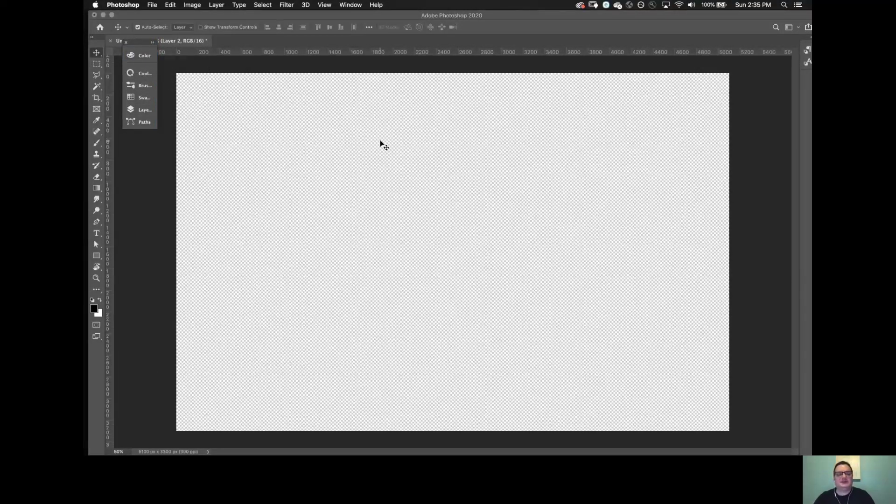
# Switch to Chrome and open a new browser window.
pyautogui.press('super+Tab')
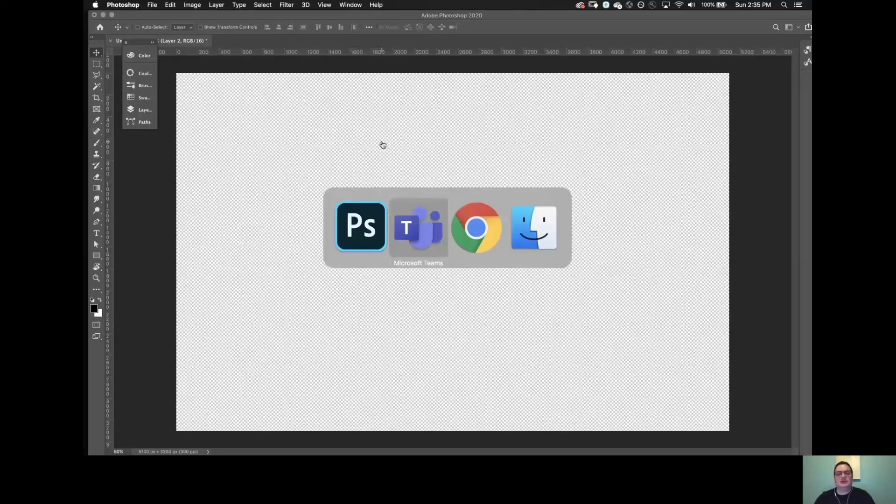
pyautogui.press('super+Tab')
pyautogui.press('super+Tab')
pyautogui.press('super+Tab')
pyautogui.press('super+Tab')
pyautogui.press('super+Tab')
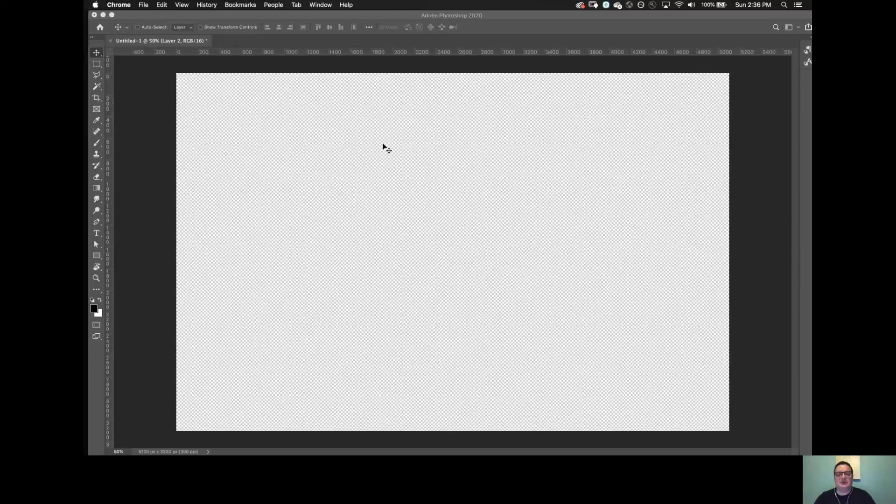
pyautogui.press('super+n')
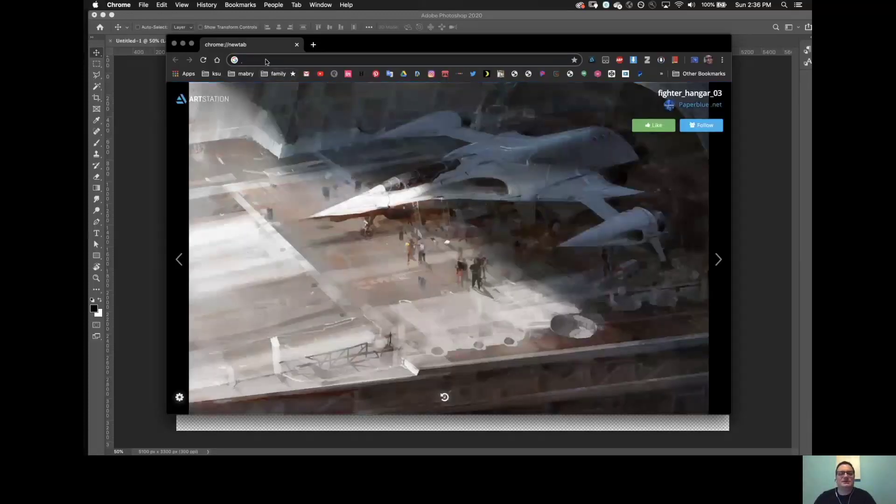
# Search the web for "adobe creative cloud".
pyautogui.write('abb')
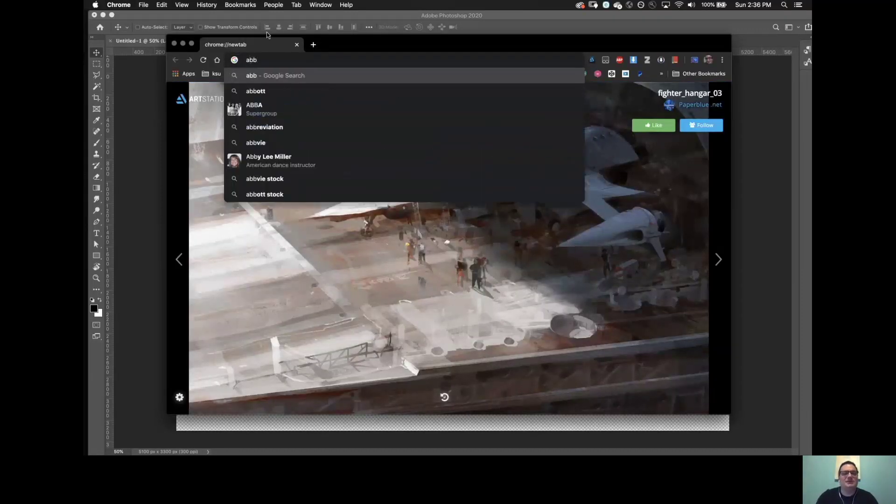
pyautogui.press('BackSpace')
pyautogui.press('BackSpace')
pyautogui.write('dobe')
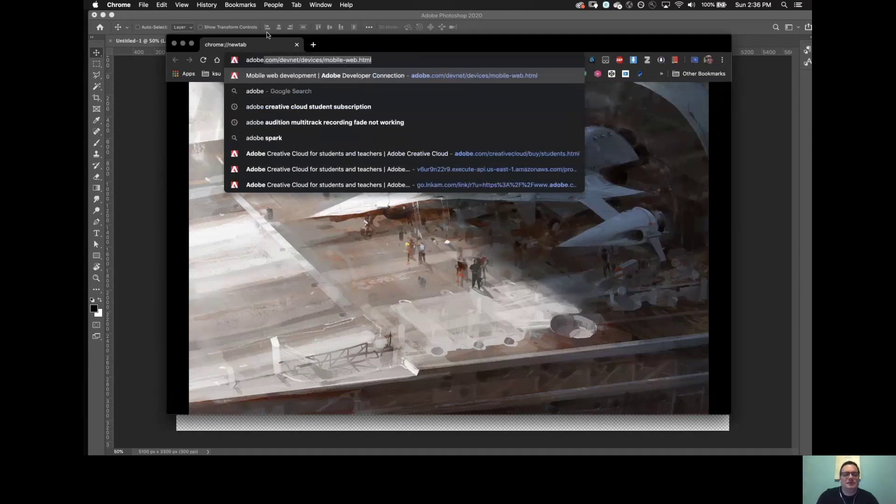
pyautogui.write(' crative')
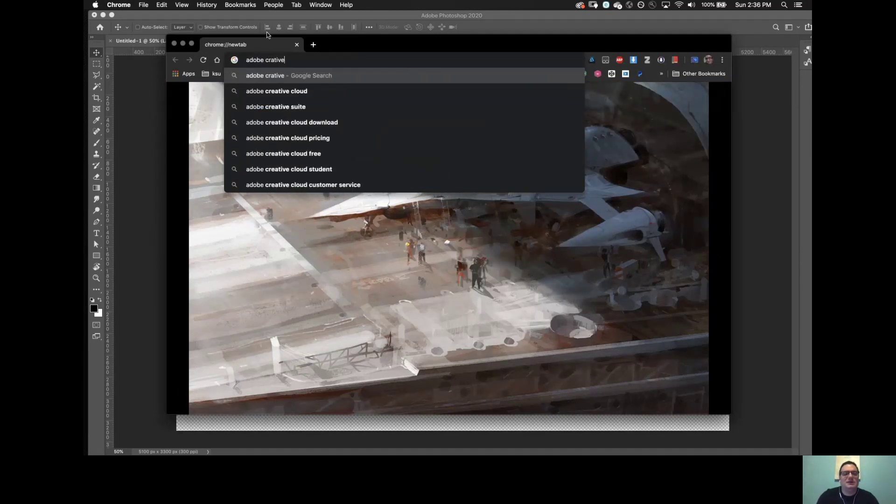
pyautogui.press('Down')
pyautogui.press('Return')
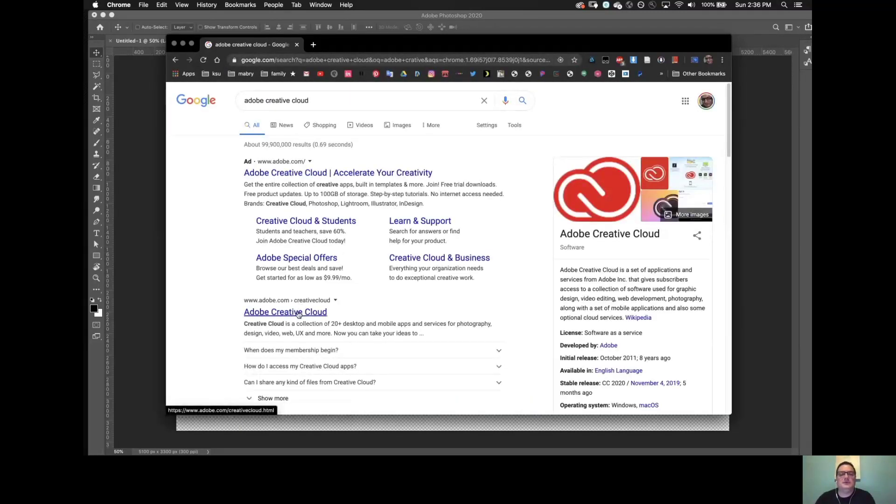
# Open Adobe's official Creative Cloud page and view the plans for individuals, students and teachers, and teams.
pyautogui.click(298, 314)
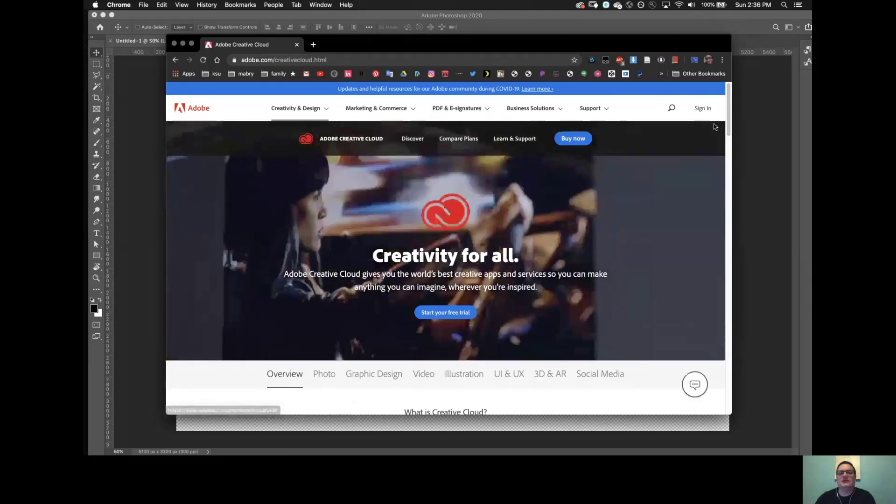
pyautogui.moveTo(731, 113); pyautogui.dragTo(662, 323)
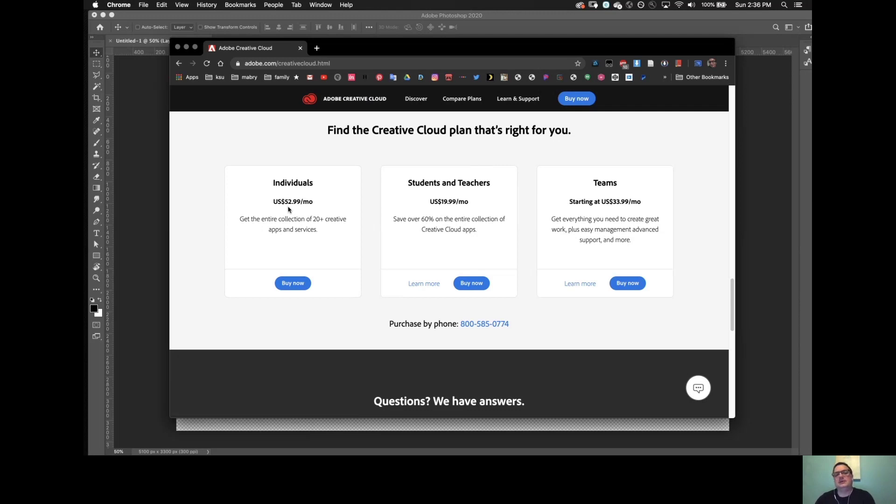
# Open wacom.com in a new browser tab.
pyautogui.click(316, 49)
pyautogui.write('wacom')
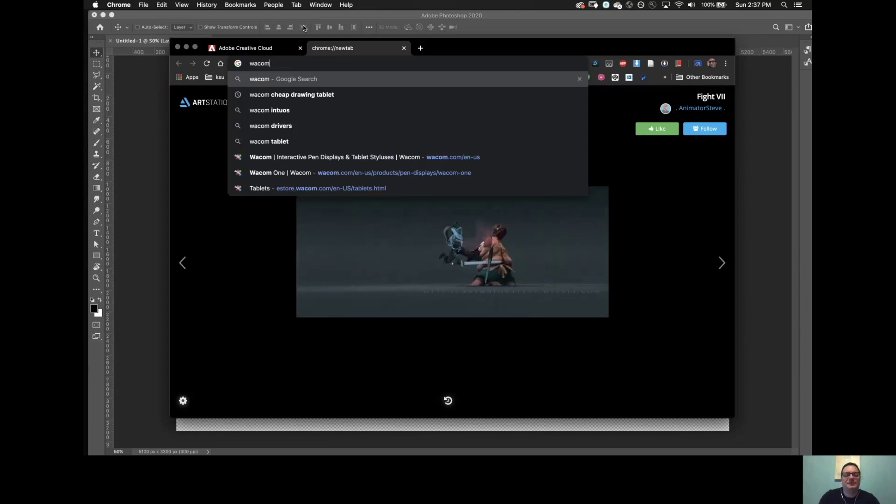
pyautogui.write('.com')
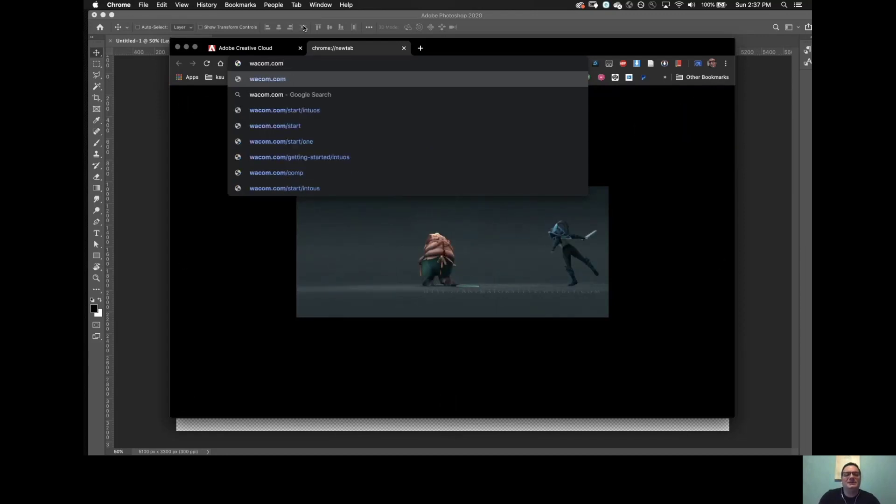
pyautogui.press('Return')
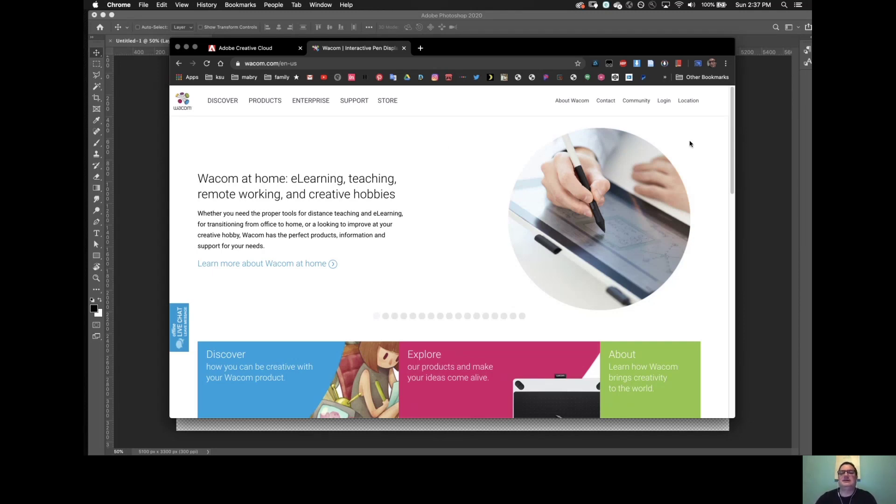
pyautogui.scroll(-1, 733, 118)
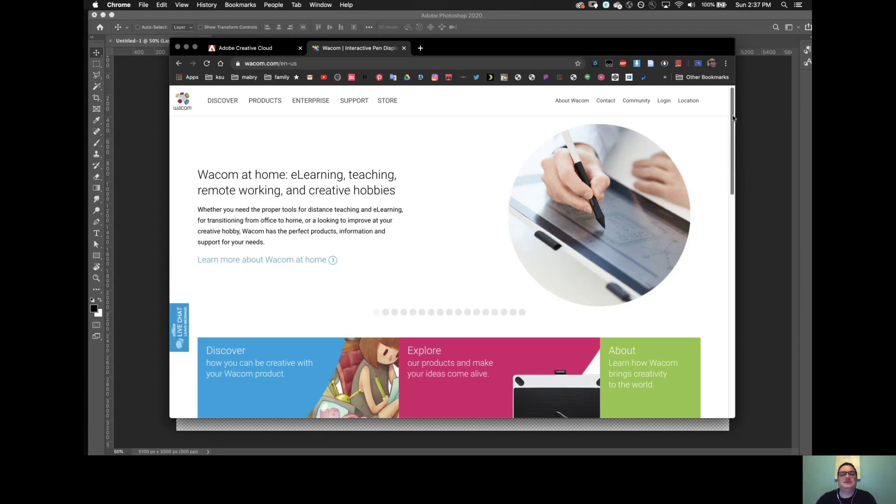
pyautogui.click(261, 105)
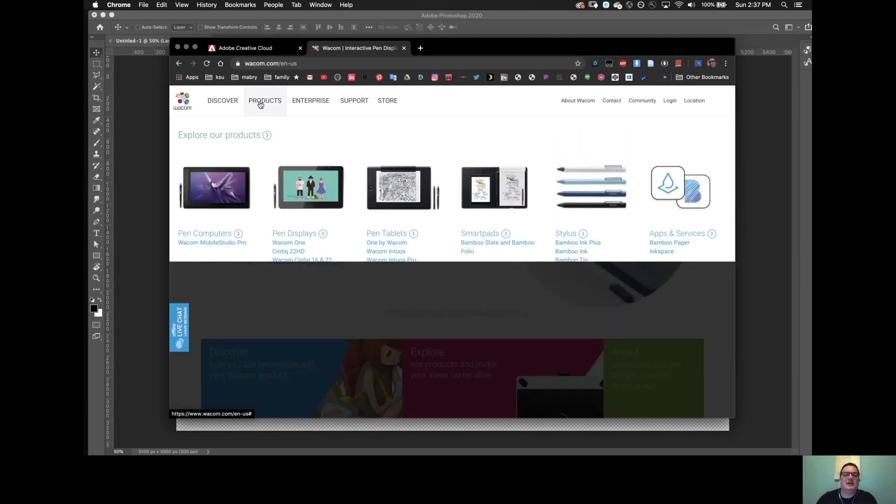
pyautogui.click(261, 105)
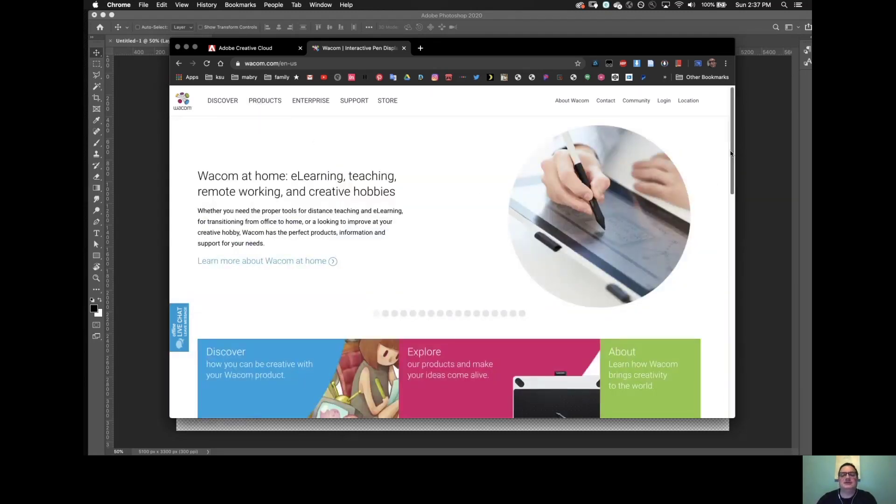
pyautogui.moveTo(731, 154)
pyautogui.mouseDown()
pyautogui.moveTo(714, 360)
pyautogui.moveTo(728, 136)
pyautogui.moveTo(729, 357)
pyautogui.moveTo(734, 147)
pyautogui.mouseUp()
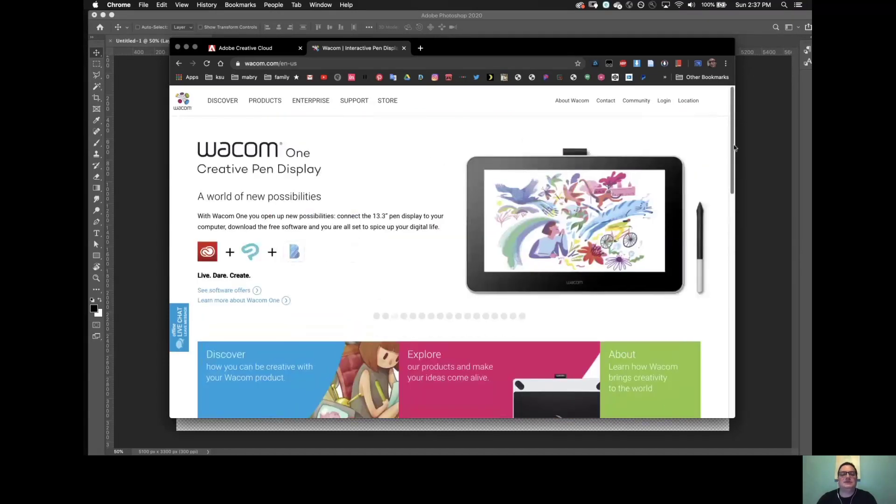
# Open the Pen Tablets page from Wacom's product overview.
pyautogui.click(264, 102)
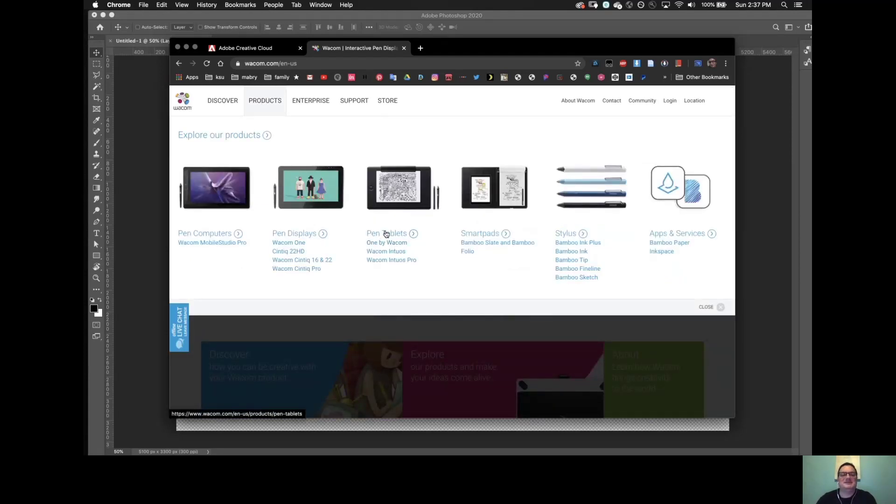
pyautogui.click(396, 196)
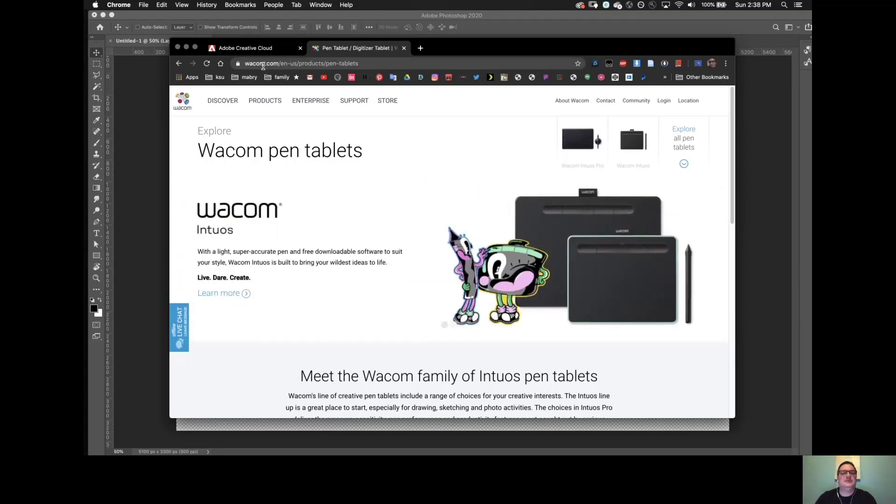
pyautogui.click(266, 100)
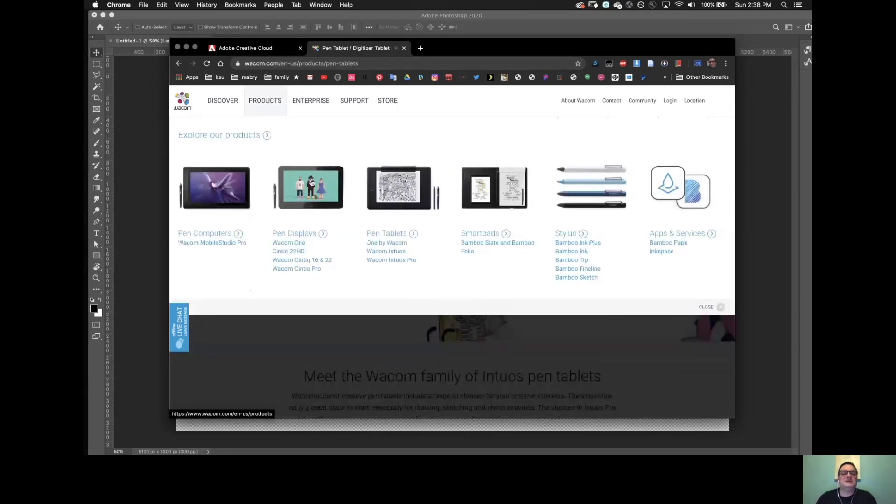
pyautogui.click(387, 240)
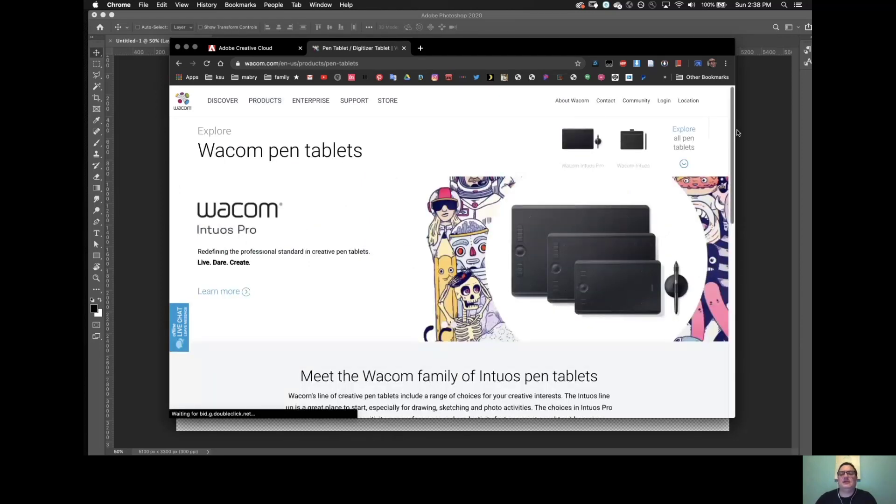
# Open the shop page for One by Wacom and look through the store's tablets as far as the Wacom Intuos range.
pyautogui.scroll(-5, 722, 229)
pyautogui.scroll(-2, 718, 238)
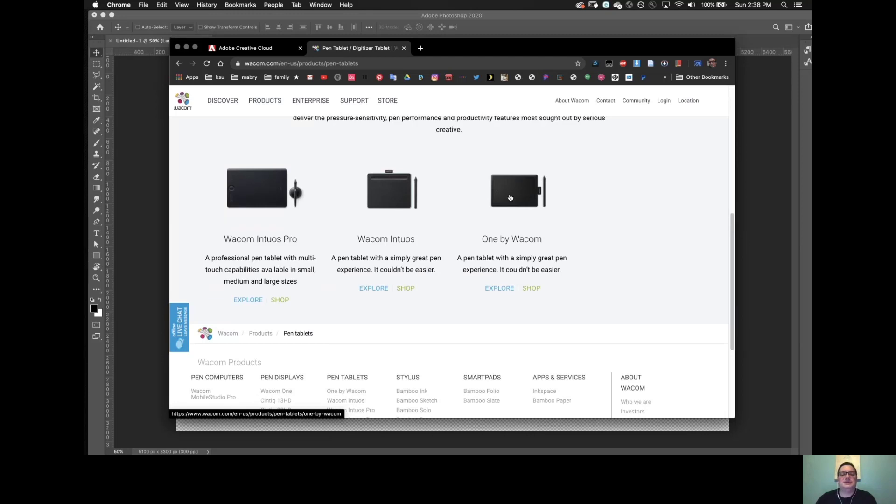
pyautogui.click(530, 289)
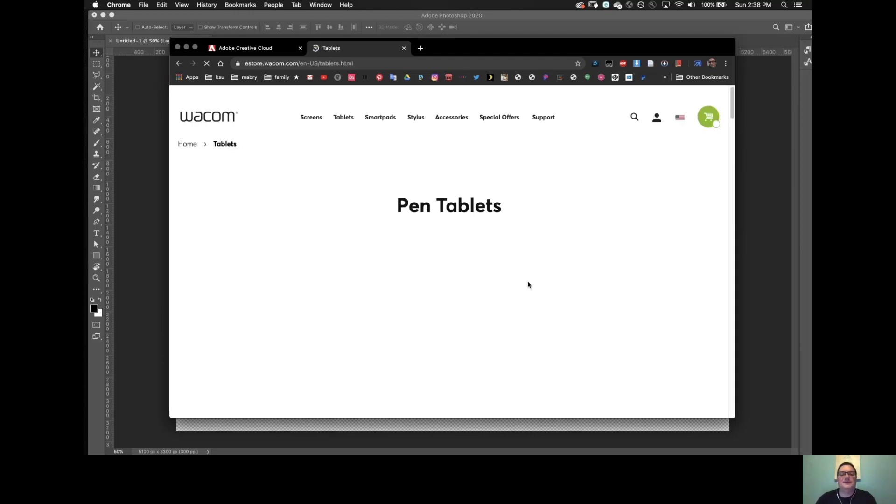
pyautogui.scroll(-10, 723, 153)
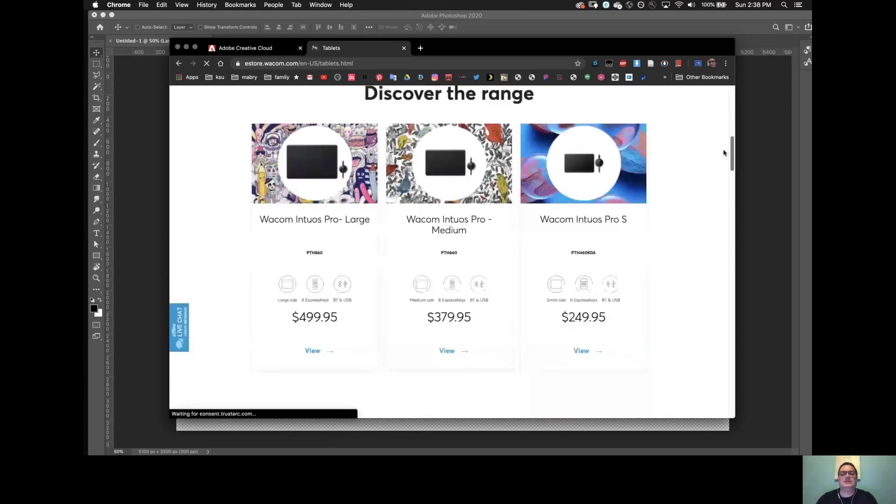
pyautogui.scroll(-10, 723, 153)
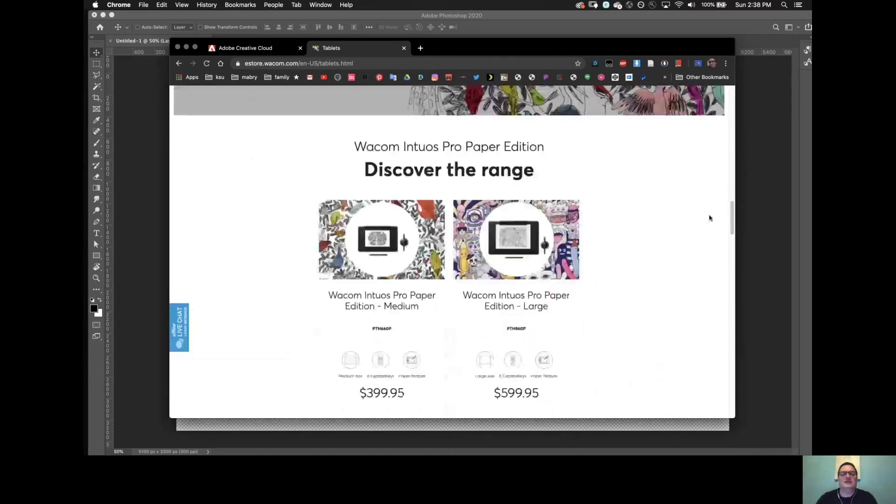
pyautogui.scroll(-10, 709, 218)
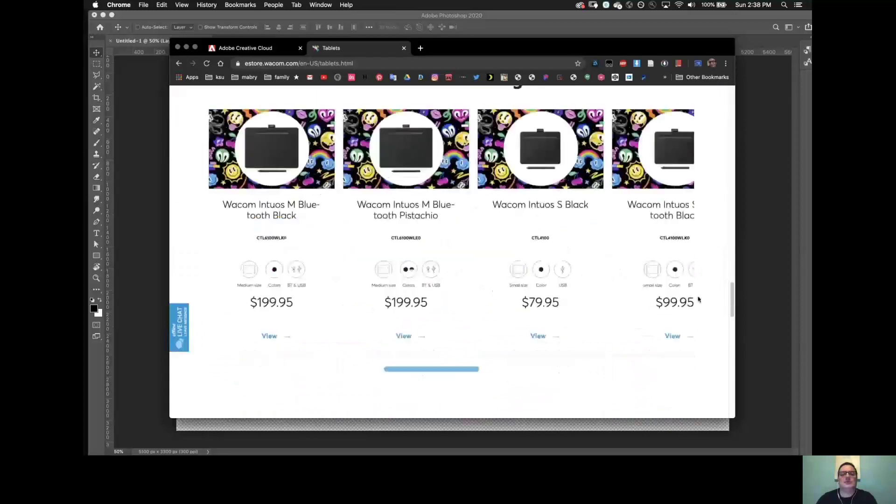
pyautogui.scroll(1, 698, 297)
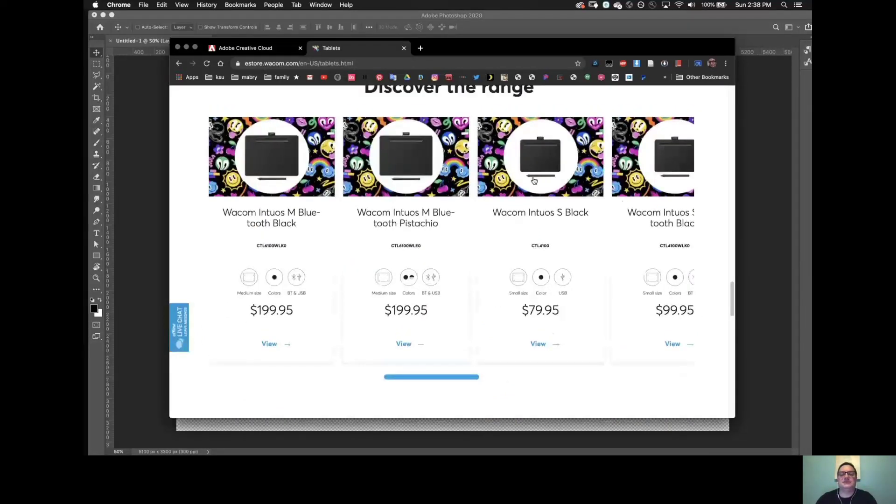
# Reopen the Wacom pen tablet page from the recently visited pages in the browser history.
pyautogui.click(552, 230)
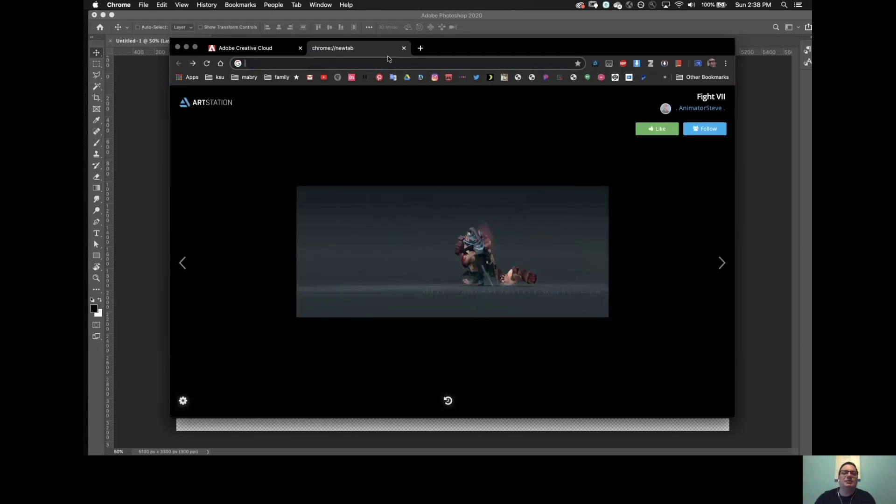
pyautogui.click(209, 4)
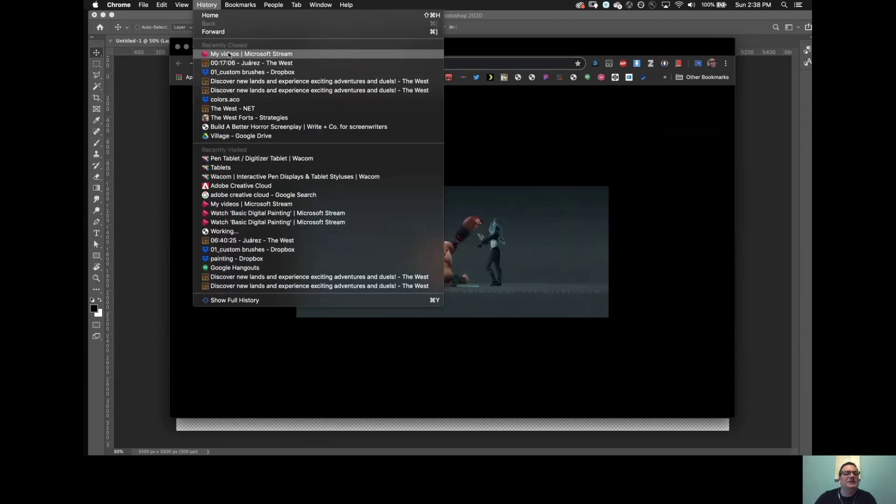
pyautogui.click(256, 160)
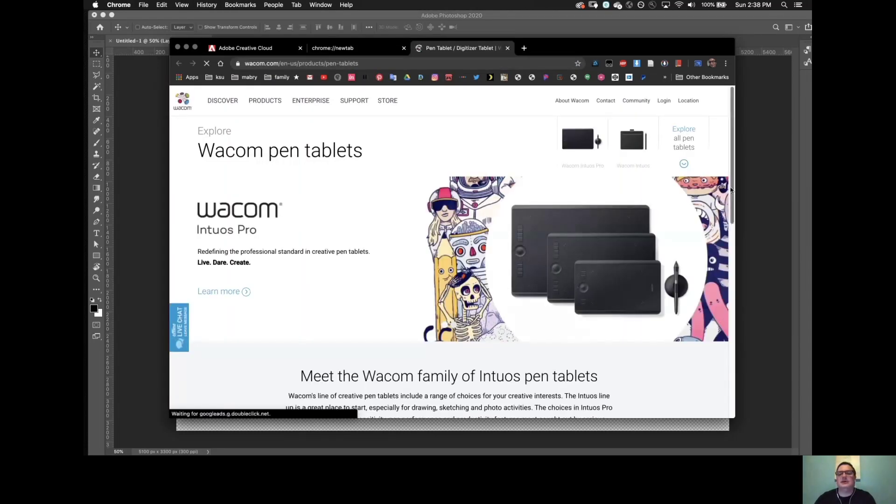
# Return to the Wacom store's tablet listing and view the prices of the Wacom Intuos M and S models.
pyautogui.scroll(-2, 731, 184)
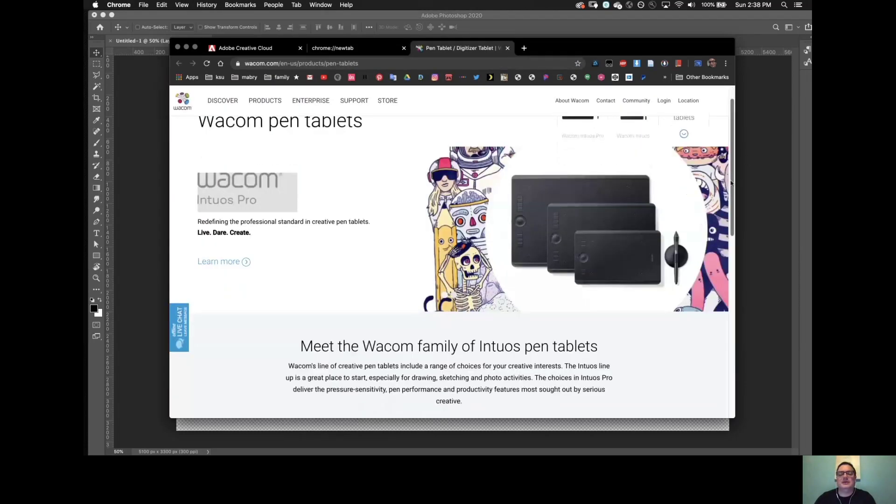
pyautogui.scroll(-10, 723, 224)
pyautogui.click(531, 299)
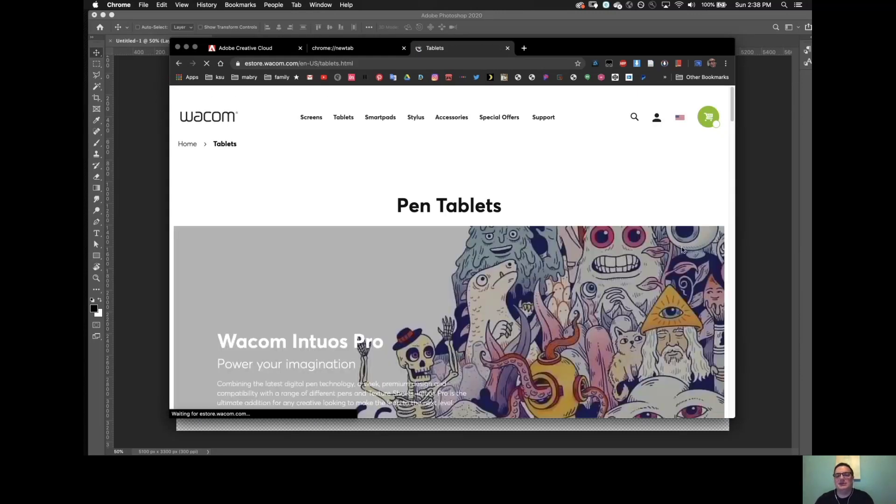
pyautogui.moveTo(731, 105); pyautogui.dragTo(731, 166)
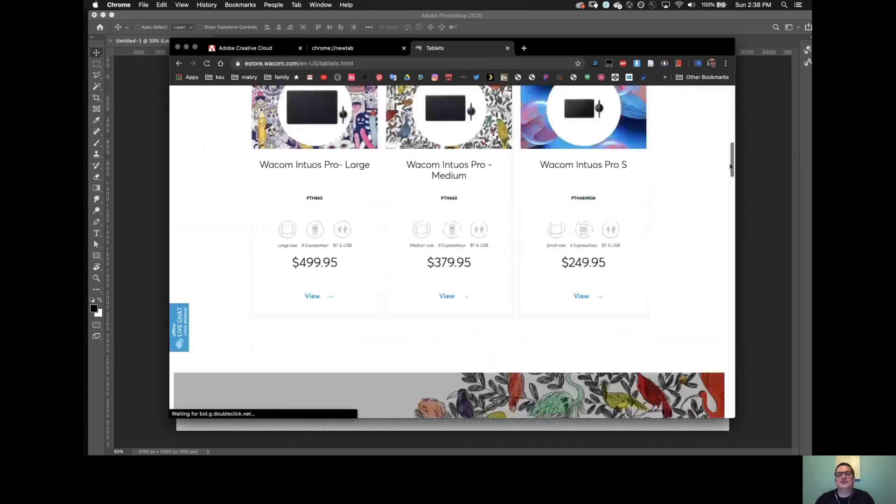
pyautogui.scroll(-15, 715, 269)
pyautogui.scroll(2, 710, 310)
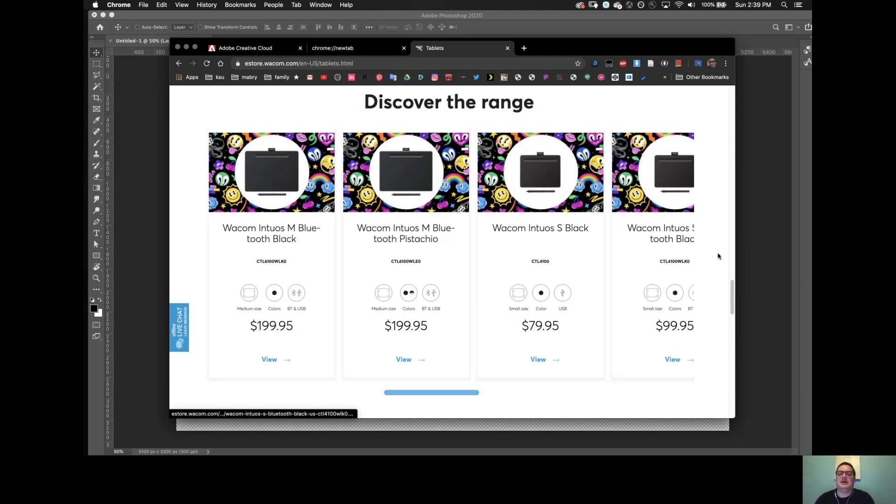
# Look through the Wacom Intuos M and S models in the range and return to the Adobe Creative Cloud plans page.
pyautogui.moveTo(735, 292); pyautogui.dragTo(732, 285)
pyautogui.moveTo(460, 390); pyautogui.dragTo(497, 382)
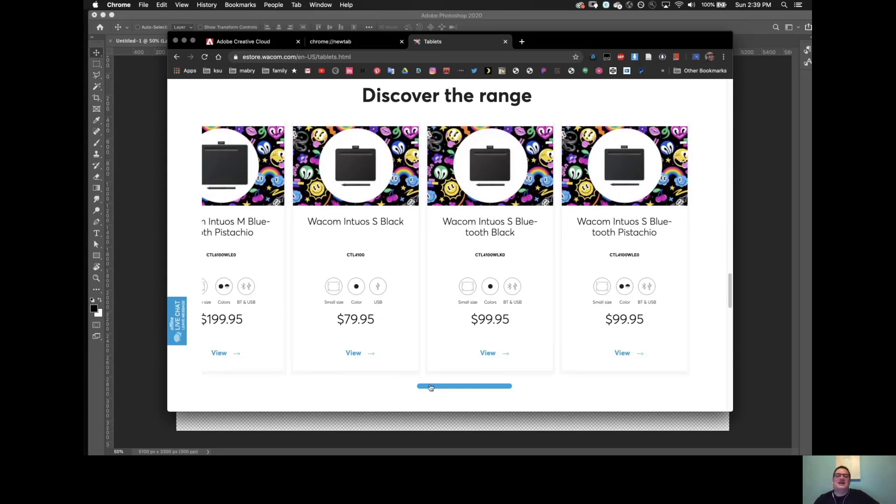
pyautogui.moveTo(431, 387); pyautogui.dragTo(395, 387)
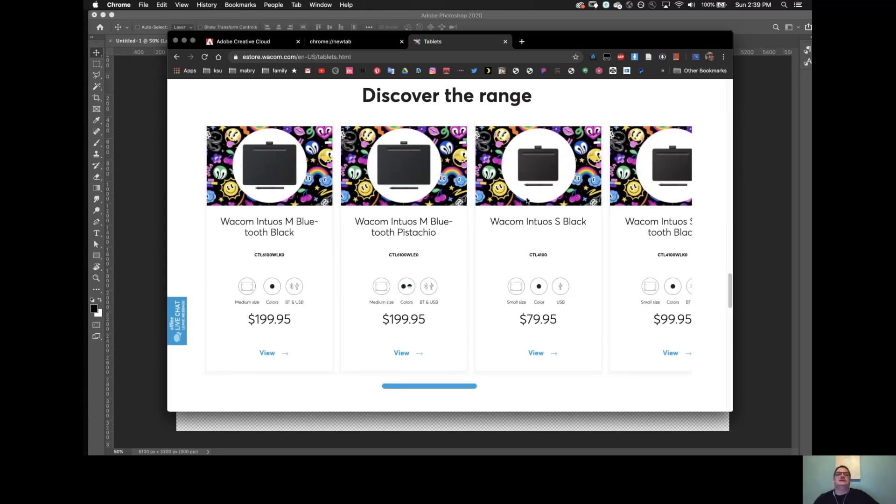
pyautogui.click(355, 43)
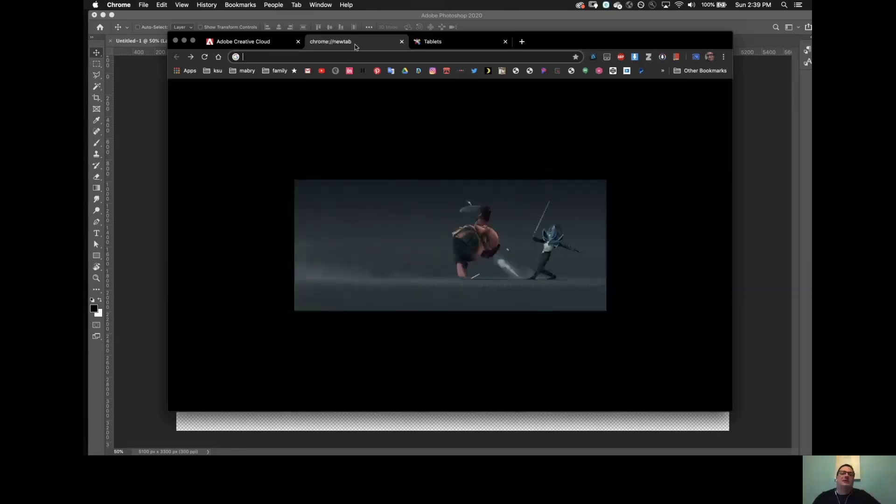
pyautogui.click(261, 42)
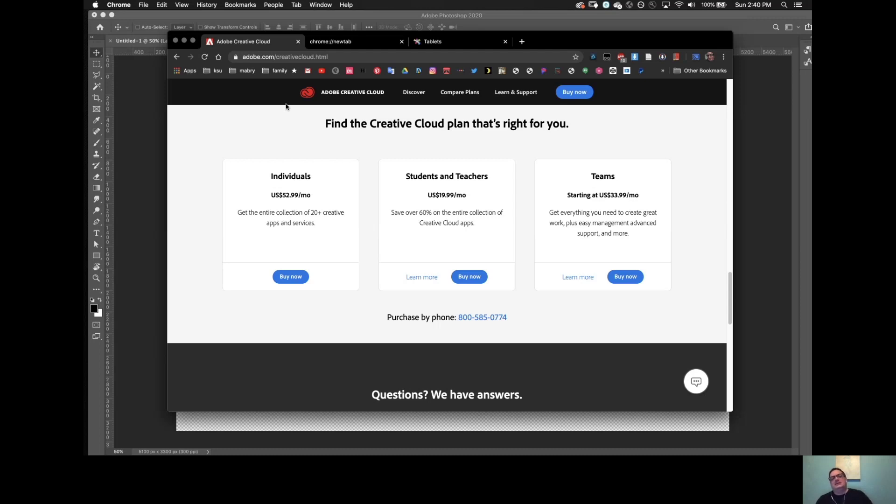
# Search the web for "procreate art app" on a separate page.
pyautogui.click(522, 41)
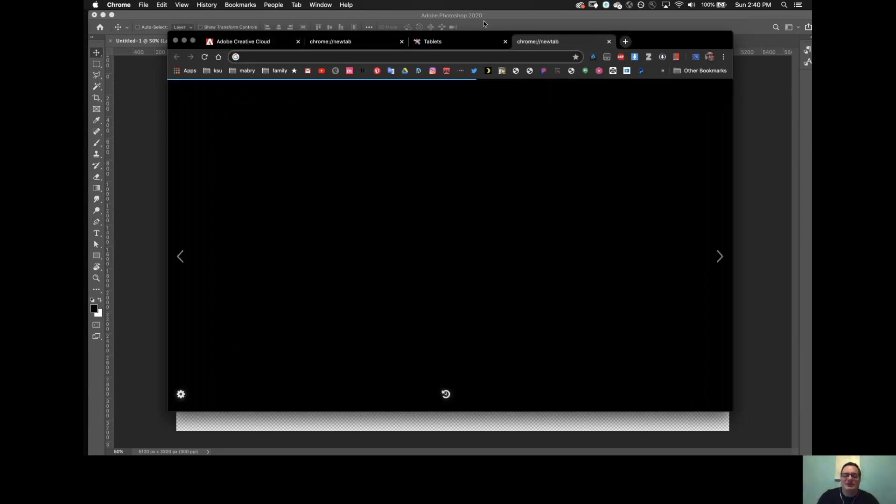
pyautogui.write('procreate')
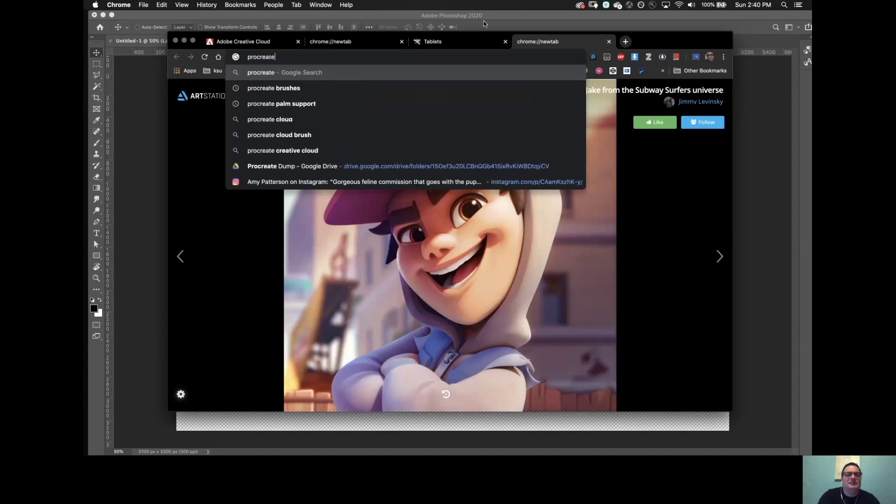
pyautogui.write(' art app')
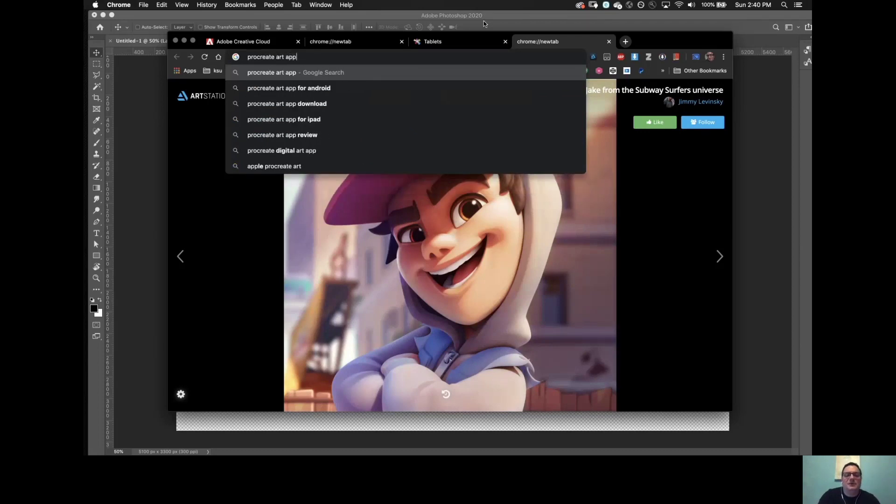
pyautogui.press('Return')
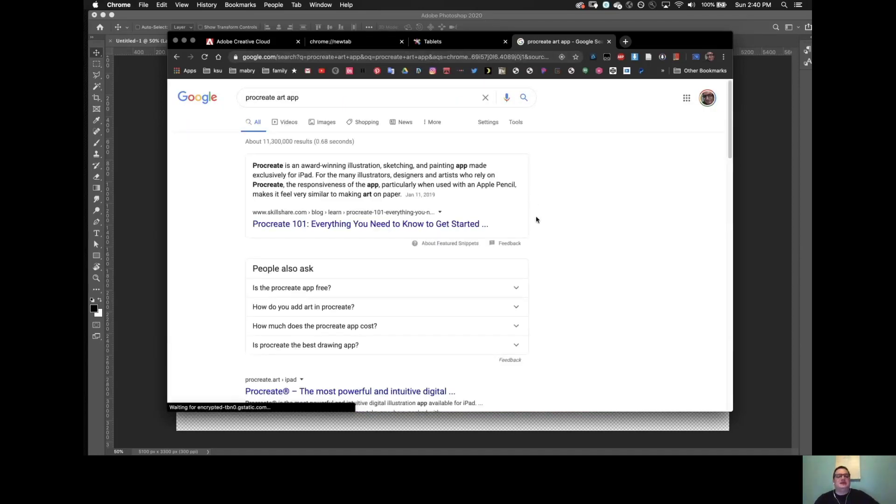
# Open the procreate.art iPad page from the search results and view its opening section.
pyautogui.scroll(-3, 725, 176)
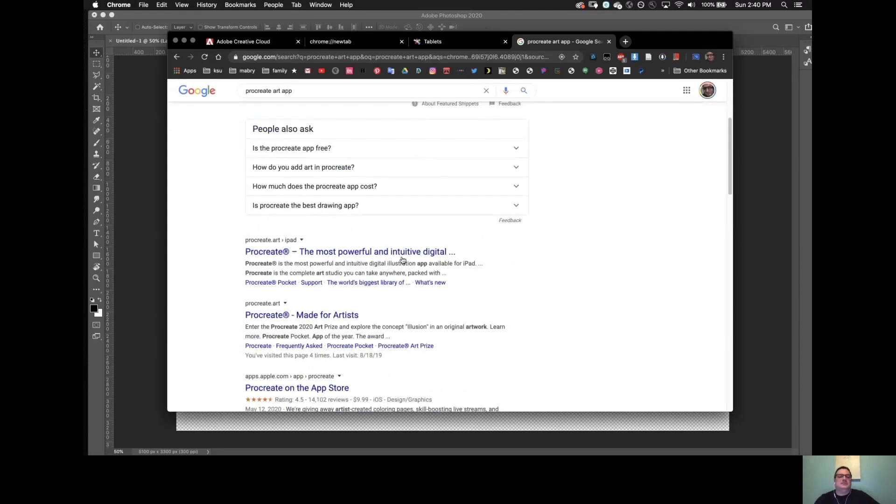
pyautogui.click(282, 240)
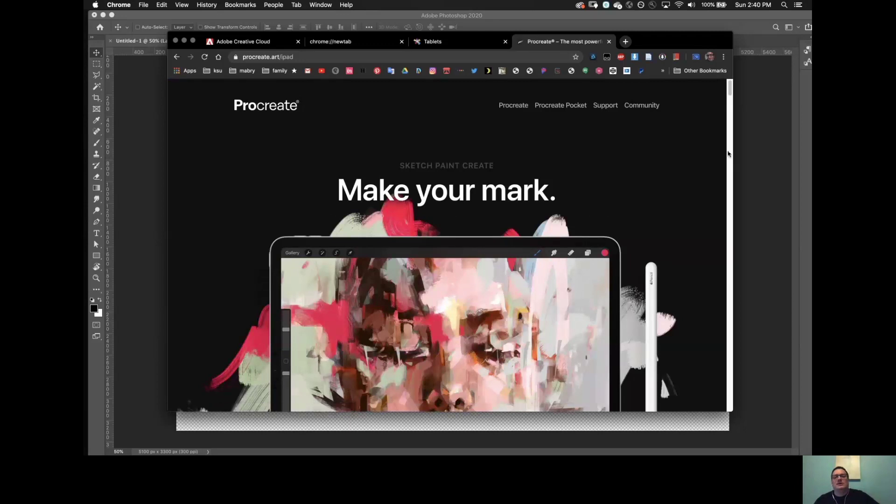
pyautogui.moveTo(731, 92)
pyautogui.mouseDown()
pyautogui.moveTo(713, 174)
pyautogui.moveTo(726, 164)
pyautogui.moveTo(724, 92)
pyautogui.mouseUp()
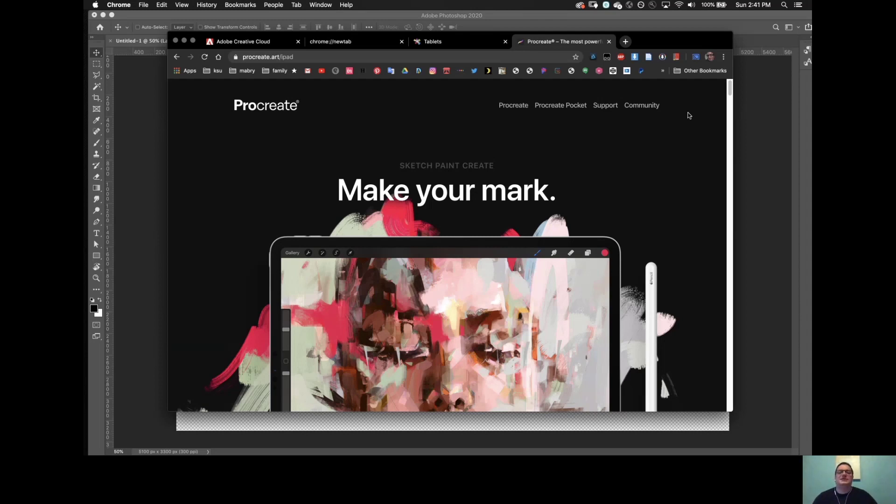
pyautogui.moveTo(730, 93); pyautogui.dragTo(730, 88)
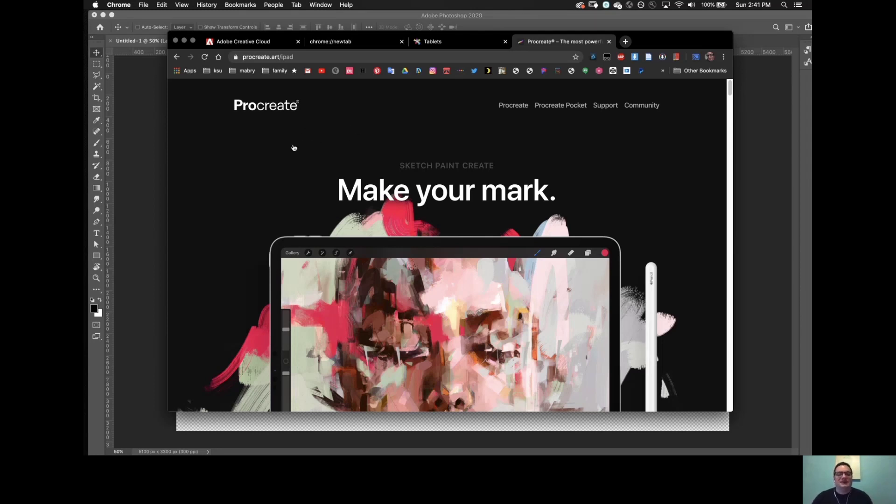
# Switch to Photoshop and make Layer 2 visible to display the contact e-mail address on the canvas.
pyautogui.press('super+Tab')
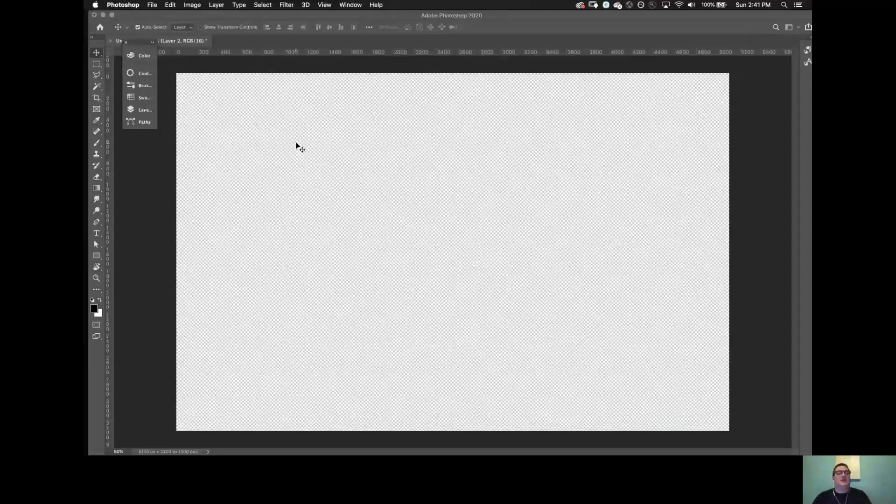
pyautogui.click(143, 111)
pyautogui.click(164, 135)
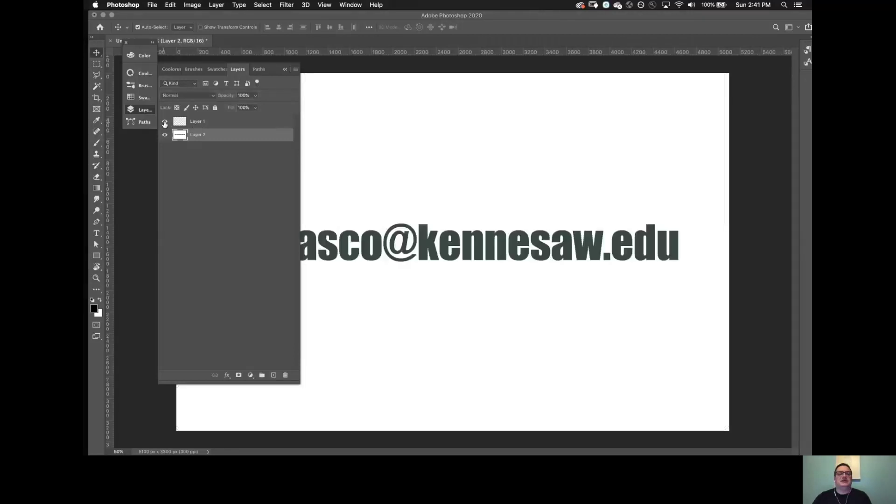
pyautogui.click(285, 69)
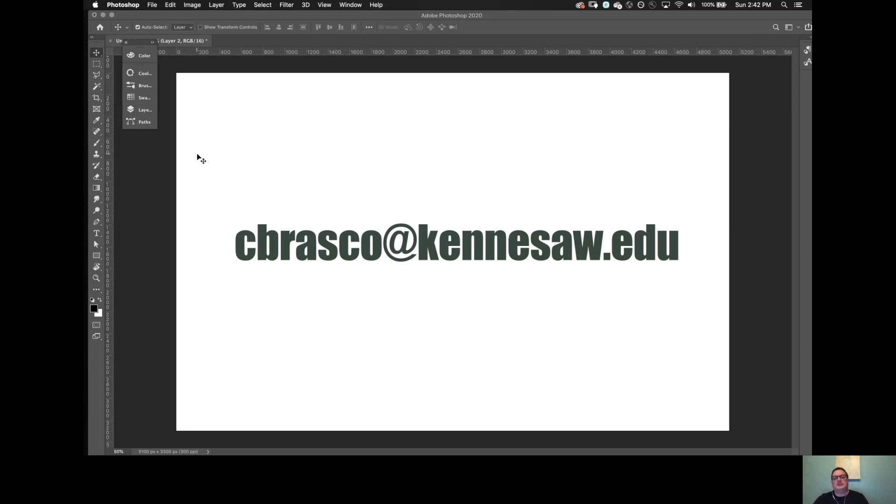
# Hide Layer 2 and make Layer 1 the active layer.
pyautogui.click(143, 114)
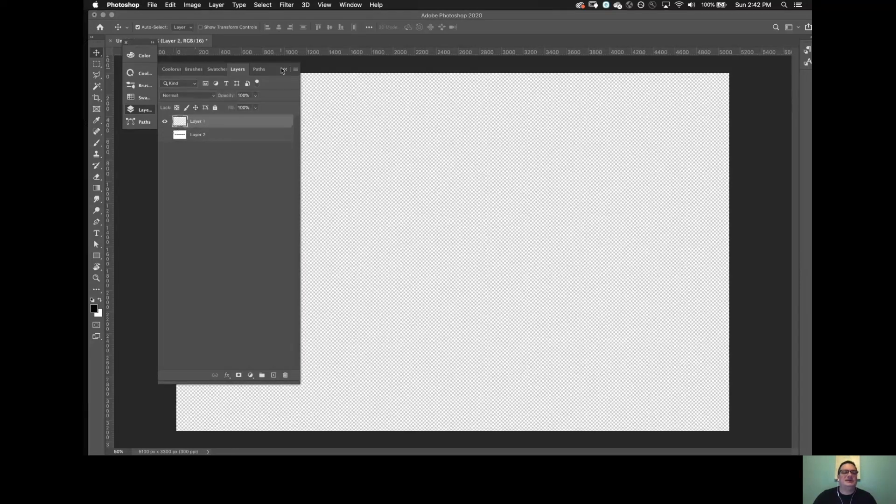
pyautogui.click(283, 69)
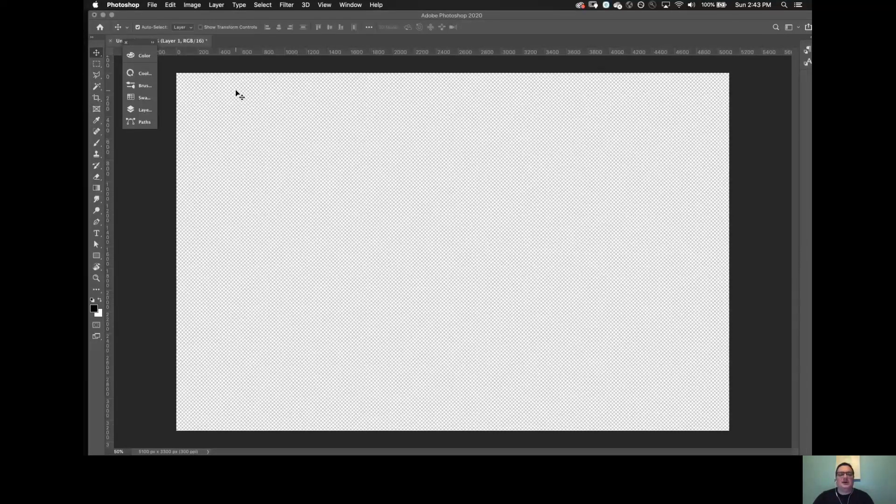
# Switch to Finder and preview the apple.jpeg reference image in the summer_intensive folder.
pyautogui.press('super+Tab')
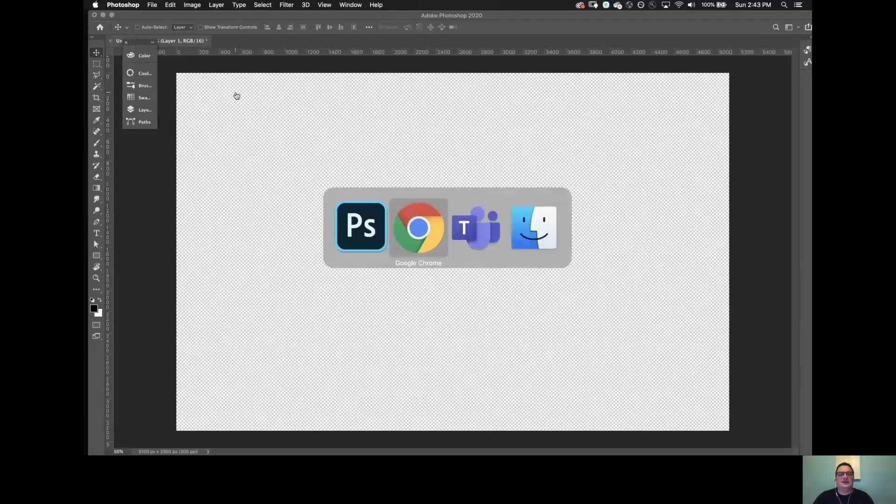
pyautogui.press('super+Tab')
pyautogui.press('super+Tab')
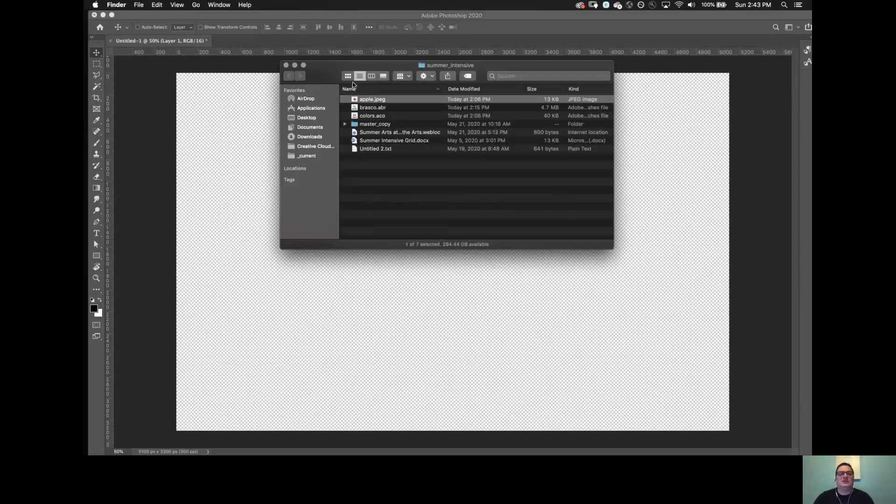
pyautogui.press('space')
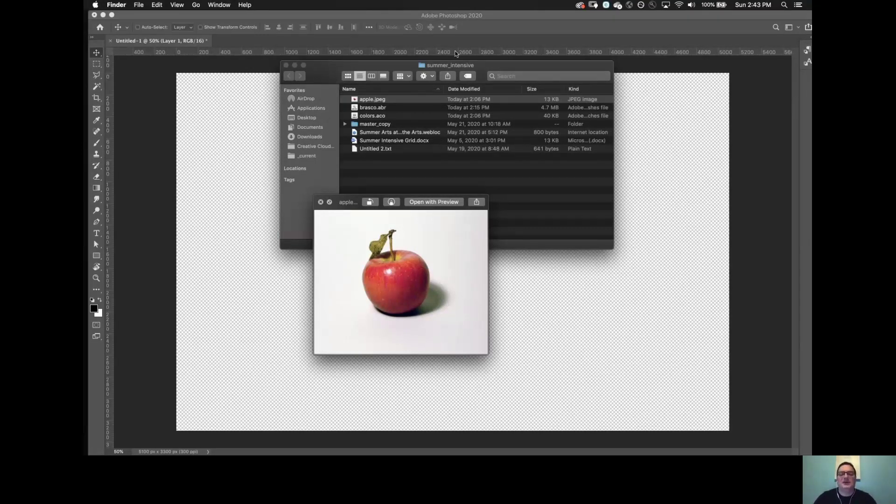
pyautogui.press('space')
pyautogui.moveTo(381, 67); pyautogui.dragTo(482, 71)
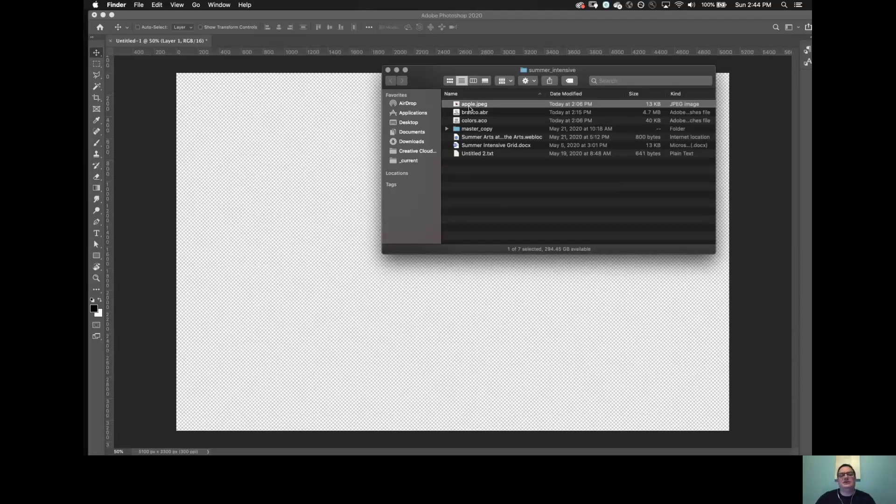
pyautogui.press('space')
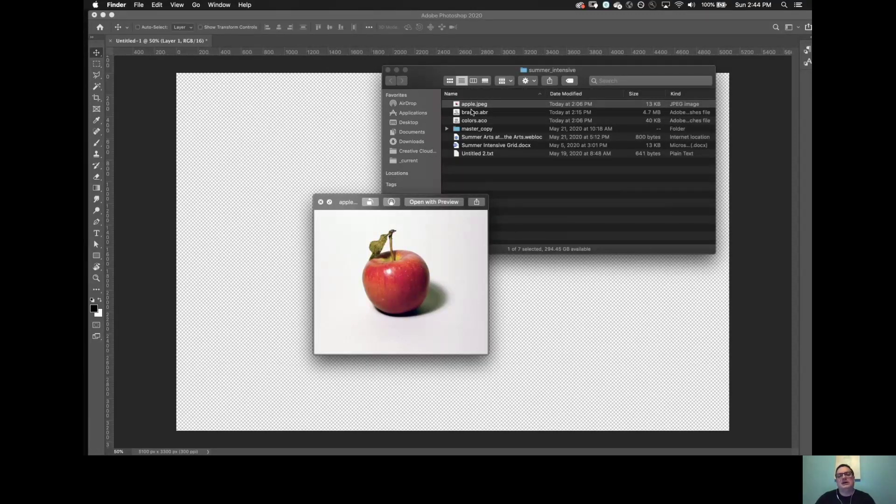
pyautogui.press('space')
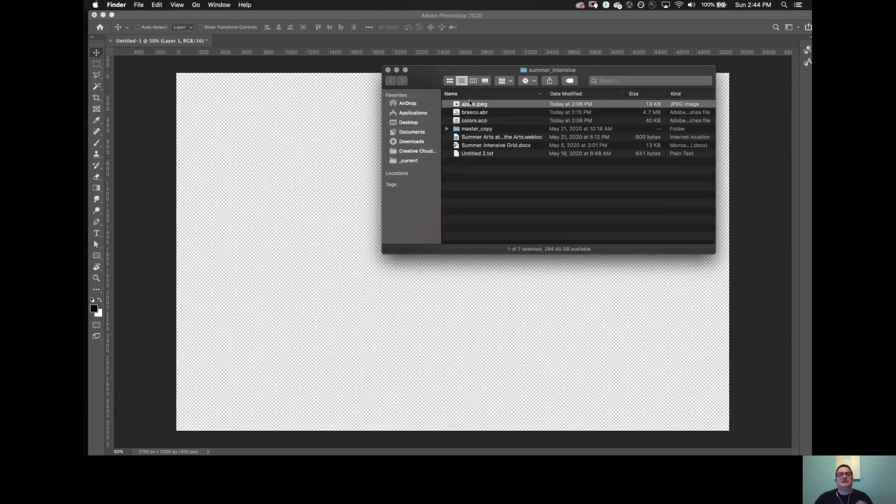
# Place apple.jpeg from the summer_intensive folder into the Photoshop document and position it in the canvas's upper-left corner.
pyautogui.moveTo(406, 79); pyautogui.dragTo(570, 70)
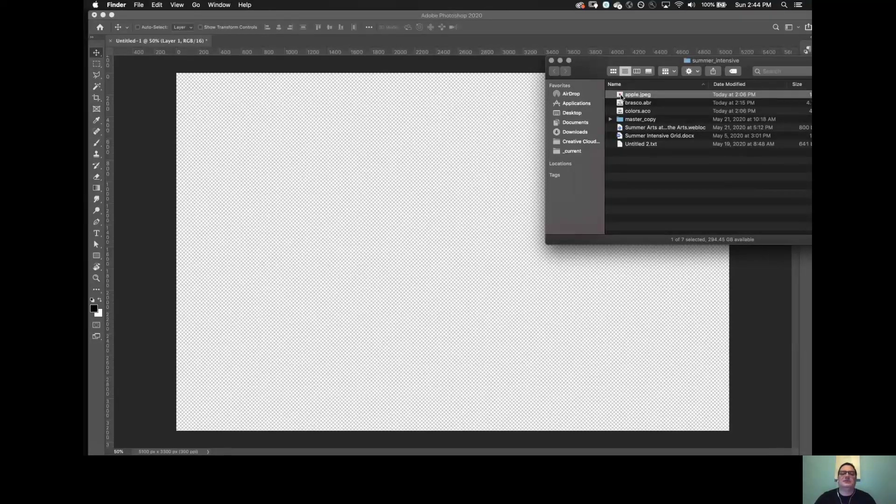
pyautogui.moveTo(621, 96); pyautogui.dragTo(267, 159)
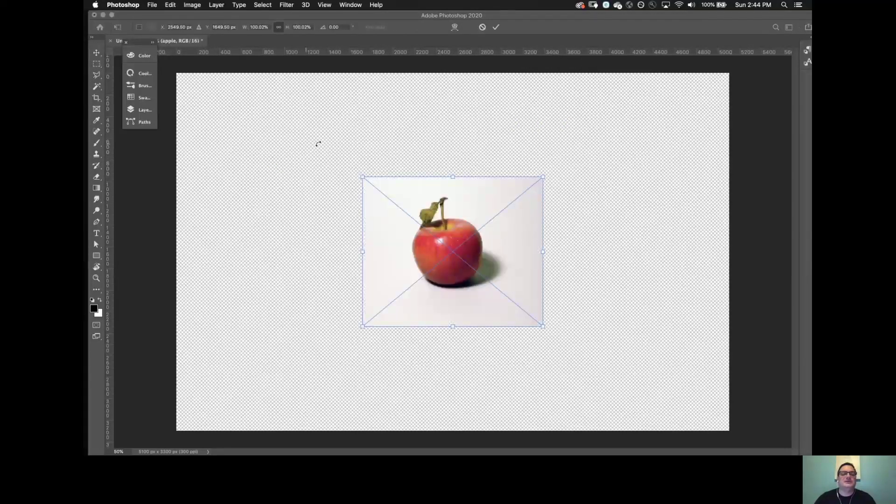
pyautogui.moveTo(446, 189); pyautogui.dragTo(259, 85)
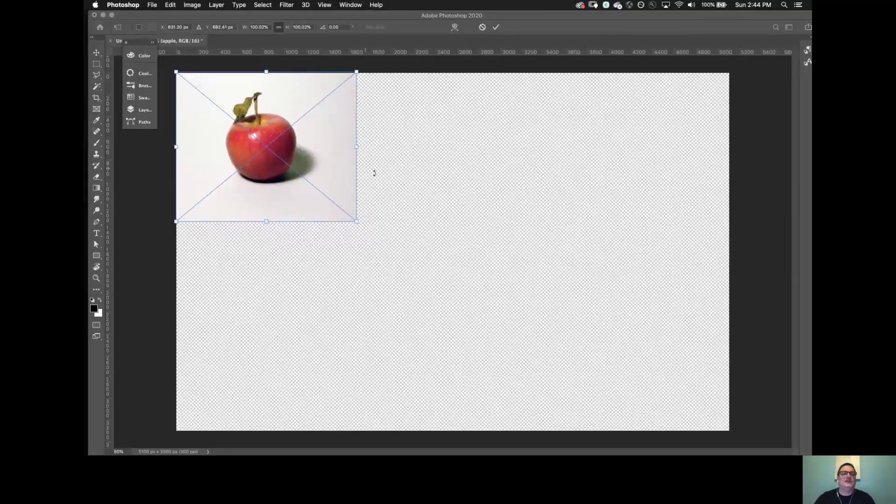
# Enlarge the placed apple image to about 164% and reposition it so the whole apple sits in the canvas's upper-left corner.
pyautogui.moveTo(360, 220); pyautogui.dragTo(465, 324)
pyautogui.moveTo(407, 214); pyautogui.dragTo(346, 182)
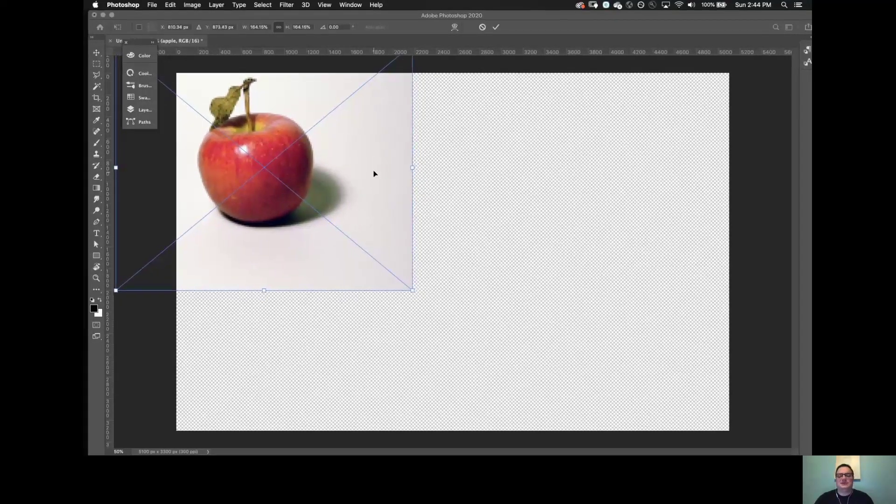
pyautogui.press('Return')
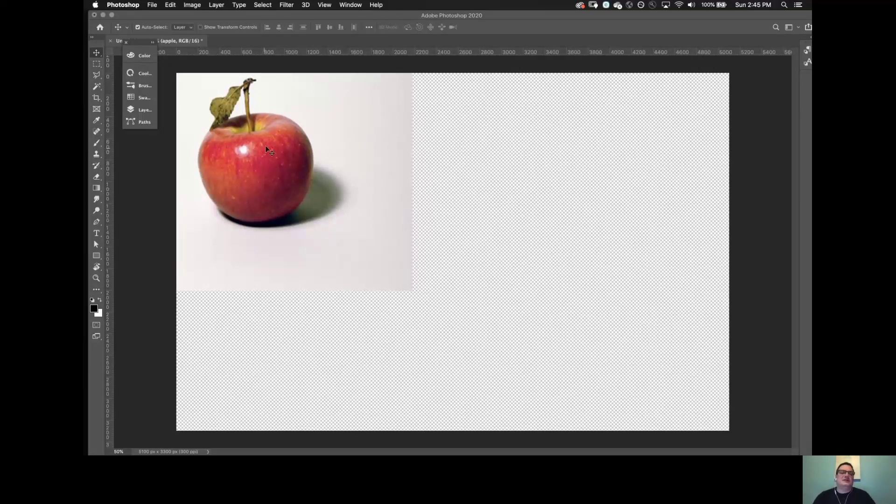
pyautogui.moveTo(266, 148); pyautogui.dragTo(258, 156)
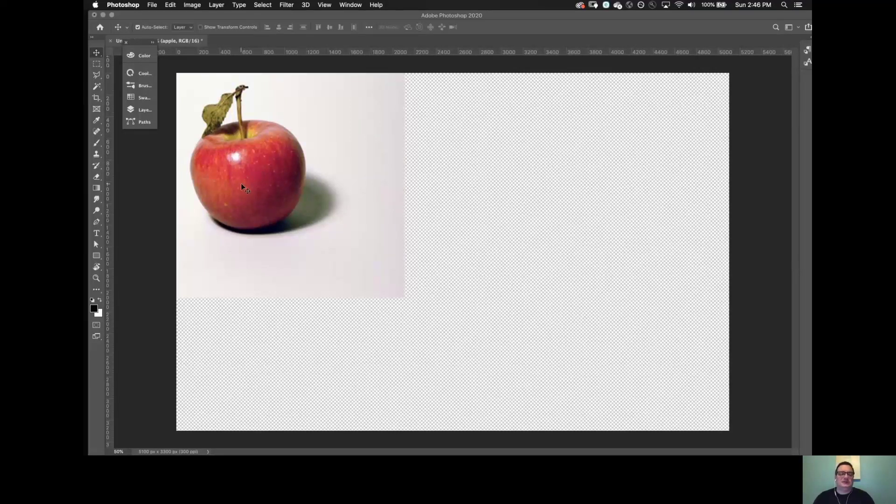
# Add a new empty layer and place it beneath the apple layer.
pyautogui.click(144, 113)
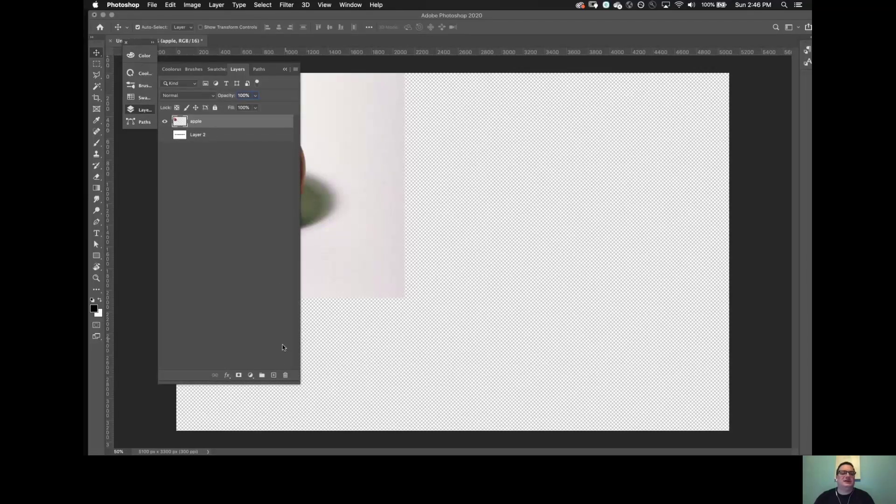
pyautogui.click(274, 375)
pyautogui.moveTo(220, 124); pyautogui.dragTo(217, 145)
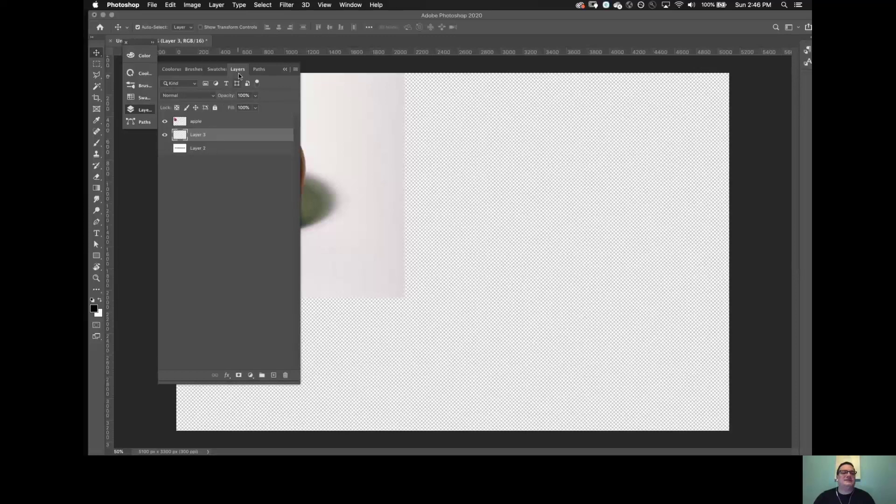
# Detach the Layers panel from its group, dock it back after Paths, and collapse the group.
pyautogui.moveTo(239, 74); pyautogui.dragTo(366, 122)
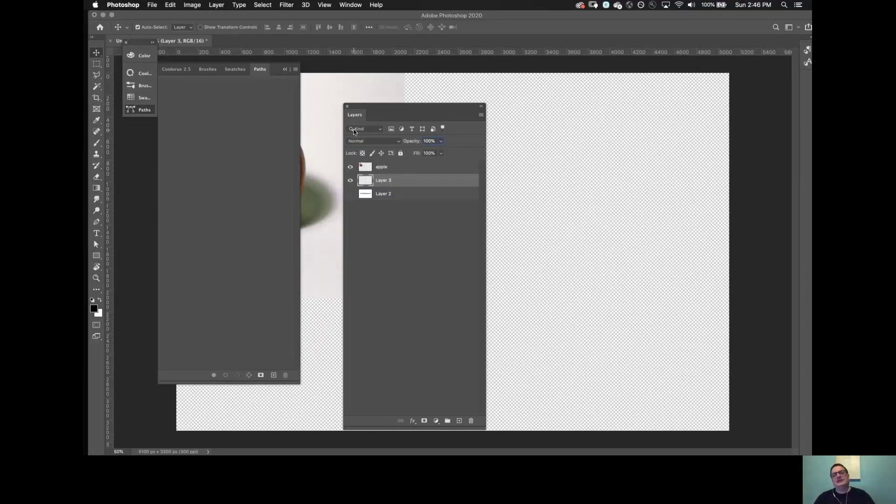
pyautogui.moveTo(355, 114); pyautogui.dragTo(270, 75)
pyautogui.click(284, 69)
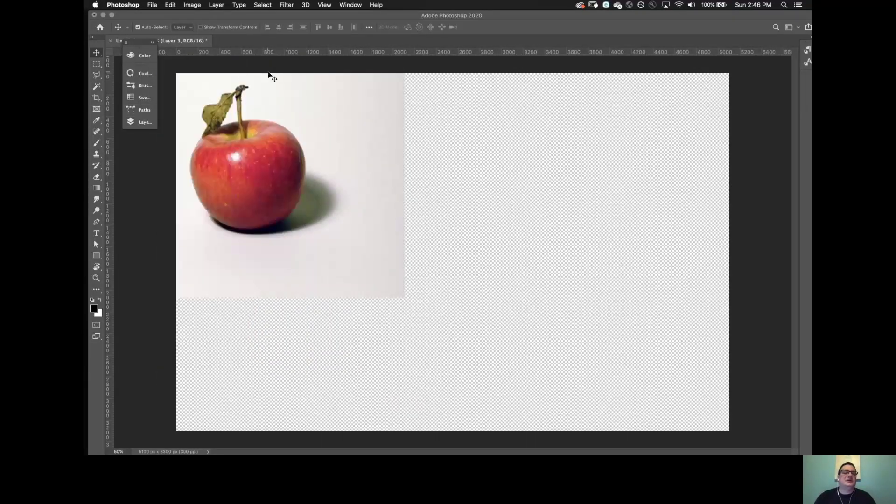
# Move the Color panel between Swatches and Paths, and shift the collapsed panel group to the canvas's upper-left corner.
pyautogui.moveTo(139, 46); pyautogui.dragTo(139, 83)
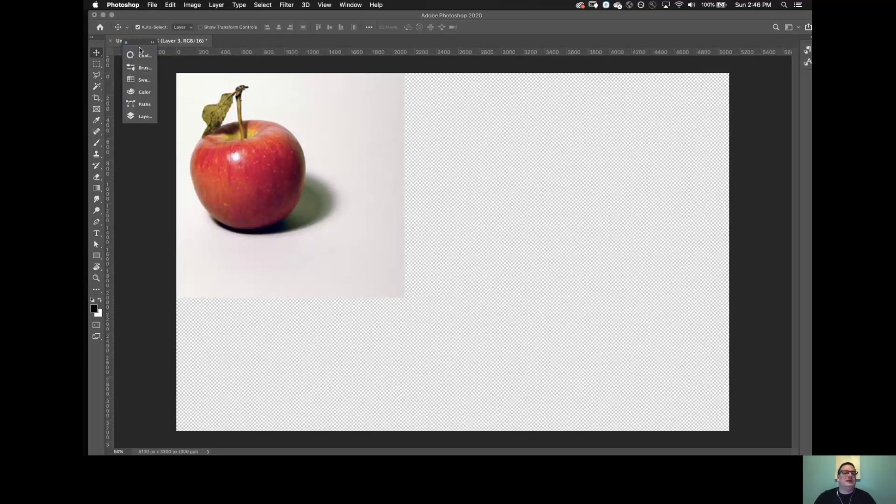
pyautogui.moveTo(140, 49); pyautogui.dragTo(173, 83)
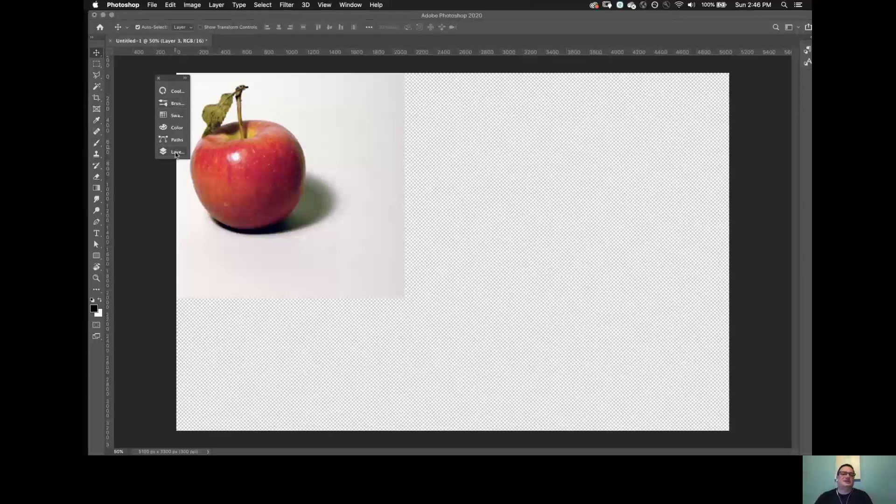
# Narrow the collapsed panel group so it shows icons only, and open the Layers panel.
pyautogui.moveTo(156, 93); pyautogui.dragTo(175, 94)
pyautogui.click(174, 93)
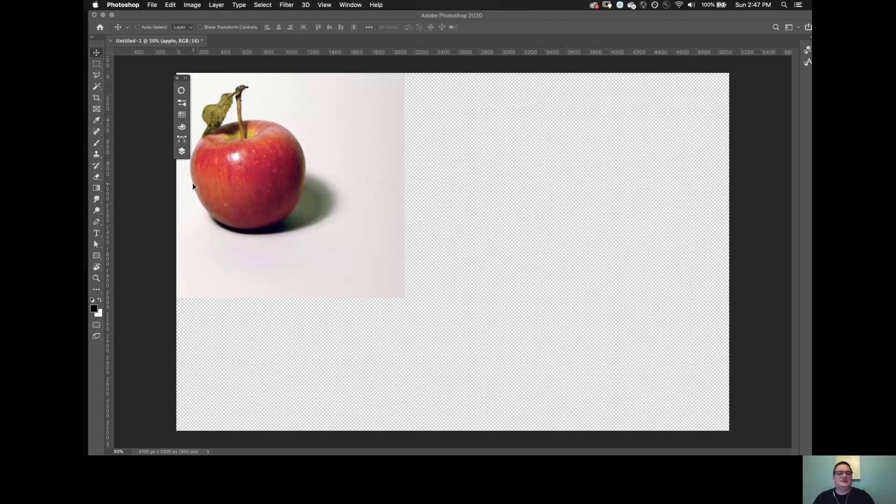
pyautogui.click(182, 152)
pyautogui.click(181, 154)
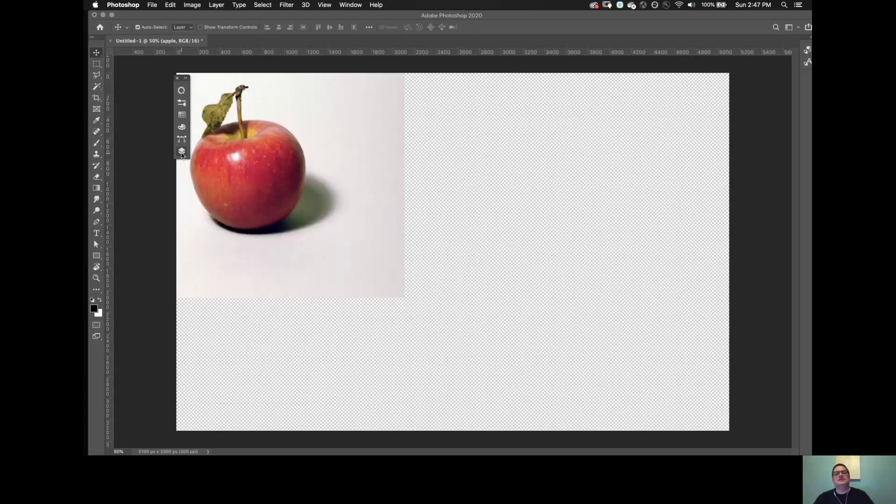
pyautogui.click(181, 153)
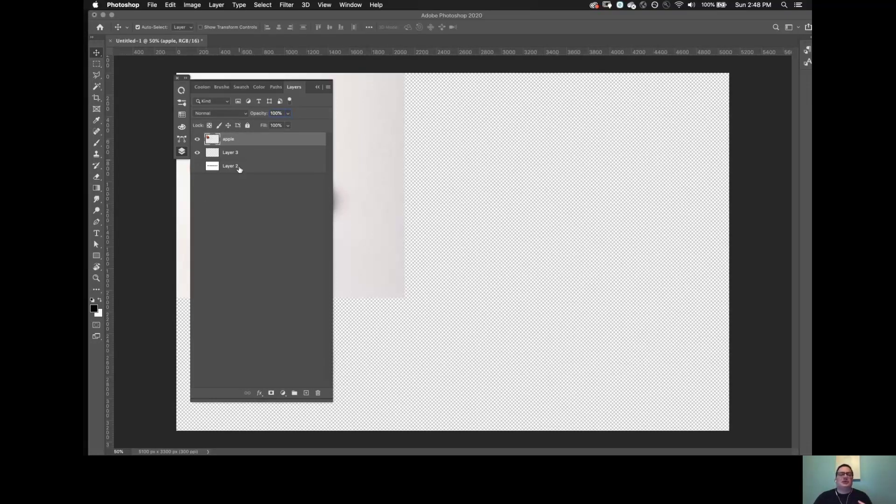
# Make Layer 3 the active layer and toggle the apple layer's visibility off and back on.
pyautogui.moveTo(241, 156)
pyautogui.mouseDown()
pyautogui.moveTo(244, 142)
pyautogui.moveTo(243, 161)
pyautogui.mouseUp()
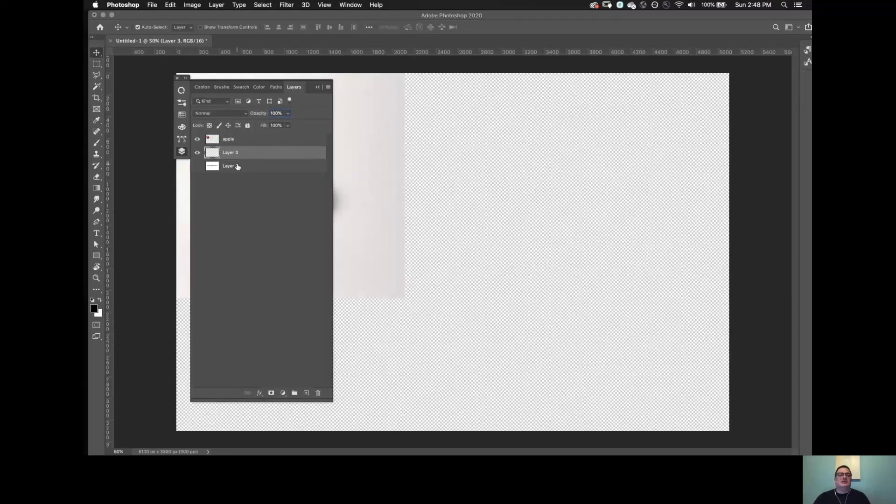
pyautogui.click(196, 141)
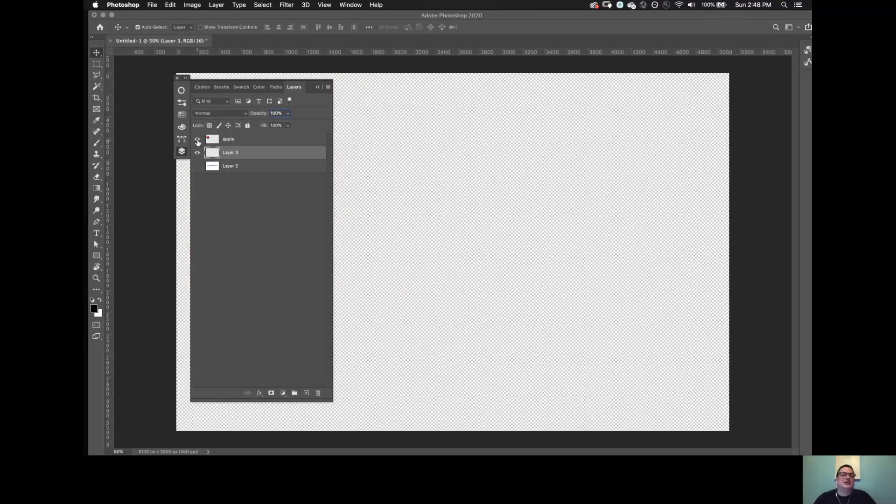
pyautogui.click(197, 142)
pyautogui.click(197, 143)
pyautogui.click(197, 142)
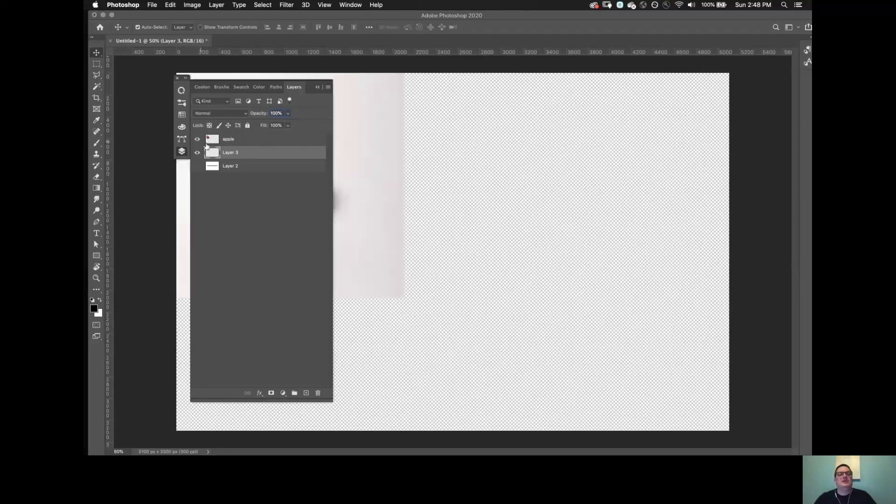
# Fully lock Layer 3 and unlock it again, and collapse the Layers panel.
pyautogui.click(248, 125)
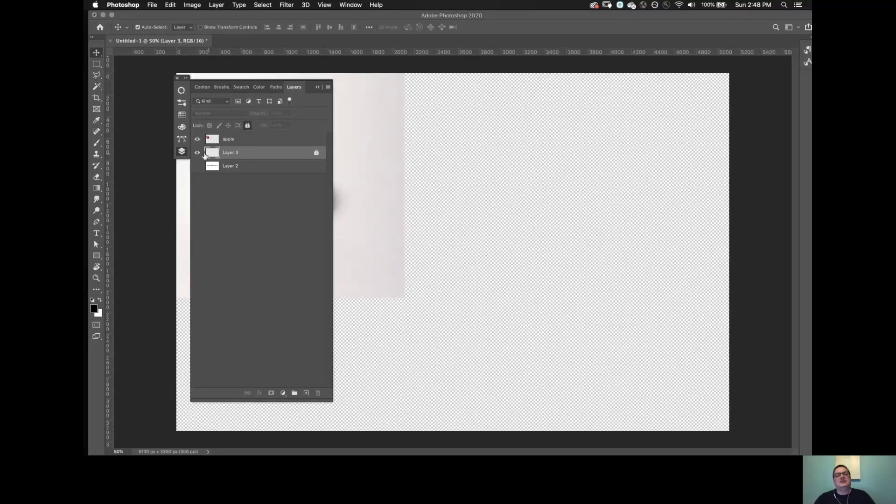
pyautogui.click(247, 126)
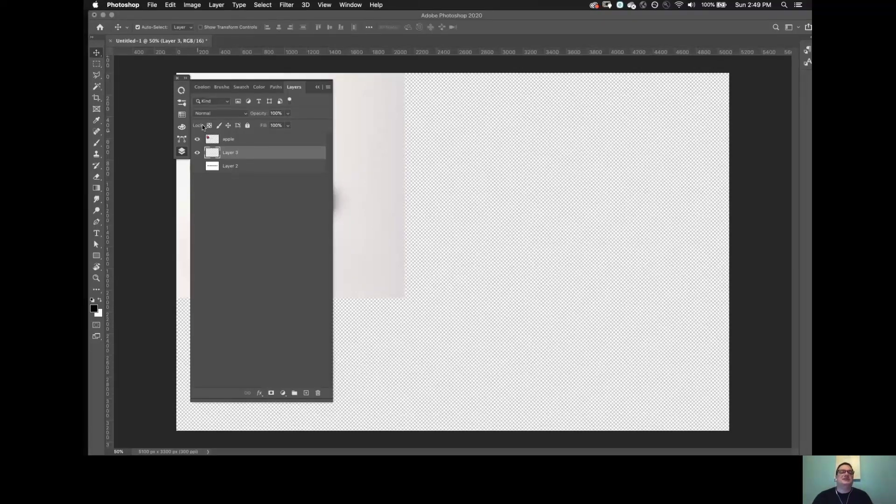
pyautogui.click(316, 87)
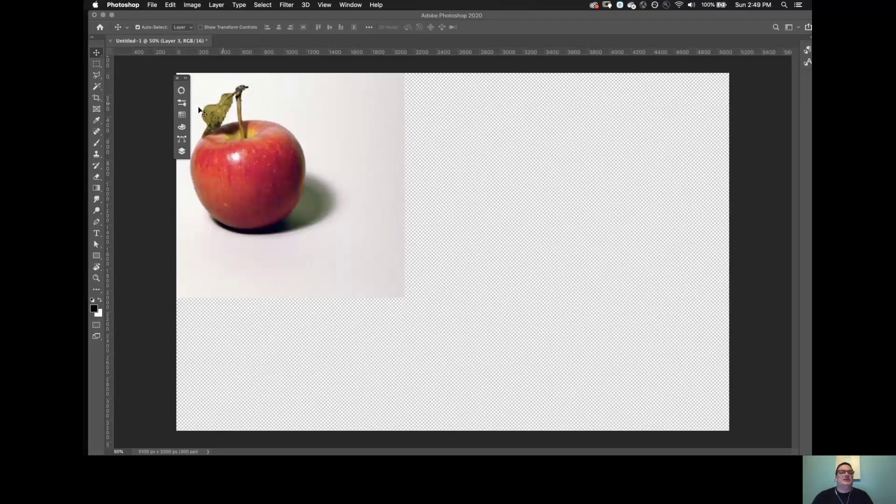
# Open the Brushes panel, move the Dry Media, Wet Media and Special Effects folders into General Brushes, and expand that folder.
pyautogui.click(182, 103)
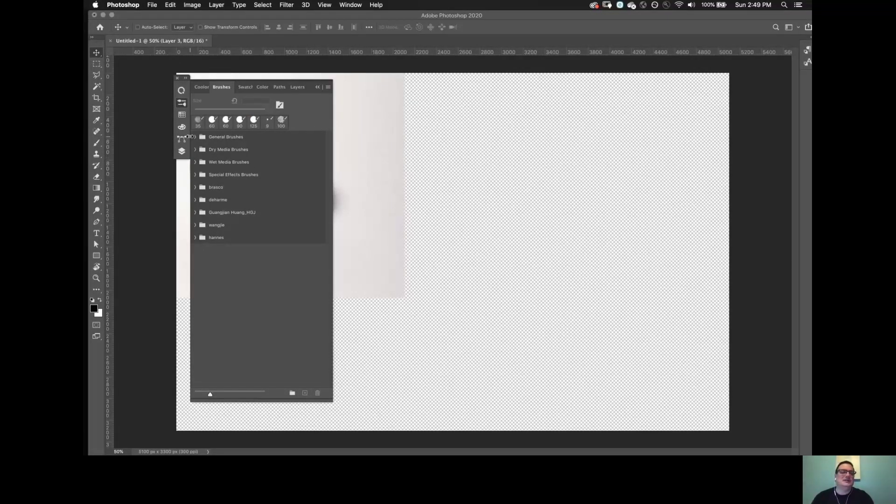
pyautogui.moveTo(222, 153); pyautogui.dragTo(195, 140)
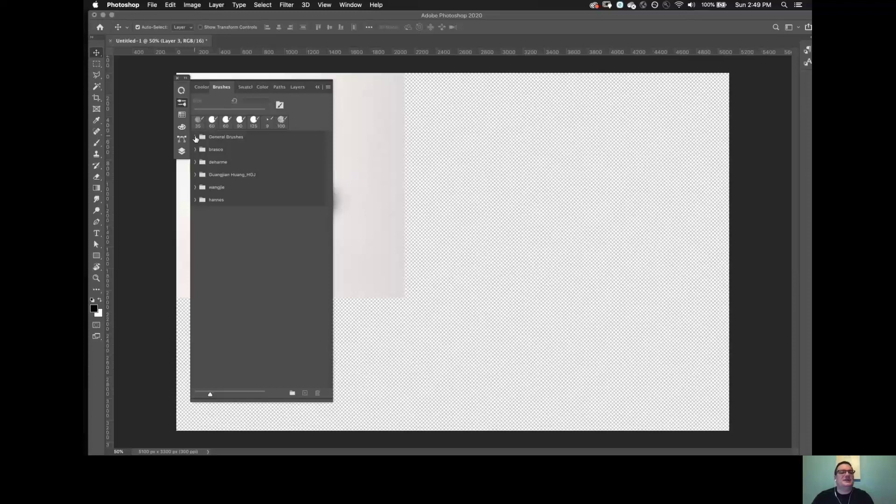
pyautogui.click(195, 138)
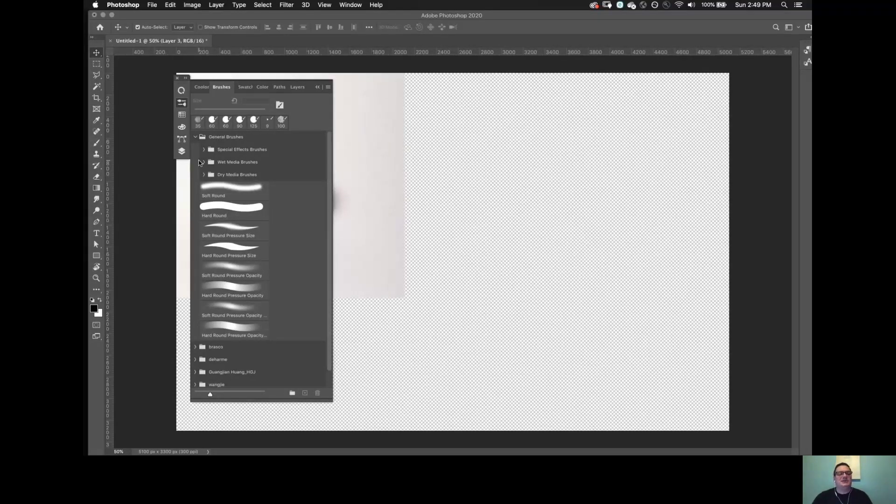
# Scribble looping black test strokes beside the apple image with the 25 px KYLE Ultimate Inking brush from Wet Media Brushes.
pyautogui.click(203, 161)
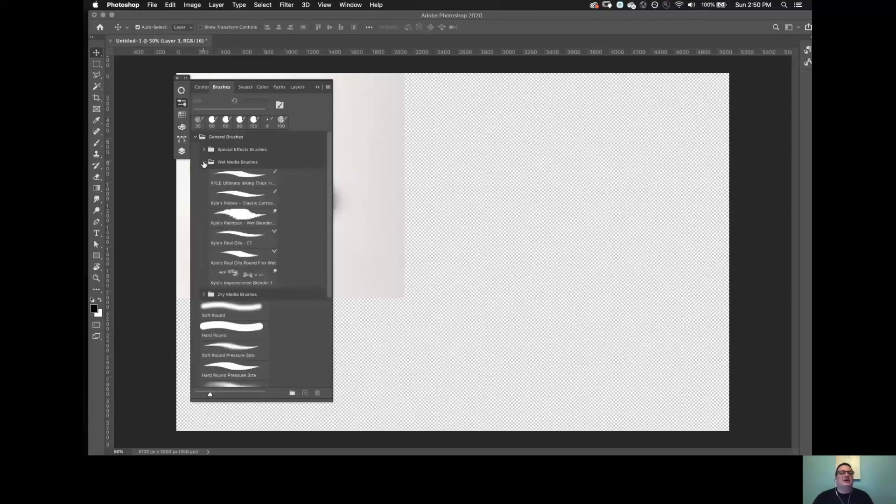
pyautogui.click(205, 150)
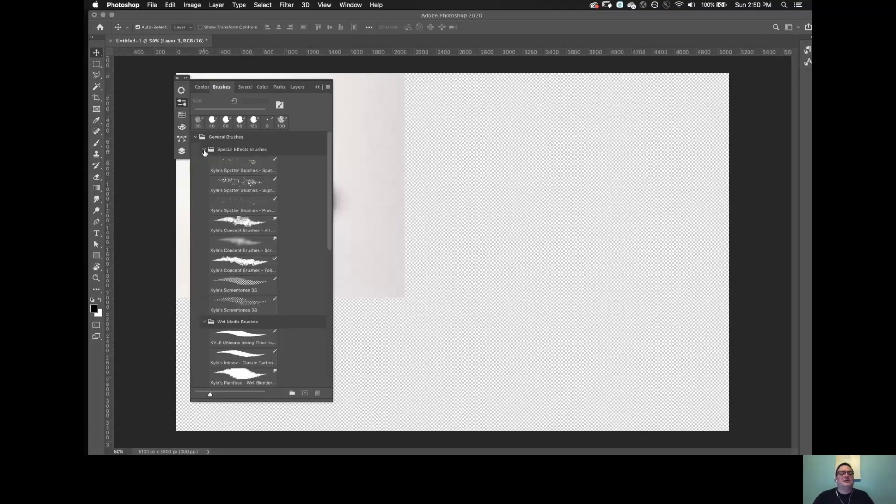
pyautogui.click(204, 150)
pyautogui.click(216, 184)
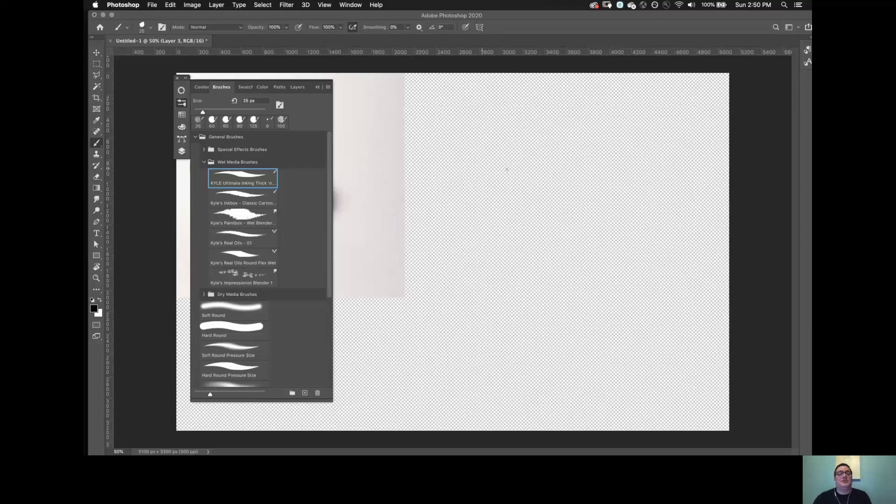
pyautogui.moveTo(497, 147)
pyautogui.mouseDown()
pyautogui.moveTo(488, 233)
pyautogui.moveTo(601, 154)
pyautogui.moveTo(562, 122)
pyautogui.mouseUp()
pyautogui.moveTo(462, 124)
pyautogui.mouseDown()
pyautogui.moveTo(440, 200)
pyautogui.moveTo(477, 266)
pyautogui.moveTo(550, 236)
pyautogui.moveTo(521, 136)
pyautogui.mouseUp()
pyautogui.moveTo(468, 146); pyautogui.dragTo(548, 183)
pyautogui.moveTo(590, 204)
pyautogui.mouseDown()
pyautogui.moveTo(574, 169)
pyautogui.moveTo(506, 212)
pyautogui.moveTo(572, 213)
pyautogui.moveTo(433, 254)
pyautogui.moveTo(562, 282)
pyautogui.mouseUp()
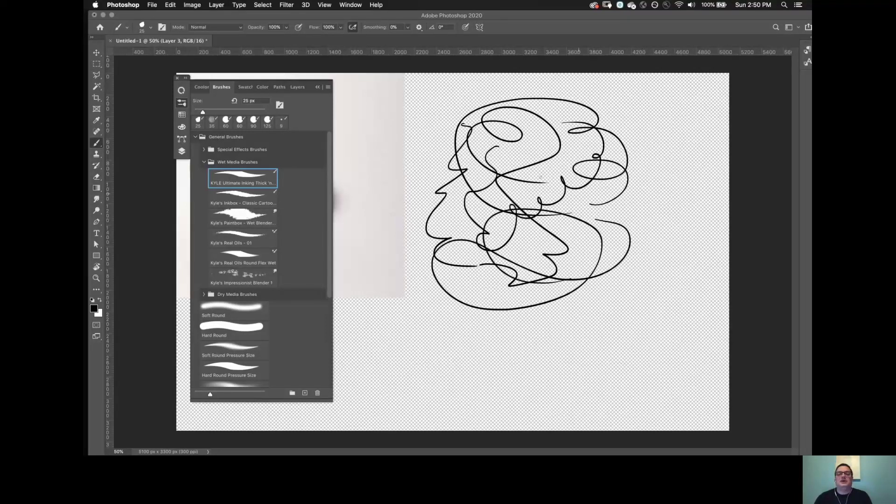
pyautogui.moveTo(446, 124)
pyautogui.mouseDown()
pyautogui.moveTo(424, 213)
pyautogui.moveTo(534, 174)
pyautogui.moveTo(514, 194)
pyautogui.mouseUp()
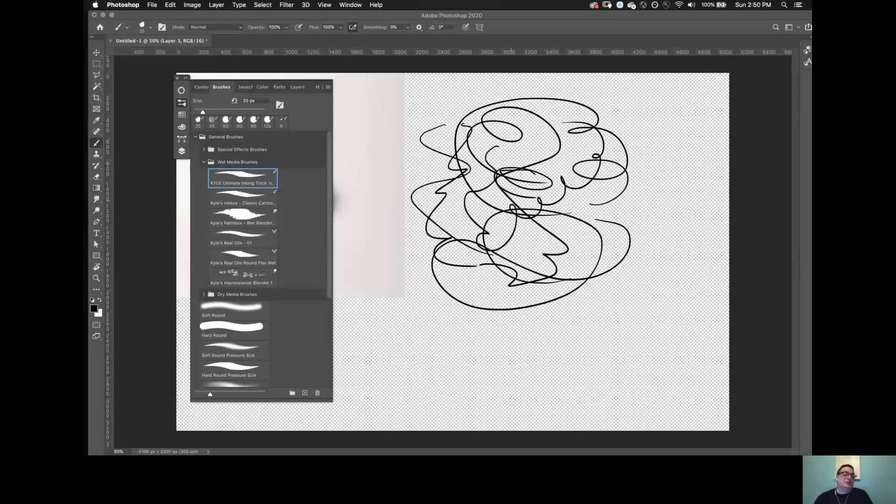
pyautogui.moveTo(457, 113)
pyautogui.mouseDown()
pyautogui.moveTo(498, 169)
pyautogui.moveTo(537, 300)
pyautogui.moveTo(557, 227)
pyautogui.moveTo(572, 280)
pyautogui.moveTo(569, 347)
pyautogui.moveTo(493, 302)
pyautogui.moveTo(520, 144)
pyautogui.moveTo(485, 306)
pyautogui.mouseUp()
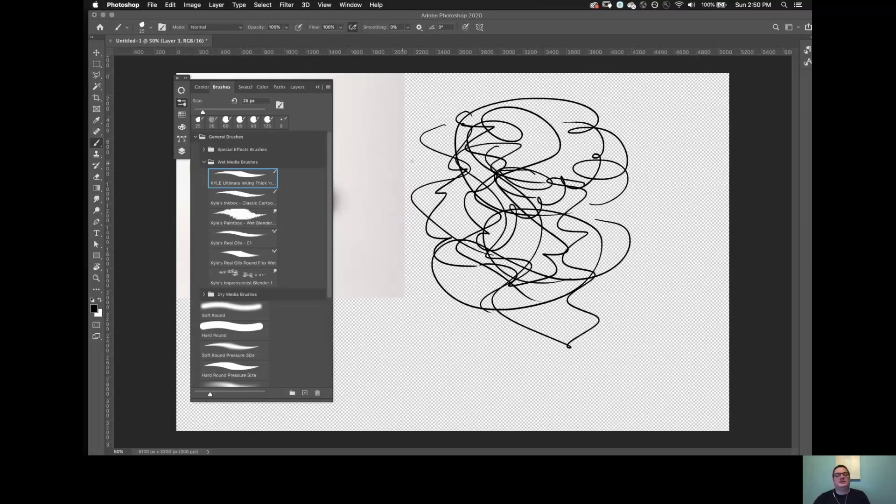
# Add thicker strokes with Kyle's Inkbox Classic Cartoonist brush at 30 px and smear across them with Kyle's Paintbox Wet Blender at 50 px.
pyautogui.click(244, 198)
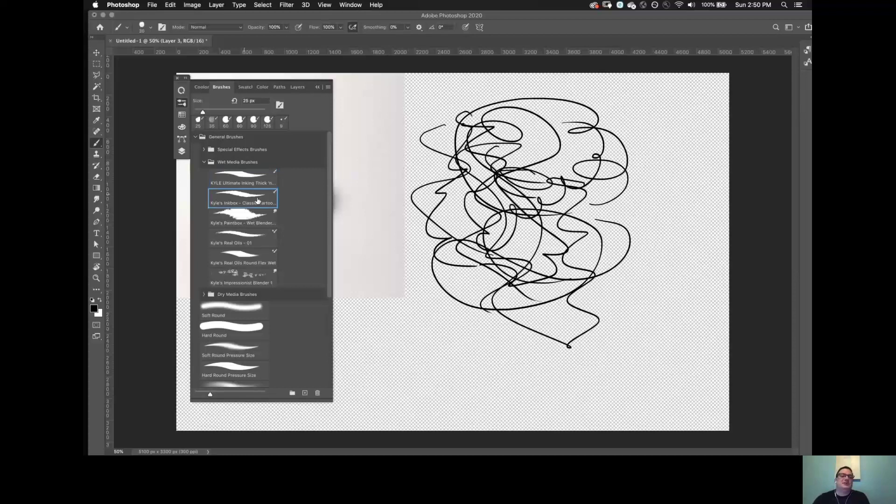
pyautogui.moveTo(528, 131)
pyautogui.mouseDown()
pyautogui.moveTo(553, 215)
pyautogui.moveTo(560, 287)
pyautogui.moveTo(485, 233)
pyautogui.moveTo(607, 149)
pyautogui.moveTo(583, 136)
pyautogui.mouseUp()
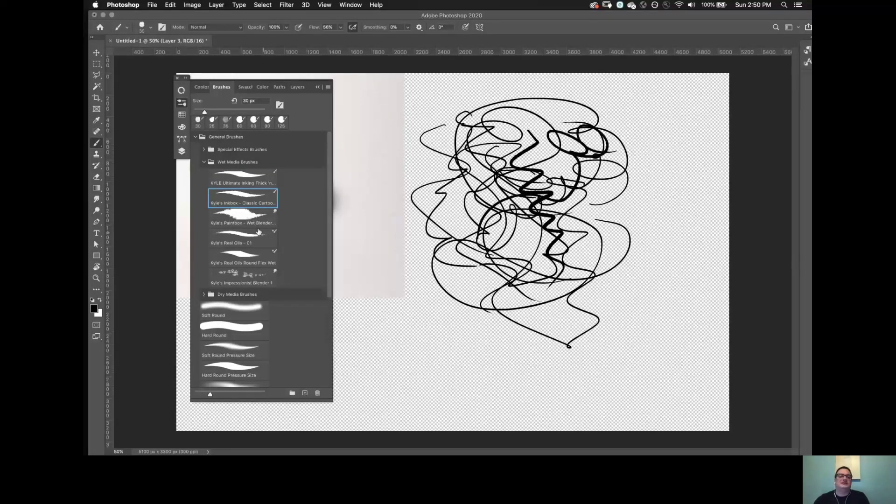
pyautogui.click(243, 217)
pyautogui.moveTo(456, 240); pyautogui.dragTo(540, 199)
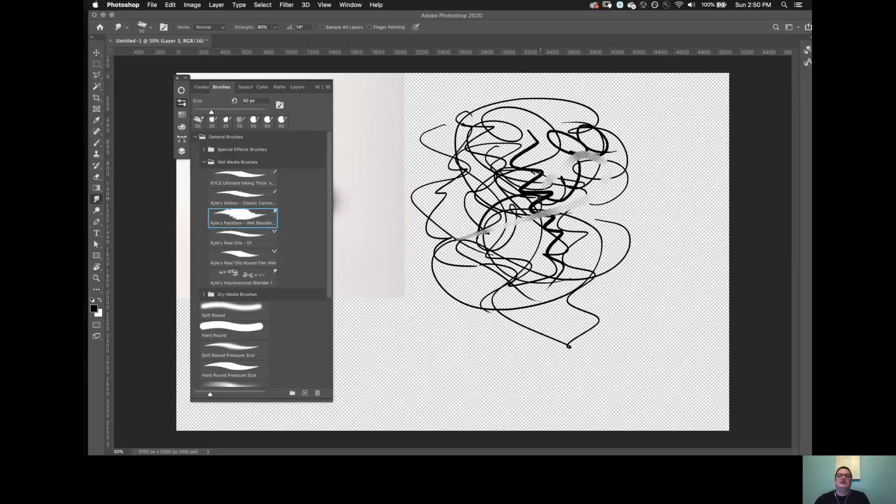
# Paint test strokes over the scribble with Kyle's Real Oils - 01 at 60 px and Kyle's Real Oils Round Flex Wet at 100 px.
pyautogui.click(250, 243)
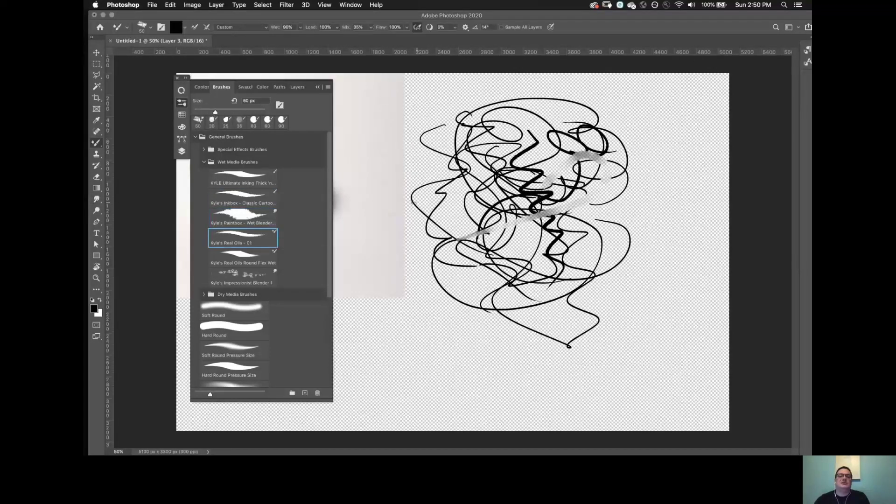
pyautogui.moveTo(413, 202); pyautogui.dragTo(538, 176)
pyautogui.moveTo(481, 114)
pyautogui.mouseDown()
pyautogui.moveTo(434, 112)
pyautogui.moveTo(423, 124)
pyautogui.moveTo(537, 93)
pyautogui.moveTo(651, 113)
pyautogui.mouseUp()
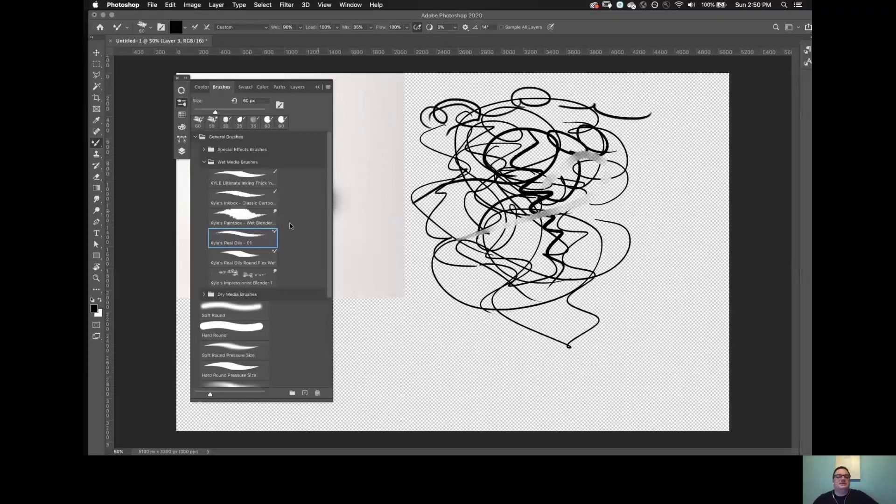
pyautogui.click(243, 255)
pyautogui.moveTo(438, 267)
pyautogui.mouseDown()
pyautogui.moveTo(559, 205)
pyautogui.moveTo(567, 227)
pyautogui.mouseUp()
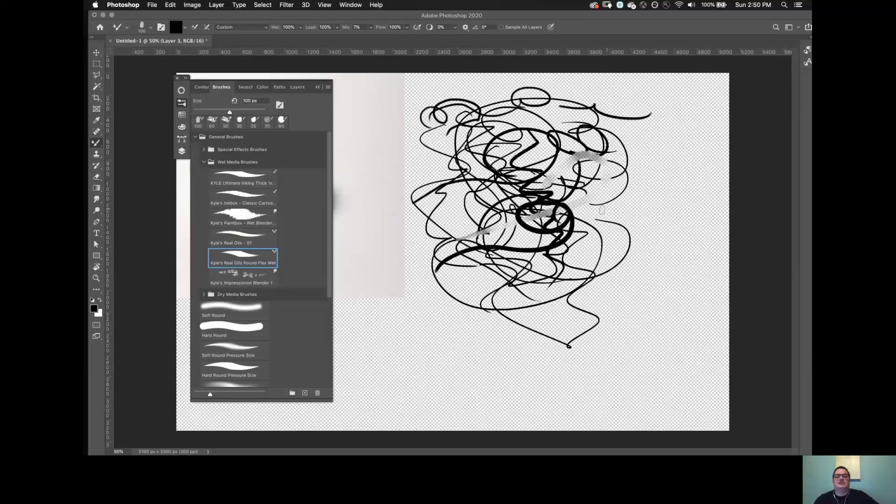
# Smear the scribbled strokes with Kyle's Paintbox Wet Blender and with Kyle's Impressionist Blender 1 at 127 px.
pyautogui.click(256, 215)
pyautogui.moveTo(490, 172)
pyautogui.mouseDown()
pyautogui.moveTo(497, 173)
pyautogui.moveTo(467, 184)
pyautogui.moveTo(565, 199)
pyautogui.moveTo(476, 140)
pyautogui.moveTo(536, 131)
pyautogui.moveTo(490, 126)
pyautogui.mouseUp()
pyautogui.click(254, 277)
pyautogui.moveTo(448, 254)
pyautogui.mouseDown()
pyautogui.moveTo(572, 225)
pyautogui.moveTo(598, 204)
pyautogui.moveTo(614, 181)
pyautogui.moveTo(591, 159)
pyautogui.moveTo(511, 167)
pyautogui.moveTo(454, 195)
pyautogui.moveTo(446, 209)
pyautogui.moveTo(461, 160)
pyautogui.moveTo(562, 127)
pyautogui.moveTo(505, 115)
pyautogui.moveTo(434, 119)
pyautogui.moveTo(434, 111)
pyautogui.moveTo(472, 171)
pyautogui.moveTo(526, 203)
pyautogui.moveTo(471, 222)
pyautogui.moveTo(522, 246)
pyautogui.moveTo(509, 276)
pyautogui.moveTo(521, 288)
pyautogui.moveTo(544, 280)
pyautogui.mouseUp()
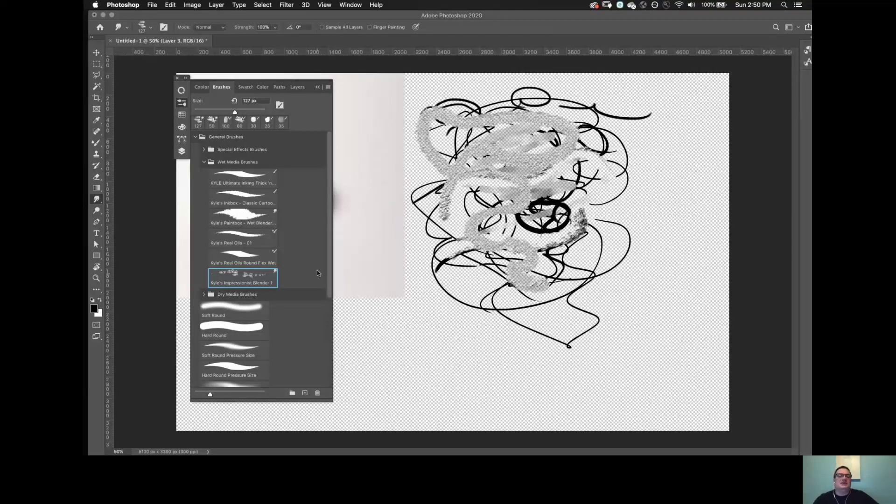
# Collapse Wet Media Brushes and smudge the scribble with the Hard Round, Soft Round Pressure Size and Hard Round Pressure Opacity brushes.
pyautogui.click(205, 163)
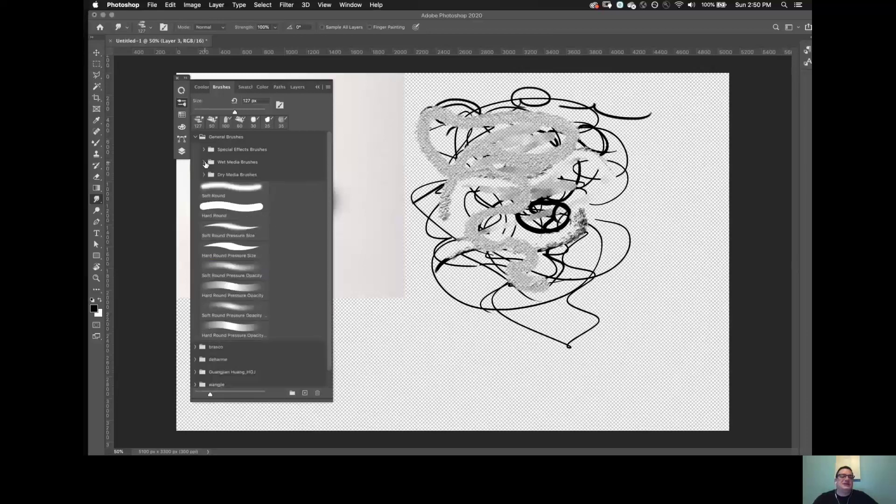
pyautogui.click(219, 212)
pyautogui.moveTo(447, 239)
pyautogui.mouseDown()
pyautogui.moveTo(543, 201)
pyautogui.moveTo(554, 143)
pyautogui.moveTo(558, 203)
pyautogui.mouseUp()
pyautogui.click(224, 237)
pyautogui.moveTo(469, 198)
pyautogui.mouseDown()
pyautogui.moveTo(520, 163)
pyautogui.moveTo(552, 226)
pyautogui.mouseUp()
pyautogui.click(244, 288)
pyautogui.moveTo(468, 217)
pyautogui.mouseDown()
pyautogui.moveTo(589, 206)
pyautogui.moveTo(490, 252)
pyautogui.moveTo(541, 159)
pyautogui.moveTo(486, 279)
pyautogui.moveTo(477, 156)
pyautogui.moveTo(502, 179)
pyautogui.mouseUp()
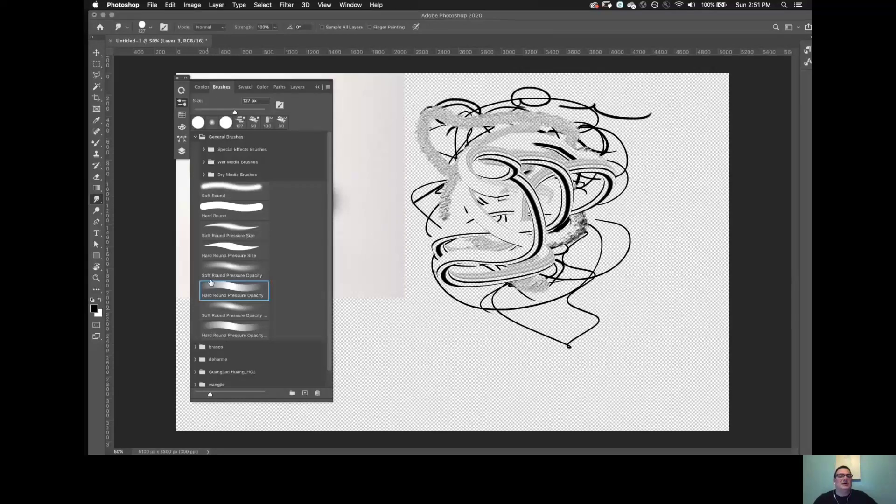
# From Special Effects Brushes, paint dense foliage over the scribble with Kyle's 306 px foliage Concept Brush and add spatter with a 284 px Spatter Brush.
pyautogui.click(204, 162)
pyautogui.click(222, 180)
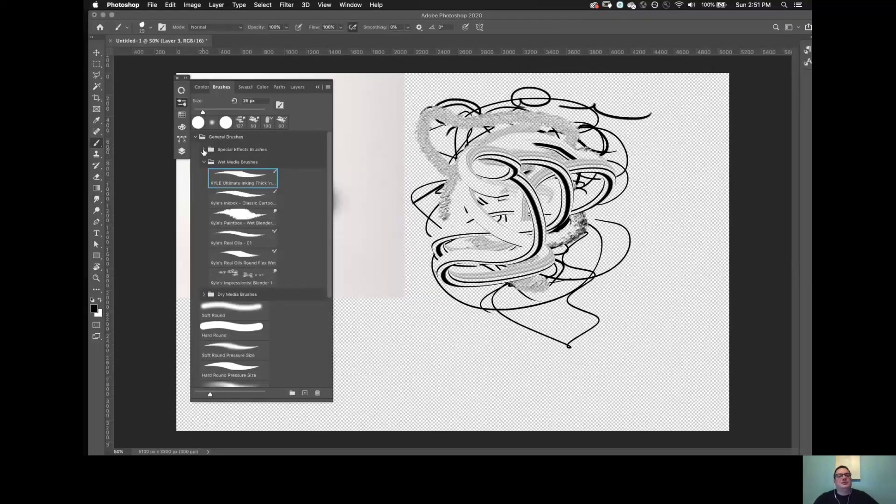
pyautogui.click(204, 149)
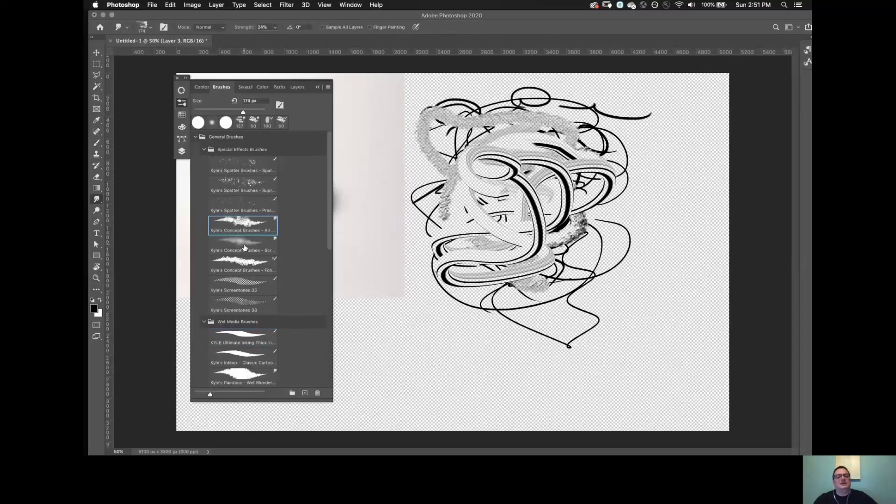
pyautogui.click(242, 264)
pyautogui.moveTo(478, 205)
pyautogui.mouseDown()
pyautogui.moveTo(548, 170)
pyautogui.moveTo(618, 202)
pyautogui.moveTo(504, 208)
pyautogui.moveTo(615, 229)
pyautogui.moveTo(495, 249)
pyautogui.mouseUp()
pyautogui.moveTo(615, 228)
pyautogui.mouseDown()
pyautogui.moveTo(486, 251)
pyautogui.moveTo(602, 242)
pyautogui.mouseUp()
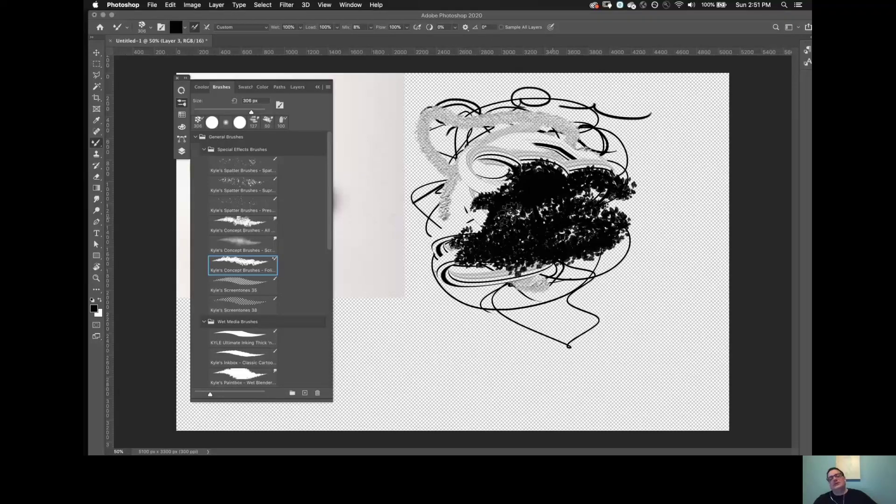
pyautogui.click(239, 164)
pyautogui.moveTo(467, 149); pyautogui.dragTo(518, 205)
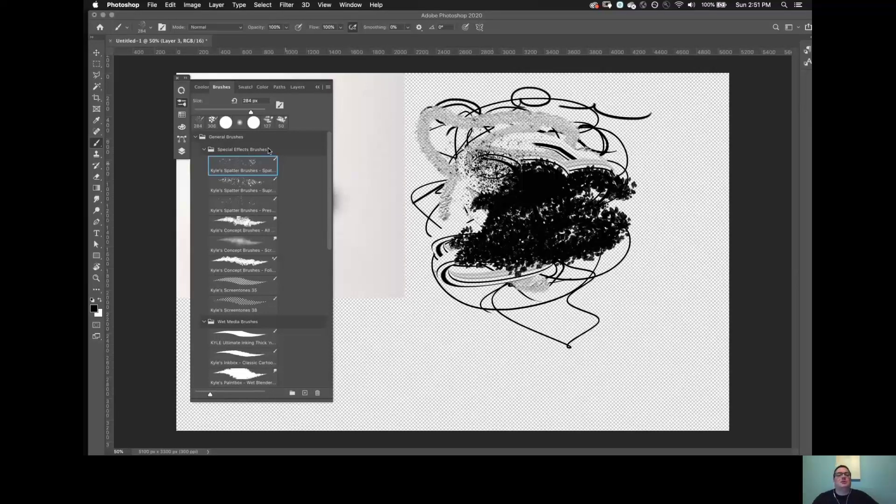
# Paint overlapping semi-transparent strokes over the upper scribble with the Hard Round Pressure Opacity brush at 284 px.
pyautogui.press(',')
pyautogui.moveTo(446, 164)
pyautogui.mouseDown()
pyautogui.moveTo(476, 214)
pyautogui.moveTo(458, 194)
pyautogui.moveTo(522, 177)
pyautogui.moveTo(569, 178)
pyautogui.moveTo(469, 196)
pyautogui.moveTo(555, 154)
pyautogui.moveTo(583, 154)
pyautogui.mouseUp()
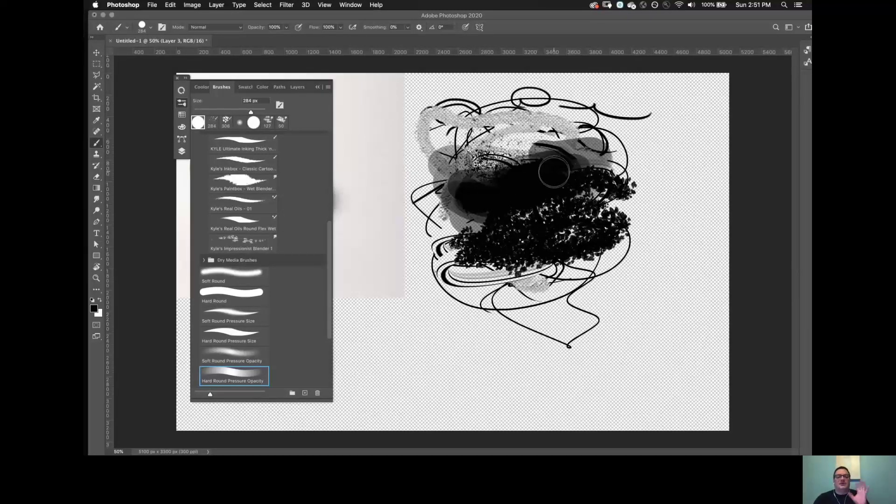
pyautogui.moveTo(539, 174)
pyautogui.mouseDown()
pyautogui.moveTo(513, 140)
pyautogui.moveTo(623, 151)
pyautogui.moveTo(527, 149)
pyautogui.moveTo(537, 140)
pyautogui.moveTo(485, 173)
pyautogui.mouseUp()
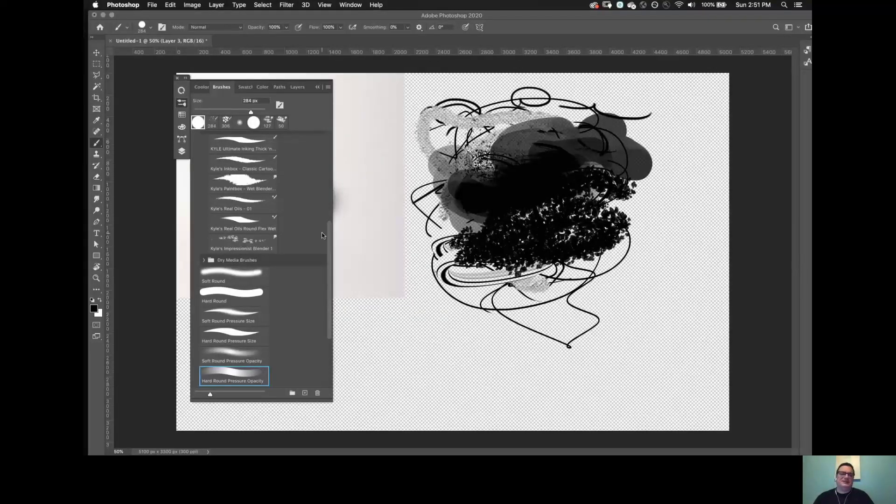
# Collapse the Special Effects and Wet Media folders inside General Brushes.
pyautogui.moveTo(328, 237); pyautogui.dragTo(323, 125)
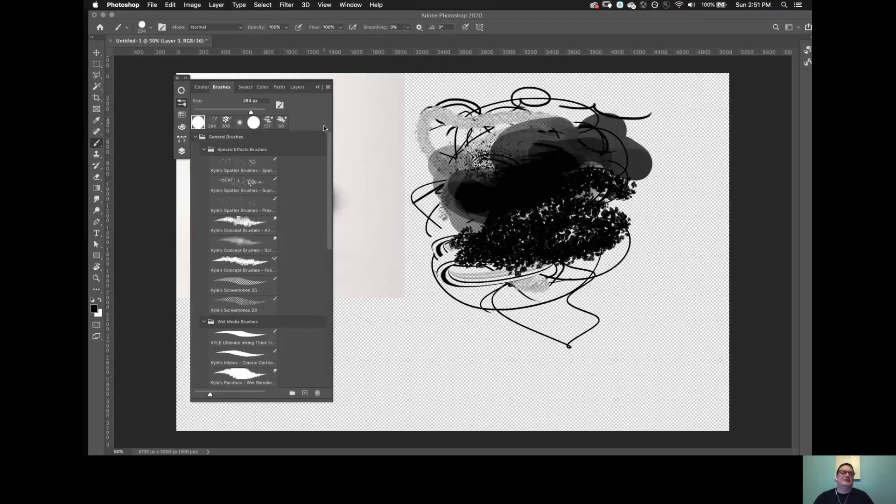
pyautogui.click(204, 150)
pyautogui.click(204, 162)
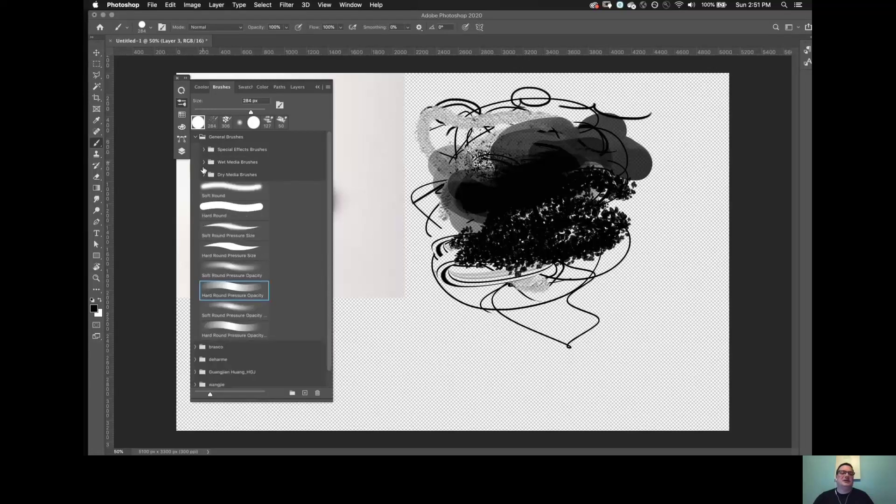
# Collapse the General Brushes folder, delete the scribble layer Layer 3 and add a new empty layer in its place.
pyautogui.click(195, 138)
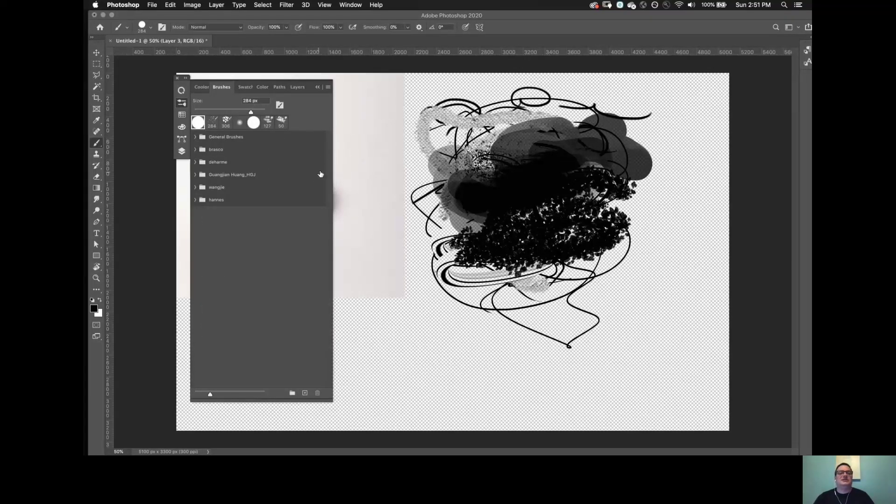
pyautogui.click(295, 87)
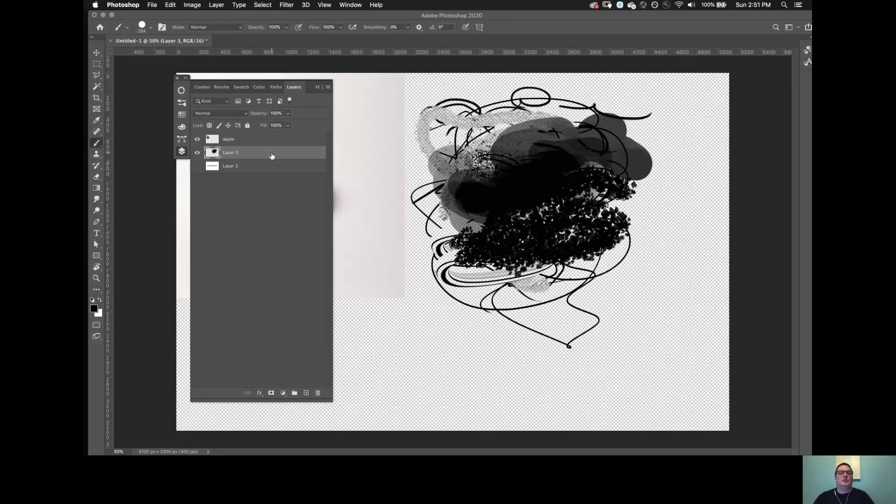
pyautogui.click(317, 394)
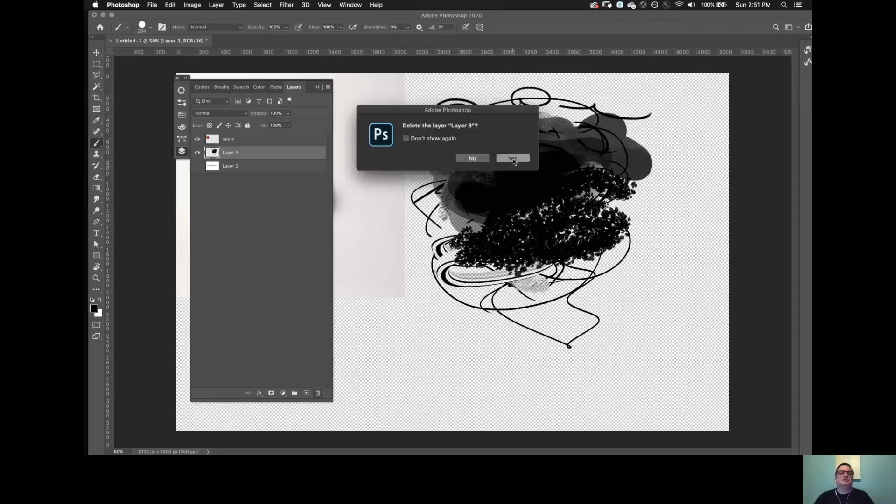
pyautogui.click(514, 159)
pyautogui.click(306, 393)
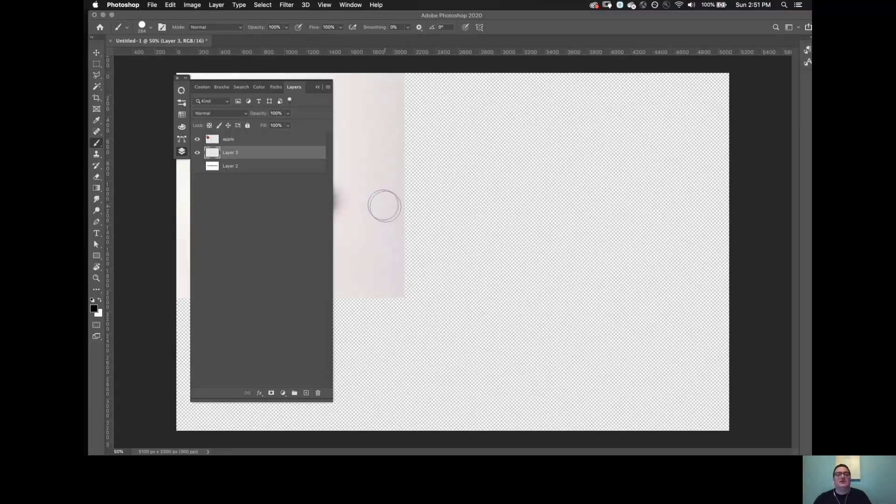
# Choose the #01 pencil/rough brush from the brasco brush folder and collapse the folder again.
pyautogui.click(184, 103)
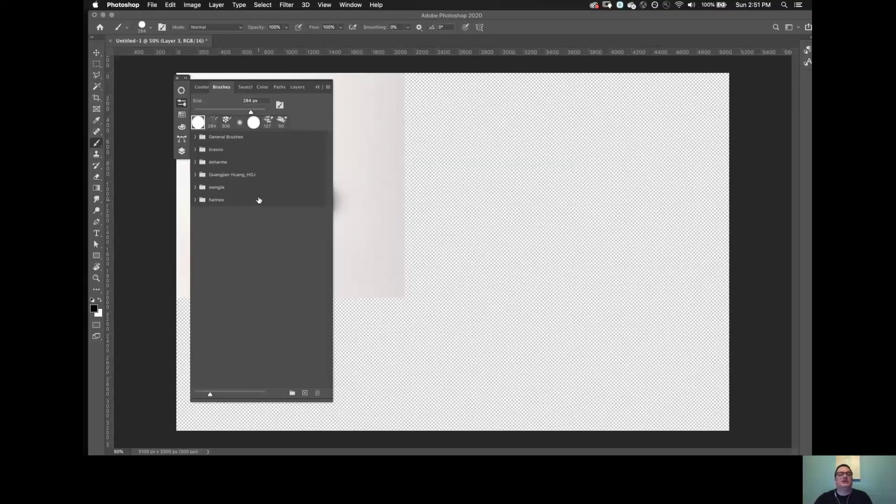
pyautogui.click(195, 150)
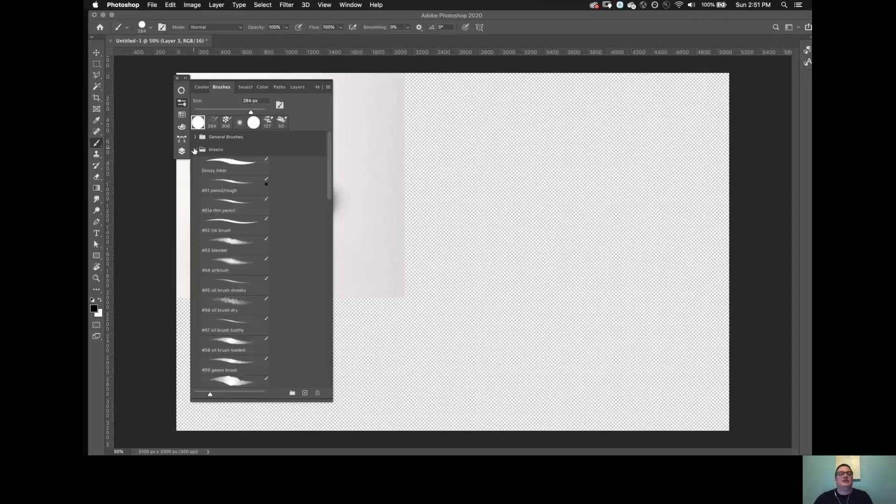
pyautogui.click(234, 189)
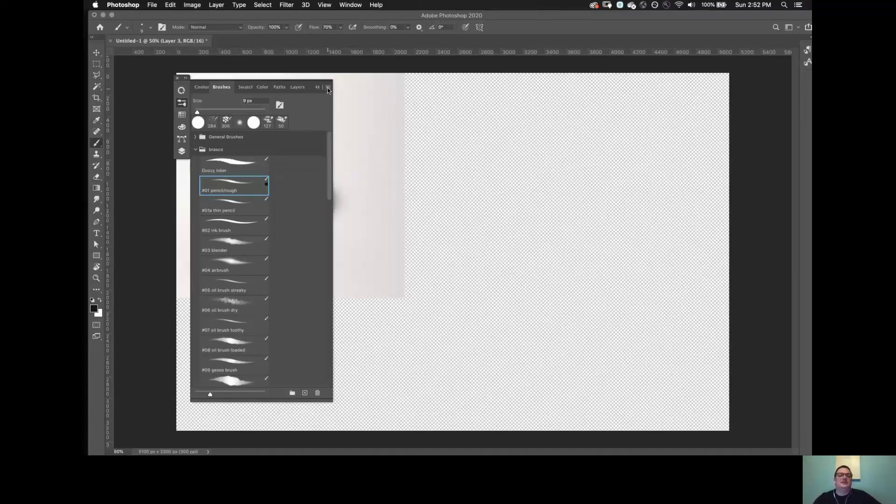
pyautogui.click(196, 149)
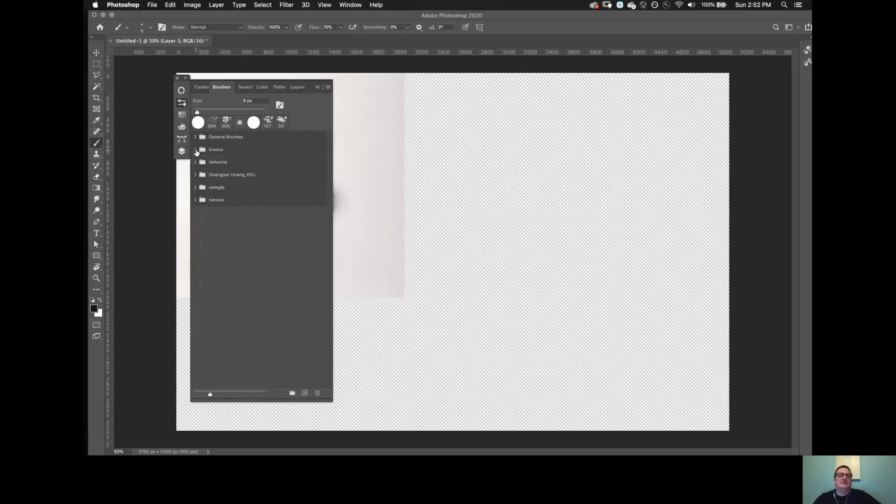
# Examine the Import Brushes option among the Brushes panel commands without importing anything.
pyautogui.click(327, 89)
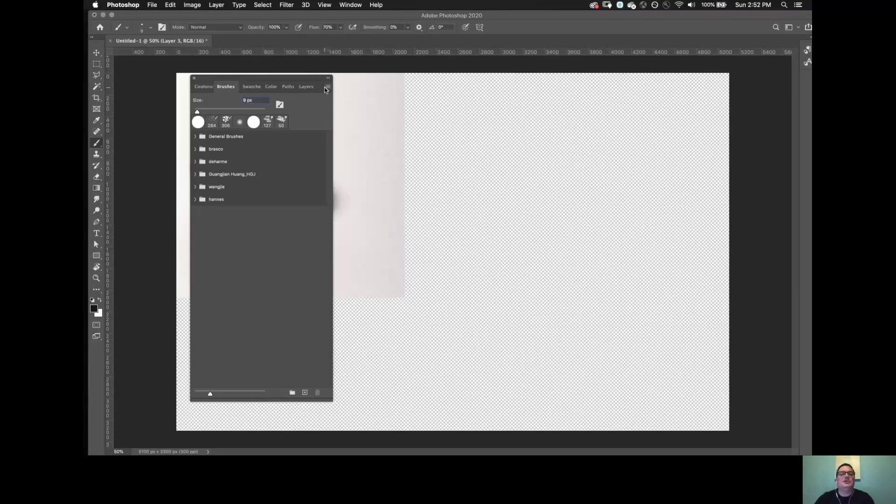
pyautogui.click(328, 88)
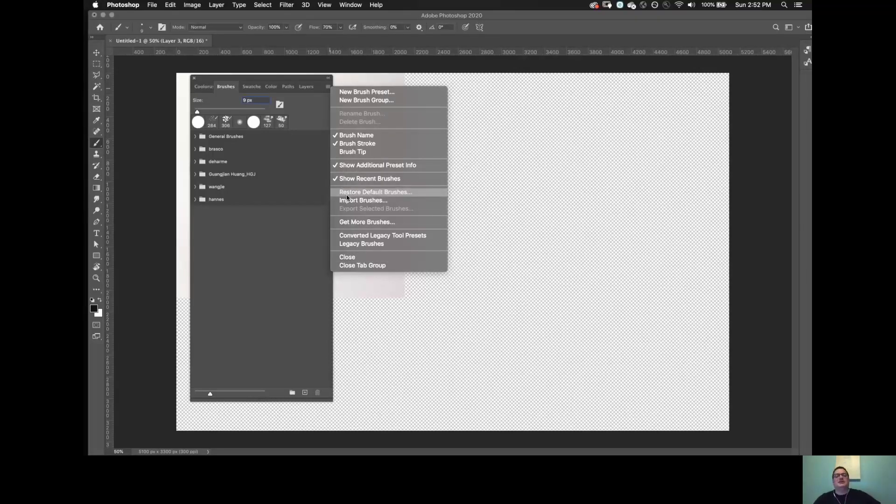
pyautogui.click(370, 201)
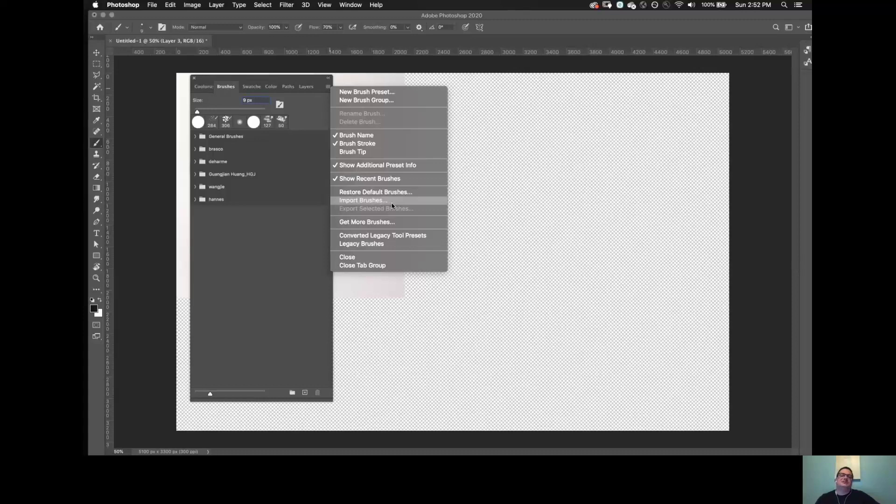
pyautogui.click(547, 183)
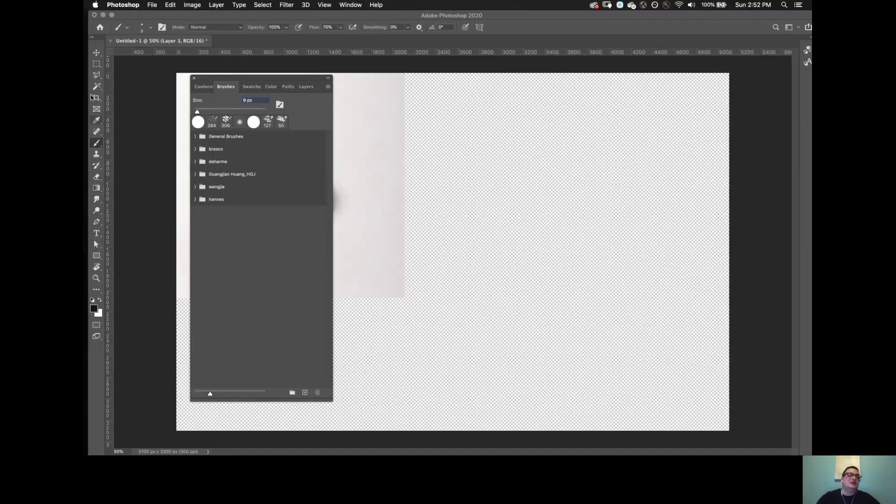
pyautogui.rightClick(97, 148)
pyautogui.click(124, 145)
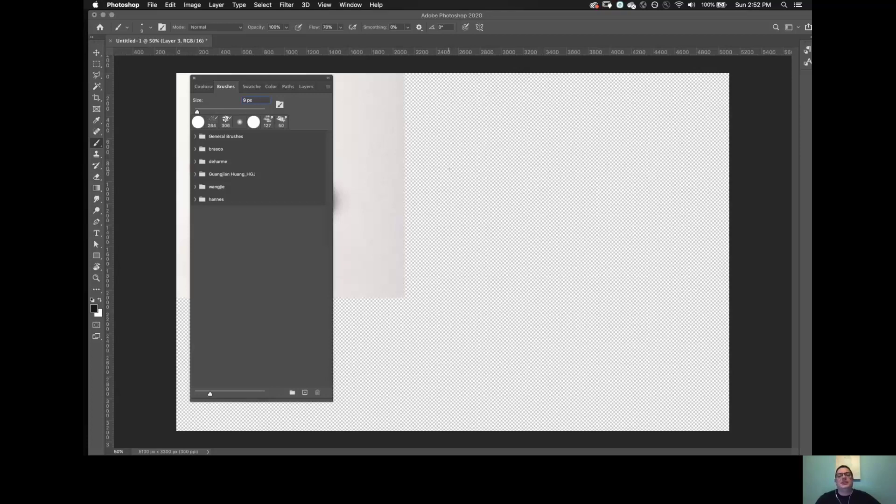
# Undo a test mark, enlarge the pencil brush to 35 px and hand-write "brushes.abr" beside the apple photo, underlining "abr".
pyautogui.moveTo(449, 153); pyautogui.dragTo(446, 178)
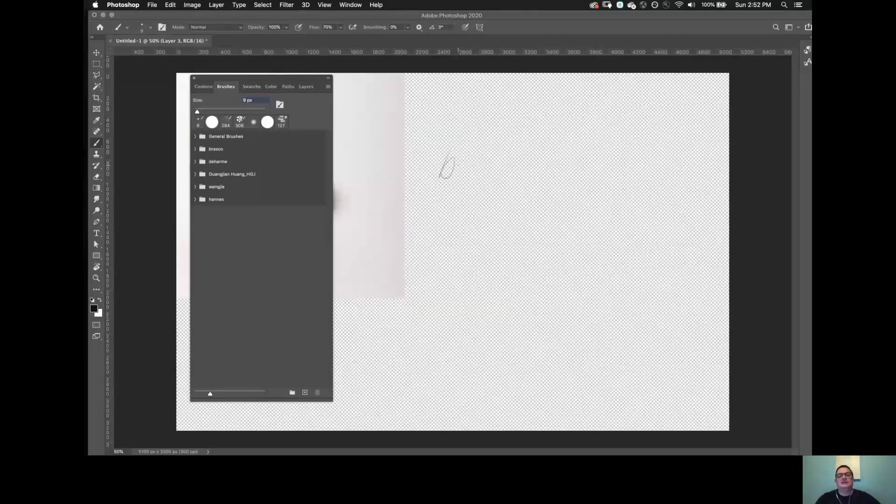
pyautogui.press('super+z')
pyautogui.press(']')
pyautogui.press(']')
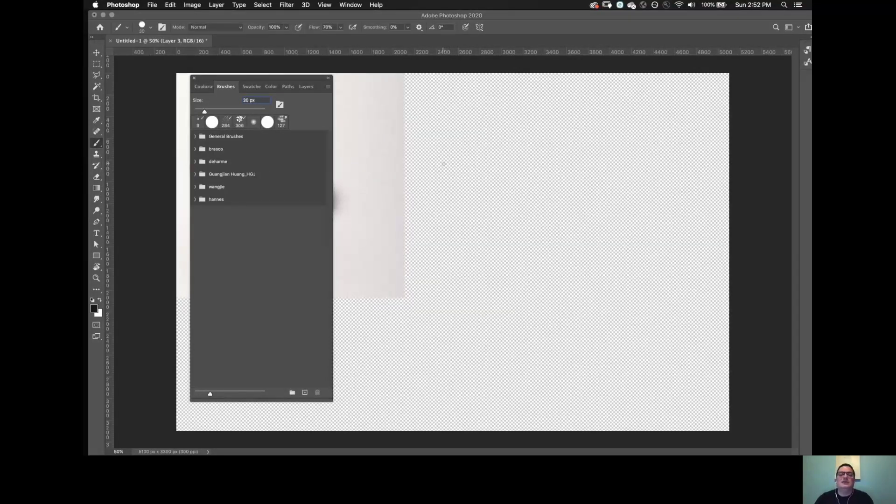
pyautogui.moveTo(446, 141)
pyautogui.mouseDown()
pyautogui.moveTo(440, 177)
pyautogui.moveTo(466, 178)
pyautogui.moveTo(484, 161)
pyautogui.moveTo(473, 179)
pyautogui.mouseUp()
pyautogui.moveTo(488, 156)
pyautogui.mouseDown()
pyautogui.moveTo(487, 181)
pyautogui.moveTo(498, 183)
pyautogui.mouseUp()
pyautogui.moveTo(502, 175); pyautogui.dragTo(514, 179)
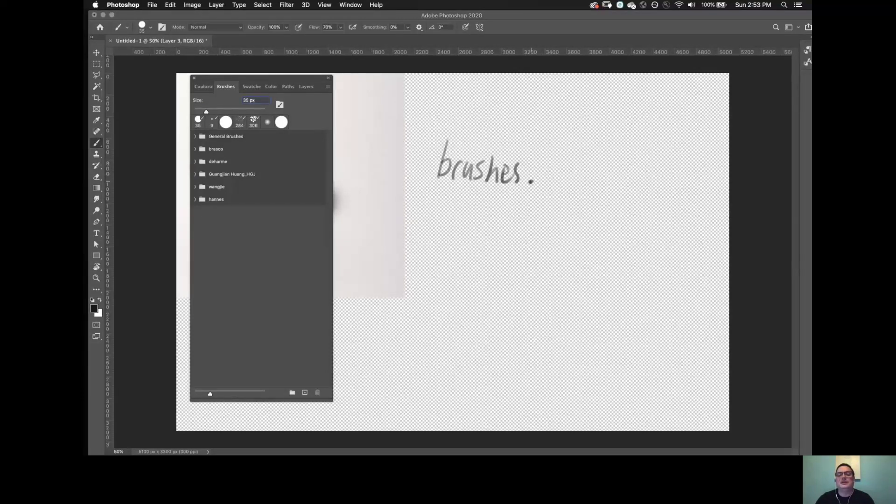
pyautogui.moveTo(555, 168)
pyautogui.mouseDown()
pyautogui.moveTo(546, 182)
pyautogui.moveTo(557, 185)
pyautogui.mouseUp()
pyautogui.moveTo(562, 150)
pyautogui.mouseDown()
pyautogui.moveTo(569, 178)
pyautogui.moveTo(590, 170)
pyautogui.mouseUp()
pyautogui.moveTo(542, 194); pyautogui.dragTo(585, 192)
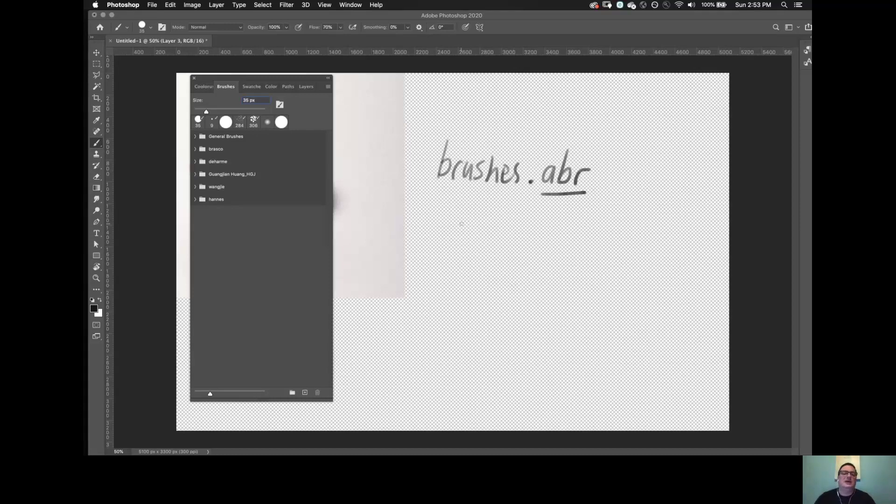
# Expand the nested Guangjian Huang_HGJ brush folders and choose the 59 px 场景-科幻菱形 pattern brush.
pyautogui.click(196, 175)
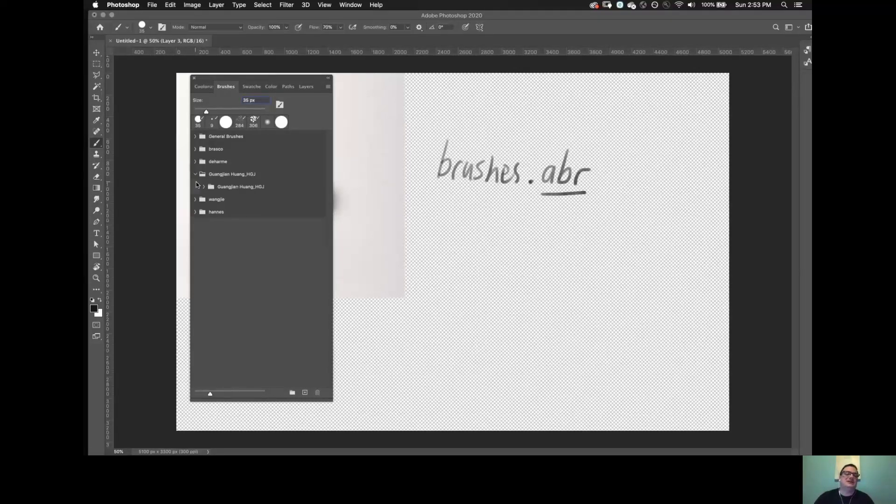
pyautogui.click(204, 187)
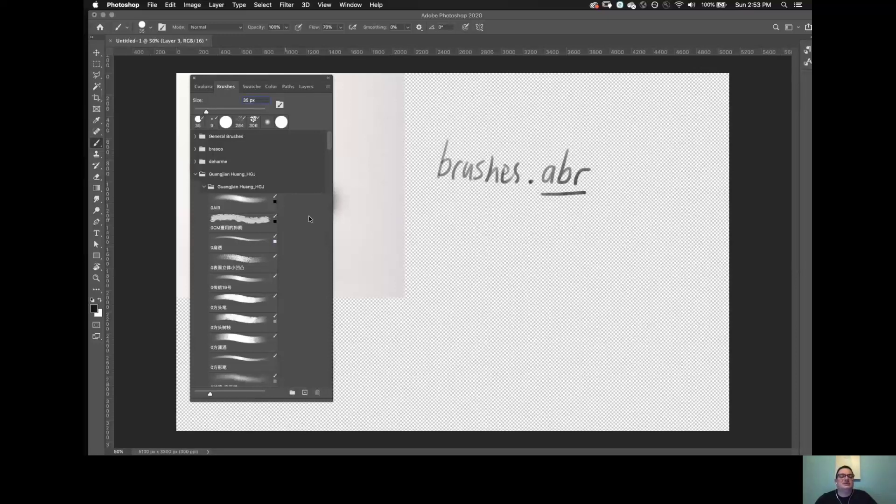
pyautogui.moveTo(327, 145); pyautogui.dragTo(321, 193)
pyautogui.click(243, 201)
# Paint a wavy test stroke with the pattern brush below the handwriting, and undo it.
pyautogui.moveTo(473, 212); pyautogui.dragTo(605, 222)
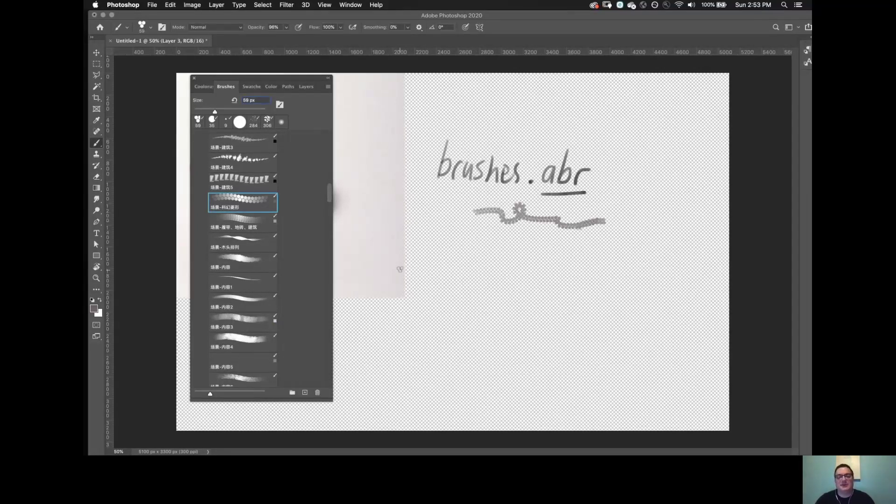
pyautogui.press('super+z')
pyautogui.press('shift+super+z')
pyautogui.press('super+z')
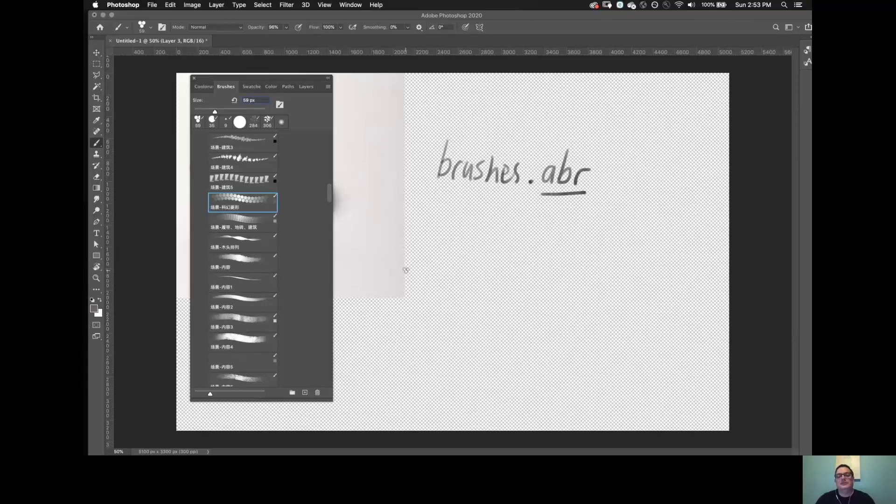
# Undo all the "brushes.abr" handwriting strokes until the painting layer is empty.
pyautogui.press('super+z')
pyautogui.press('super+z')
pyautogui.press('super+z')
pyautogui.press('super+z')
pyautogui.press('super+z')
pyautogui.press('super+z')
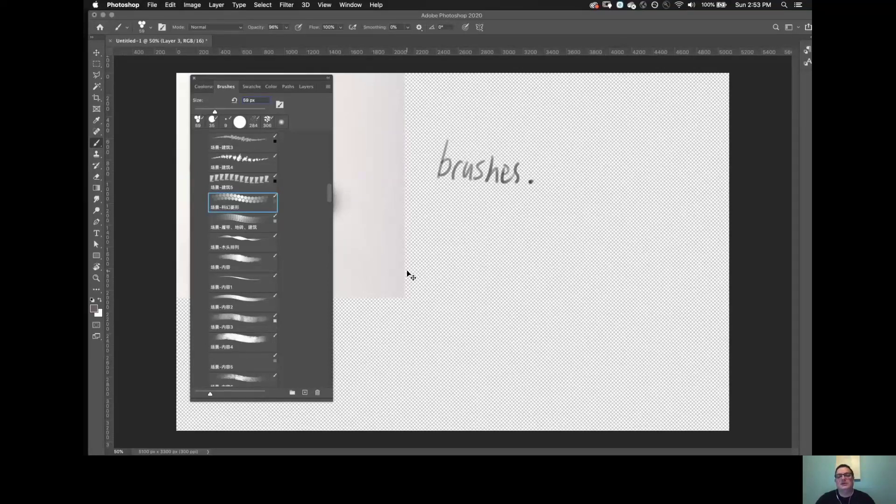
pyautogui.press('super+z')
pyautogui.press('super+z')
pyautogui.press('super+z')
pyautogui.press('super+z')
pyautogui.press('super+z')
pyautogui.press('super+z')
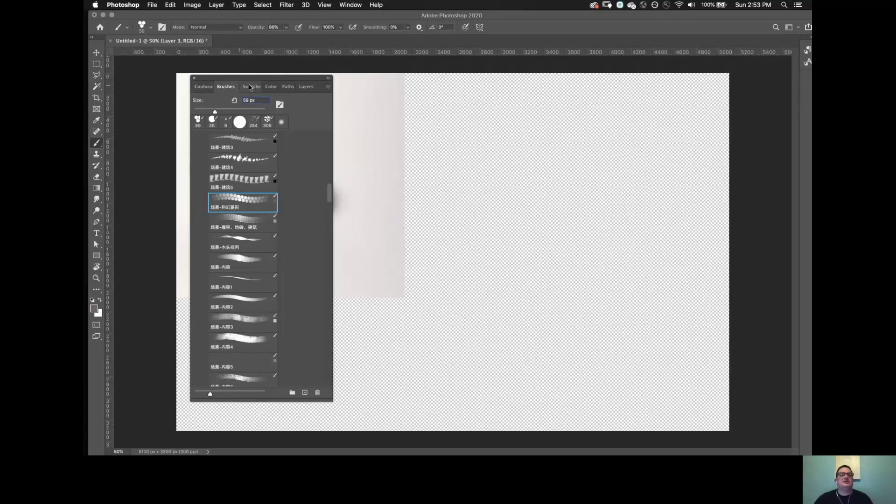
# Collapse the panel group to icons and detach the Color panel, placing it over the lower part of the apple reference.
pyautogui.click(329, 79)
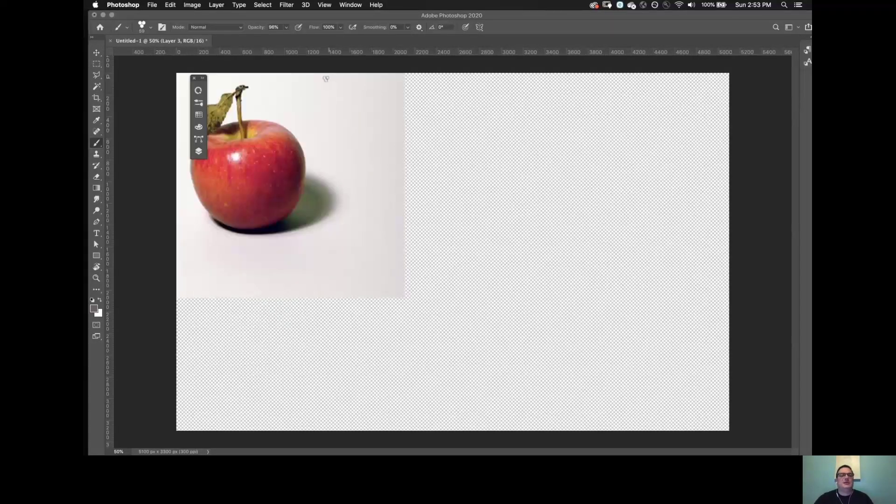
pyautogui.click(198, 127)
pyautogui.click(199, 127)
pyautogui.click(198, 127)
pyautogui.moveTo(309, 88); pyautogui.dragTo(180, 205)
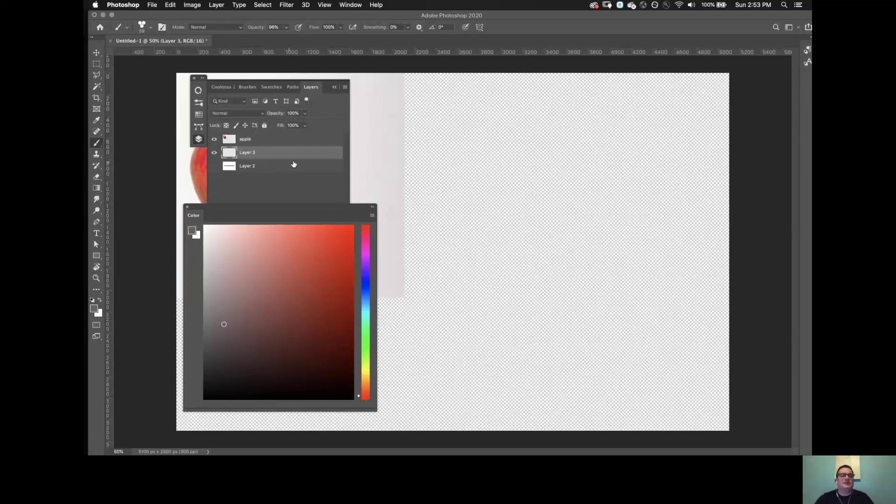
pyautogui.click(334, 87)
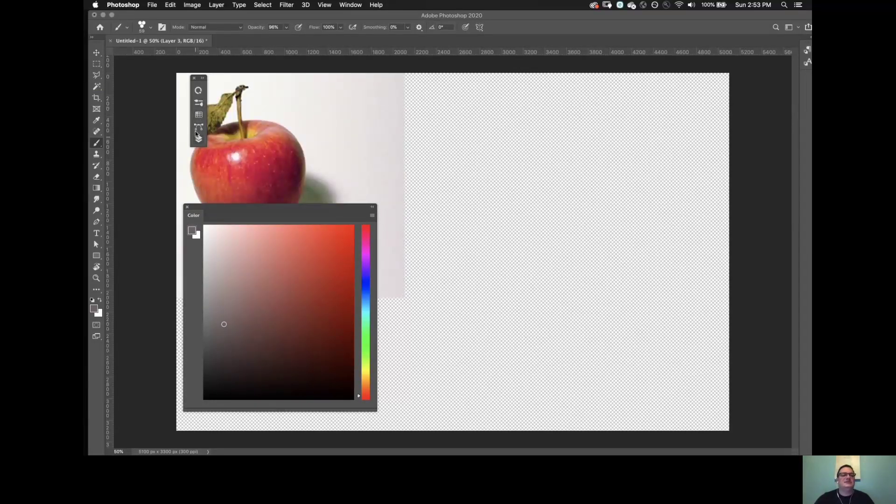
# Expand the color_wheel swatch group and detach the Swatches panel onto the empty canvas area.
pyautogui.click(200, 115)
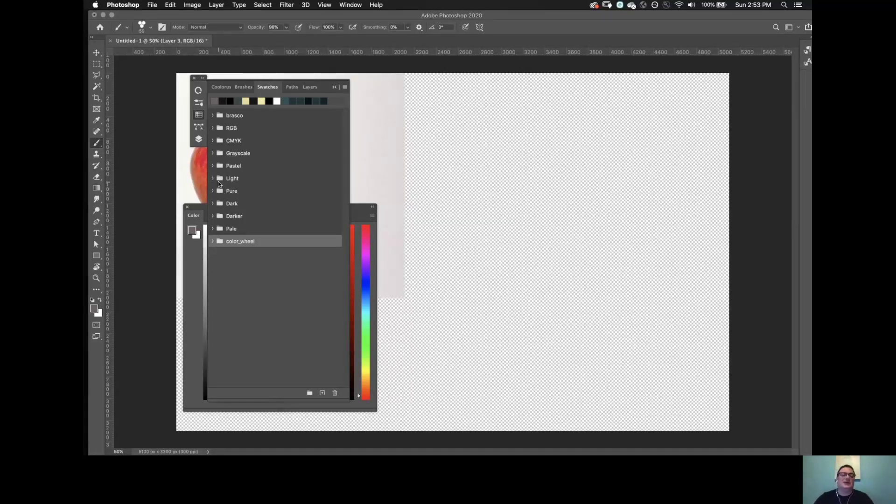
pyautogui.click(212, 241)
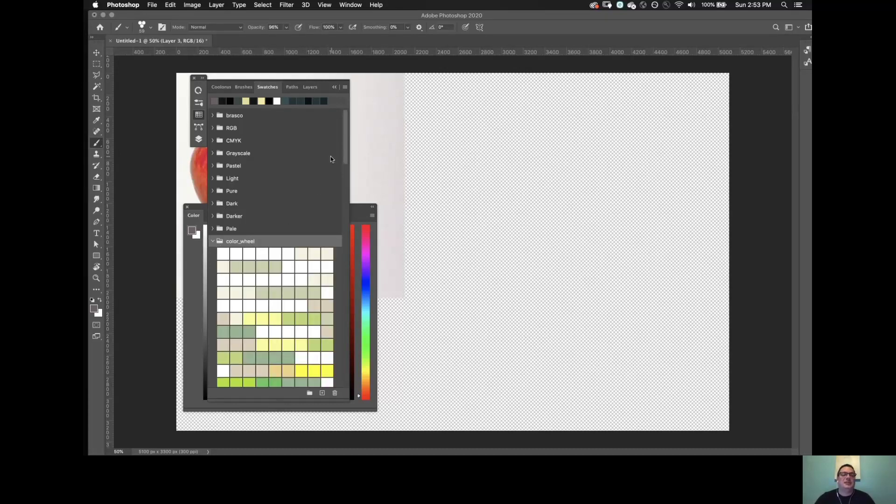
pyautogui.moveTo(343, 141); pyautogui.dragTo(347, 163)
pyautogui.scroll(1, 280, 122)
pyautogui.moveTo(270, 90); pyautogui.dragTo(447, 92)
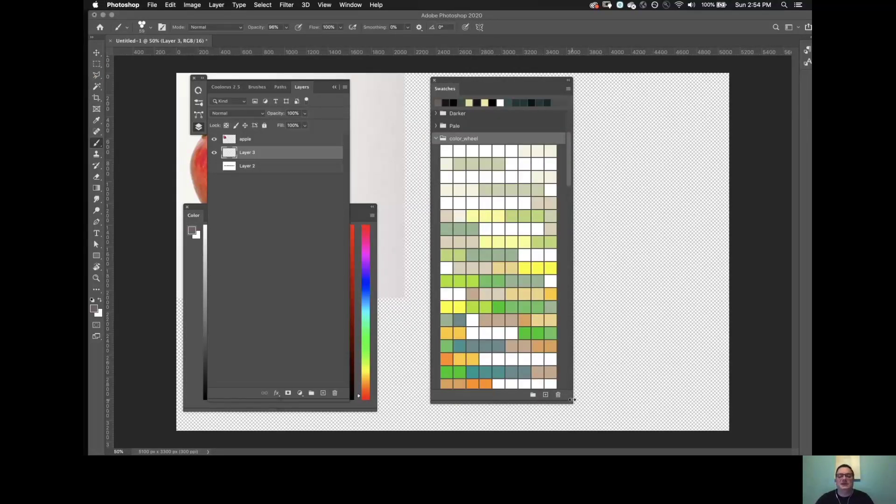
# Enlarge the floating Swatches panel until the color_wheel swatches form a wheel, and move the panel higher.
pyautogui.moveTo(572, 399); pyautogui.dragTo(717, 452)
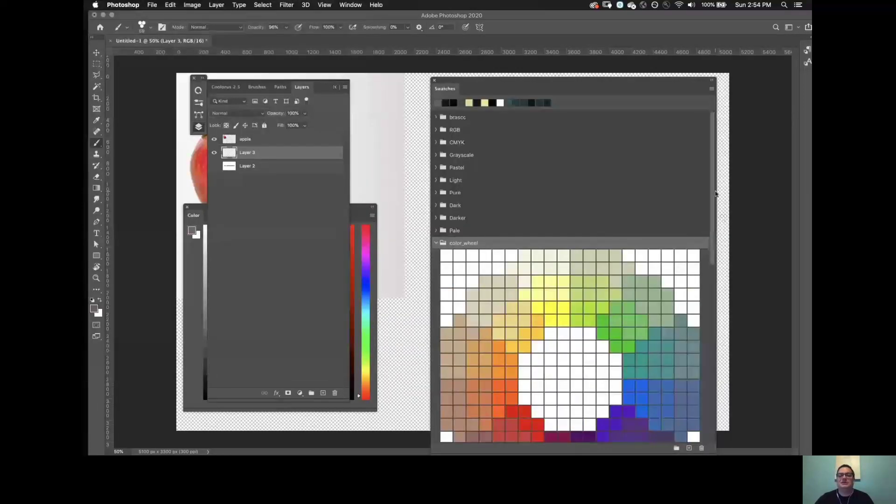
pyautogui.scroll(-5, 709, 222)
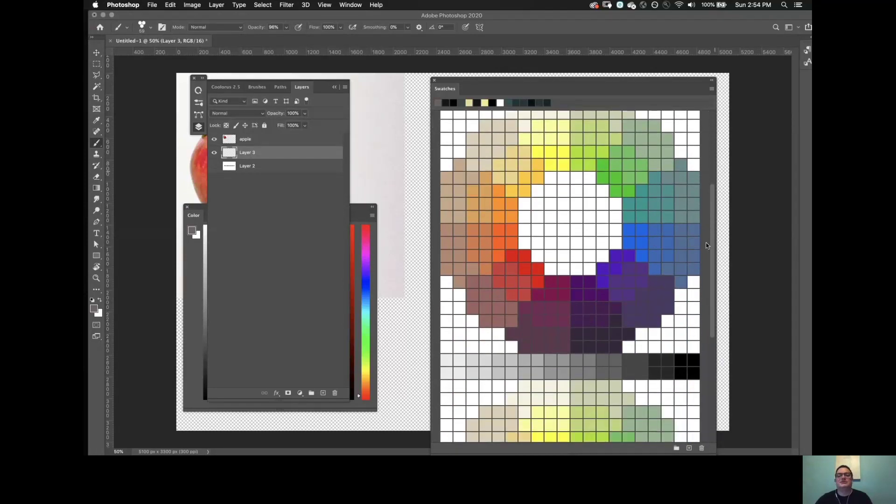
pyautogui.scroll(3, 708, 228)
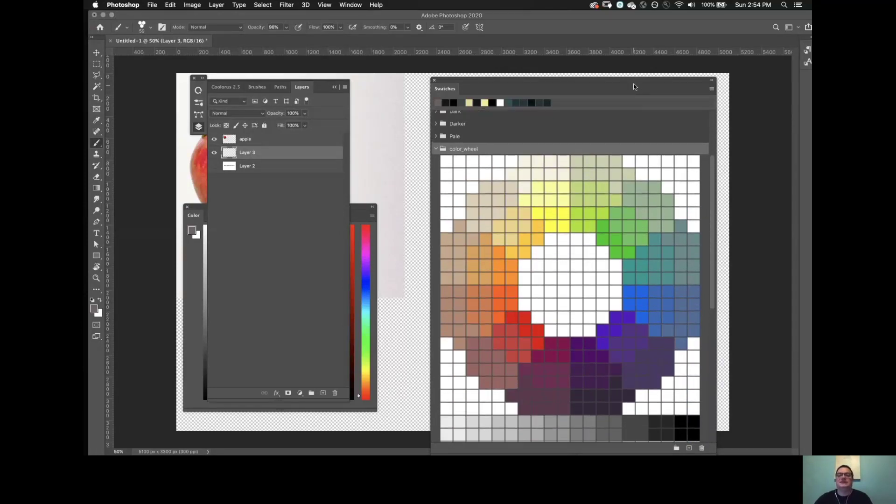
pyautogui.moveTo(634, 86); pyautogui.dragTo(612, 53)
# Switch the swatches to a smaller thumbnail size and narrow the Swatches panel until the color wheel lines up.
pyautogui.click(689, 56)
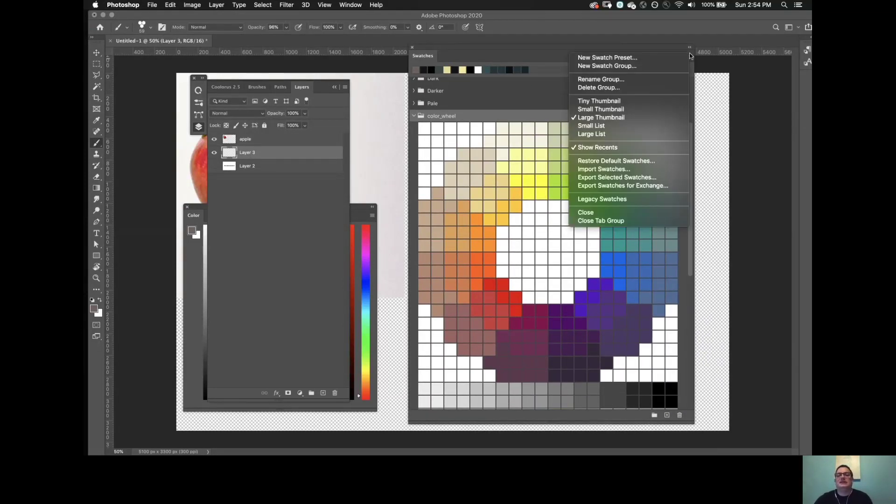
pyautogui.click(643, 119)
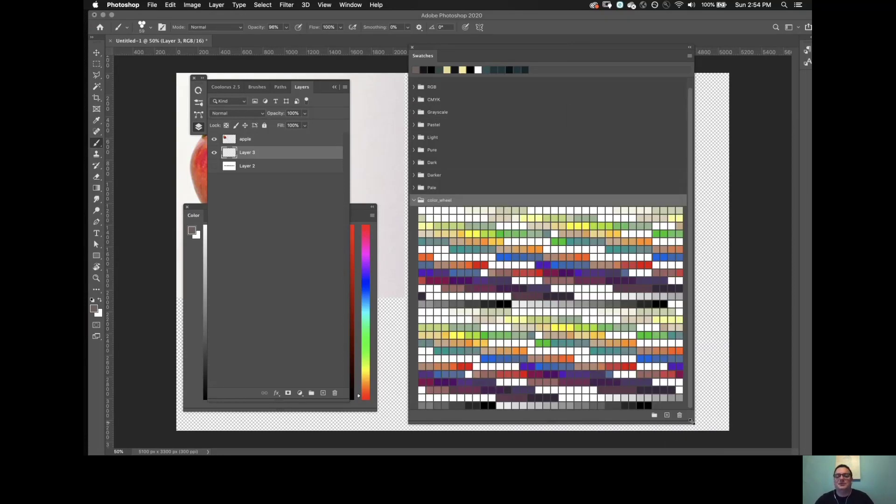
pyautogui.moveTo(693, 427); pyautogui.dragTo(583, 416)
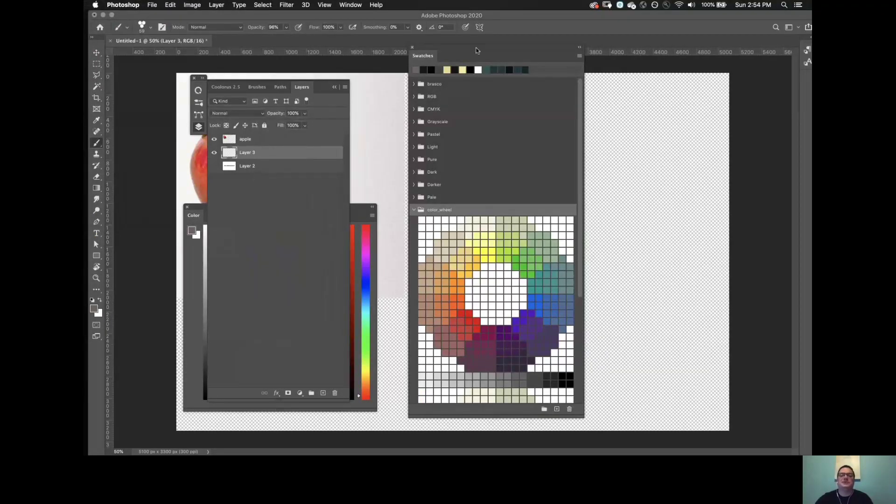
# Move the Swatches panel over the canvas's right side and show its swatches as tiny thumbnails.
pyautogui.moveTo(476, 48); pyautogui.dragTo(672, 36)
pyautogui.moveTo(778, 121); pyautogui.dragTo(771, 212)
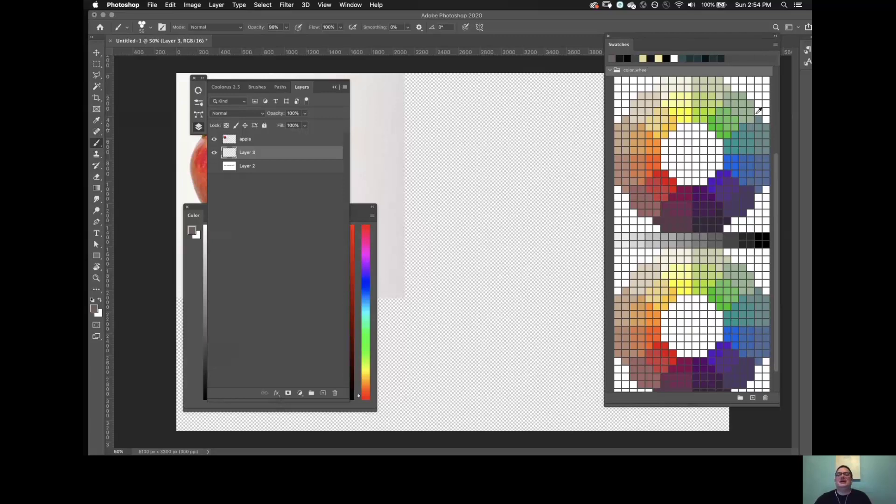
pyautogui.click(775, 45)
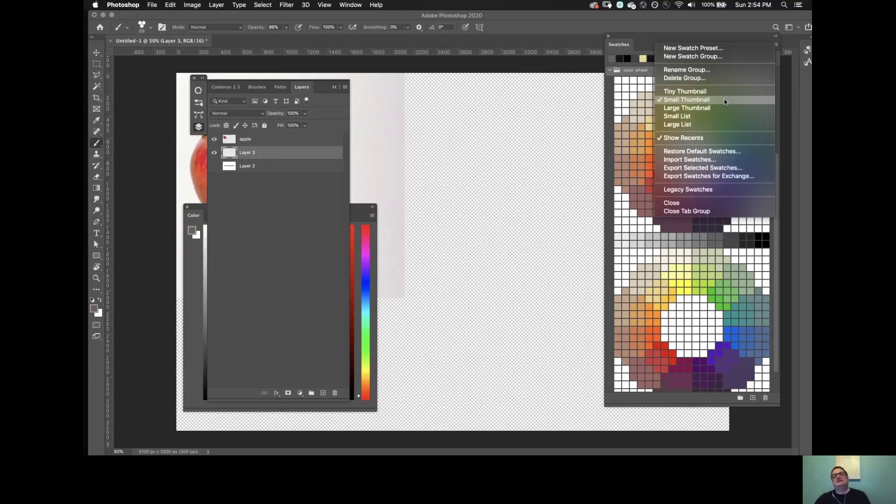
pyautogui.click(695, 92)
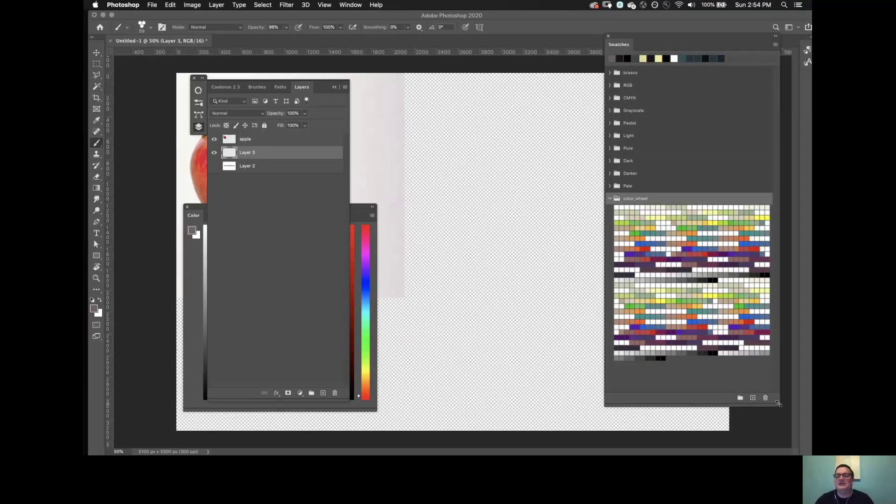
# Narrow the Swatches panel until the color wheel lines up again and place it beyond the canvas's upper-right corner.
pyautogui.moveTo(778, 403); pyautogui.dragTo(726, 400)
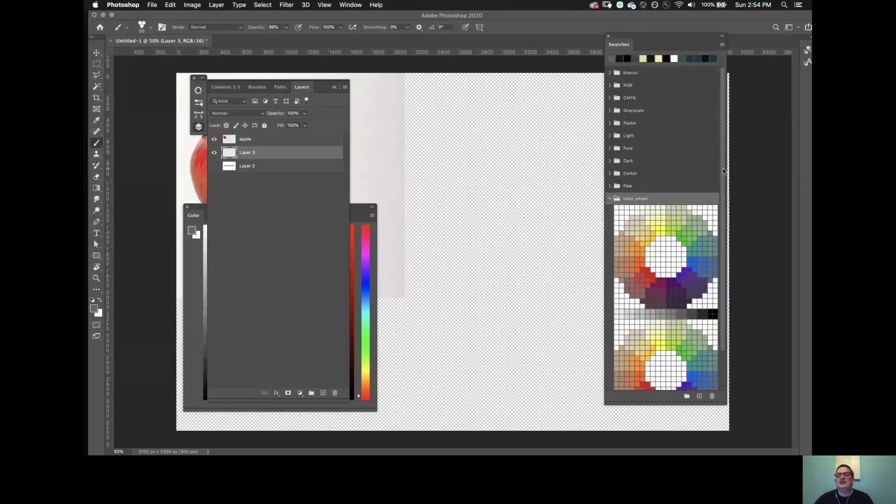
pyautogui.scroll(-3, 718, 168)
pyautogui.moveTo(684, 41); pyautogui.dragTo(753, 19)
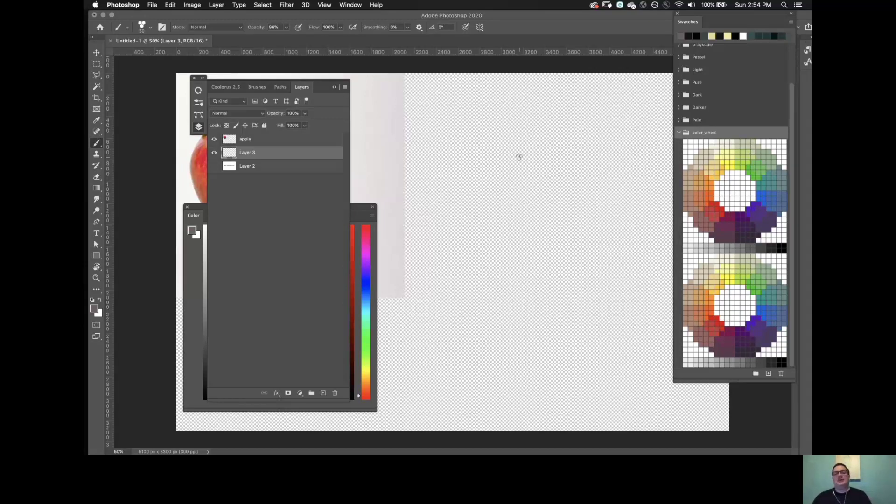
# Close the long expanded brush group, choose the #01 pencil/rough brush, and collapse the panel group to icons.
pyautogui.click(333, 86)
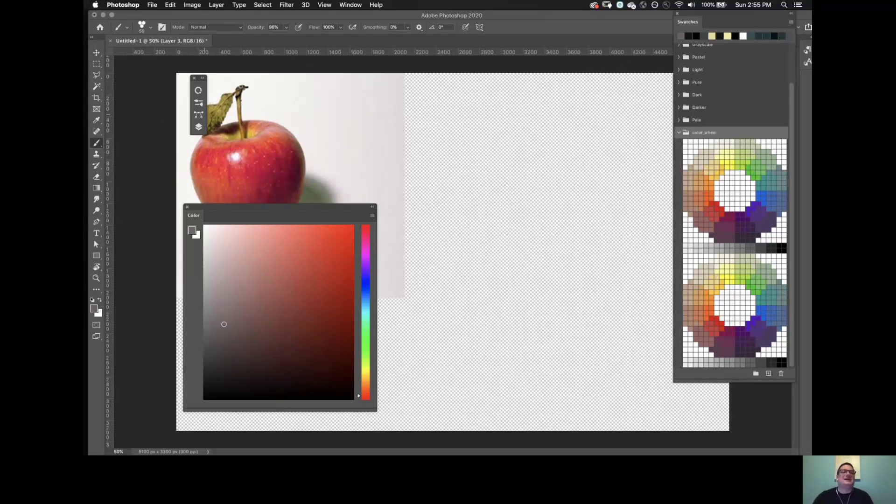
pyautogui.click(198, 104)
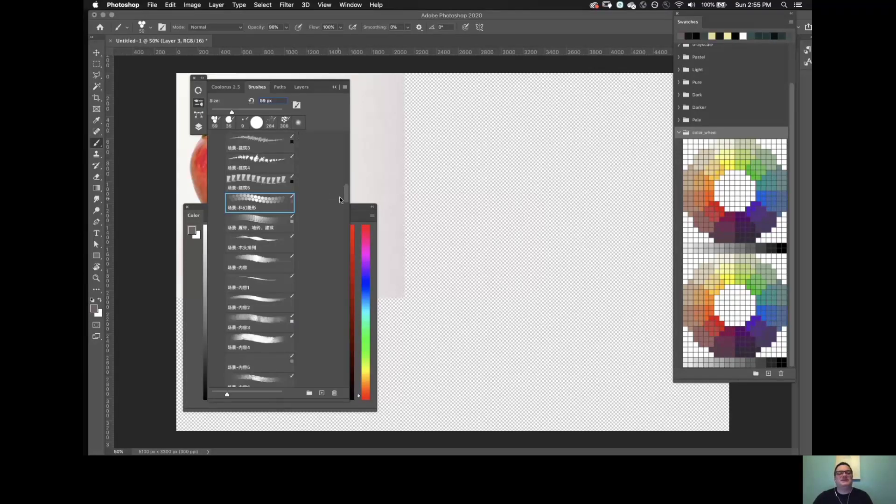
pyautogui.moveTo(346, 197); pyautogui.dragTo(348, 131)
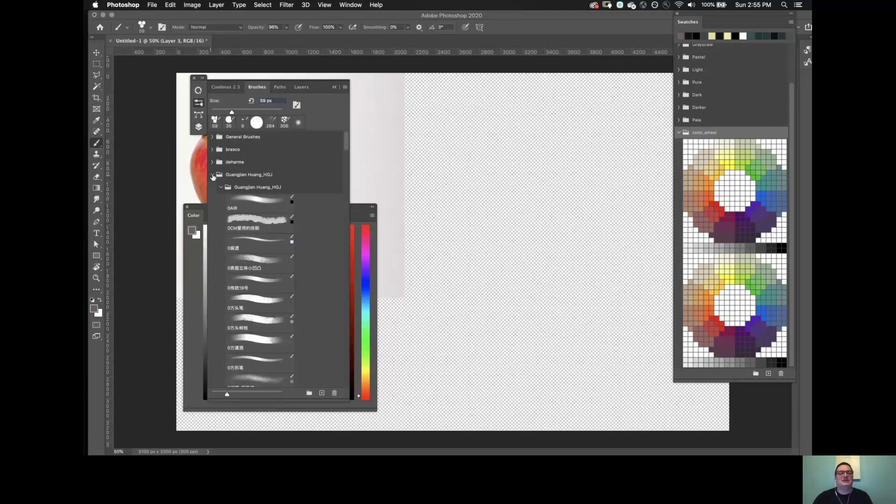
pyautogui.click(213, 175)
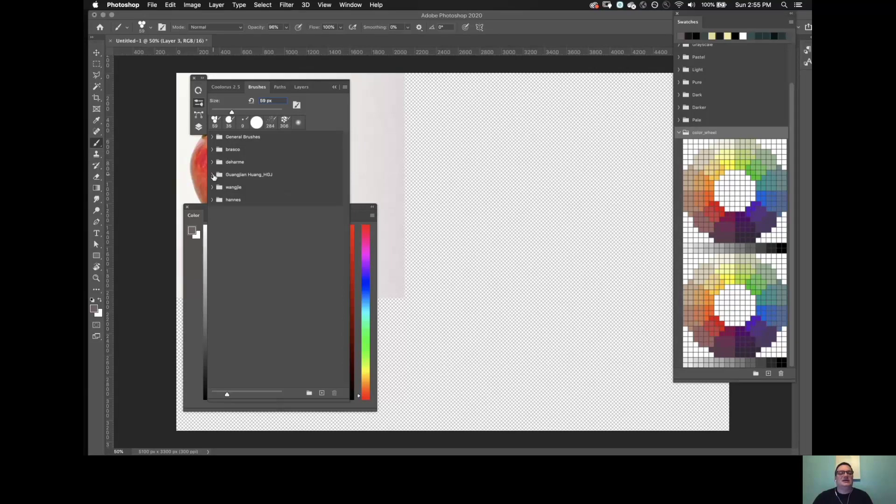
pyautogui.click(212, 149)
pyautogui.click(252, 163)
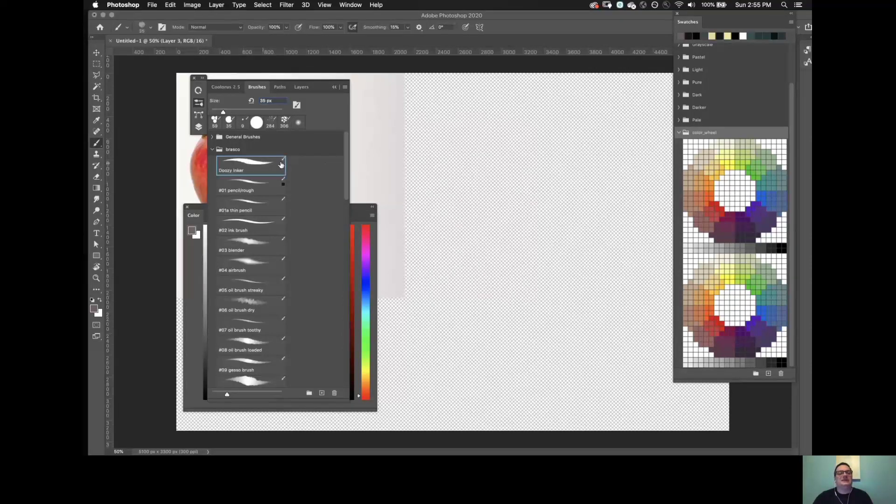
pyautogui.click(255, 185)
pyautogui.click(334, 87)
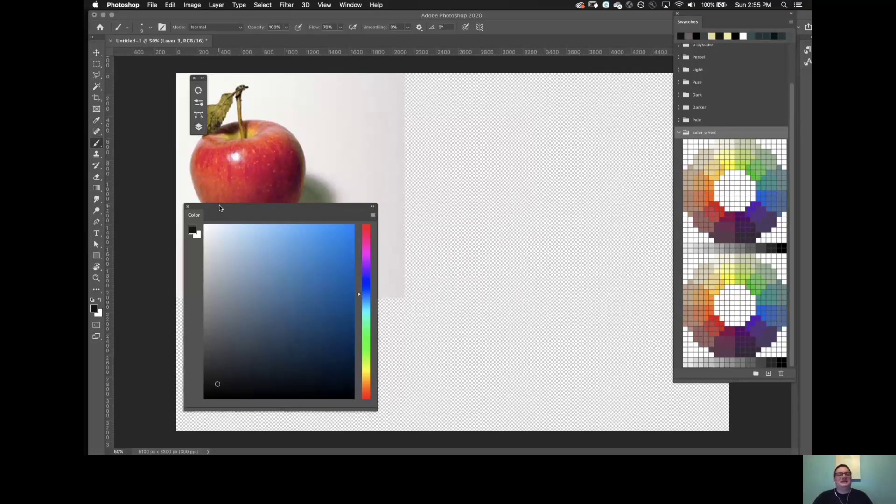
# Collapse the Color panel to an icon and place it on the canvas just below the apple reference.
pyautogui.moveTo(227, 205); pyautogui.dragTo(501, 98)
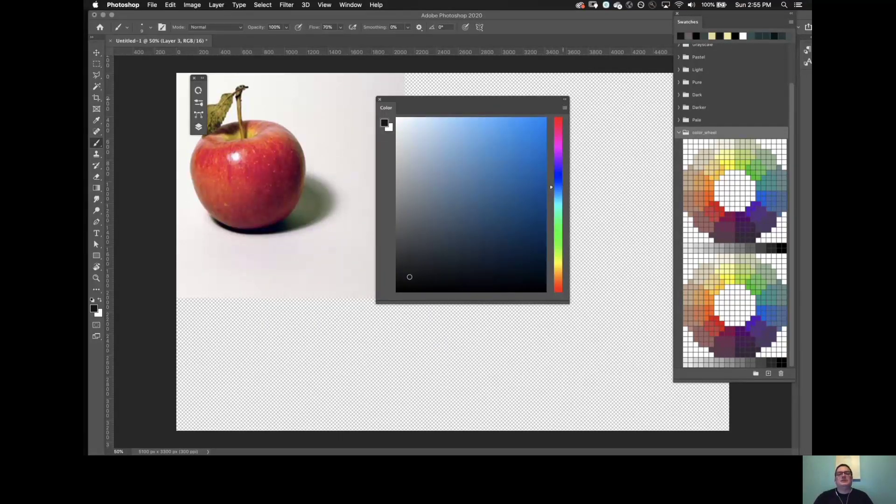
pyautogui.doubleClick(380, 108)
pyautogui.moveTo(384, 109)
pyautogui.mouseDown()
pyautogui.moveTo(188, 318)
pyautogui.moveTo(191, 327)
pyautogui.mouseUp()
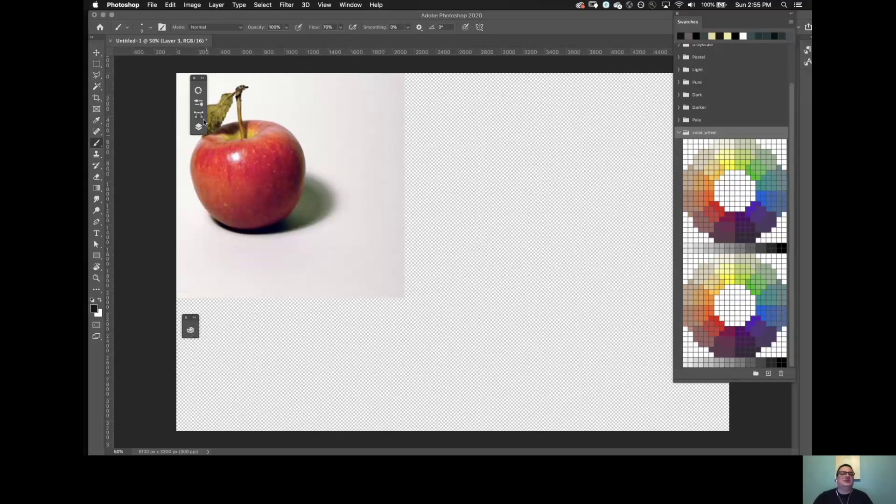
# Examine the General Brushes group with its Special Effects and Dry Media subgroups, and close all brush groups.
pyautogui.click(200, 104)
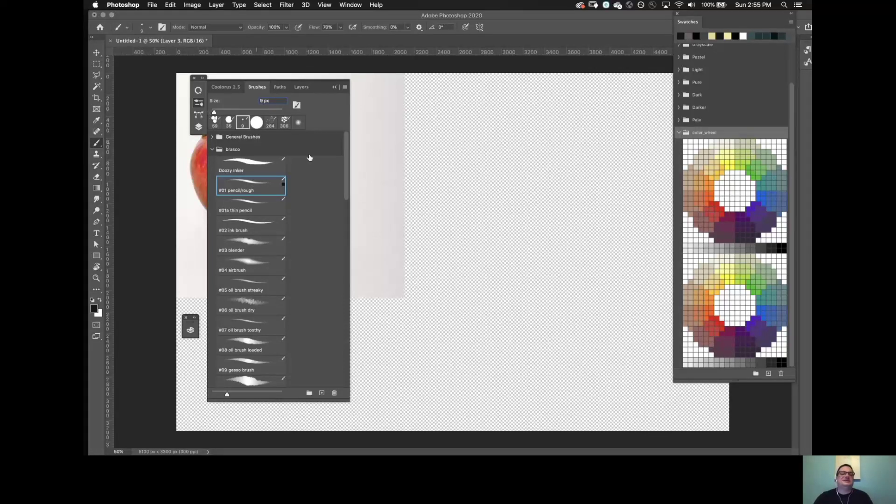
pyautogui.click(213, 137)
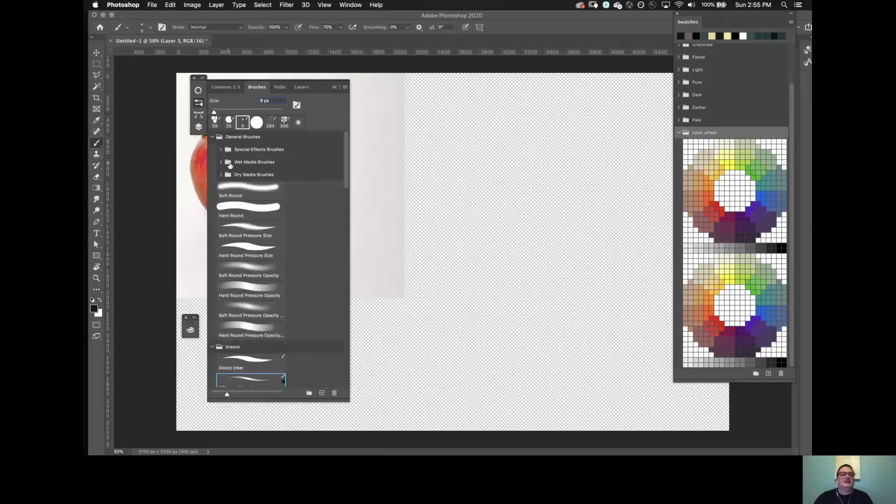
pyautogui.click(221, 150)
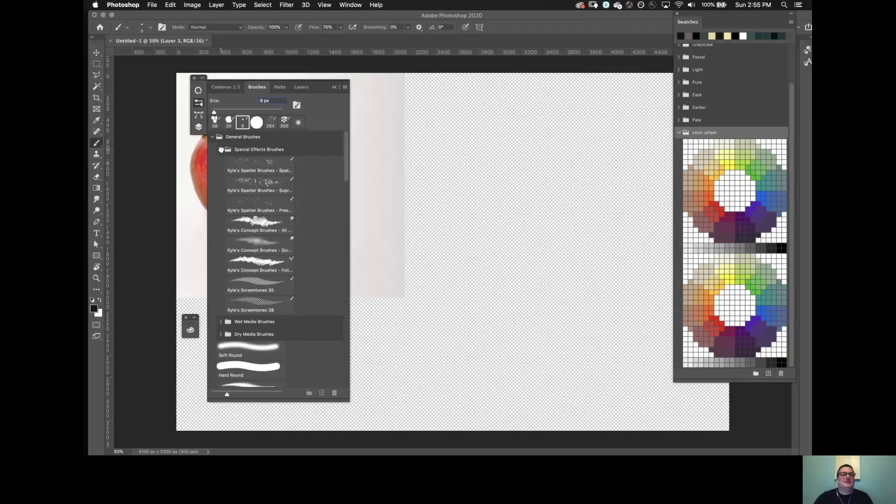
pyautogui.click(221, 150)
pyautogui.click(220, 174)
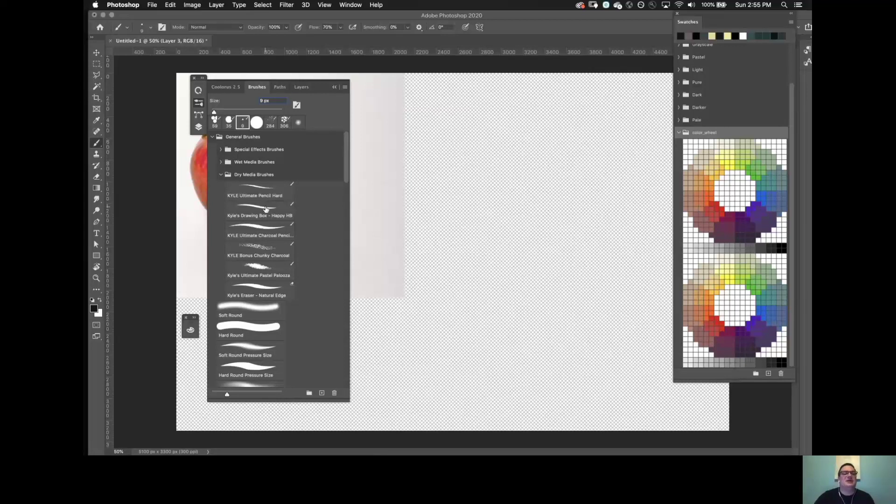
pyautogui.click(220, 175)
pyautogui.click(213, 137)
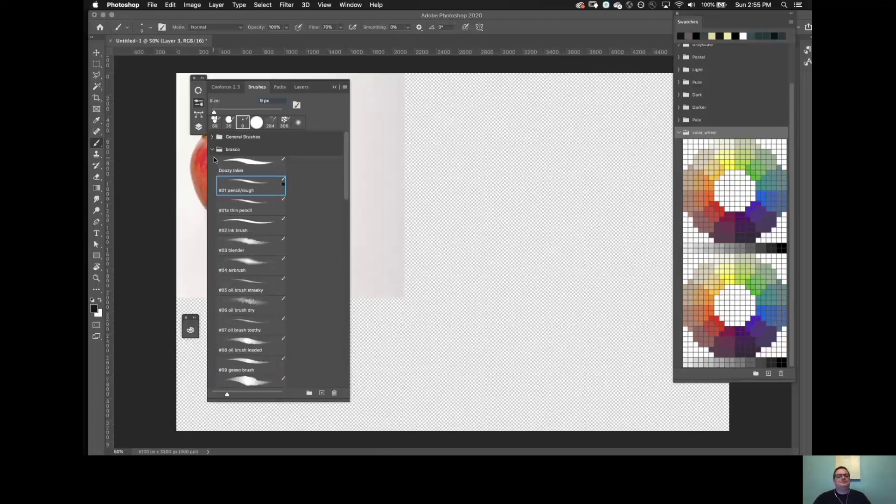
pyautogui.click(212, 149)
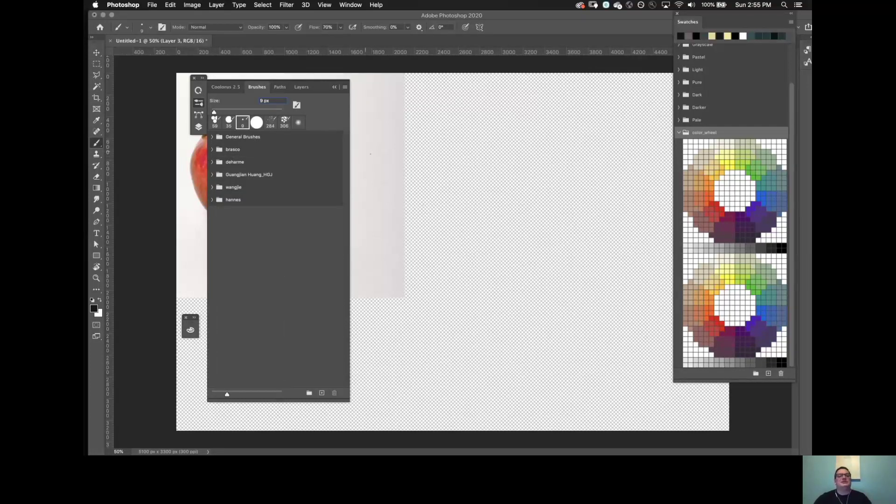
pyautogui.click(335, 88)
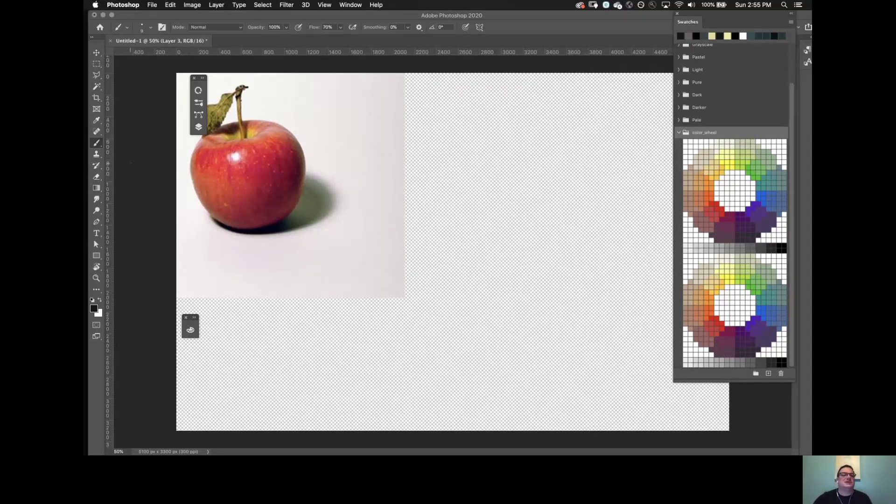
# Fill Layer 3 with 50% Gray and return to the Brush tool.
pyautogui.click(199, 126)
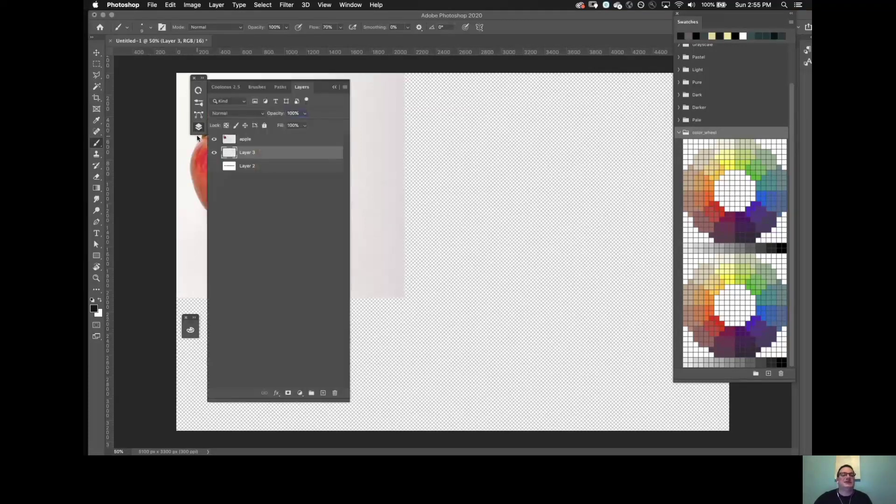
pyautogui.click(335, 88)
pyautogui.click(192, 7)
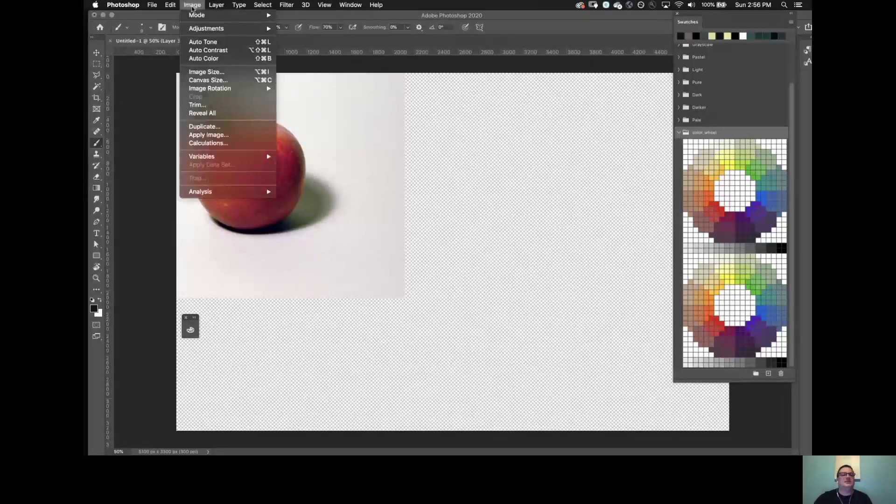
pyautogui.moveTo(170, 7)
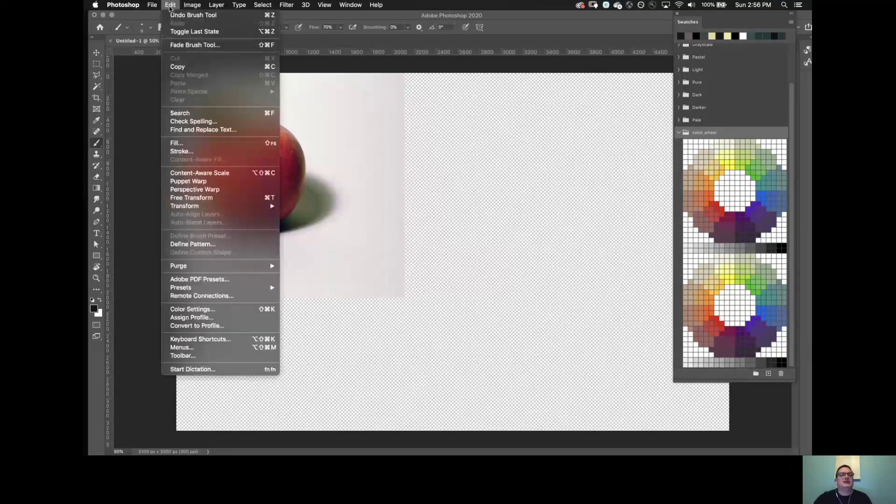
pyautogui.click(178, 143)
pyautogui.click(449, 191)
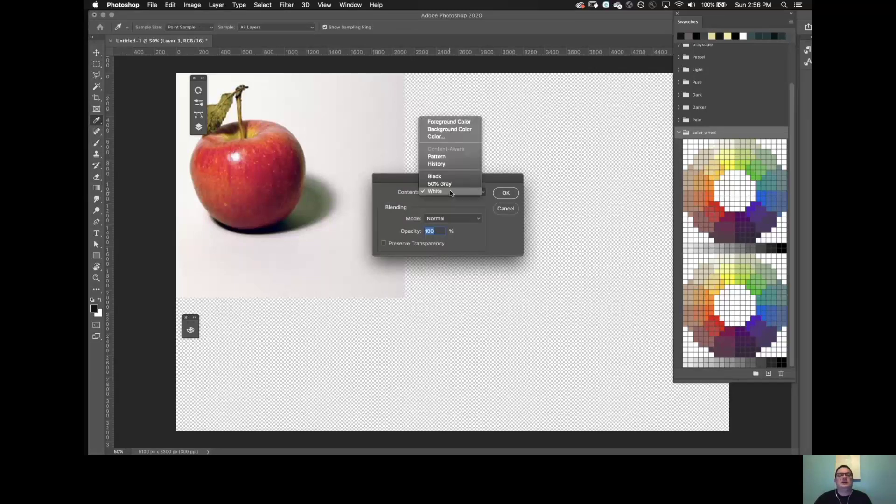
pyautogui.click(481, 184)
pyautogui.click(507, 194)
pyautogui.press('b')
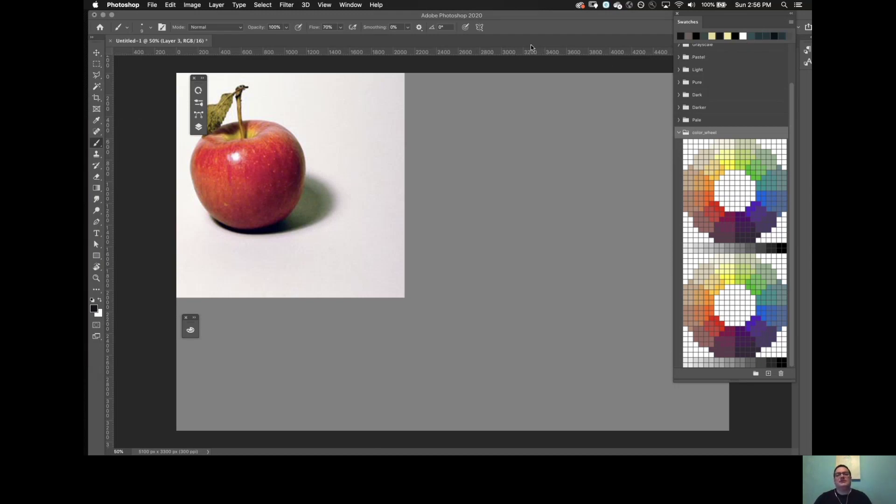
# Check the document's canvas size in inches, leaving the dialog without changing the dimensions.
pyautogui.click(193, 5)
pyautogui.click(200, 78)
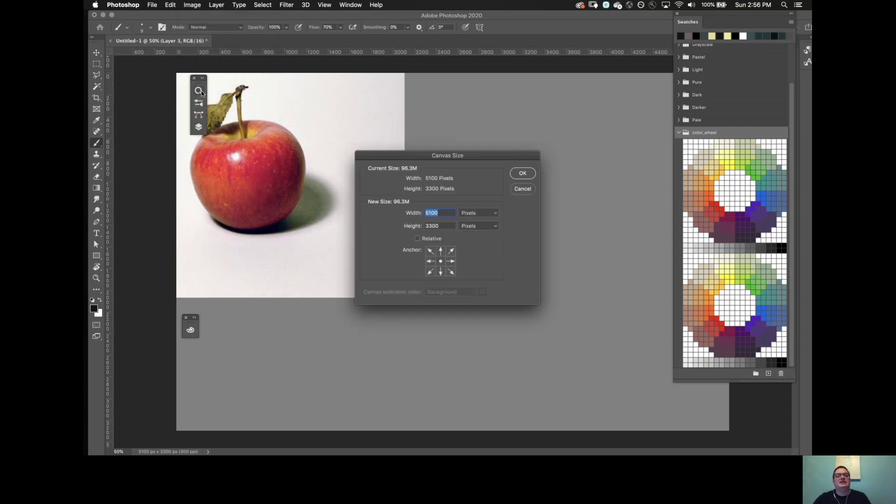
pyautogui.click(466, 213)
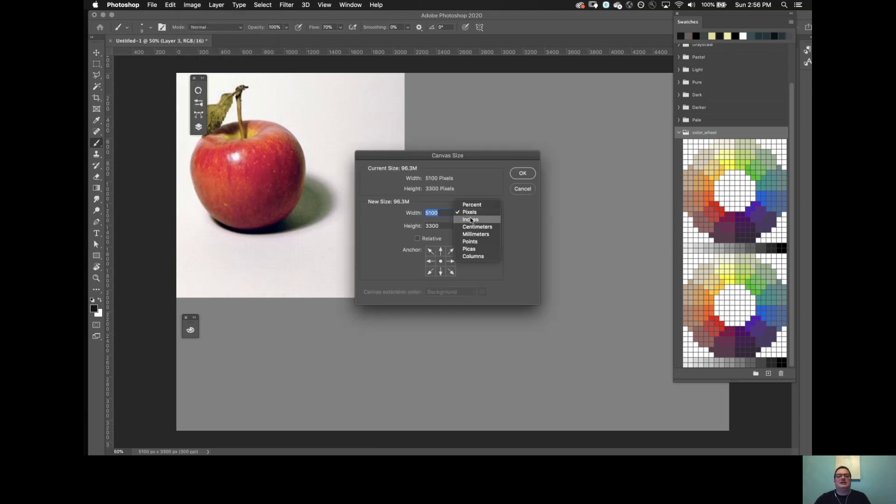
pyautogui.click(470, 219)
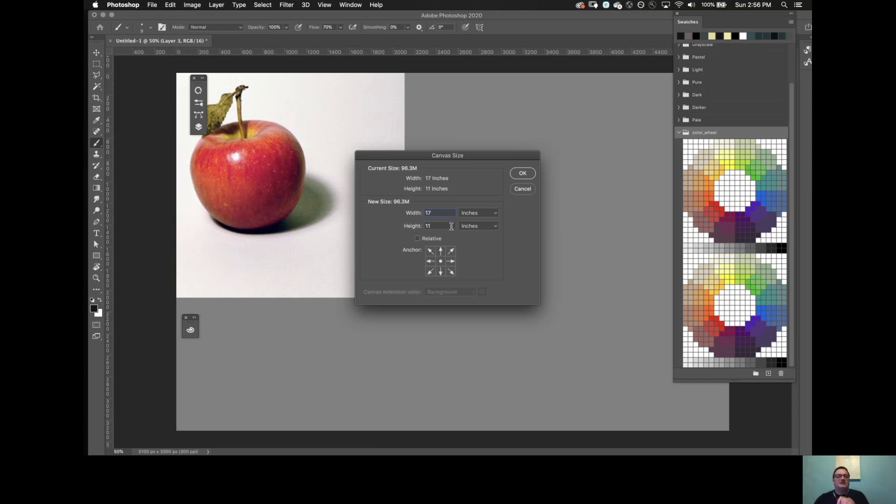
pyautogui.click(522, 194)
pyautogui.click(523, 192)
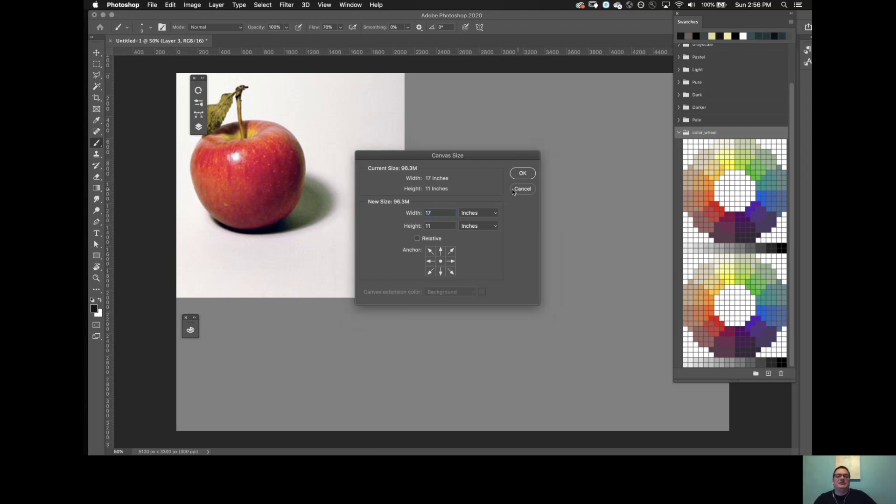
# Check the document's image size in inches, close the dialog without changing any dimension, and return to the Brush tool.
pyautogui.click(202, 6)
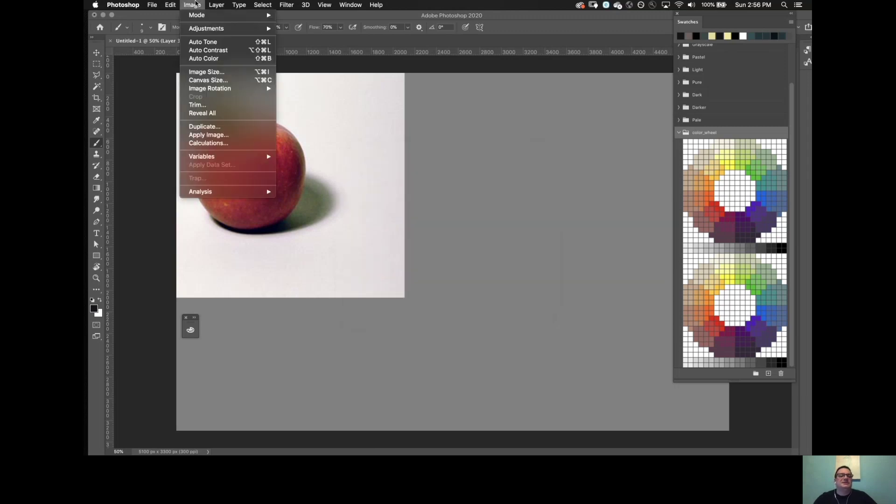
pyautogui.click(206, 72)
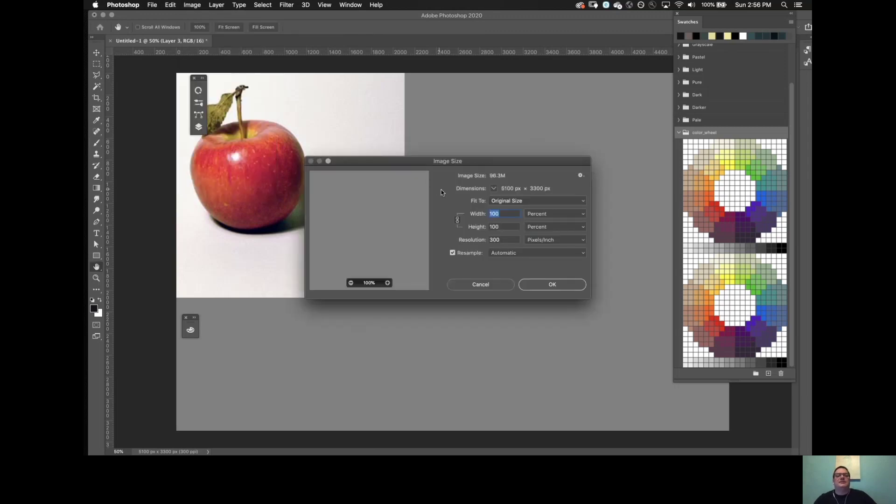
pyautogui.click(553, 214)
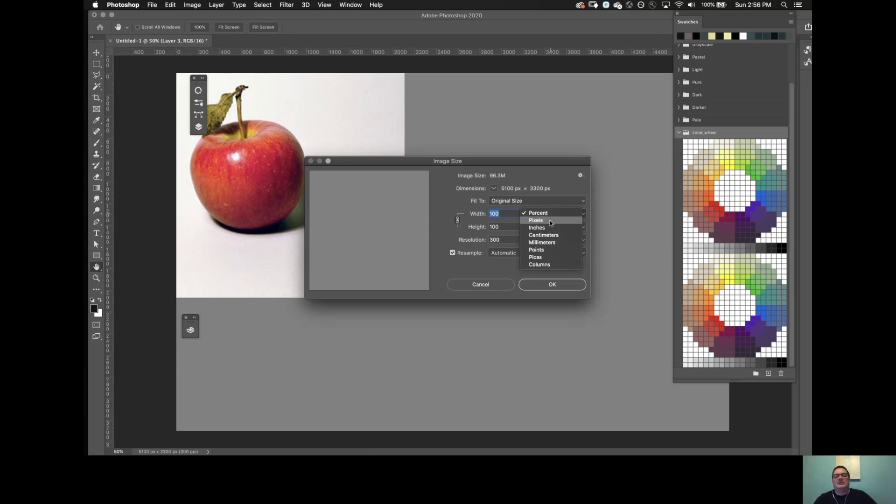
pyautogui.click(549, 228)
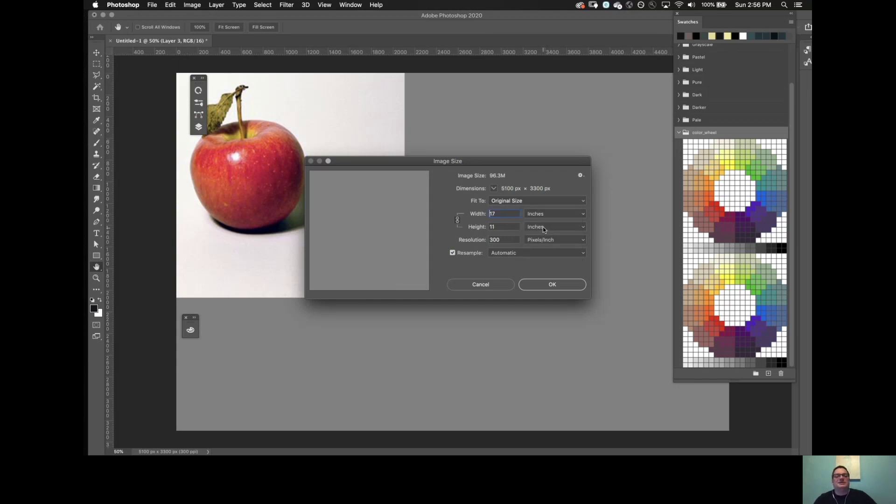
pyautogui.moveTo(525, 162); pyautogui.dragTo(475, 171)
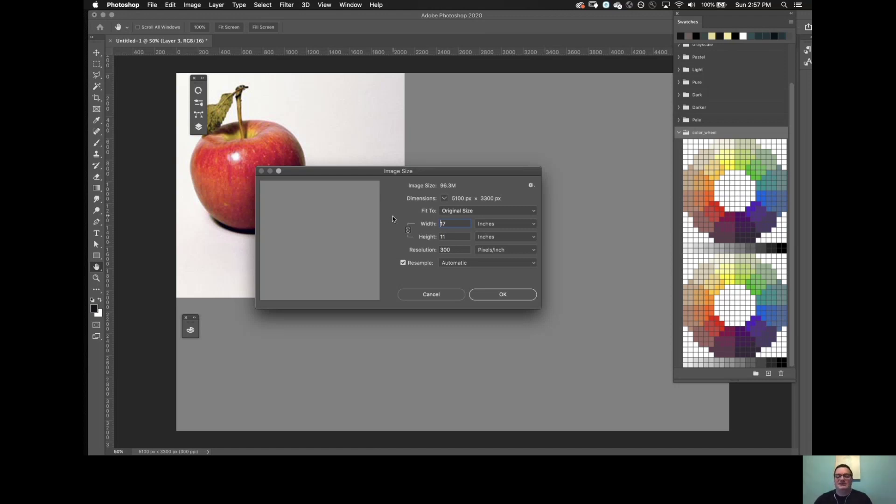
pyautogui.press('alt')
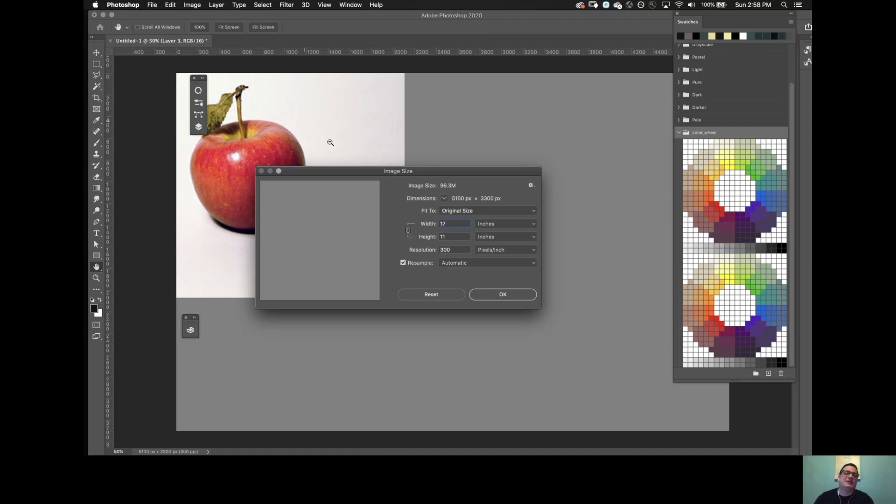
pyautogui.press('alt')
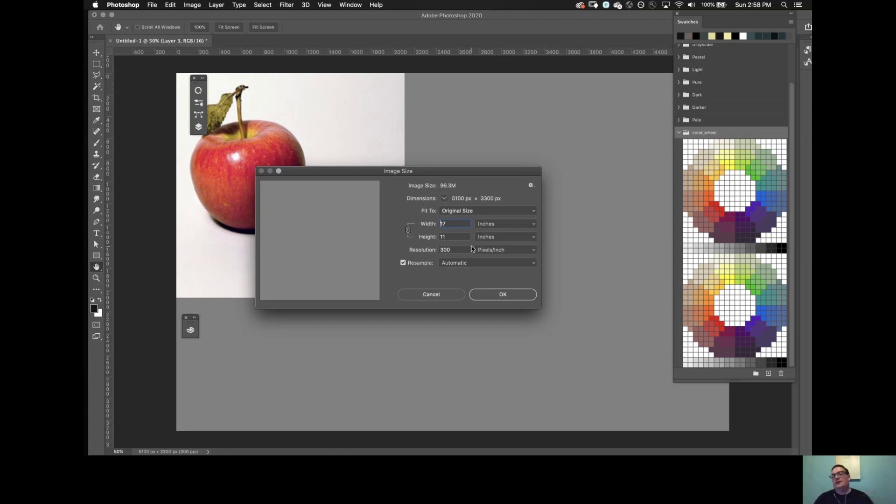
pyautogui.moveTo(446, 169); pyautogui.dragTo(481, 204)
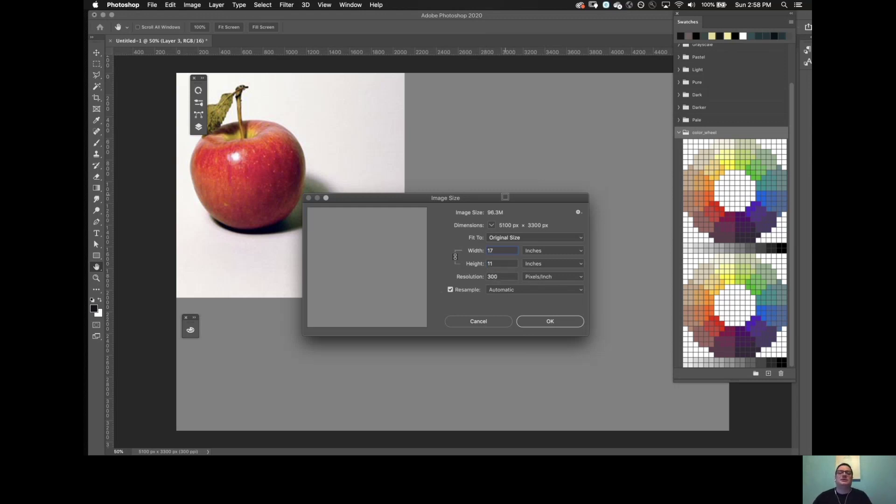
pyautogui.moveTo(505, 200); pyautogui.dragTo(520, 197)
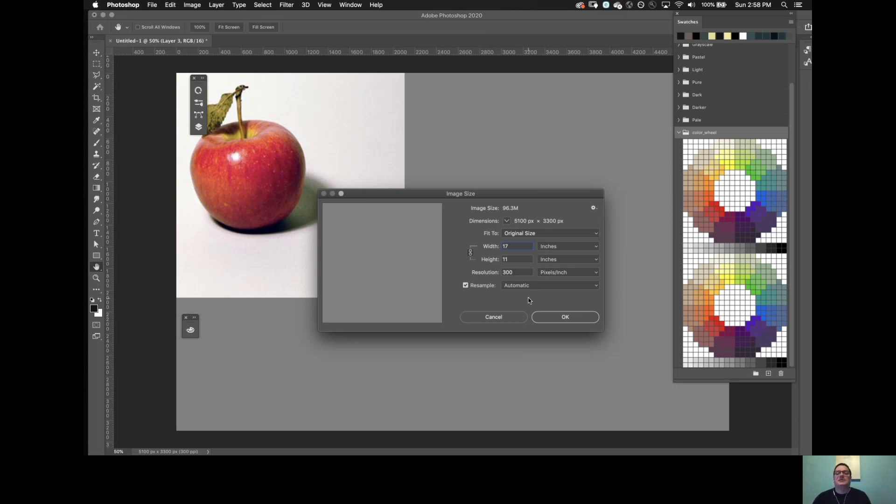
pyautogui.click(557, 318)
pyautogui.press('b')
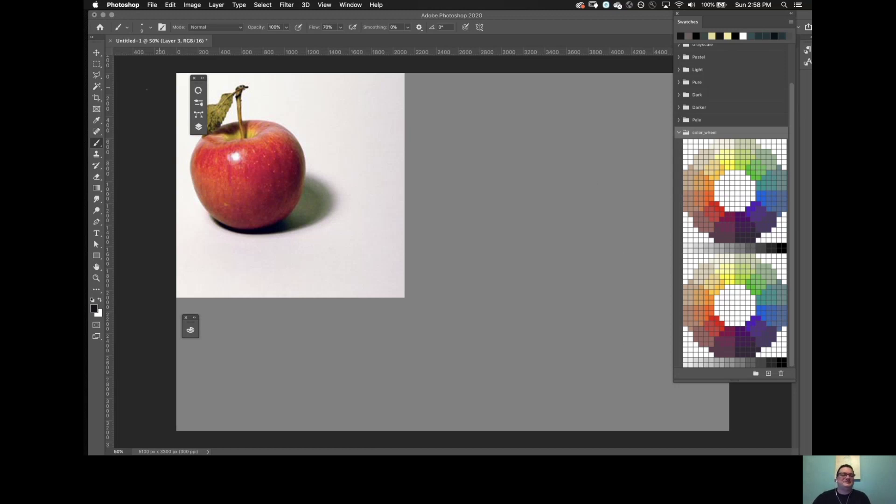
# Detach the Layers panel as a floating panel over the canvas and toggle the apple layer's visibility off and on.
pyautogui.click(202, 129)
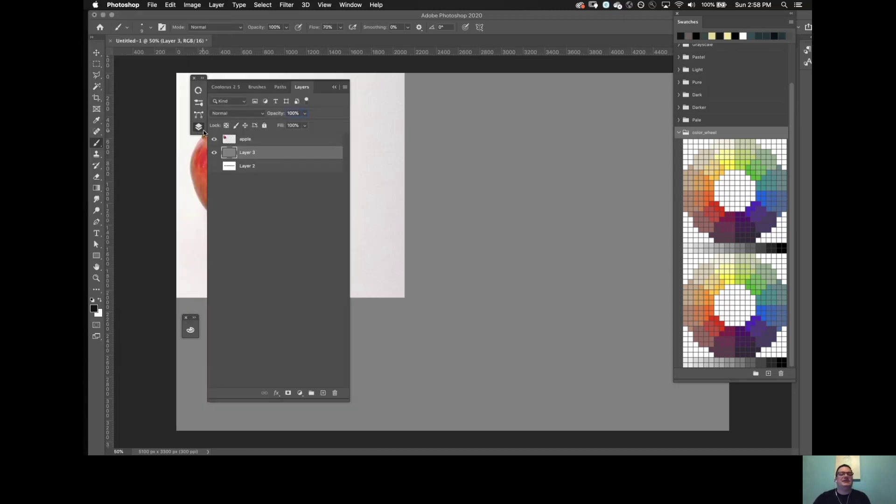
pyautogui.moveTo(301, 86); pyautogui.dragTo(460, 115)
pyautogui.click(464, 169)
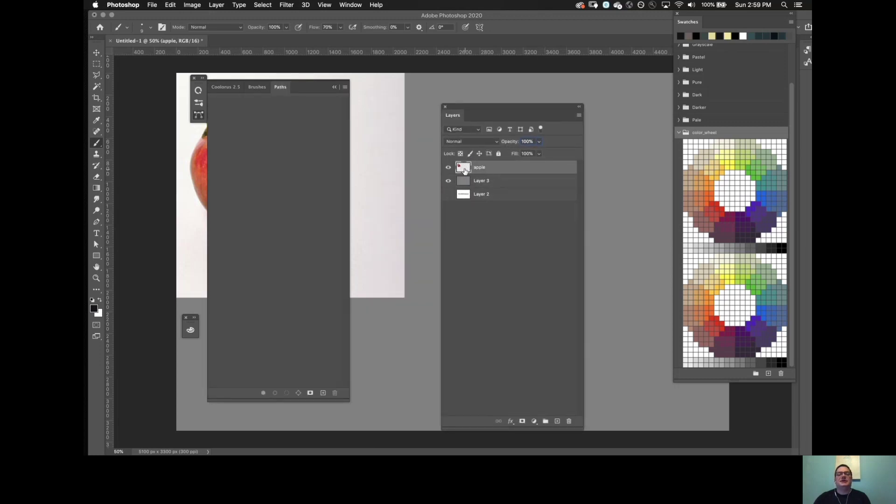
pyautogui.click(448, 168)
pyautogui.click(449, 168)
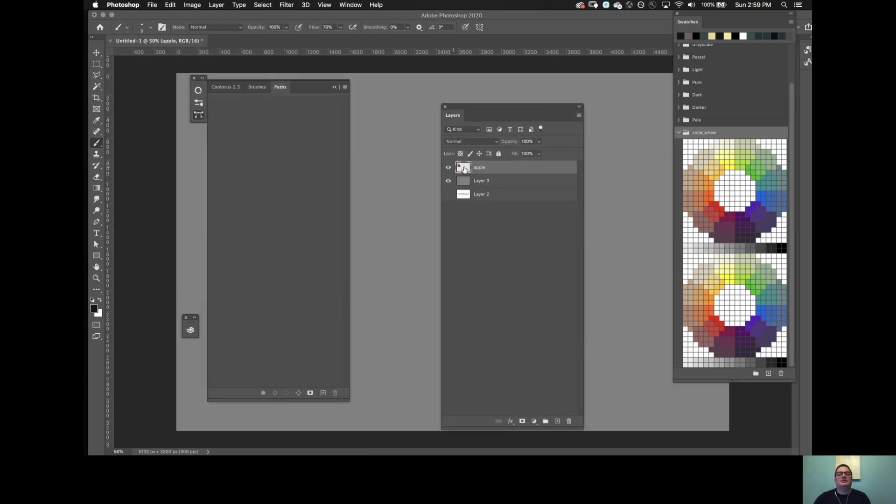
# Rename the apple layer as apple_ref and collapse the Paths panel group covering the reference.
pyautogui.doubleClick(480, 168)
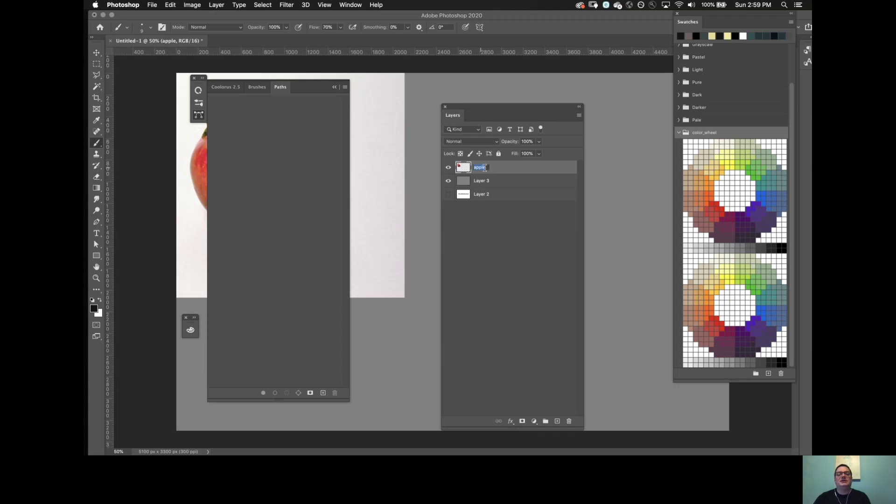
pyautogui.click(485, 167)
pyautogui.write('_')
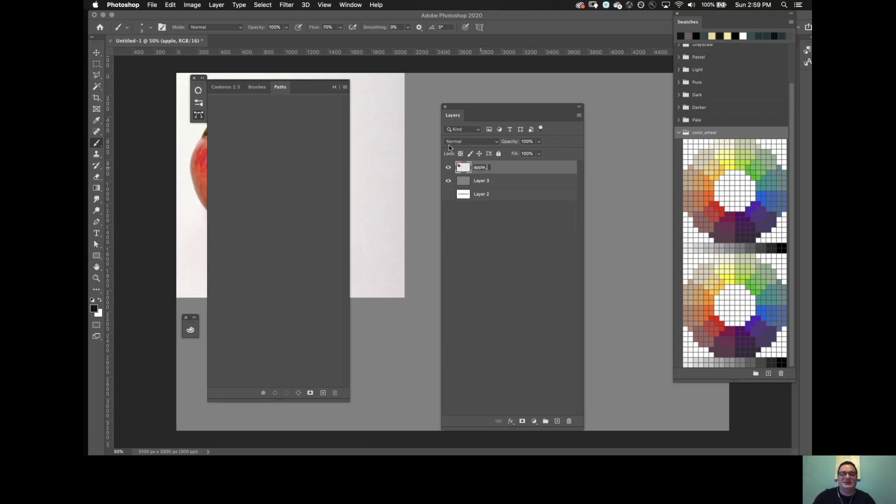
pyautogui.write('ref')
pyautogui.click(498, 181)
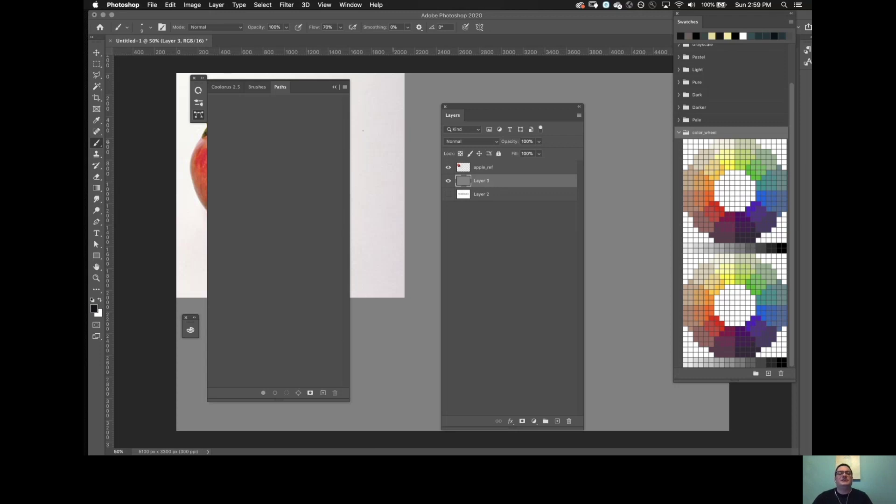
pyautogui.click(334, 87)
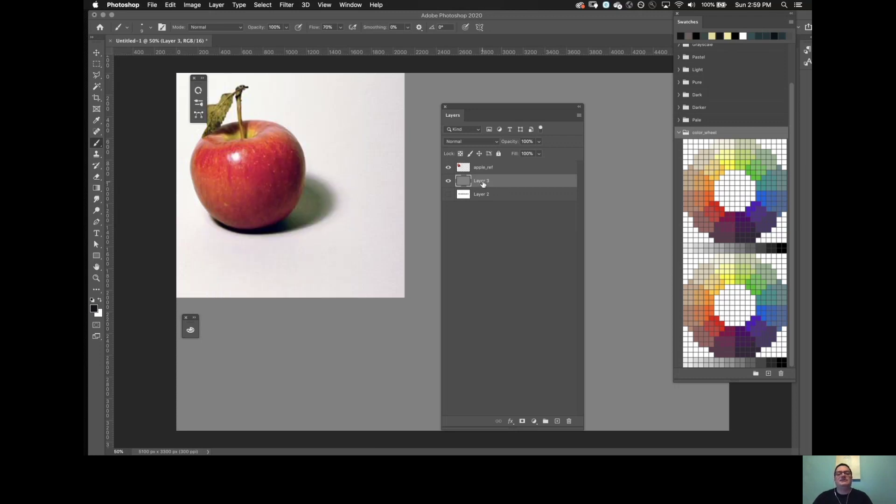
# Rename the gray-filled Layer 3 as bg and leave it selected.
pyautogui.doubleClick(482, 181)
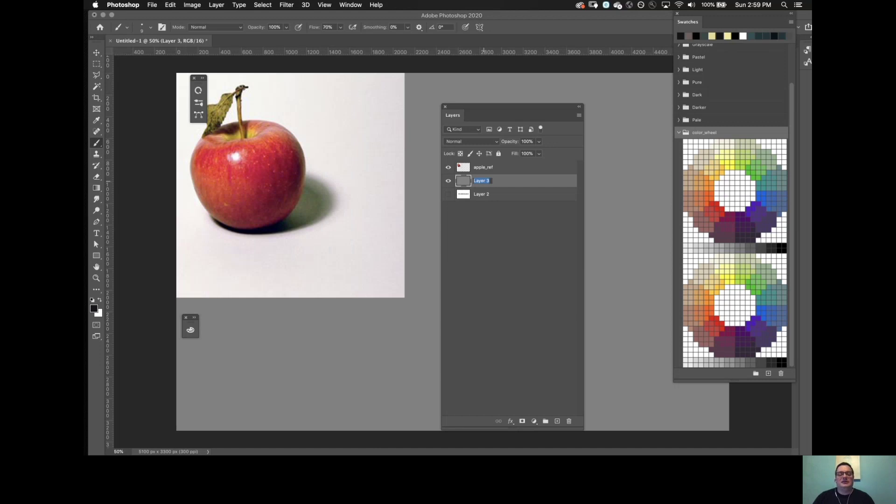
pyautogui.write('bg')
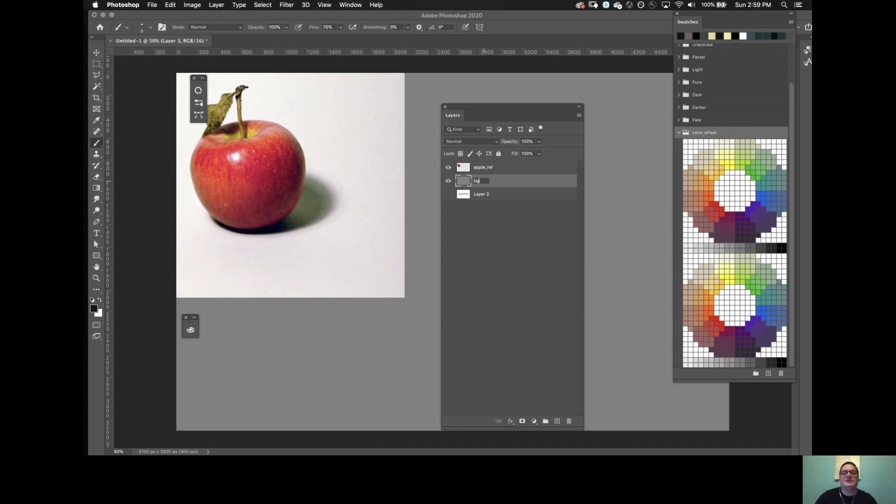
pyautogui.click(520, 235)
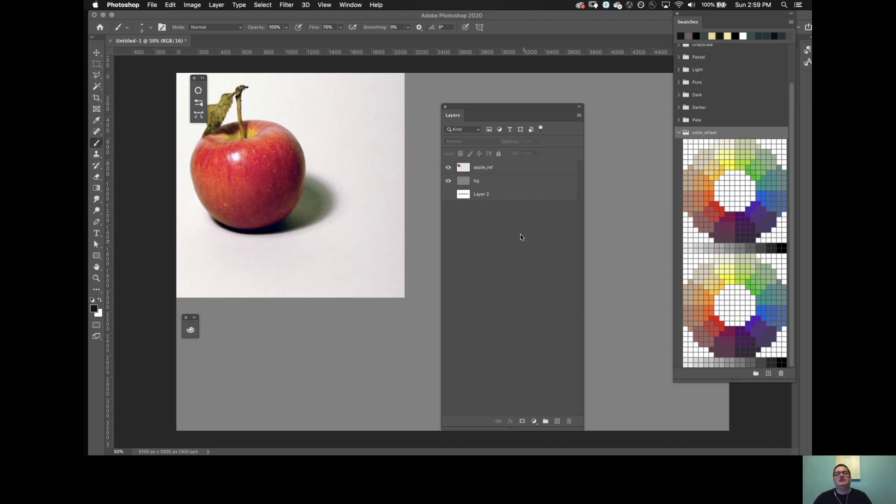
pyautogui.click(476, 184)
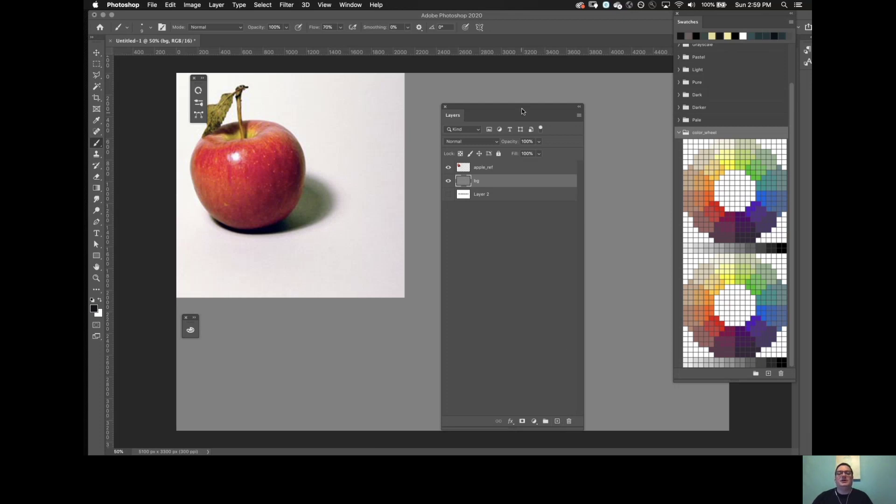
# Add a new layer named sketch directly above bg, and move the Layers panel over the lower edge of the apple reference.
pyautogui.moveTo(522, 111); pyautogui.dragTo(509, 72)
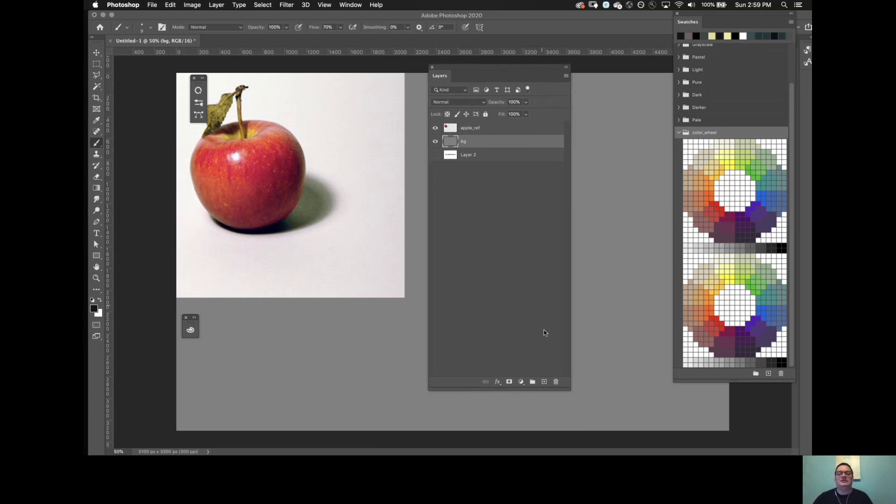
pyautogui.click(544, 383)
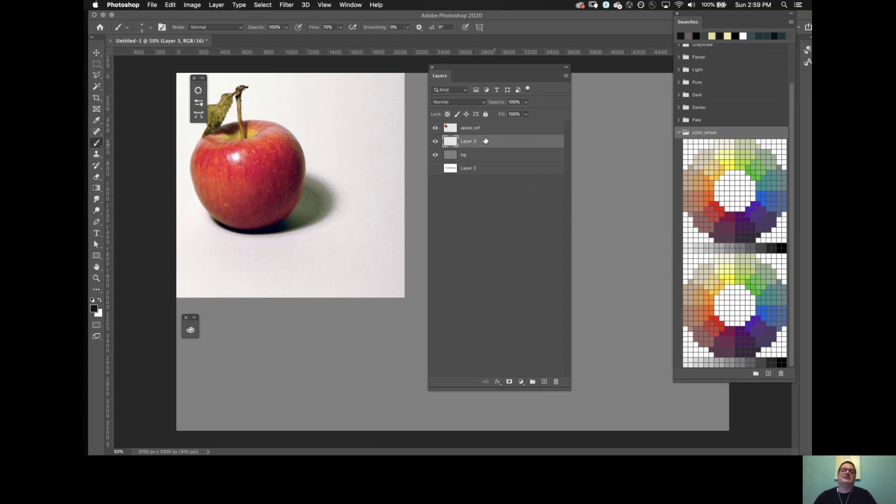
pyautogui.doubleClick(468, 141)
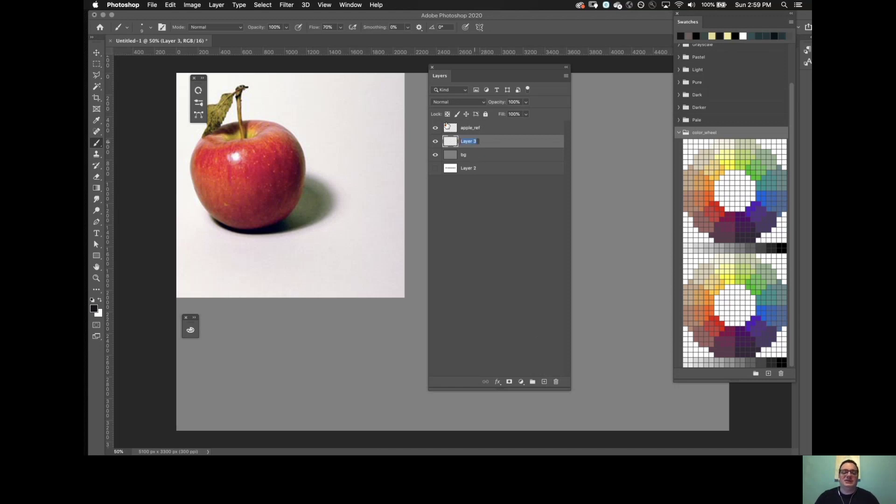
pyautogui.write('sketch')
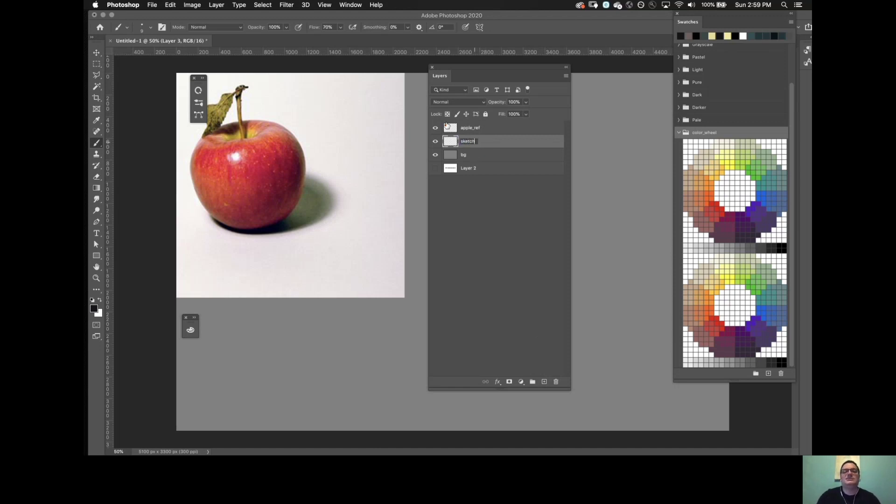
pyautogui.press('Return')
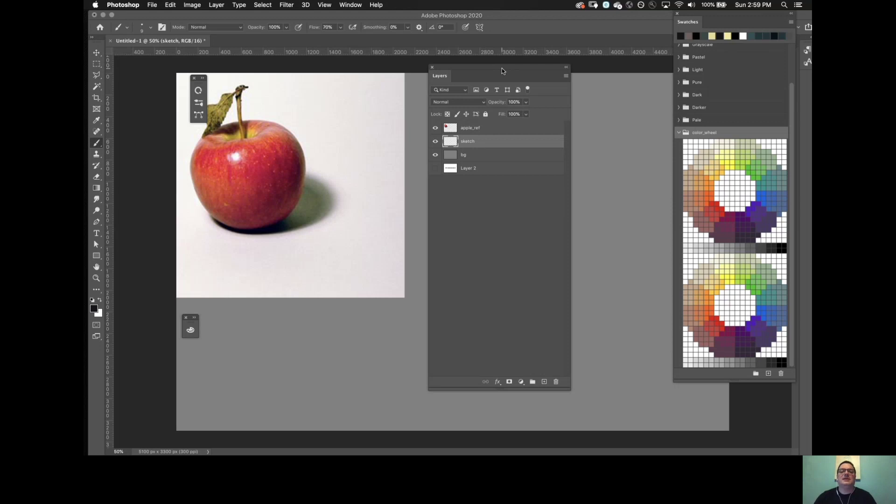
pyautogui.moveTo(502, 68); pyautogui.dragTo(289, 277)
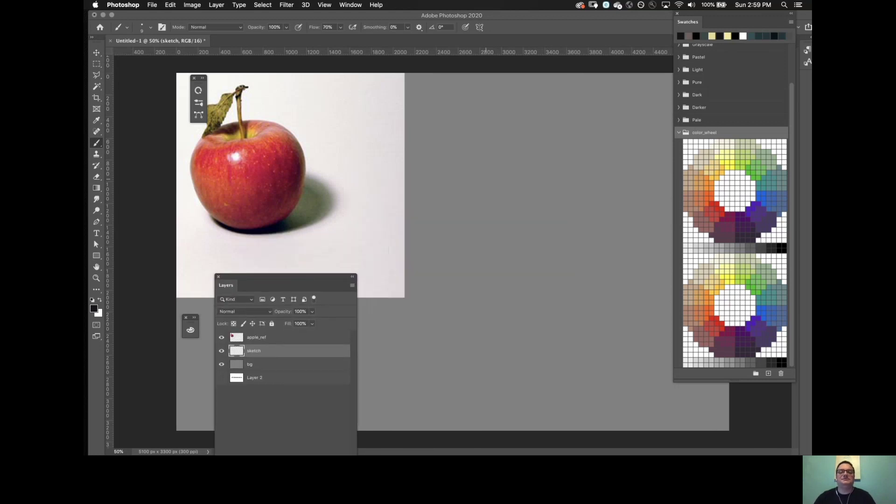
# Choose a dark reddish-purple from the color_wheel swatches and enlarge the brush, undoing the test strokes.
pyautogui.click(717, 230)
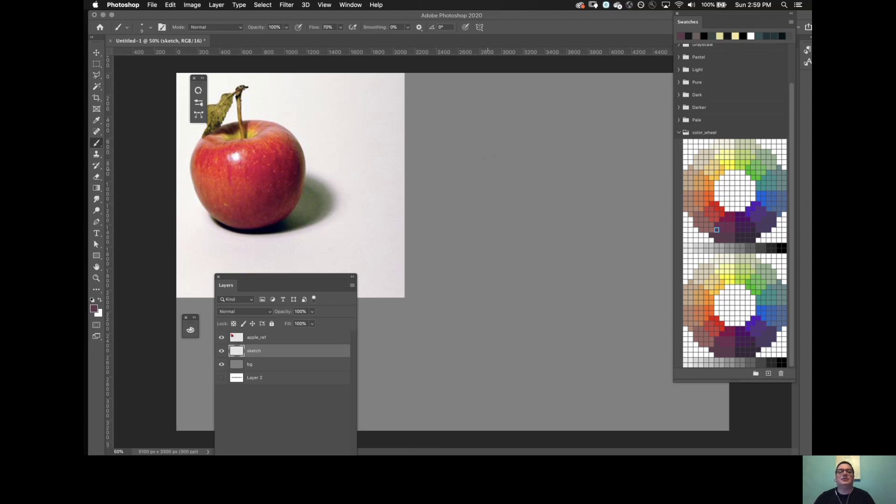
pyautogui.moveTo(488, 190); pyautogui.dragTo(506, 225)
pyautogui.press('super+z')
pyautogui.press(']')
pyautogui.moveTo(488, 144)
pyautogui.mouseDown()
pyautogui.moveTo(488, 238)
pyautogui.moveTo(560, 300)
pyautogui.mouseUp()
pyautogui.press('super+z')
# Sketch the apple's rounded body outline on the sketch layer in the empty gray area beside the reference.
pyautogui.moveTo(495, 147); pyautogui.dragTo(476, 230)
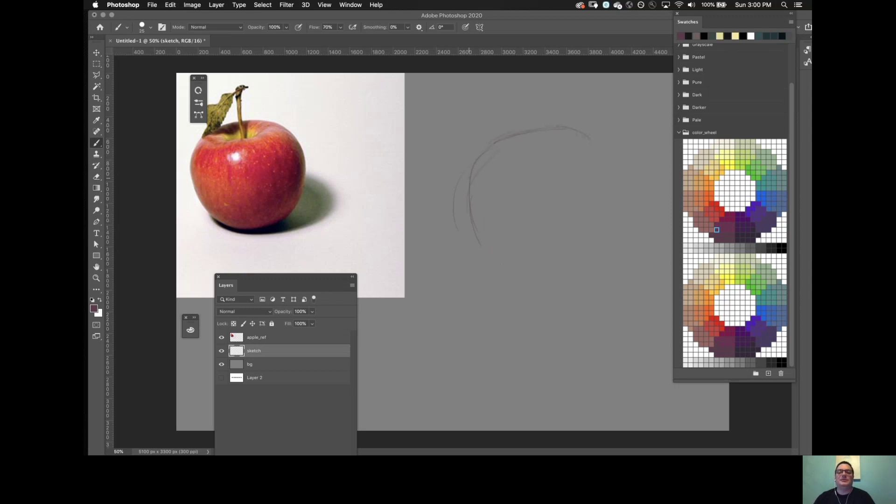
pyautogui.moveTo(470, 161)
pyautogui.mouseDown()
pyautogui.moveTo(471, 223)
pyautogui.moveTo(506, 274)
pyautogui.moveTo(558, 278)
pyautogui.moveTo(591, 254)
pyautogui.mouseUp()
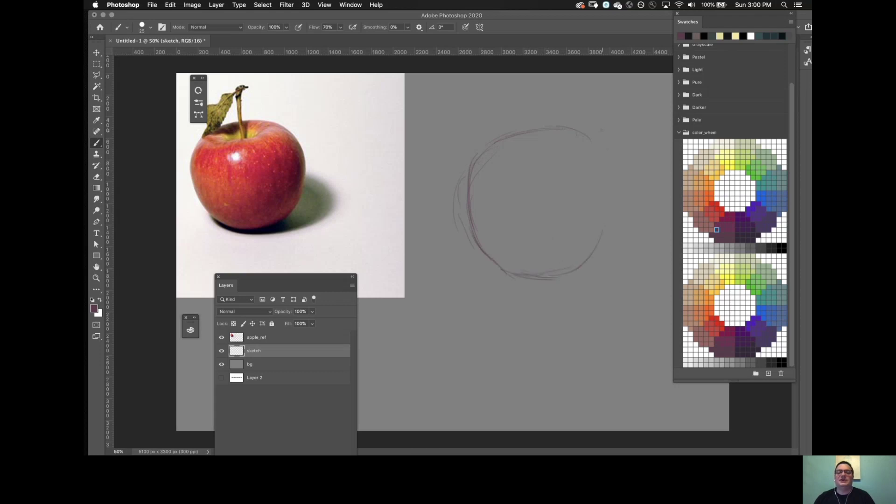
pyautogui.moveTo(603, 133)
pyautogui.mouseDown()
pyautogui.moveTo(613, 193)
pyautogui.moveTo(586, 254)
pyautogui.mouseUp()
pyautogui.moveTo(605, 154); pyautogui.dragTo(591, 258)
pyautogui.moveTo(610, 187); pyautogui.dragTo(589, 266)
# Sketch the dip at the apple's crown, the upright stem, and the leaf hanging from the stem's tip.
pyautogui.moveTo(518, 165); pyautogui.dragTo(557, 158)
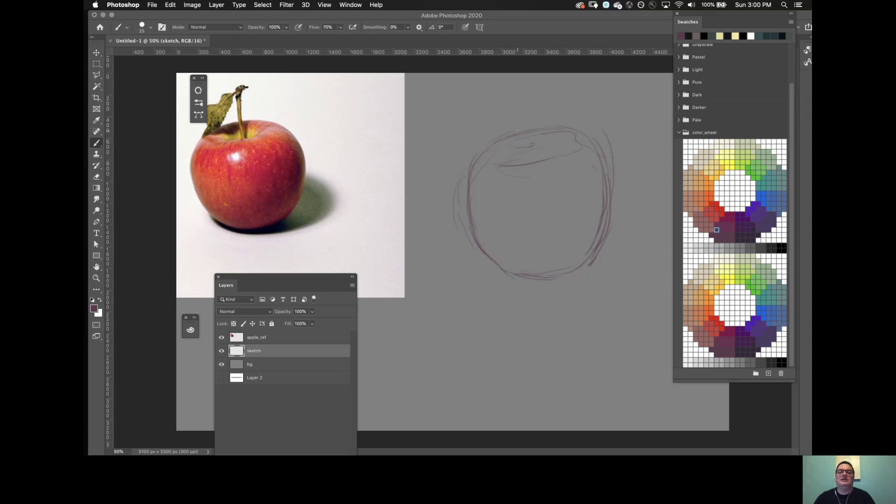
pyautogui.moveTo(518, 124); pyautogui.dragTo(530, 146)
pyautogui.moveTo(523, 90); pyautogui.dragTo(522, 116)
pyautogui.moveTo(516, 83); pyautogui.dragTo(504, 91)
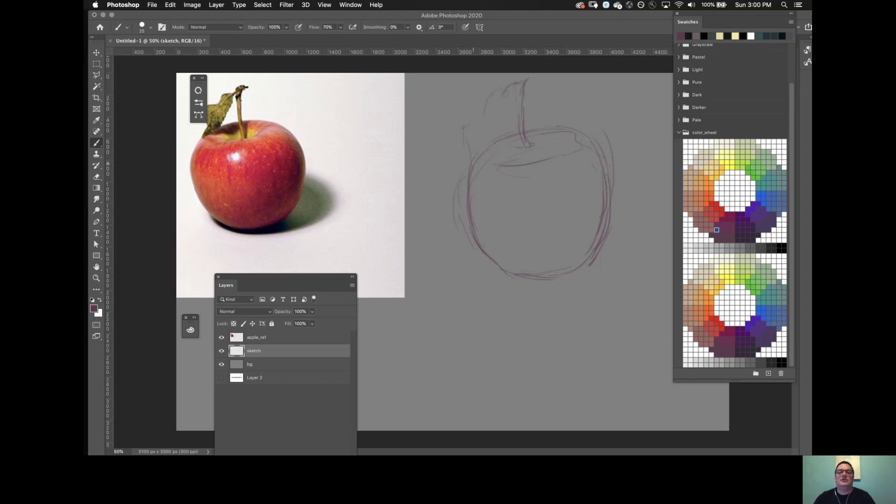
pyautogui.moveTo(509, 96); pyautogui.dragTo(495, 115)
pyautogui.moveTo(519, 95); pyautogui.dragTo(516, 138)
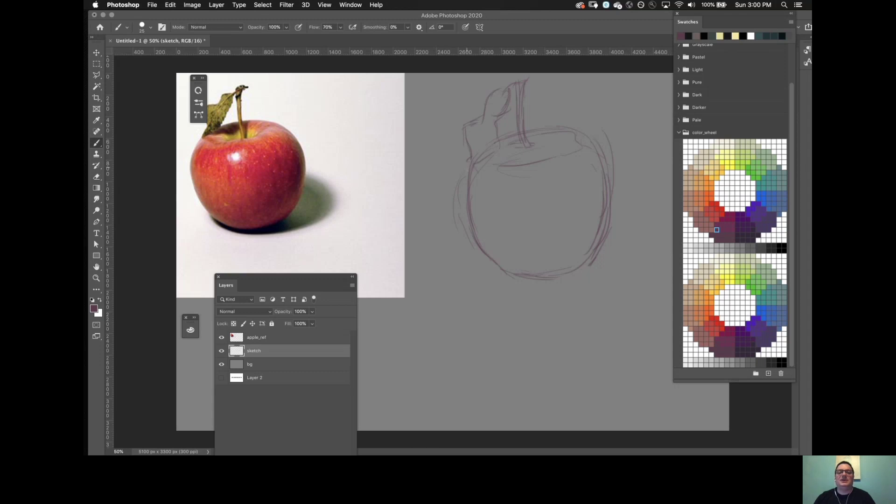
# Reinforce the sketched apple's side and bottom contours with darker strokes and define the edge of the crown's dip.
pyautogui.moveTo(468, 162)
pyautogui.mouseDown()
pyautogui.moveTo(465, 207)
pyautogui.moveTo(487, 253)
pyautogui.mouseUp()
pyautogui.moveTo(467, 185)
pyautogui.mouseDown()
pyautogui.moveTo(472, 246)
pyautogui.moveTo(503, 268)
pyautogui.moveTo(556, 273)
pyautogui.mouseUp()
pyautogui.moveTo(600, 246); pyautogui.dragTo(566, 269)
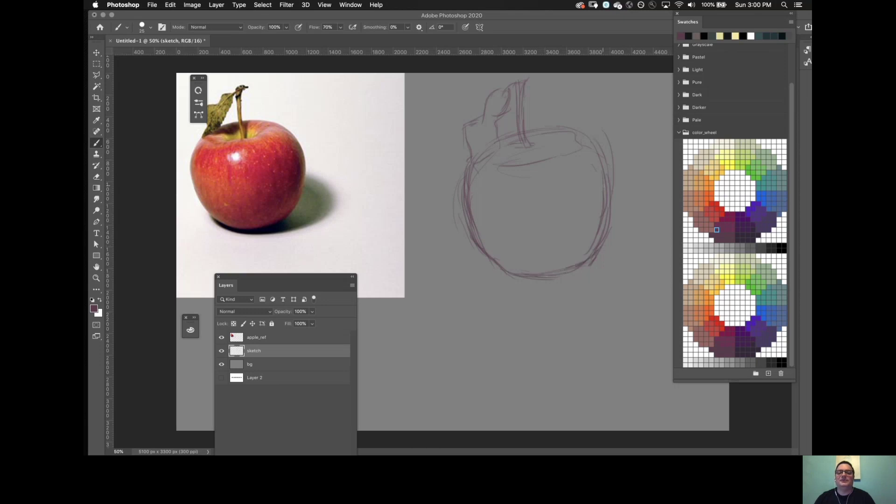
pyautogui.moveTo(606, 179); pyautogui.dragTo(594, 249)
pyautogui.moveTo(608, 166); pyautogui.dragTo(611, 186)
pyautogui.moveTo(553, 158); pyautogui.dragTo(570, 144)
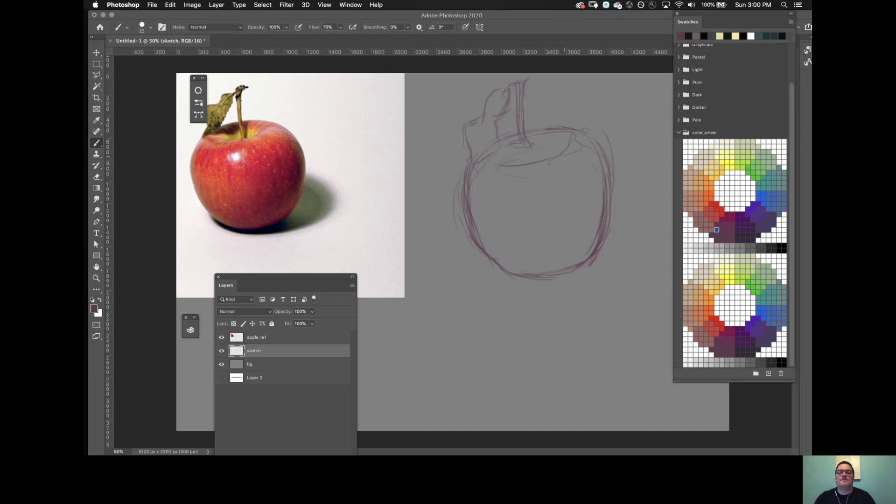
# Sketch the curved dip around the stem's base and thicken the apple's side and bottom contours with darker strokes.
pyautogui.moveTo(507, 171)
pyautogui.mouseDown()
pyautogui.moveTo(481, 174)
pyautogui.moveTo(517, 166)
pyautogui.mouseUp()
pyautogui.moveTo(610, 231); pyautogui.dragTo(597, 257)
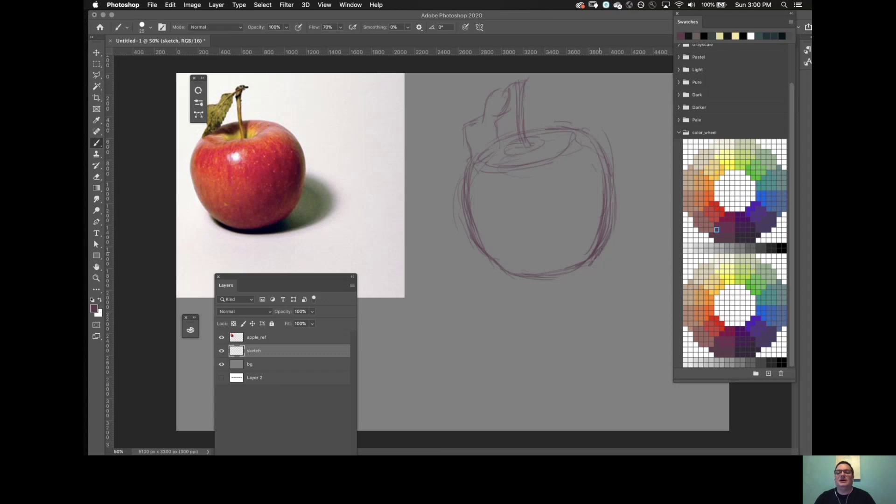
pyautogui.moveTo(483, 260); pyautogui.dragTo(526, 275)
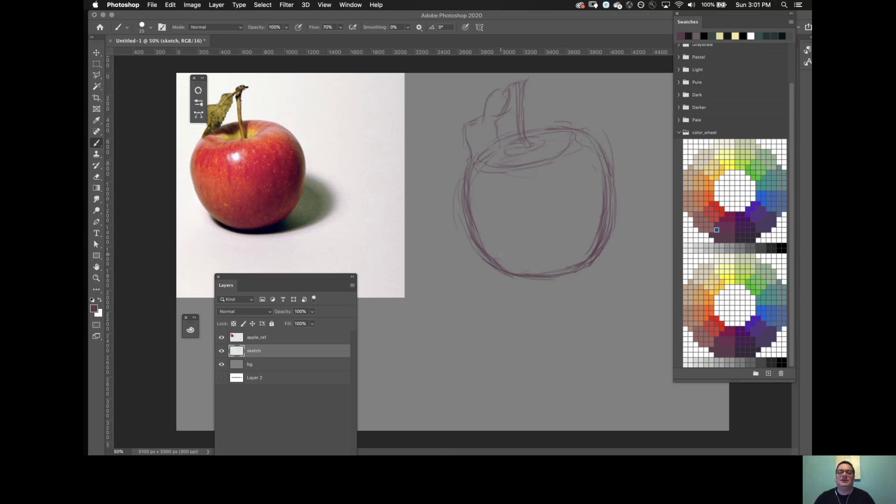
pyautogui.moveTo(465, 172); pyautogui.dragTo(467, 228)
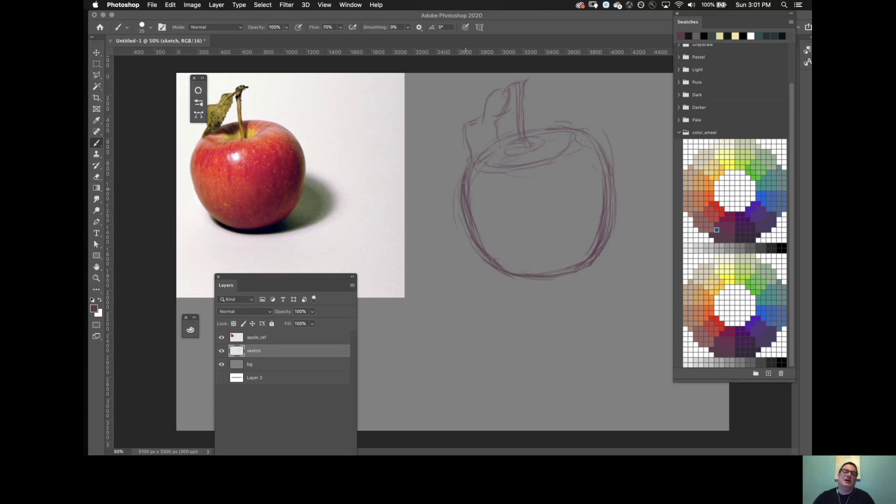
pyautogui.moveTo(462, 194); pyautogui.dragTo(466, 221)
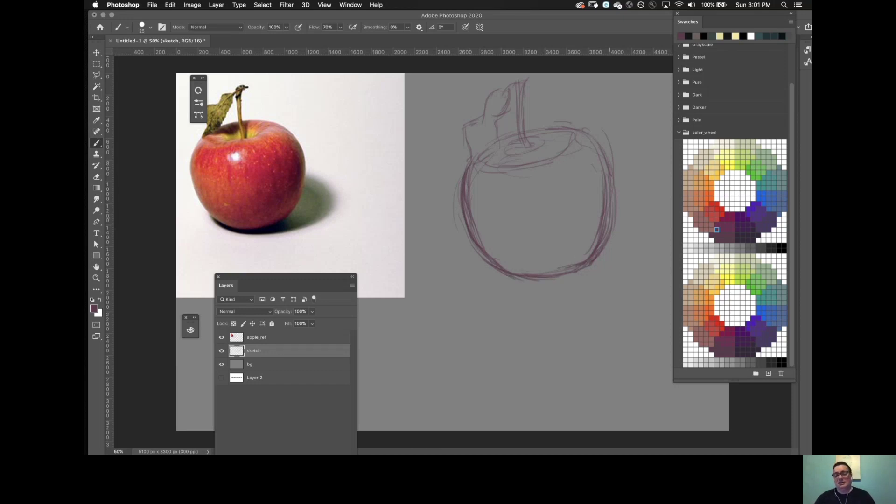
pyautogui.moveTo(613, 159); pyautogui.dragTo(616, 213)
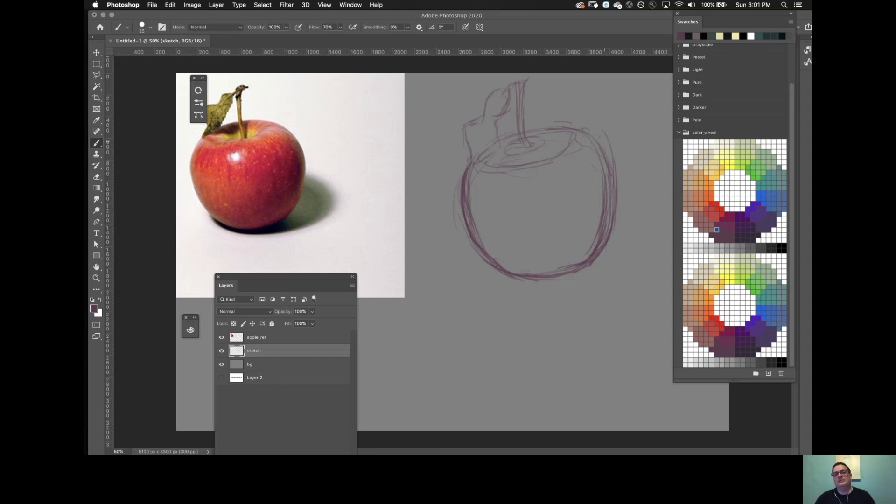
pyautogui.moveTo(602, 139)
pyautogui.mouseDown()
pyautogui.moveTo(613, 165)
pyautogui.moveTo(601, 248)
pyautogui.moveTo(544, 272)
pyautogui.moveTo(504, 274)
pyautogui.moveTo(532, 275)
pyautogui.mouseUp()
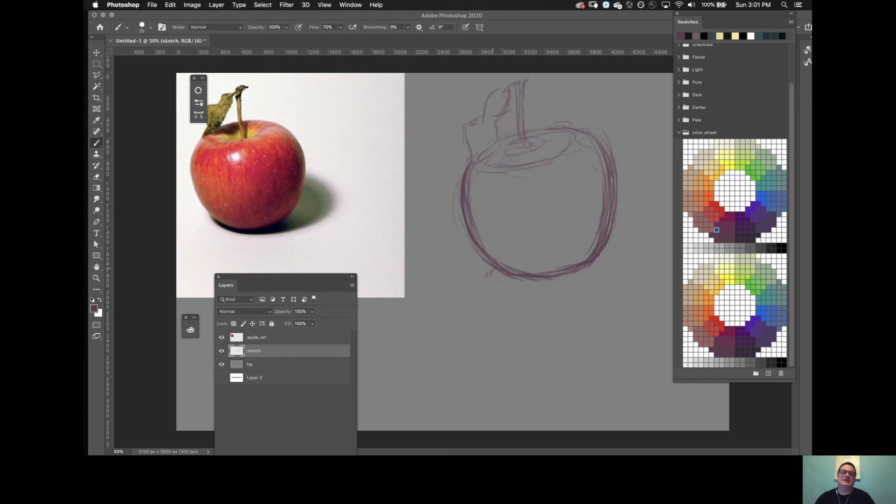
# Sketch the cast shadow as a flat ellipse under the apple extending to its right, with dark strokes along the base.
pyautogui.moveTo(494, 271)
pyautogui.mouseDown()
pyautogui.moveTo(572, 285)
pyautogui.moveTo(619, 275)
pyautogui.moveTo(608, 267)
pyautogui.mouseUp()
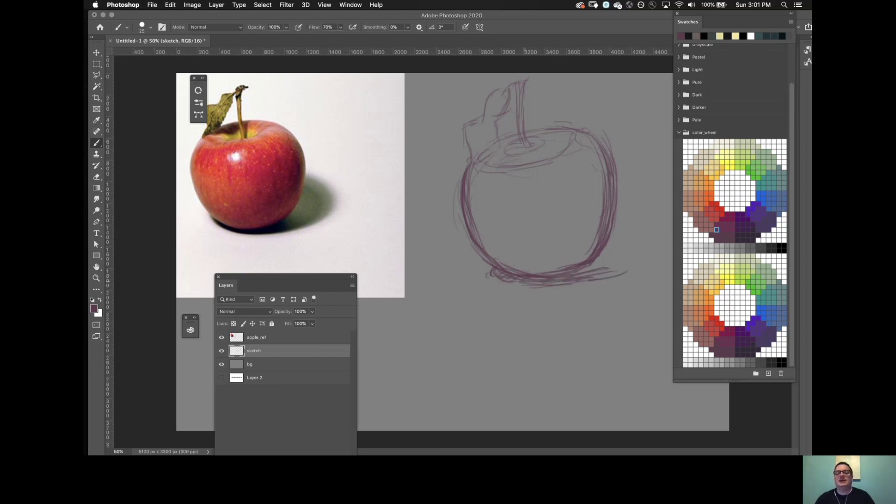
pyautogui.moveTo(517, 287)
pyautogui.mouseDown()
pyautogui.moveTo(598, 281)
pyautogui.moveTo(634, 248)
pyautogui.mouseUp()
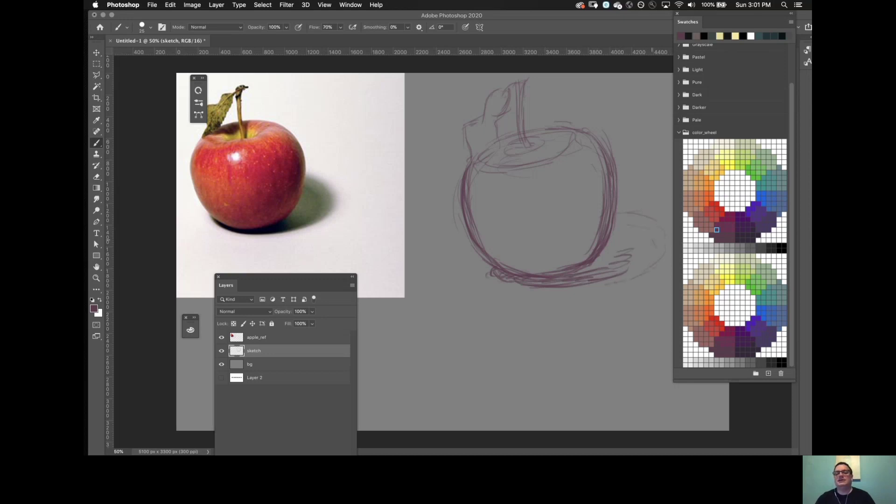
pyautogui.moveTo(651, 261); pyautogui.dragTo(628, 272)
pyautogui.moveTo(602, 215)
pyautogui.mouseDown()
pyautogui.moveTo(502, 258)
pyautogui.moveTo(534, 288)
pyautogui.mouseUp()
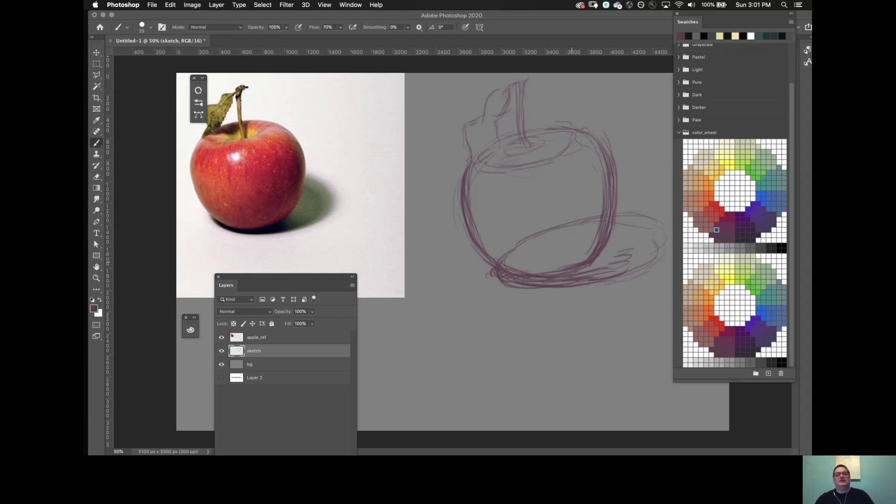
pyautogui.moveTo(506, 281)
pyautogui.mouseDown()
pyautogui.moveTo(549, 289)
pyautogui.moveTo(599, 280)
pyautogui.moveTo(608, 262)
pyautogui.moveTo(606, 281)
pyautogui.moveTo(593, 284)
pyautogui.mouseUp()
pyautogui.moveTo(616, 281); pyautogui.dragTo(553, 288)
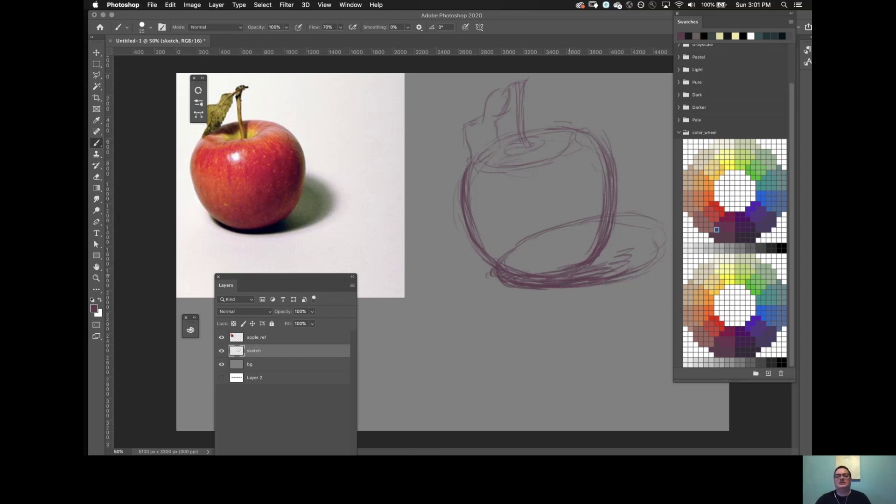
pyautogui.moveTo(659, 254); pyautogui.dragTo(594, 276)
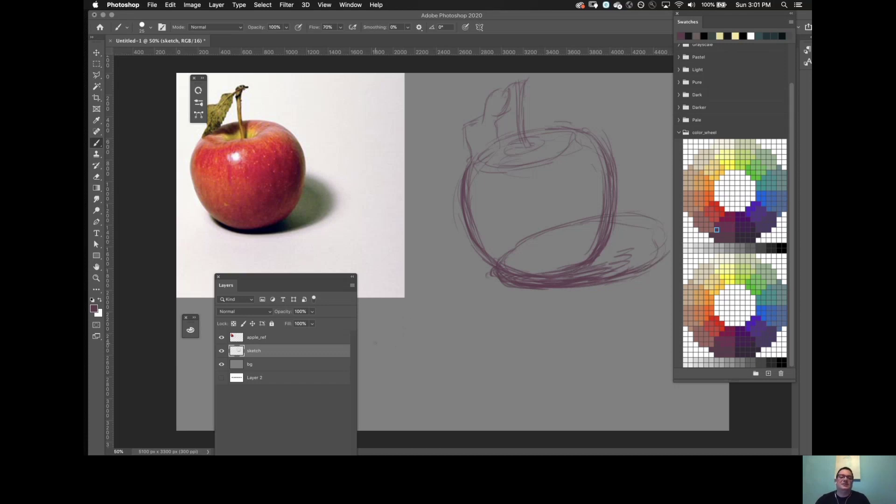
# Handwrite "MASTER COPY" in the empty area below the apple sketch and underline it.
pyautogui.moveTo(372, 357)
pyautogui.mouseDown()
pyautogui.moveTo(388, 356)
pyautogui.moveTo(393, 341)
pyautogui.moveTo(397, 356)
pyautogui.moveTo(403, 341)
pyautogui.moveTo(401, 356)
pyautogui.moveTo(413, 357)
pyautogui.moveTo(417, 338)
pyautogui.moveTo(427, 355)
pyautogui.moveTo(428, 337)
pyautogui.moveTo(430, 359)
pyautogui.moveTo(456, 342)
pyautogui.moveTo(452, 356)
pyautogui.moveTo(467, 342)
pyautogui.moveTo(473, 356)
pyautogui.moveTo(488, 358)
pyautogui.mouseUp()
pyautogui.moveTo(391, 373); pyautogui.dragTo(469, 365)
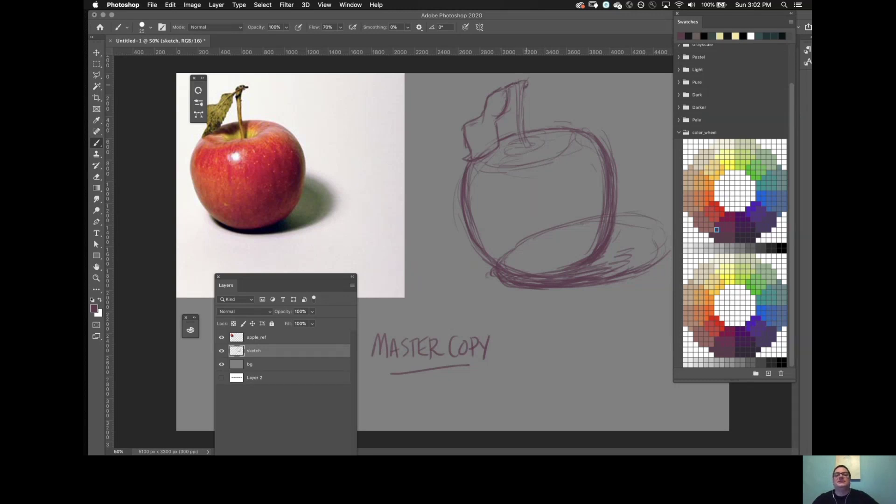
# Darken both edges of the sketched stem and the apple's lower-right contour.
pyautogui.moveTo(519, 88); pyautogui.dragTo(524, 130)
pyautogui.moveTo(523, 112); pyautogui.dragTo(521, 130)
pyautogui.moveTo(526, 87); pyautogui.dragTo(533, 144)
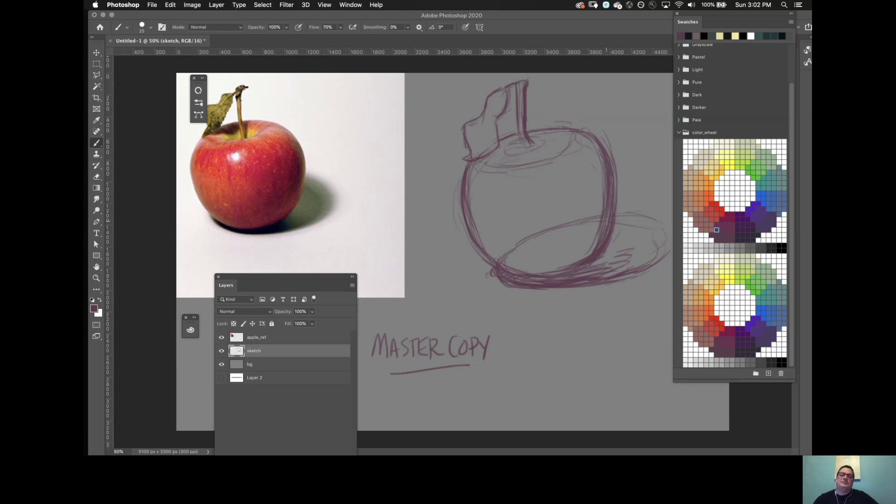
pyautogui.moveTo(596, 264); pyautogui.dragTo(541, 275)
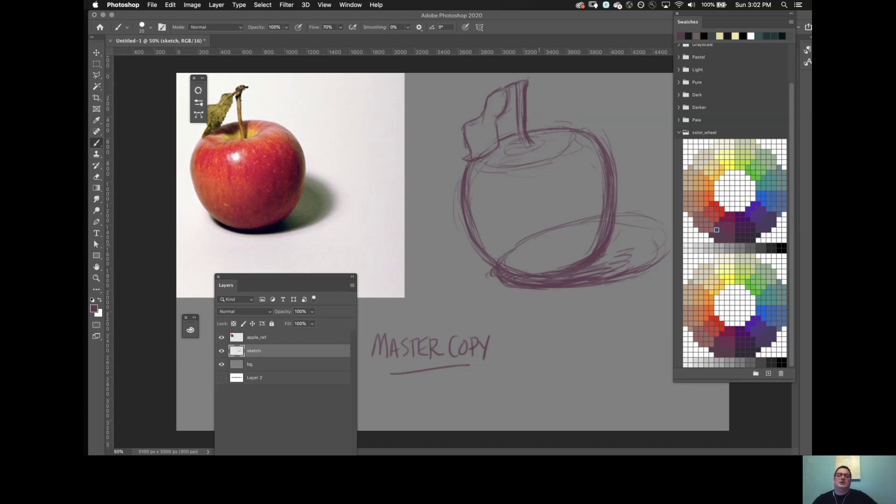
# Erase the stray lines along the apple's right contour and the shadow line crossing its body with a hard round 150 px eraser.
pyautogui.press('e')
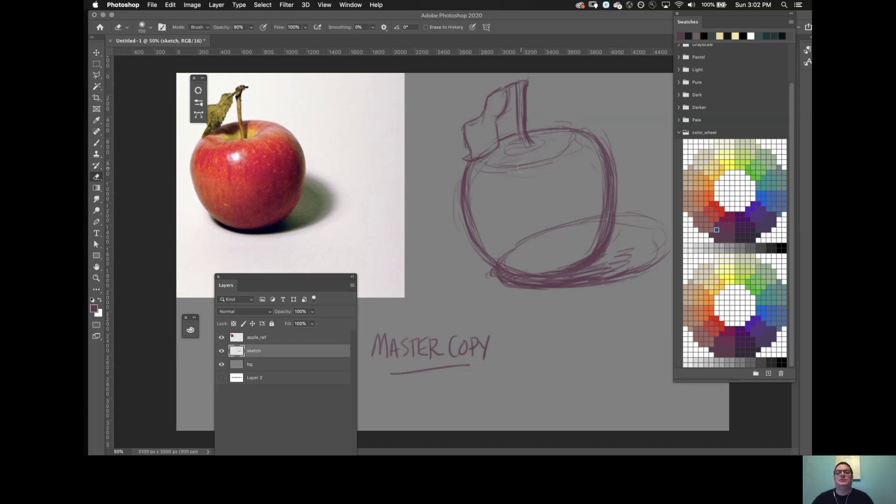
pyautogui.moveTo(593, 162)
pyautogui.mouseDown()
pyautogui.moveTo(602, 226)
pyautogui.moveTo(599, 210)
pyautogui.mouseUp()
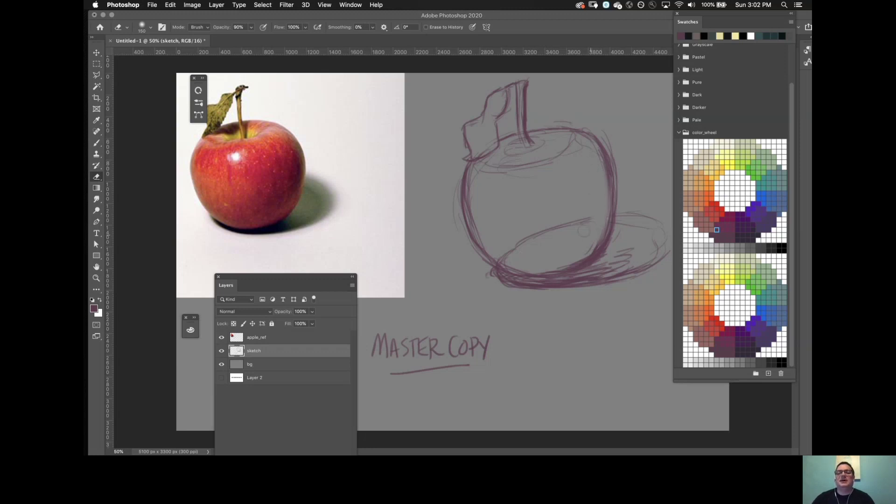
pyautogui.click(150, 28)
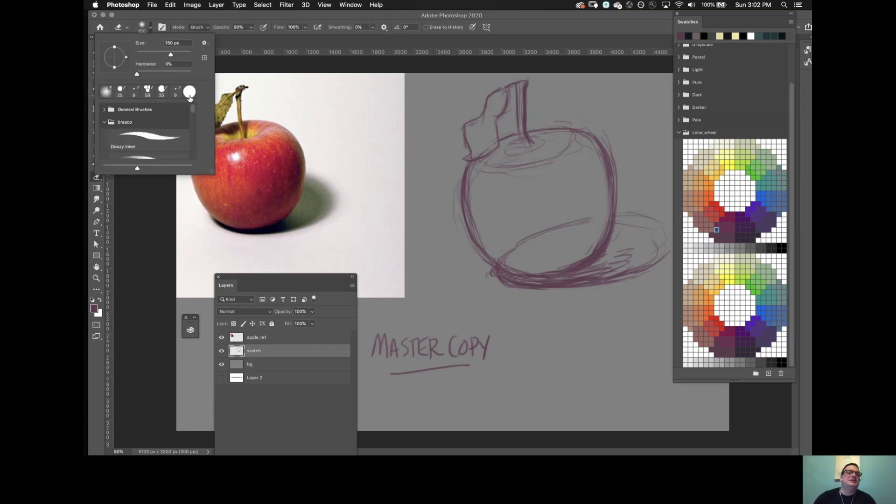
pyautogui.click(189, 93)
pyautogui.click(596, 163)
pyautogui.moveTo(596, 163)
pyautogui.mouseDown()
pyautogui.moveTo(605, 201)
pyautogui.moveTo(604, 181)
pyautogui.mouseUp()
pyautogui.moveTo(603, 212); pyautogui.dragTo(585, 253)
pyautogui.moveTo(588, 219)
pyautogui.mouseDown()
pyautogui.moveTo(518, 246)
pyautogui.moveTo(501, 260)
pyautogui.moveTo(511, 261)
pyautogui.mouseUp()
pyautogui.moveTo(599, 127); pyautogui.dragTo(623, 170)
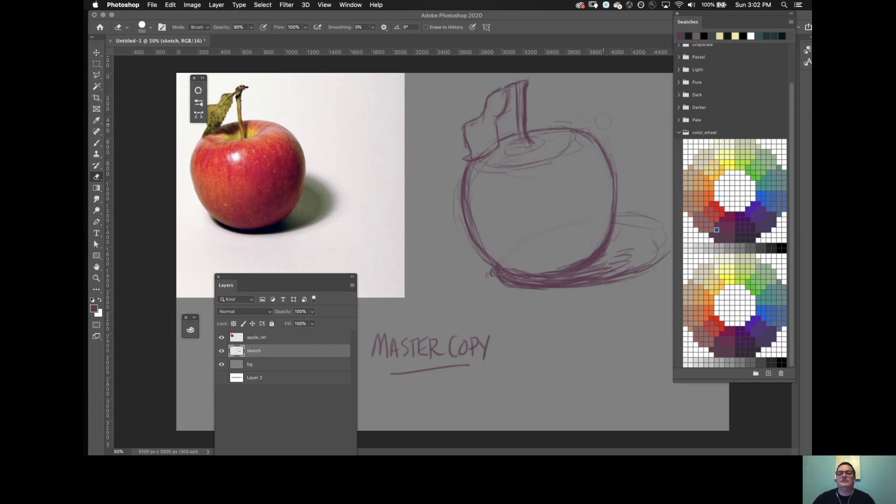
# Erase excess strokes above the crown, inside and below the shadow, along the left contour and beside the stem.
pyautogui.moveTo(588, 123); pyautogui.dragTo(570, 115)
pyautogui.moveTo(616, 276)
pyautogui.mouseDown()
pyautogui.moveTo(518, 280)
pyautogui.moveTo(534, 284)
pyautogui.mouseUp()
pyautogui.moveTo(619, 258)
pyautogui.mouseDown()
pyautogui.moveTo(585, 246)
pyautogui.moveTo(579, 253)
pyautogui.moveTo(597, 228)
pyautogui.moveTo(570, 255)
pyautogui.moveTo(615, 252)
pyautogui.moveTo(598, 267)
pyautogui.mouseUp()
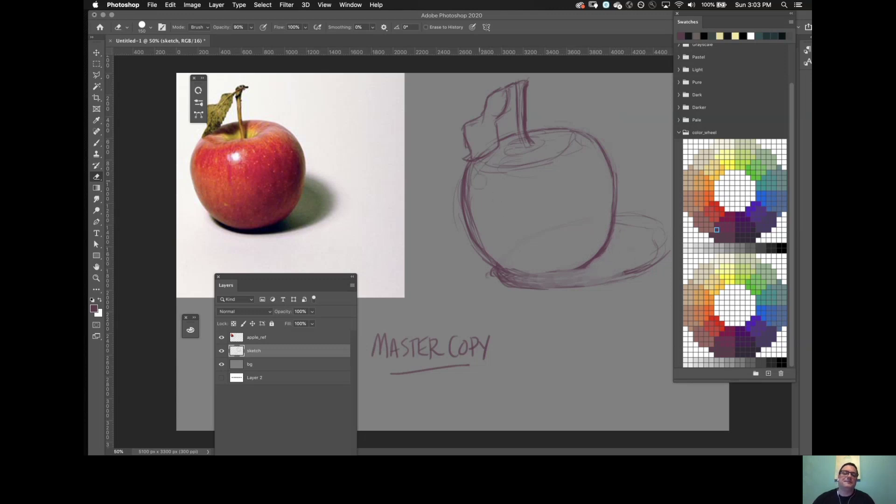
pyautogui.moveTo(477, 178)
pyautogui.mouseDown()
pyautogui.moveTo(476, 223)
pyautogui.moveTo(497, 275)
pyautogui.mouseUp()
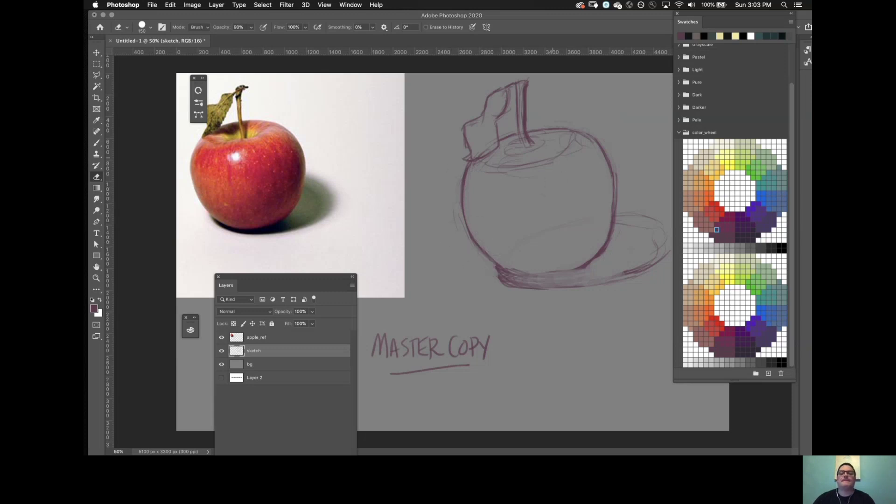
pyautogui.moveTo(536, 83)
pyautogui.mouseDown()
pyautogui.moveTo(533, 116)
pyautogui.moveTo(532, 97)
pyautogui.mouseUp()
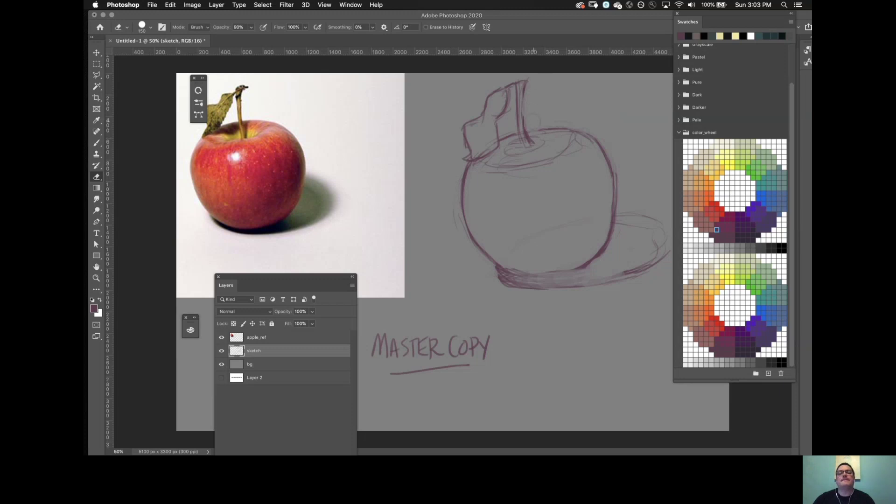
pyautogui.moveTo(532, 131); pyautogui.dragTo(531, 136)
pyautogui.moveTo(517, 294)
pyautogui.mouseDown()
pyautogui.moveTo(520, 287)
pyautogui.moveTo(575, 295)
pyautogui.mouseUp()
# Redraw the apple's bottom edge and the cast shadow's outline with the brush.
pyautogui.press('b')
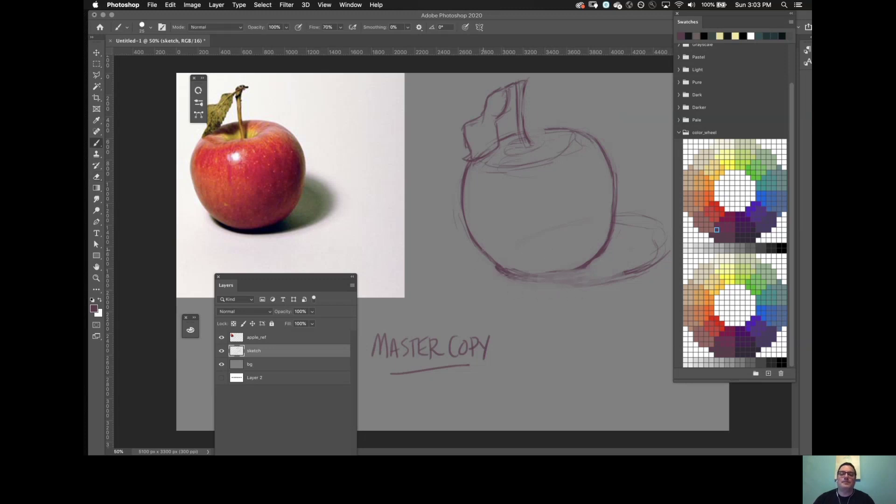
pyautogui.moveTo(498, 264)
pyautogui.mouseDown()
pyautogui.moveTo(551, 286)
pyautogui.moveTo(532, 284)
pyautogui.moveTo(585, 283)
pyautogui.mouseUp()
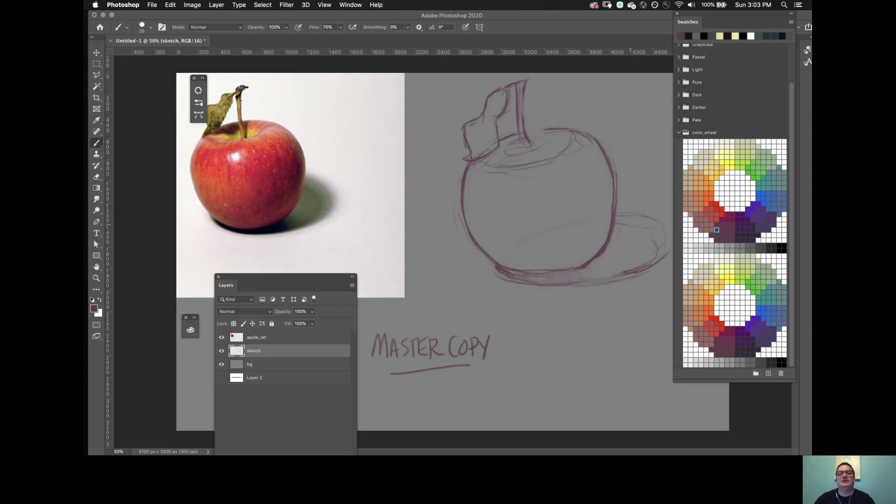
pyautogui.moveTo(630, 219)
pyautogui.mouseDown()
pyautogui.moveTo(651, 224)
pyautogui.moveTo(658, 257)
pyautogui.moveTo(624, 270)
pyautogui.moveTo(578, 260)
pyautogui.moveTo(571, 269)
pyautogui.mouseUp()
pyautogui.moveTo(575, 265); pyautogui.dragTo(551, 270)
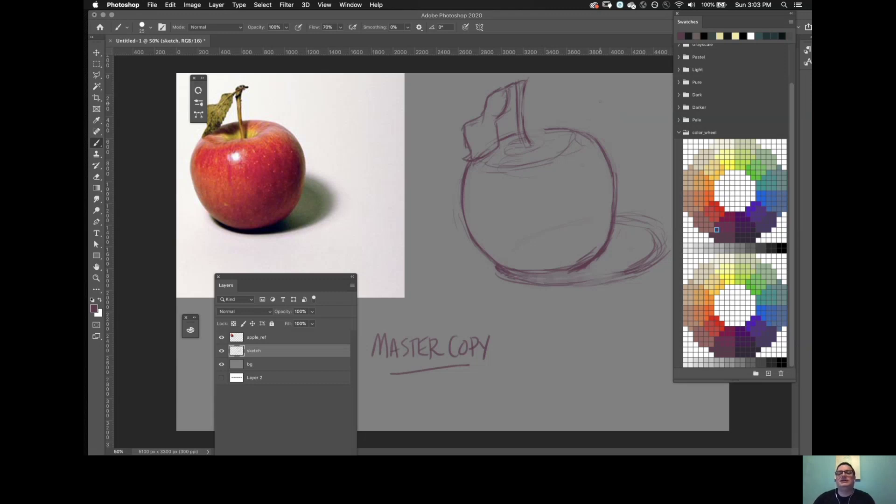
# Draw a pair of square brackets in the empty area above and to the right of the apple sketch.
pyautogui.moveTo(598, 85); pyautogui.dragTo(600, 101)
pyautogui.moveTo(626, 84); pyautogui.dragTo(628, 102)
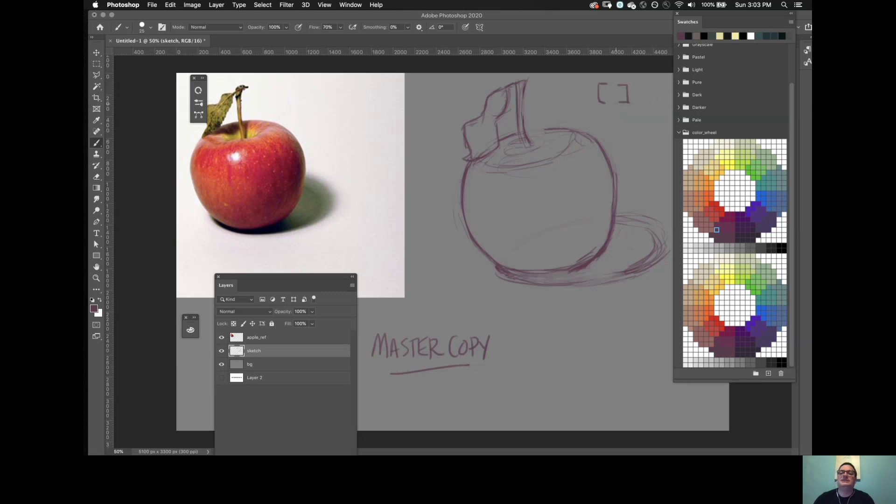
# Demonstrate brush resizing by enlarging the brush to about 800 px and reducing it to 20 px.
pyautogui.press('[')
pyautogui.press('[')
pyautogui.press('[')
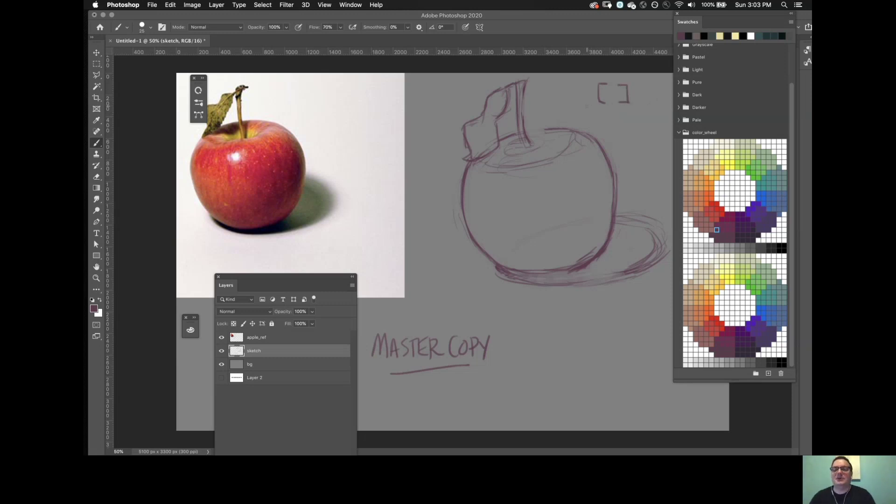
pyautogui.press(']')
pyautogui.press(']')
pyautogui.press(']')
pyautogui.press(']')
pyautogui.press(']')
pyautogui.press(']')
pyautogui.press(']')
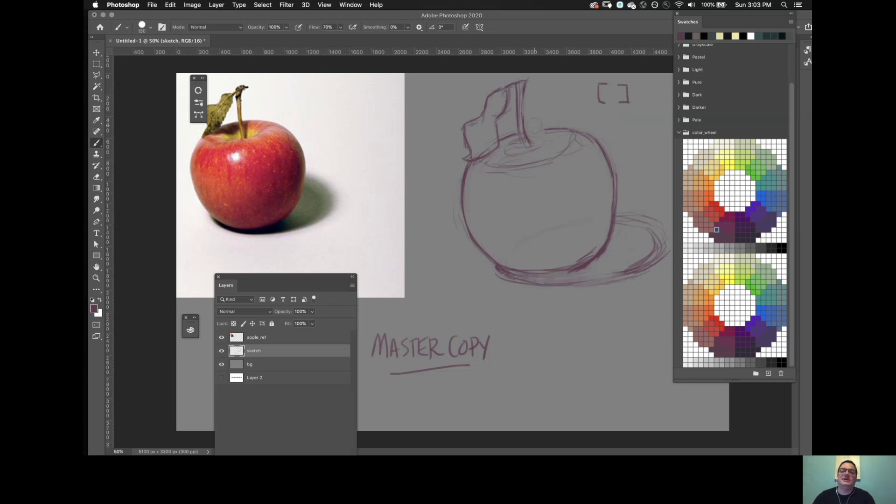
pyautogui.press(']')
pyautogui.press(']')
pyautogui.press(']')
pyautogui.press(']')
pyautogui.press(']')
pyautogui.press(']')
pyautogui.press(']')
pyautogui.press(']')
pyautogui.press(']')
pyautogui.press(']')
pyautogui.press(']')
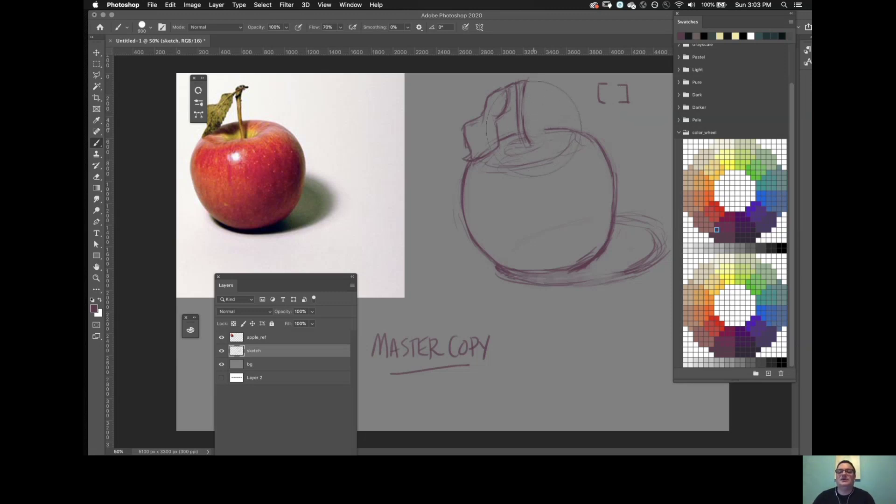
pyautogui.press('[')
pyautogui.press('[')
pyautogui.press('[')
pyautogui.press('[')
pyautogui.press('[')
pyautogui.press('[')
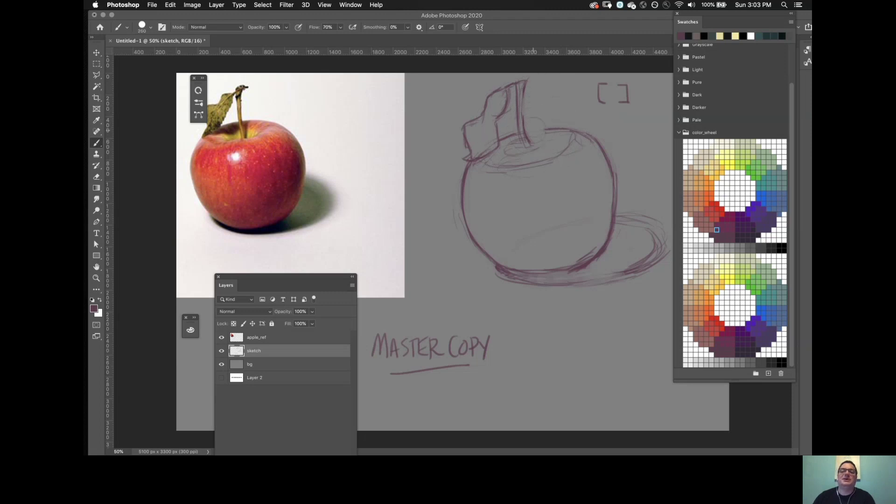
pyautogui.press('[')
pyautogui.press('[')
pyautogui.press('[')
pyautogui.press('[')
pyautogui.press('[')
pyautogui.press('[')
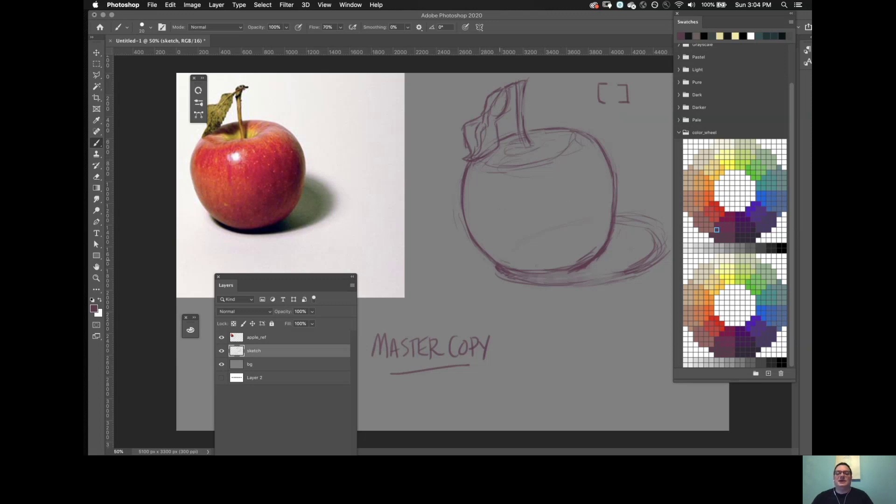
# Reinforce the apple's bottom contour, and thin its left contour with the Eraser before redrawing that edge with the brush.
pyautogui.moveTo(501, 260)
pyautogui.mouseDown()
pyautogui.moveTo(537, 266)
pyautogui.moveTo(601, 252)
pyautogui.mouseUp()
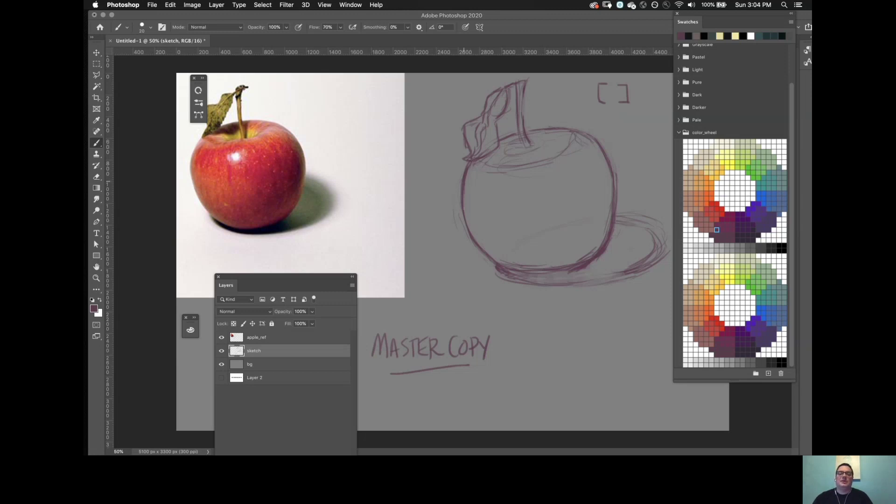
pyautogui.press('e')
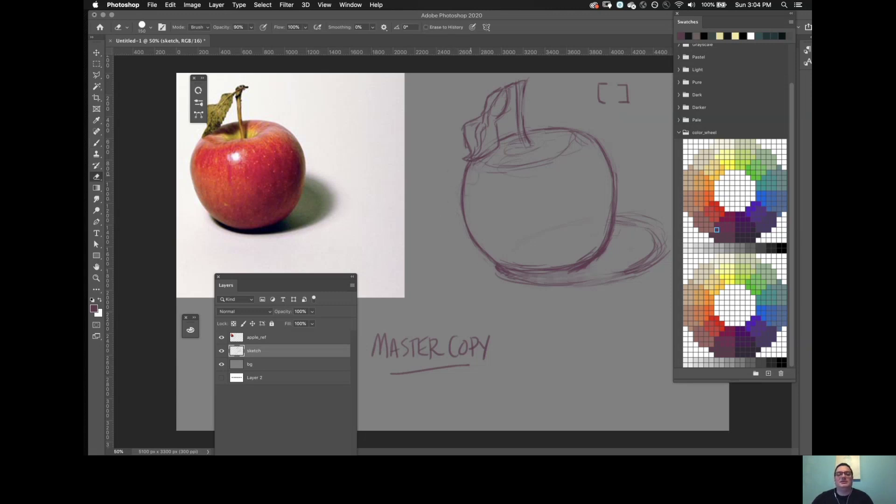
pyautogui.moveTo(472, 176)
pyautogui.mouseDown()
pyautogui.moveTo(497, 248)
pyautogui.moveTo(457, 218)
pyautogui.moveTo(474, 254)
pyautogui.mouseUp()
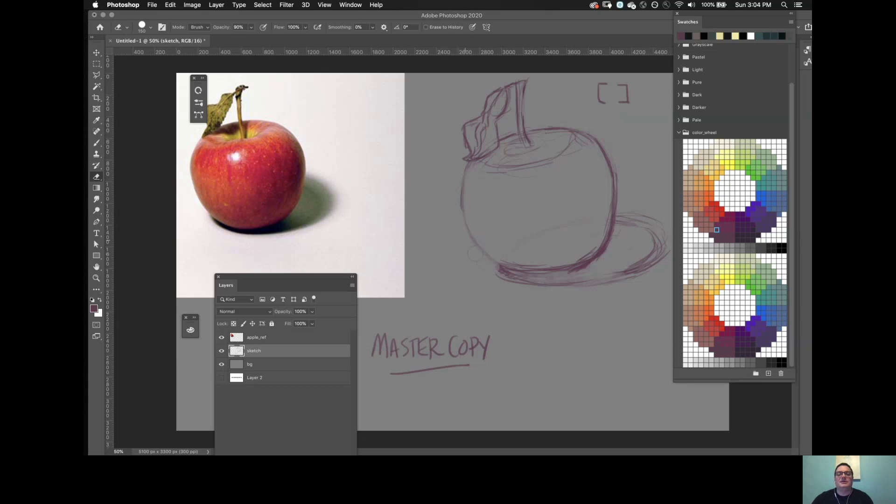
pyautogui.press('b')
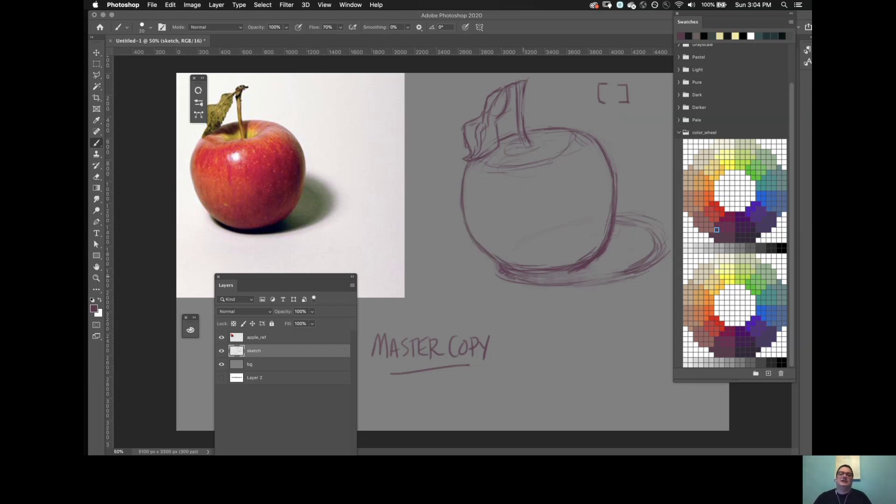
# Erase the excess inner strokes along the apple's bottom edge and thin the thick lines of its right contour.
pyautogui.press('e')
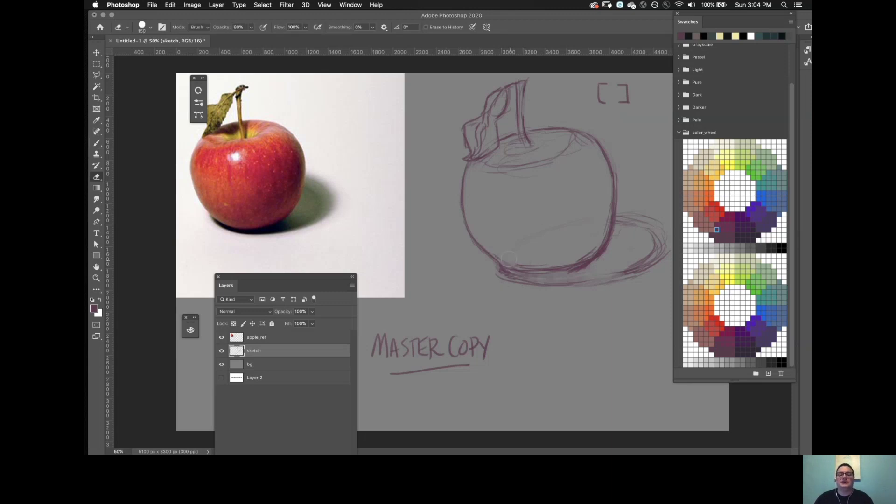
pyautogui.moveTo(523, 262)
pyautogui.mouseDown()
pyautogui.moveTo(566, 268)
pyautogui.moveTo(588, 246)
pyautogui.mouseUp()
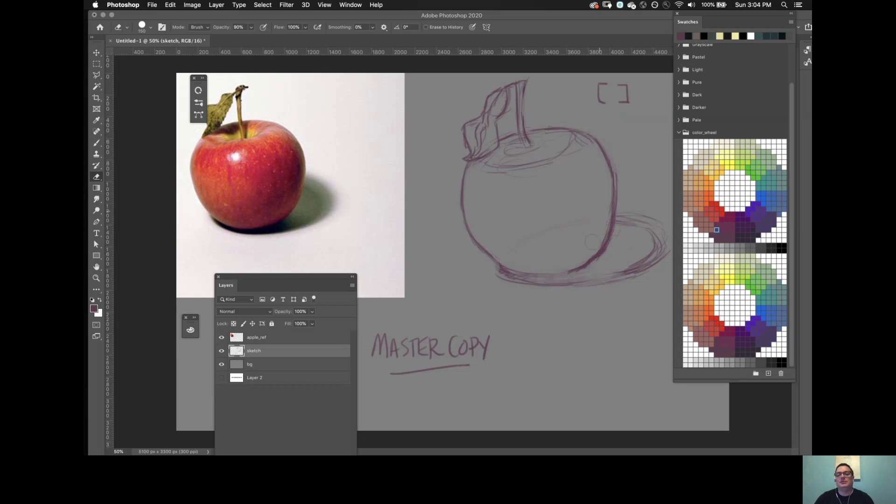
pyautogui.moveTo(591, 241)
pyautogui.mouseDown()
pyautogui.moveTo(604, 174)
pyautogui.moveTo(624, 203)
pyautogui.mouseUp()
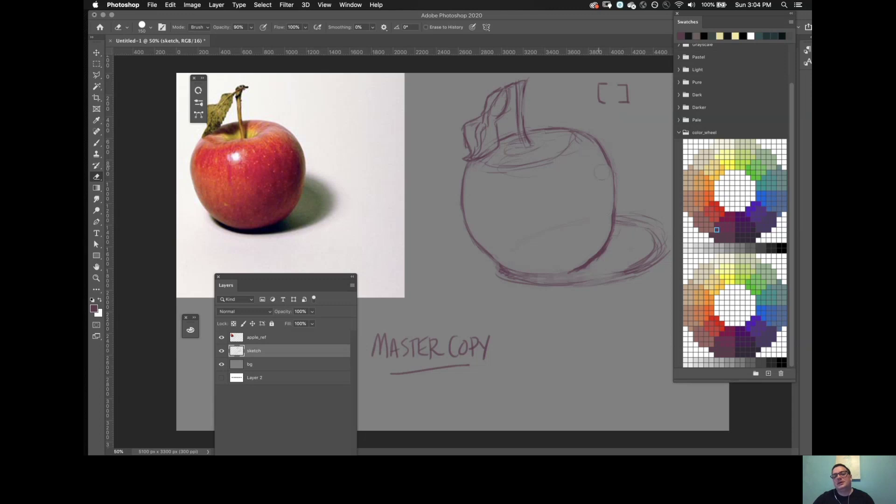
pyautogui.moveTo(592, 156); pyautogui.dragTo(590, 149)
pyautogui.moveTo(603, 204); pyautogui.dragTo(605, 208)
pyautogui.moveTo(576, 258); pyautogui.dragTo(605, 230)
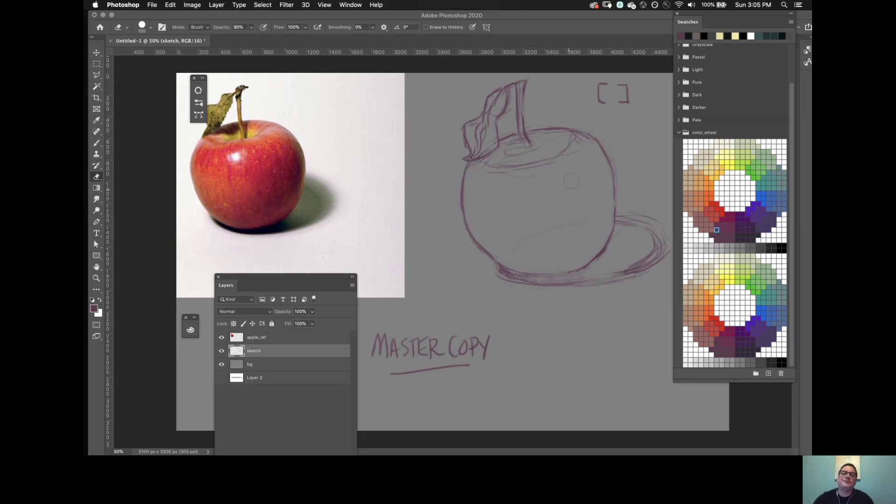
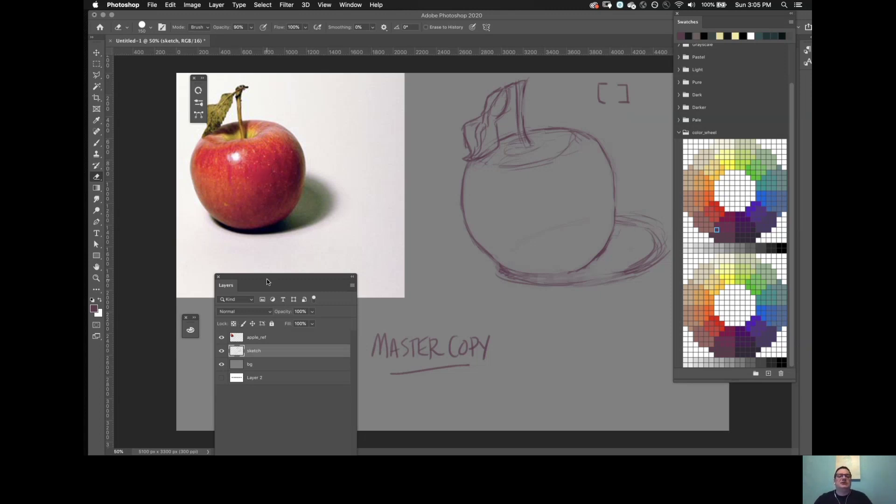
# Shorten and slightly widen the floating Layers panel, and place it over the lower part of the apple reference.
pyautogui.moveTo(267, 280)
pyautogui.mouseDown()
pyautogui.moveTo(284, 271)
pyautogui.moveTo(300, 188)
pyautogui.moveTo(331, 113)
pyautogui.mouseUp()
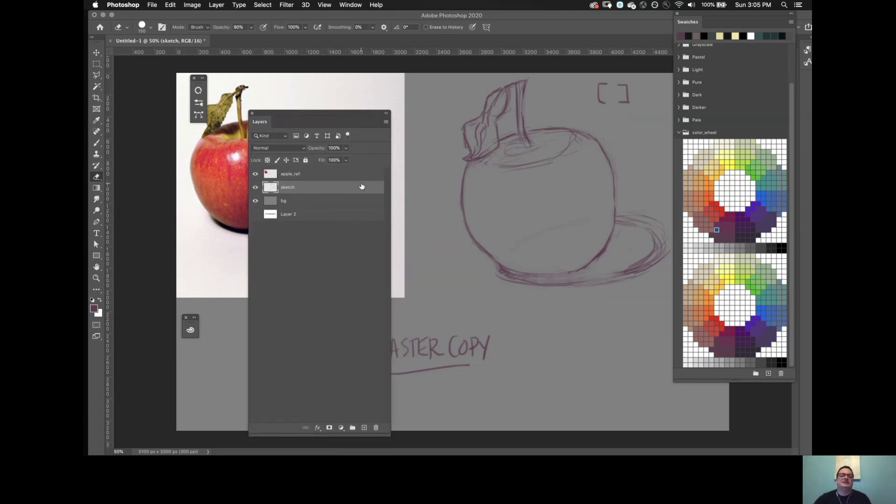
pyautogui.moveTo(389, 435); pyautogui.dragTo(396, 357)
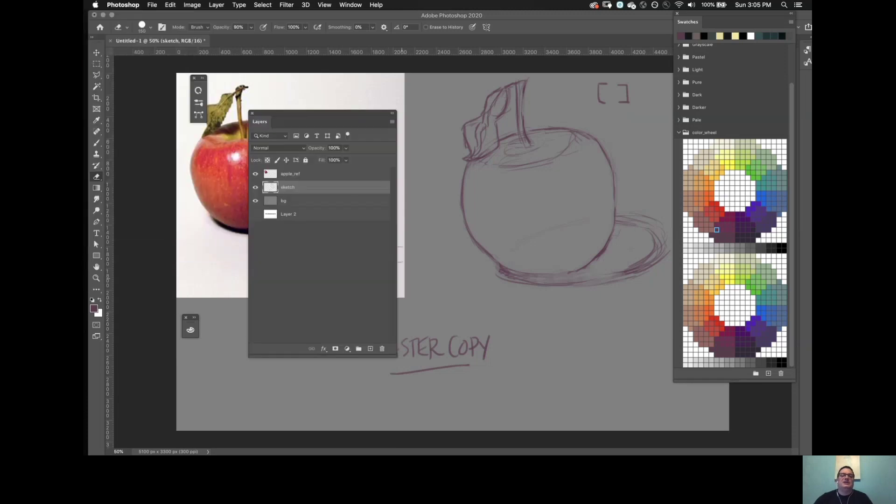
pyautogui.moveTo(361, 118); pyautogui.dragTo(335, 181)
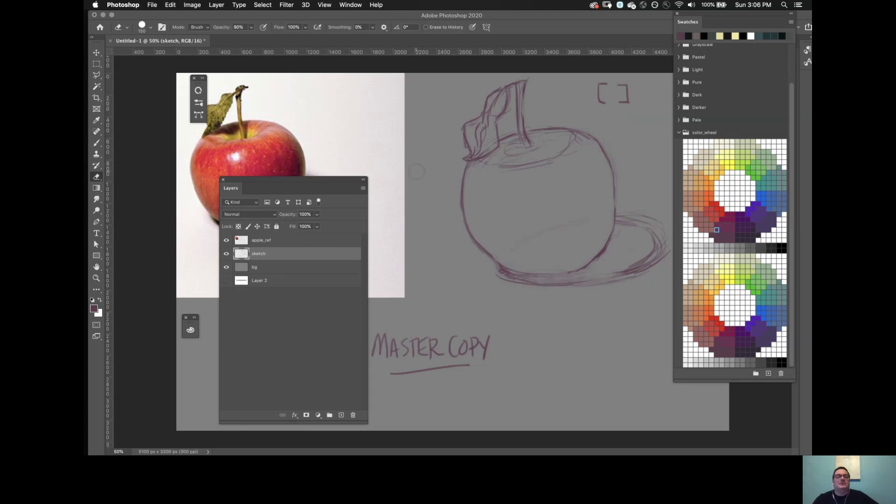
# Detach Paths from its docked group as a separate floating panel and collapse the remaining group.
pyautogui.click(198, 117)
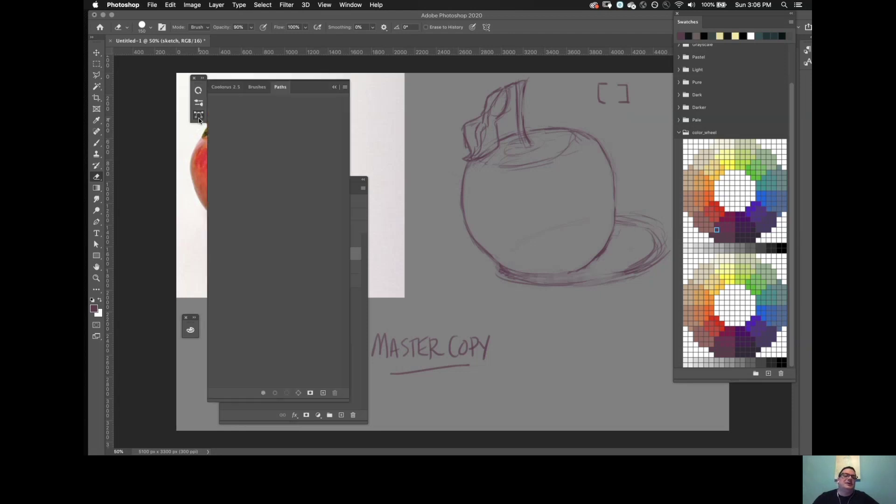
pyautogui.moveTo(281, 88)
pyautogui.mouseDown()
pyautogui.moveTo(414, 108)
pyautogui.moveTo(392, 121)
pyautogui.moveTo(271, 80)
pyautogui.moveTo(289, 87)
pyautogui.mouseUp()
pyautogui.click(335, 88)
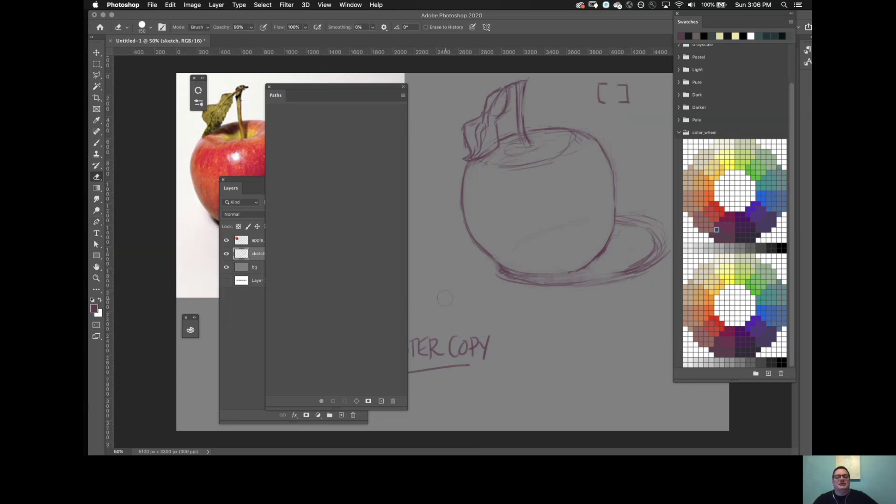
# Reduce the Eraser to 50 px, and draw a small pen-nib icon with the brush beside the apple's lower left.
pyautogui.press('[')
pyautogui.press('[')
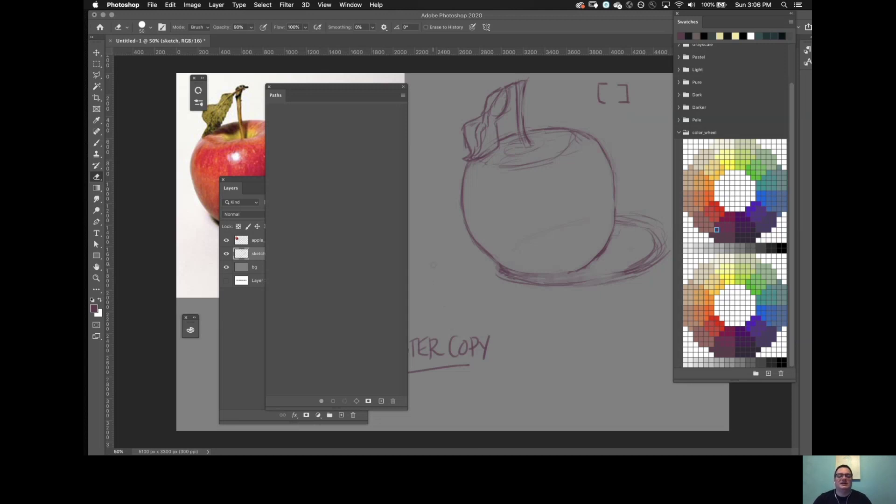
pyautogui.press('b')
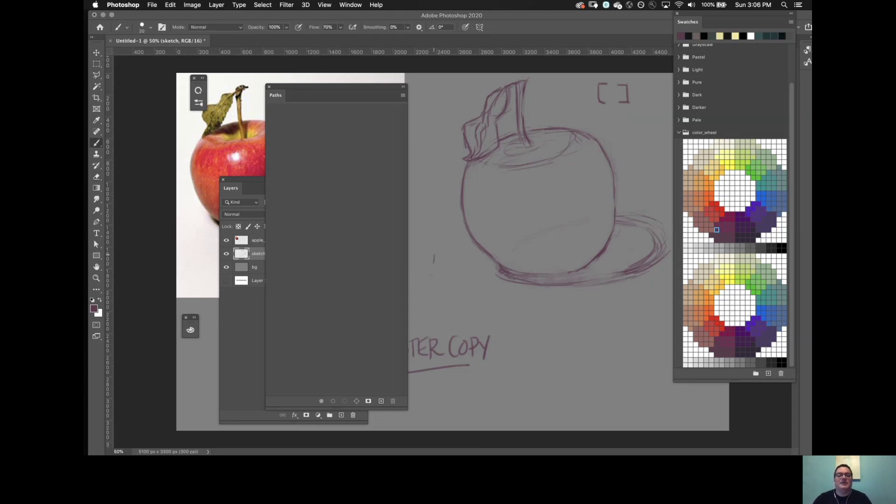
pyautogui.moveTo(431, 277)
pyautogui.mouseDown()
pyautogui.moveTo(434, 253)
pyautogui.moveTo(441, 265)
pyautogui.mouseUp()
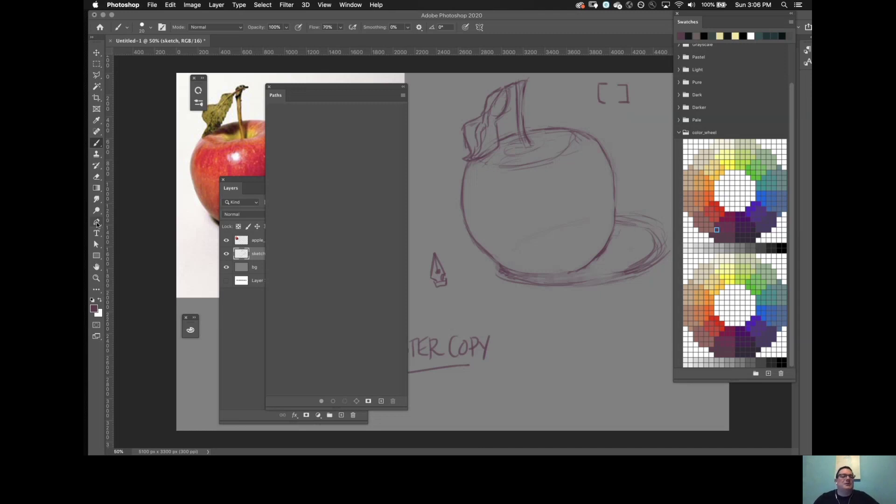
# Trace the apple's outline with the Pen tool as a closed curved path, starting and ending at the stem's base.
pyautogui.click(101, 225)
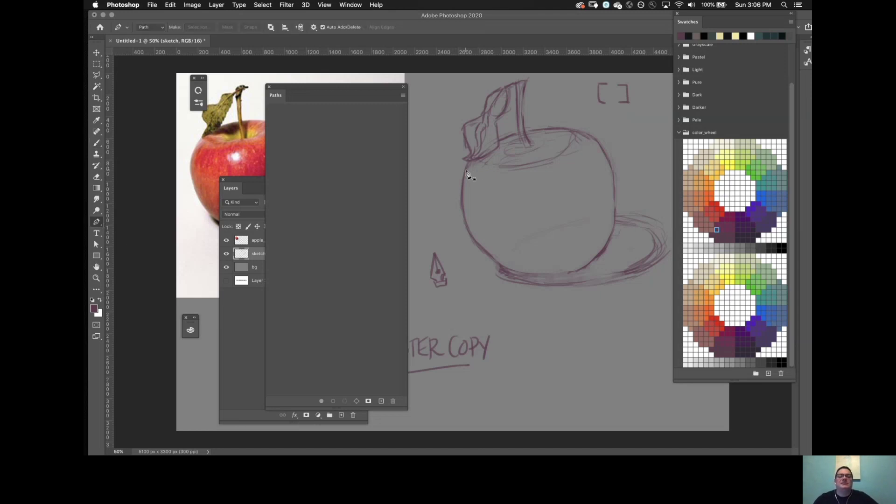
pyautogui.click(519, 133)
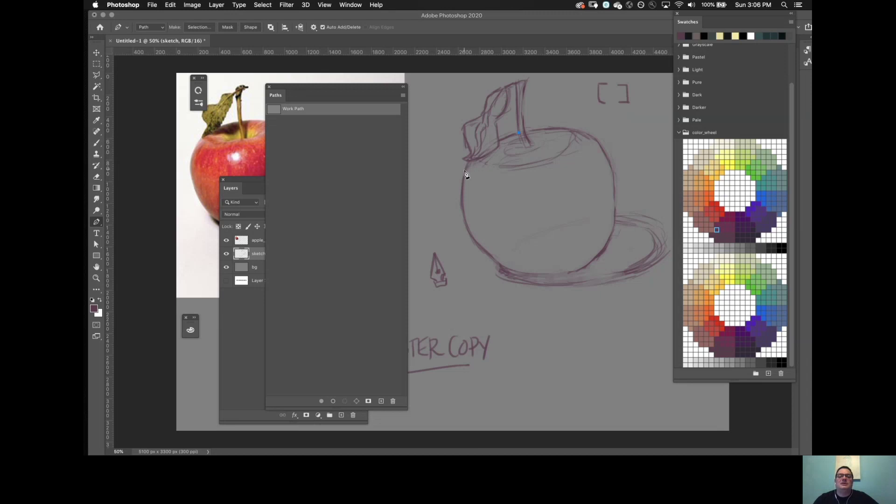
pyautogui.moveTo(463, 184); pyautogui.dragTo(486, 253)
pyautogui.moveTo(600, 262); pyautogui.dragTo(599, 262)
pyautogui.moveTo(615, 222); pyautogui.dragTo(621, 176)
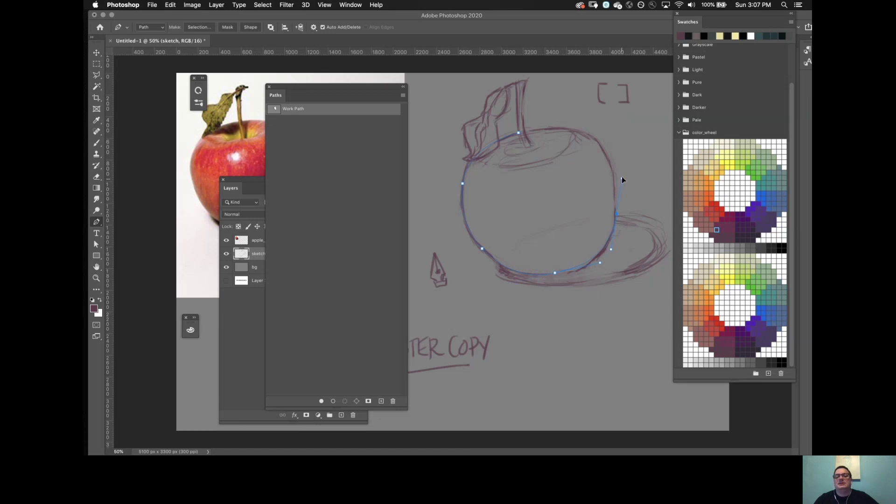
pyautogui.click(584, 131)
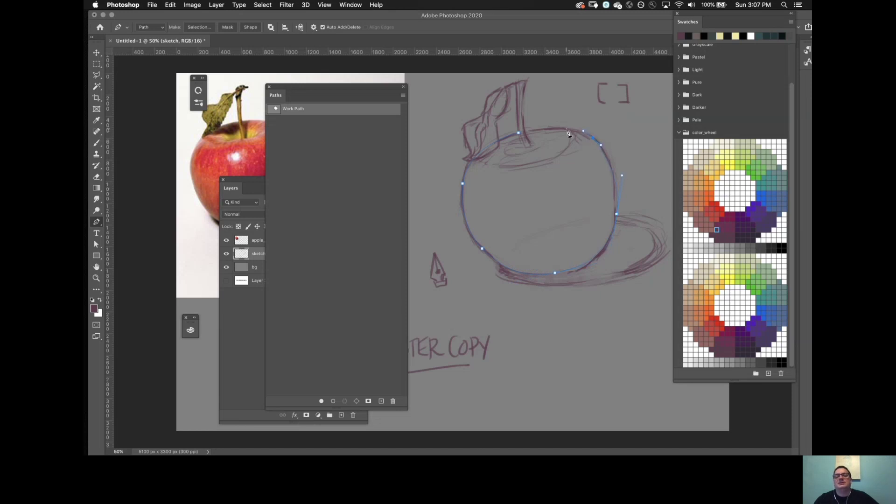
pyautogui.click(520, 135)
pyautogui.moveTo(484, 142); pyautogui.dragTo(483, 143)
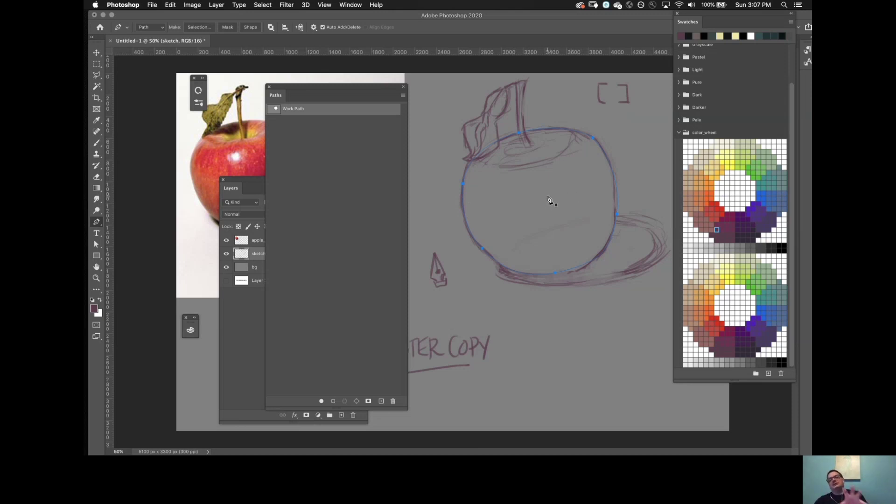
# Select the anchor point on the path's upper right curve and switch to the Direct Selection tool.
pyautogui.keyDown('super'); pyautogui.click(594, 134); pyautogui.keyUp('super')
pyautogui.keyDown('super'); pyautogui.click(595, 144); pyautogui.keyUp('super')
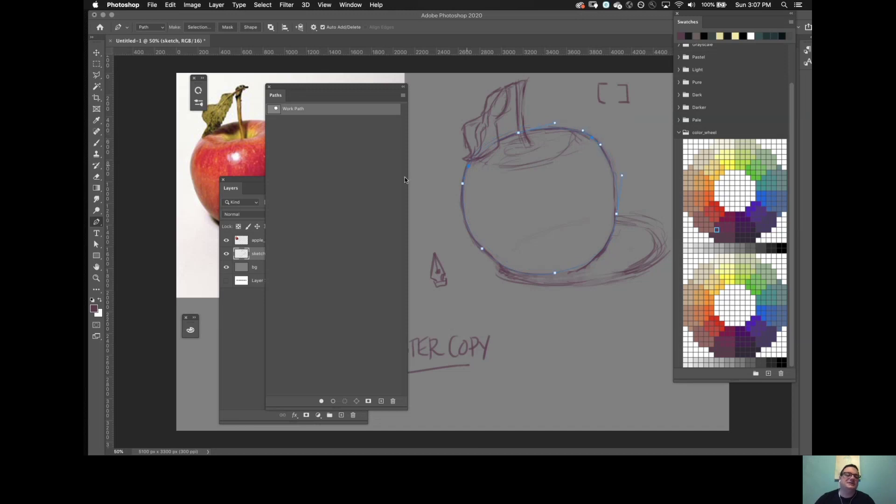
pyautogui.click(96, 244)
pyautogui.rightClick(97, 244)
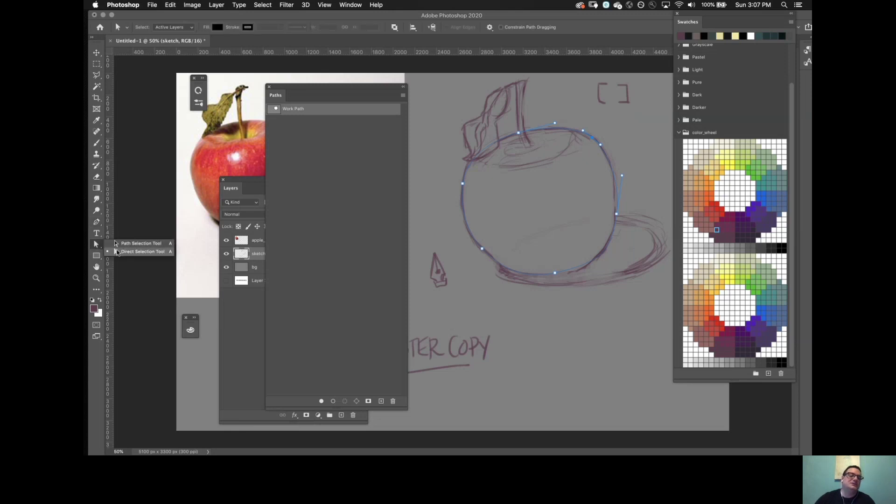
pyautogui.click(117, 253)
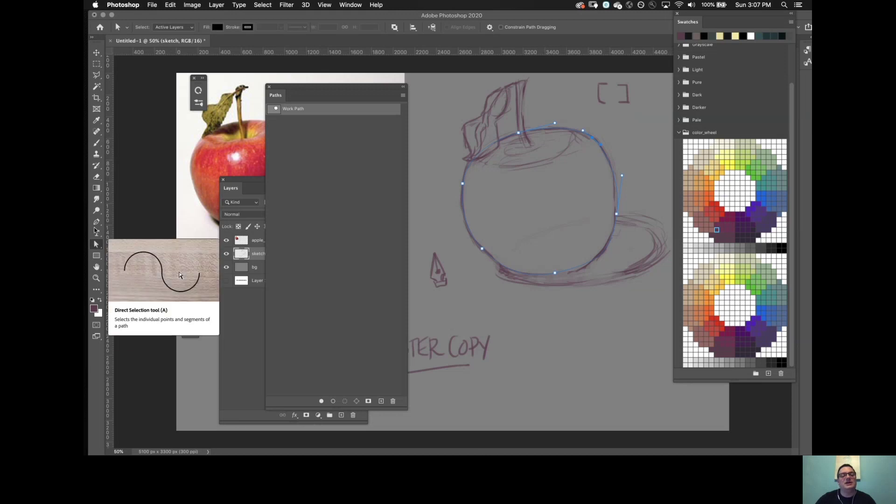
# Adjust the anchor points and curve handles at the path's bottom and right side to fit the apple sketch.
pyautogui.click(97, 221)
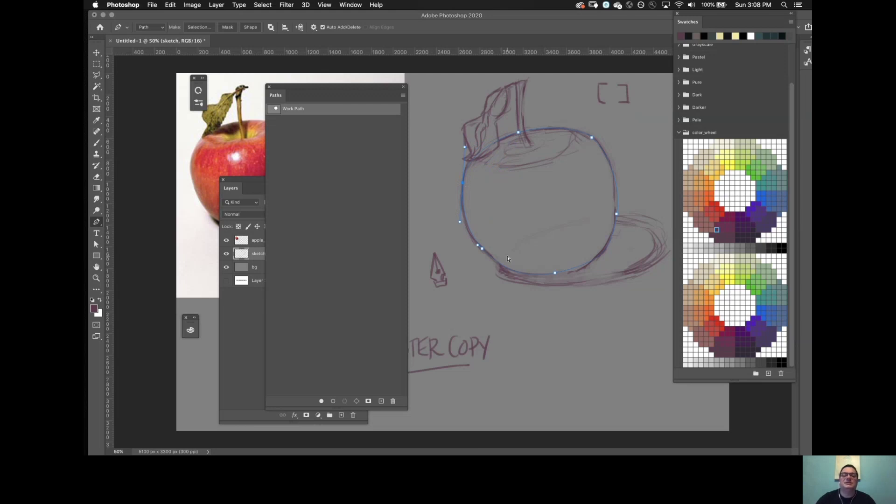
pyautogui.keyDown('ctrl'); pyautogui.click(555, 273); pyautogui.keyUp('ctrl')
pyautogui.keyDown('ctrl'); pyautogui.click(615, 214); pyautogui.keyUp('ctrl')
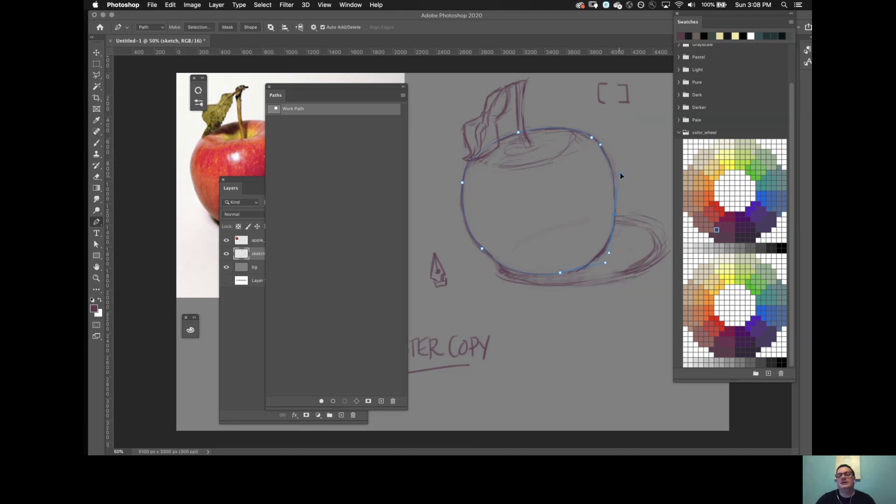
pyautogui.moveTo(622, 169); pyautogui.dragTo(620, 162)
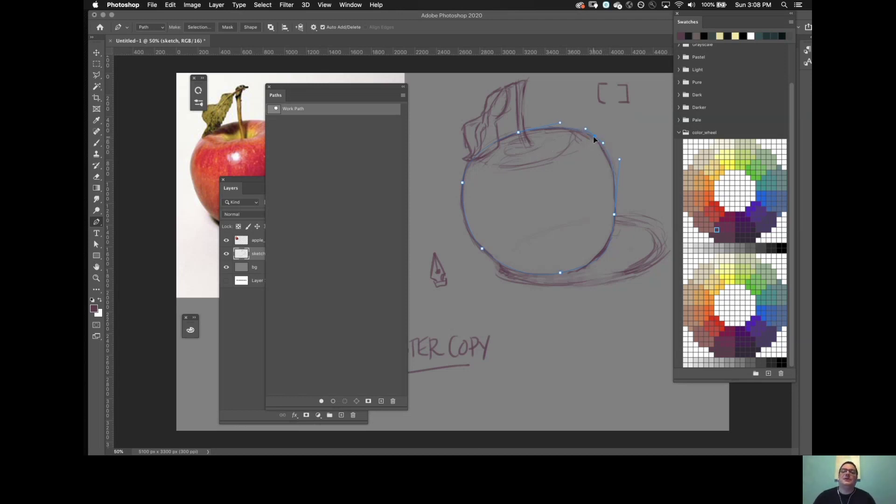
pyautogui.moveTo(613, 214); pyautogui.dragTo(613, 217)
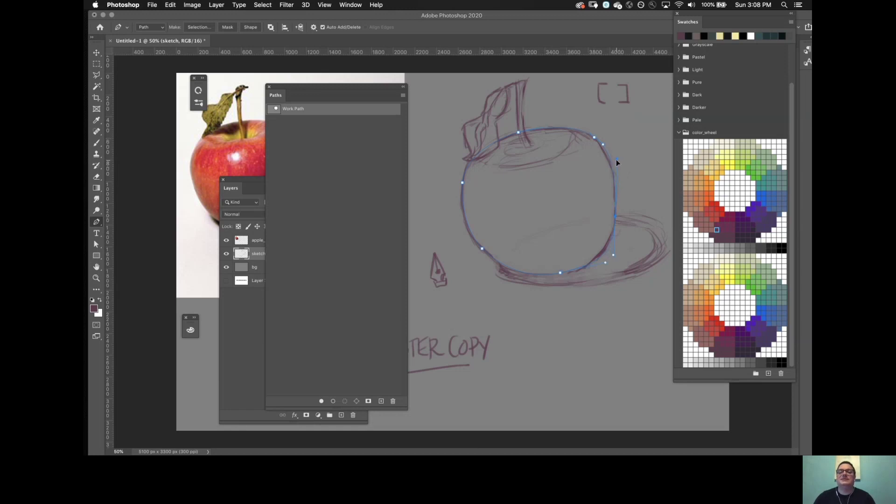
pyautogui.moveTo(615, 159); pyautogui.dragTo(614, 157)
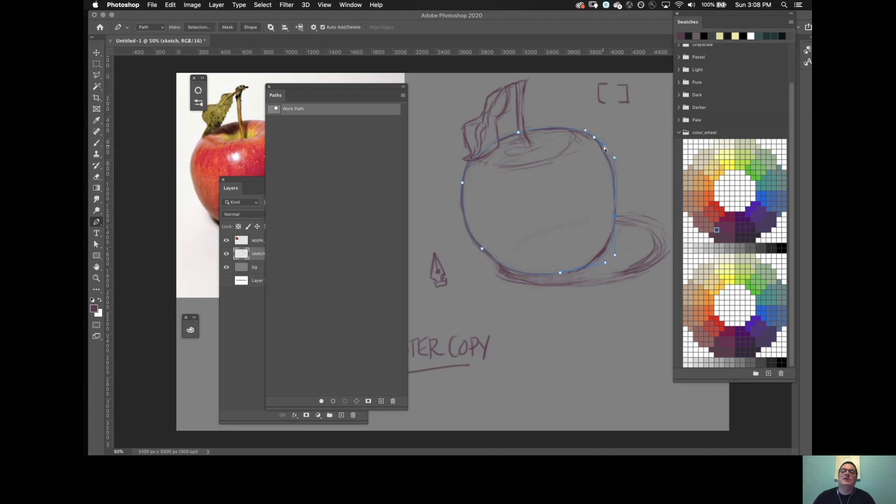
pyautogui.click(603, 146)
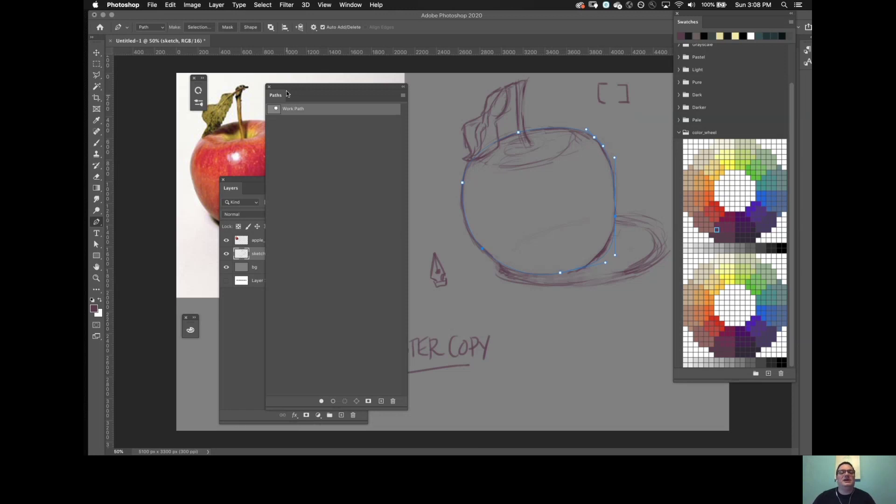
# Set the Paths thumbnails to the largest size.
pyautogui.click(403, 95)
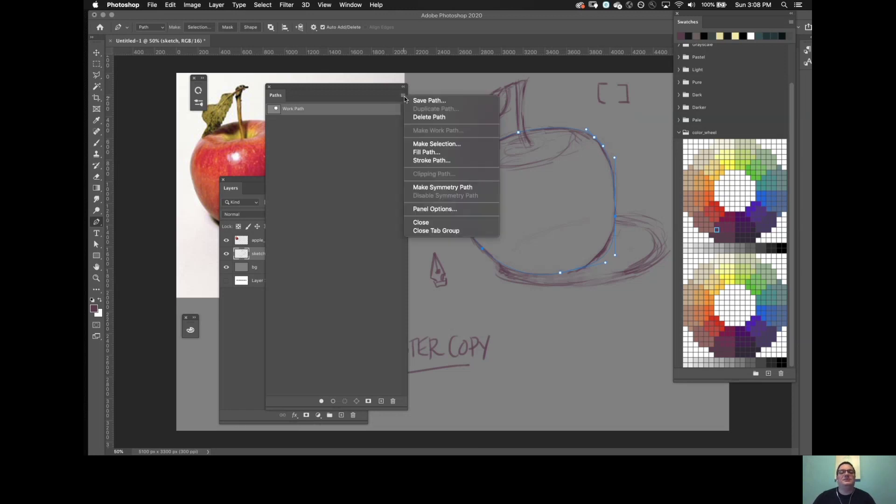
pyautogui.click(435, 208)
pyautogui.click(410, 264)
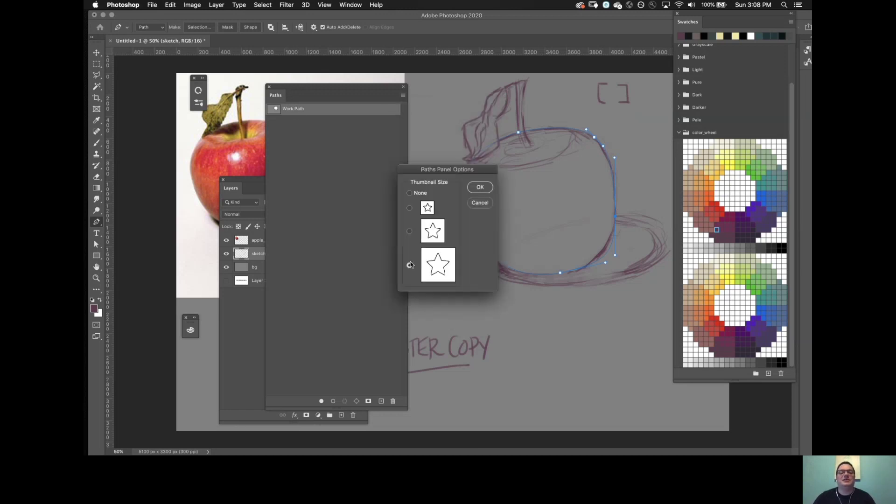
pyautogui.click(479, 187)
# Set the Layers thumbnails to the largest size, keeping the thumbnail contents on Entire Document.
pyautogui.click(242, 343)
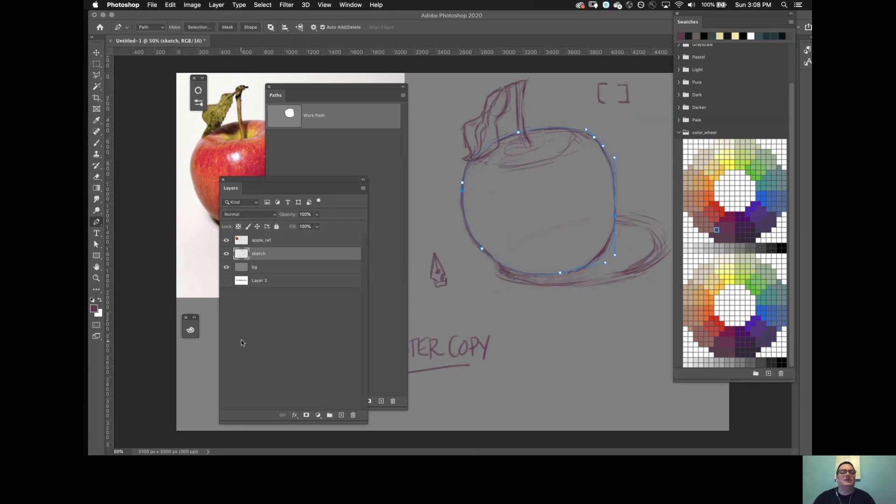
pyautogui.click(363, 188)
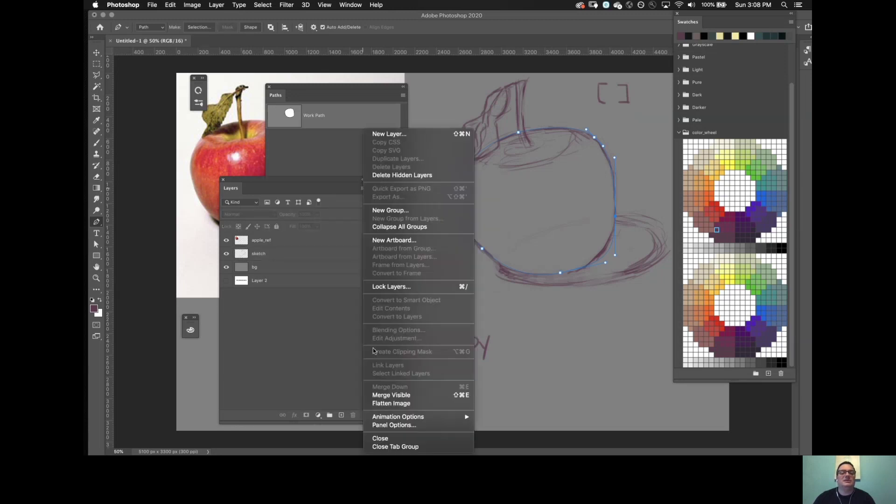
pyautogui.click(381, 425)
pyautogui.click(386, 224)
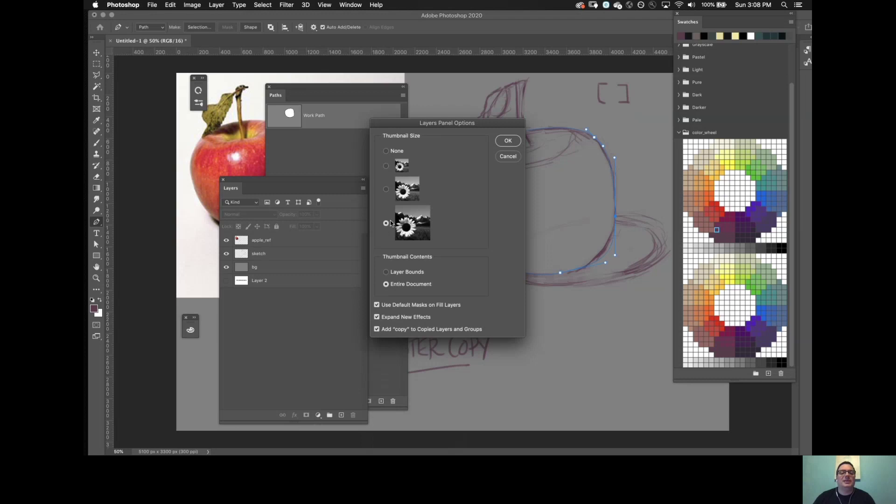
pyautogui.click(508, 140)
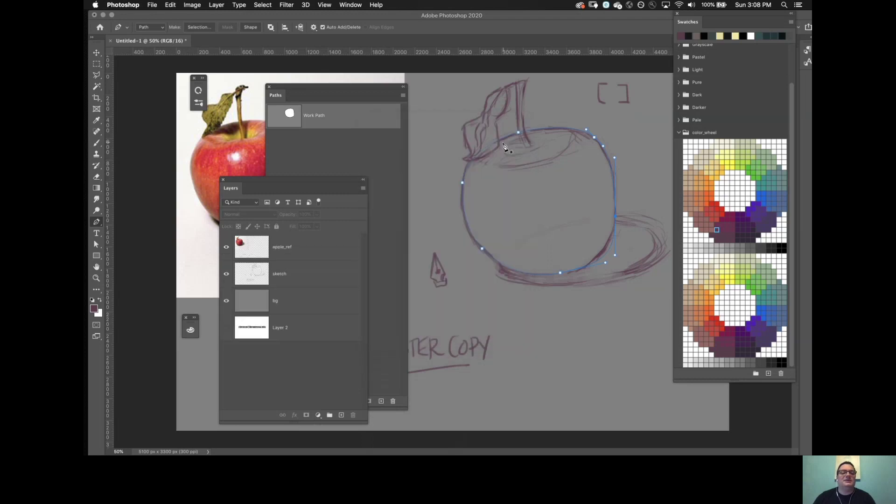
pyautogui.click(363, 188)
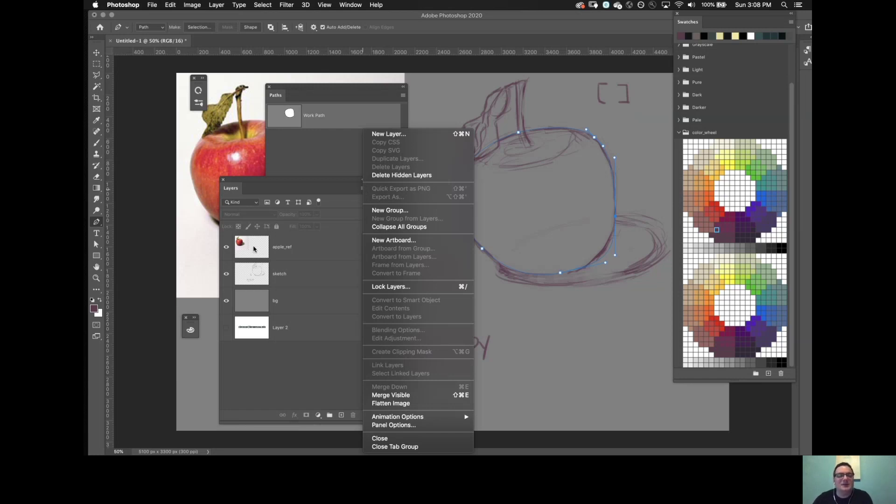
pyautogui.click(396, 425)
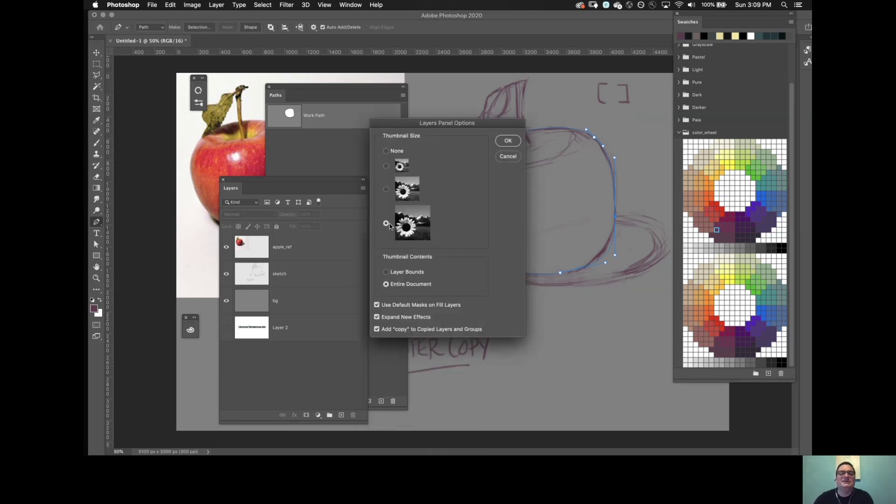
pyautogui.click(508, 140)
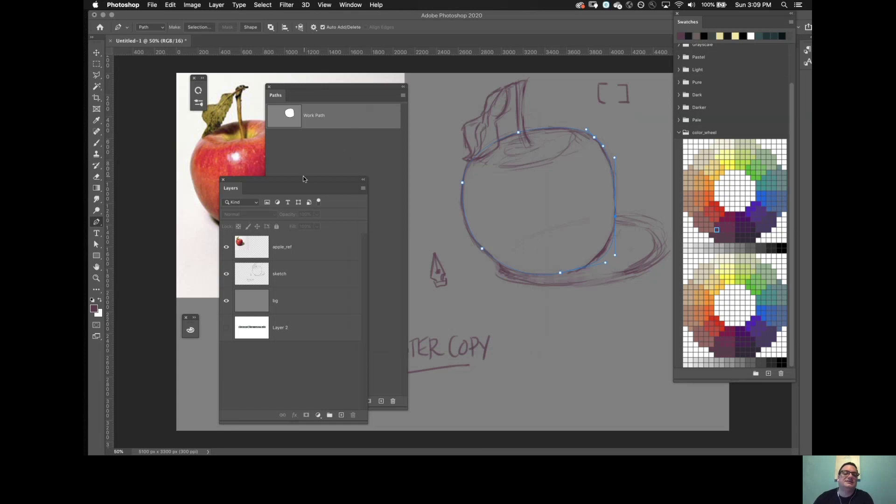
# Move the Layers and Paths panels apart and save the work path under the name "apple".
pyautogui.moveTo(304, 179); pyautogui.dragTo(253, 138)
pyautogui.moveTo(330, 95); pyautogui.dragTo(374, 97)
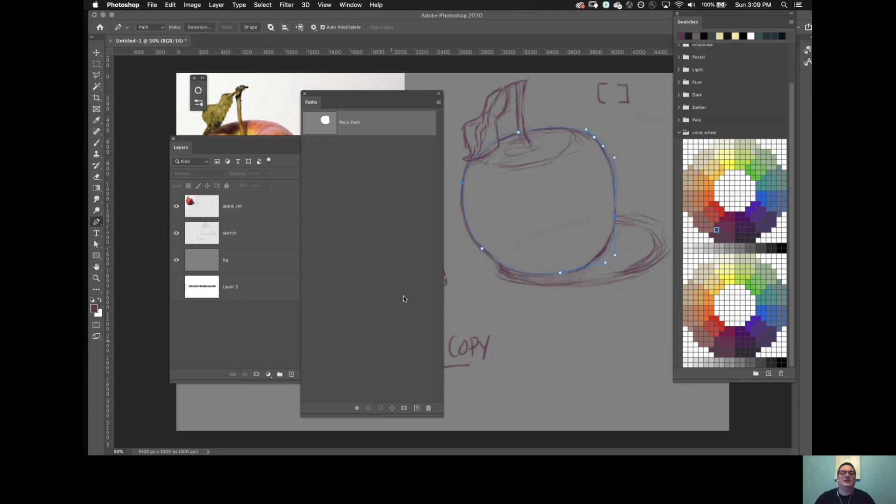
pyautogui.doubleClick(351, 123)
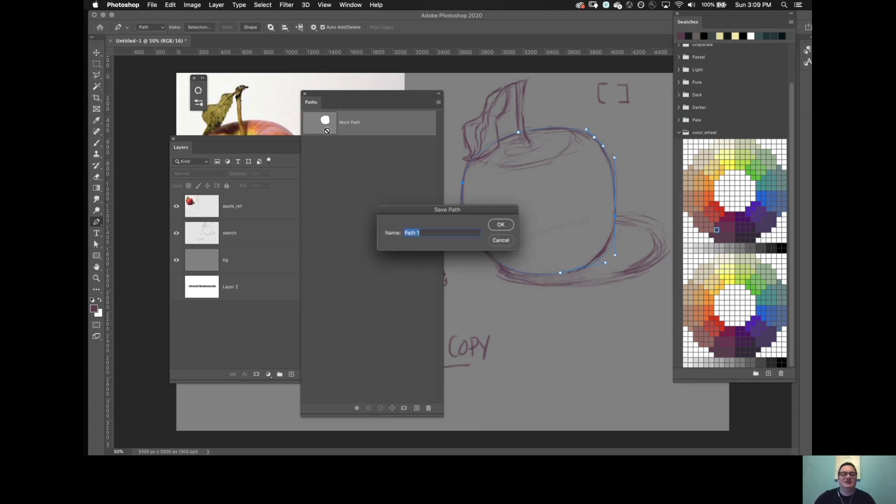
pyautogui.write('apple')
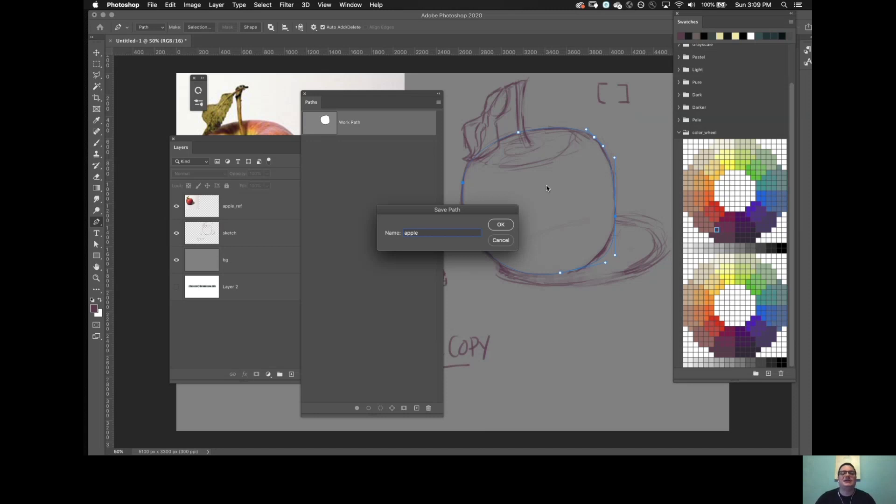
pyautogui.click(500, 228)
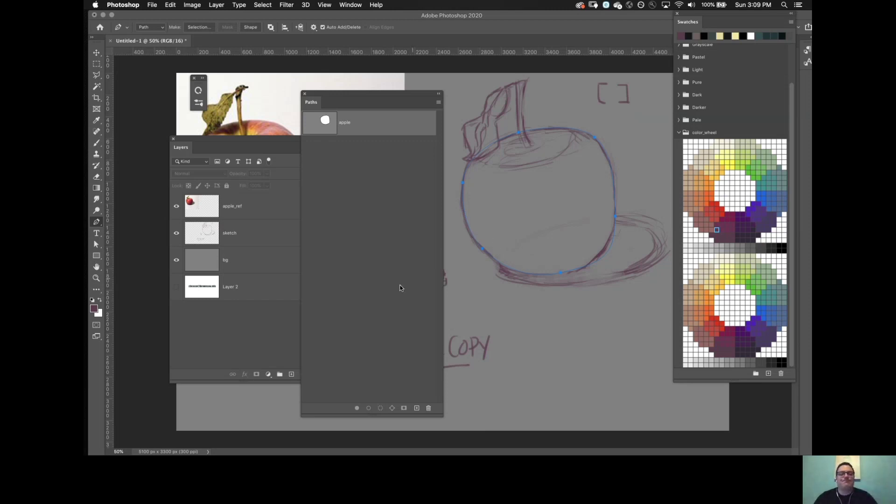
# Load the apple path as a selection, switch to the Brush tool and add a new layer above the sketch layer.
pyautogui.click(381, 408)
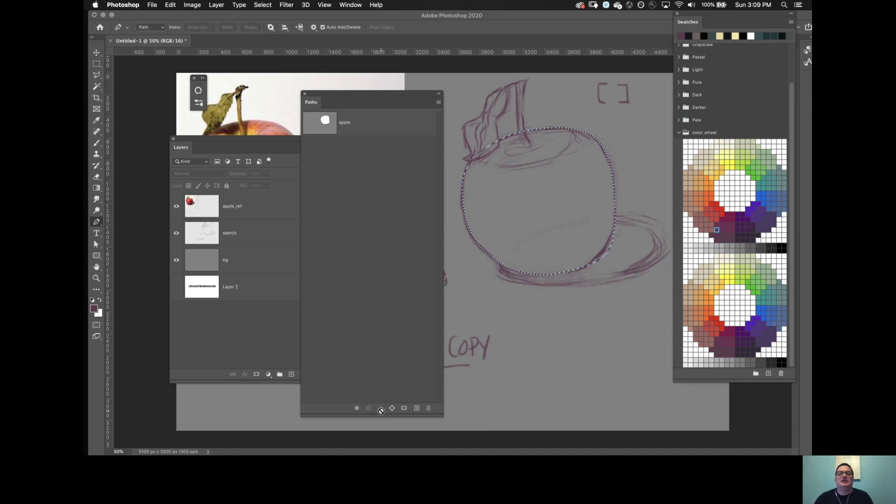
pyautogui.click(439, 94)
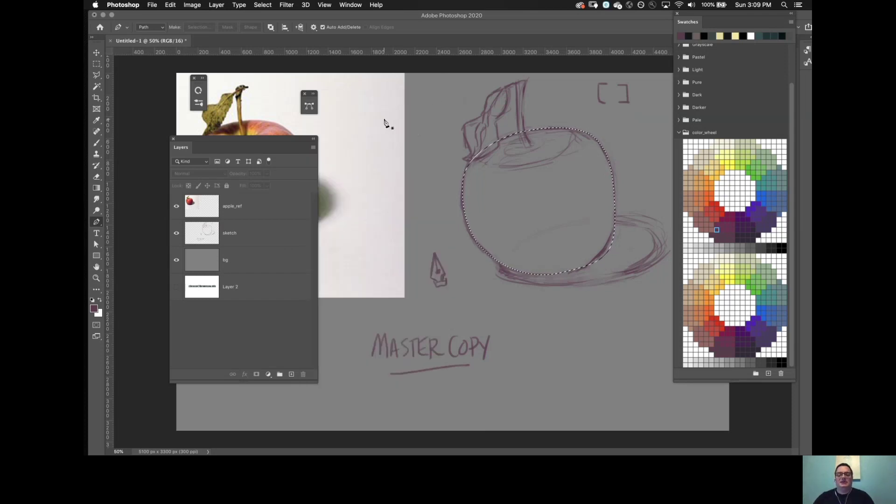
pyautogui.press('b')
pyautogui.press(']')
pyautogui.press(']')
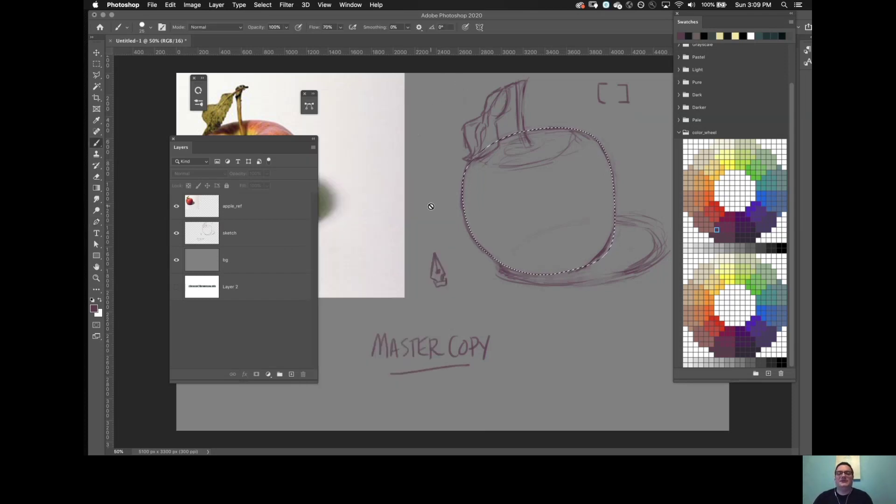
pyautogui.click(244, 240)
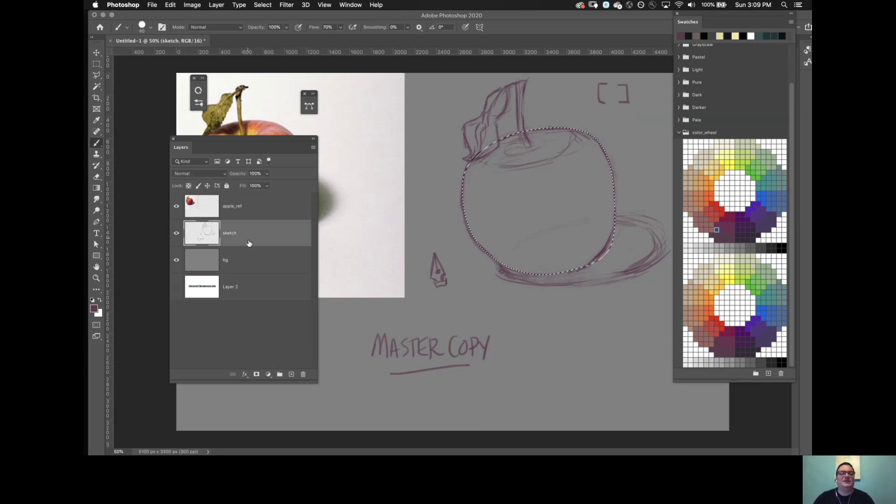
pyautogui.click(291, 374)
# Fill the apple selection on the new layer with dark purple strokes from an enlarged brush and clear the paint again.
pyautogui.press(']')
pyautogui.press(']')
pyautogui.press(']')
pyautogui.press(']')
pyautogui.press(']')
pyautogui.press(']')
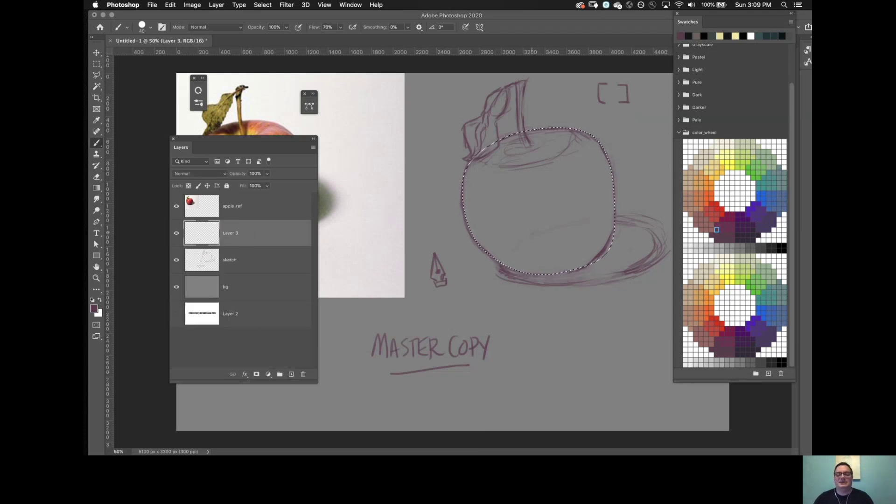
pyautogui.press(']')
pyautogui.press(']')
pyautogui.press(']')
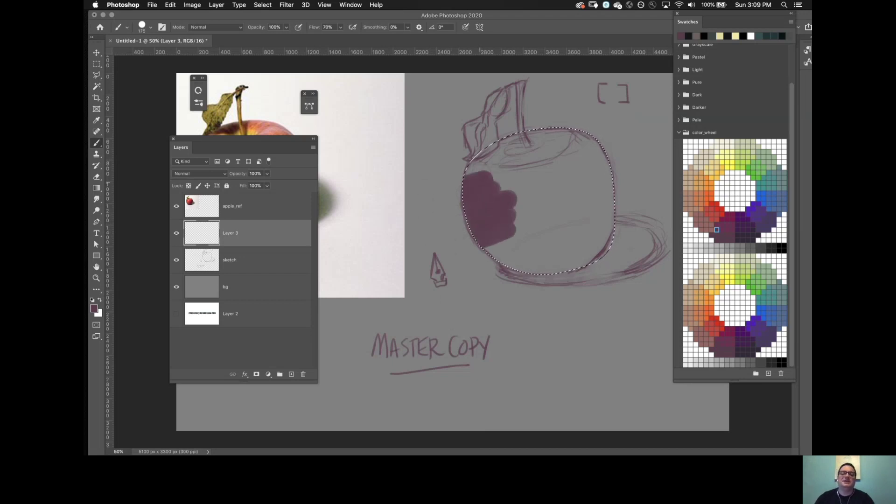
pyautogui.moveTo(518, 142); pyautogui.dragTo(545, 140)
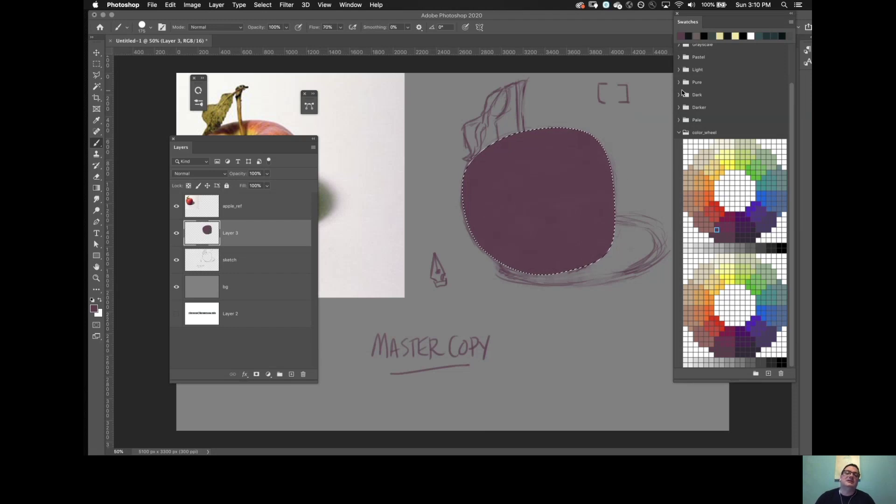
pyautogui.press('Delete')
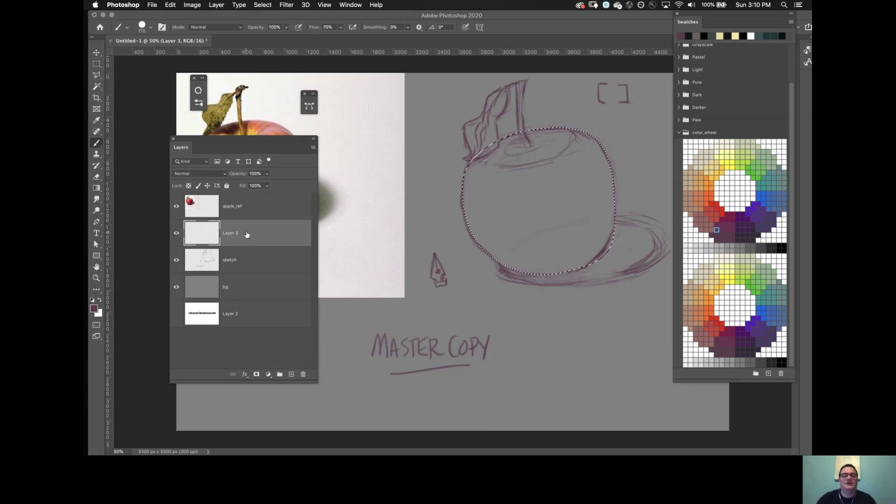
# Switch from the Magnetic Lasso to the regular Lasso tool, keeping the apple selection active.
pyautogui.press('l')
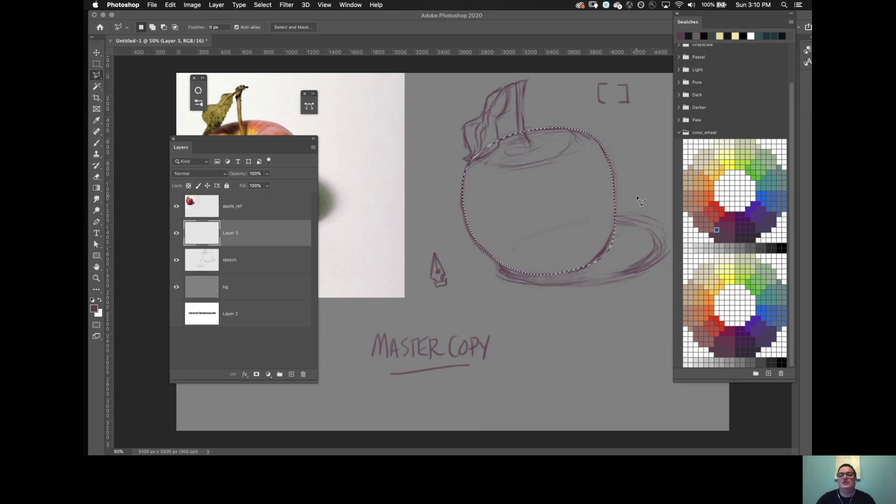
pyautogui.hotkey('shift', 'l')
pyautogui.hotkey('shift', 'l')
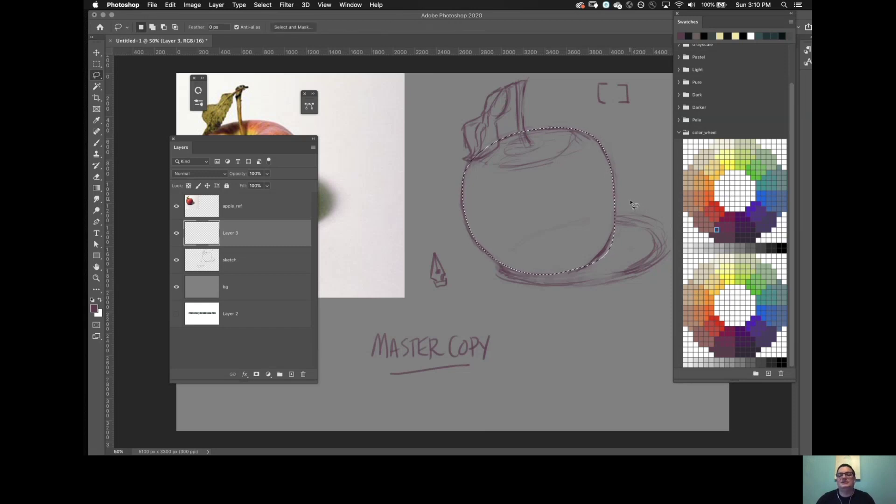
pyautogui.click(99, 79)
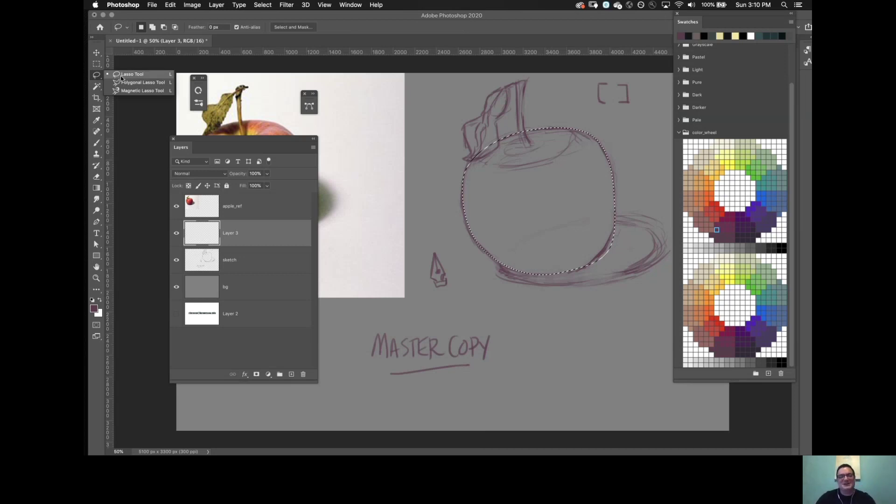
pyautogui.click(133, 76)
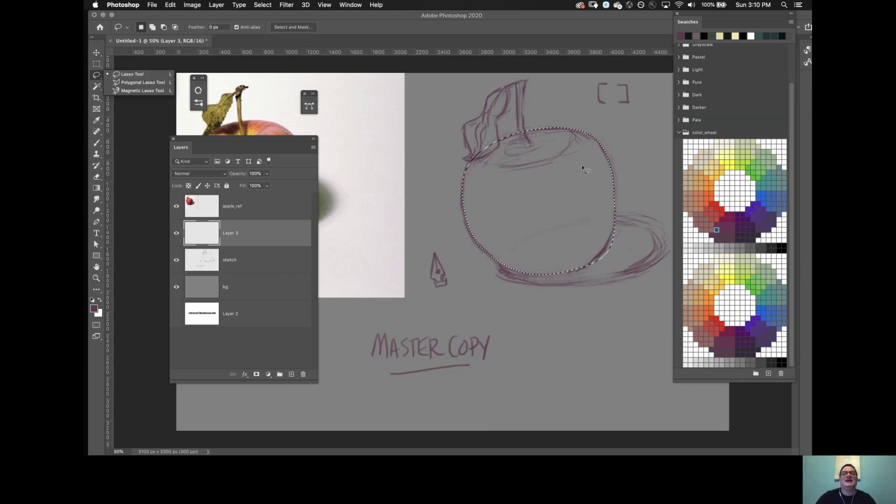
pyautogui.click(648, 144)
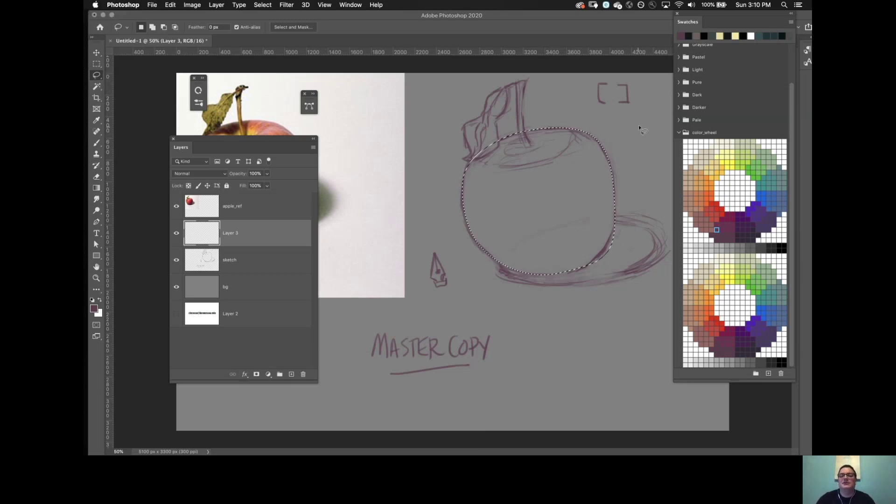
# Try freehand Lasso selections around the apple's upper right edge and undo them.
pyautogui.moveTo(642, 120)
pyautogui.mouseDown()
pyautogui.moveTo(650, 149)
pyautogui.moveTo(643, 120)
pyautogui.mouseUp()
pyautogui.press('super+z')
pyautogui.press('super+z')
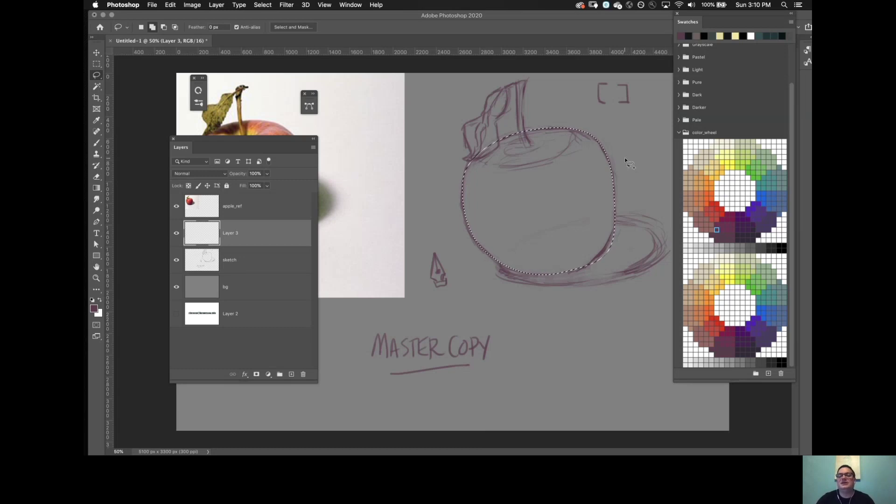
pyautogui.moveTo(611, 134)
pyautogui.mouseDown()
pyautogui.moveTo(630, 157)
pyautogui.moveTo(608, 173)
pyautogui.mouseUp()
pyautogui.press('super+z')
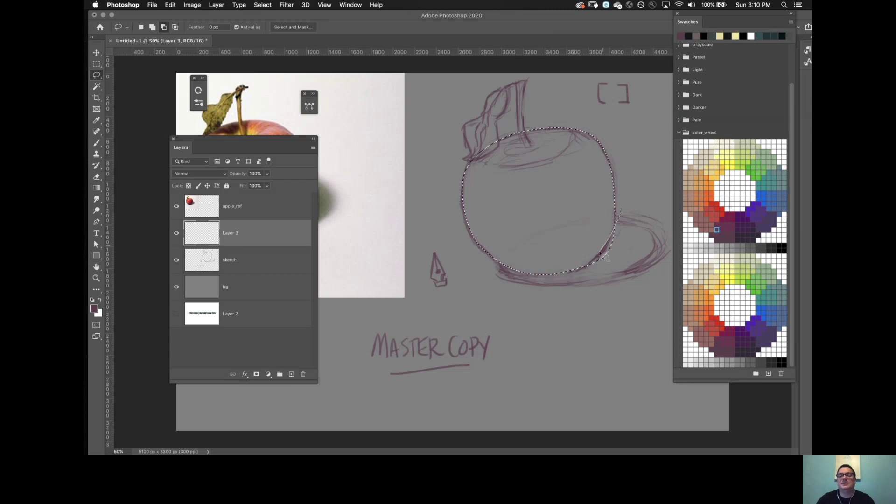
# Subtract a thin strip from the apple selection's lower right edge with the Lasso tool and add it back.
pyautogui.moveTo(591, 265)
pyautogui.mouseDown()
pyautogui.moveTo(596, 272)
pyautogui.moveTo(618, 213)
pyautogui.mouseUp()
pyautogui.press('z')
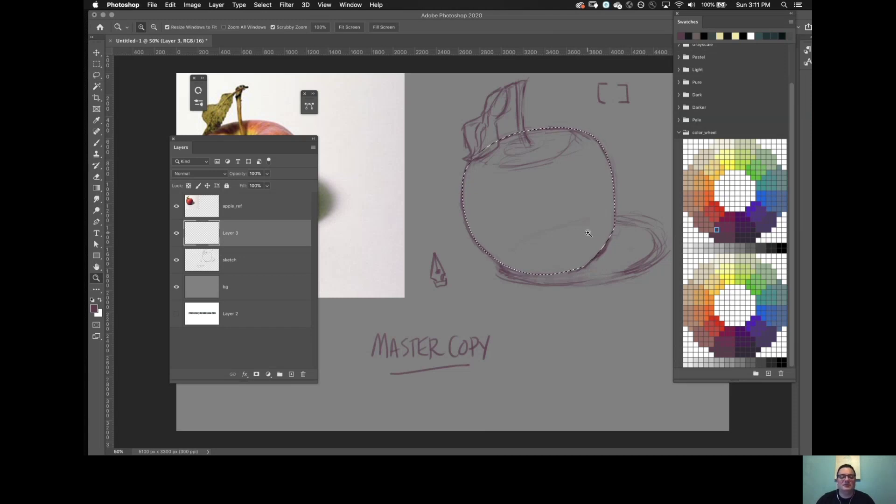
pyautogui.press('l')
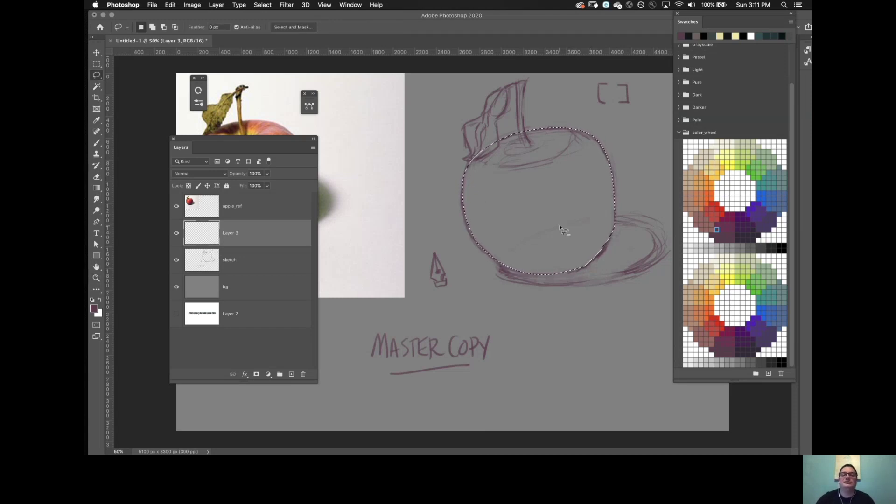
pyautogui.press('alt')
pyautogui.press('shift')
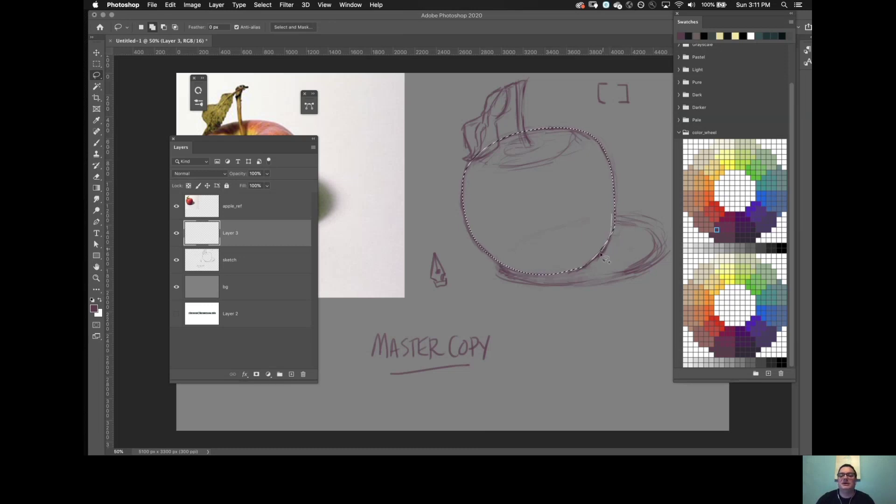
pyautogui.moveTo(590, 264)
pyautogui.mouseDown()
pyautogui.moveTo(583, 242)
pyautogui.moveTo(613, 217)
pyautogui.mouseUp()
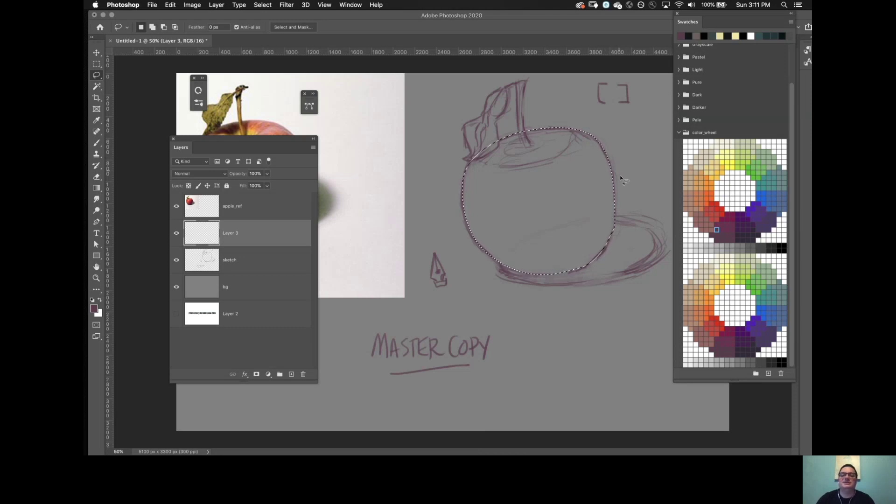
# Touch up the apple selection's right edge with a small Lasso addition and a subtraction just outside it.
pyautogui.press('shift')
pyautogui.moveTo(607, 200)
pyautogui.mouseDown()
pyautogui.moveTo(606, 245)
pyautogui.moveTo(582, 266)
pyautogui.moveTo(615, 202)
pyautogui.mouseUp()
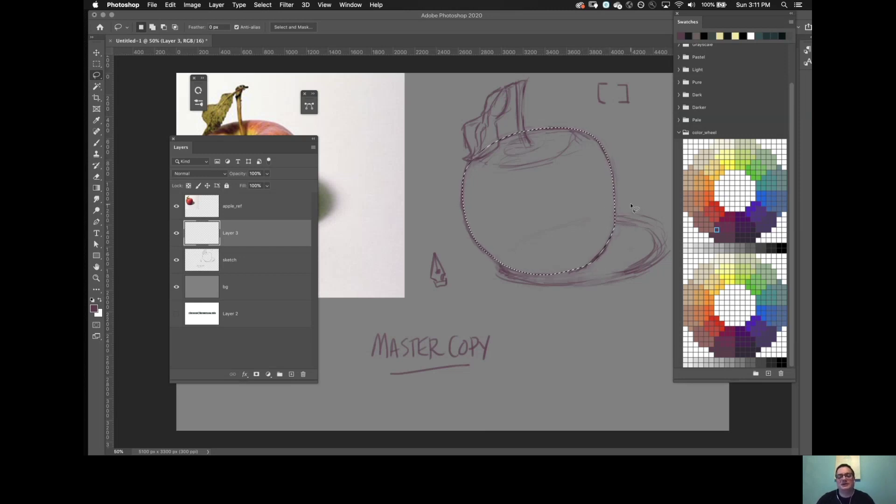
pyautogui.press('alt')
pyautogui.moveTo(625, 200)
pyautogui.mouseDown()
pyautogui.moveTo(614, 226)
pyautogui.moveTo(630, 220)
pyautogui.moveTo(624, 200)
pyautogui.mouseUp()
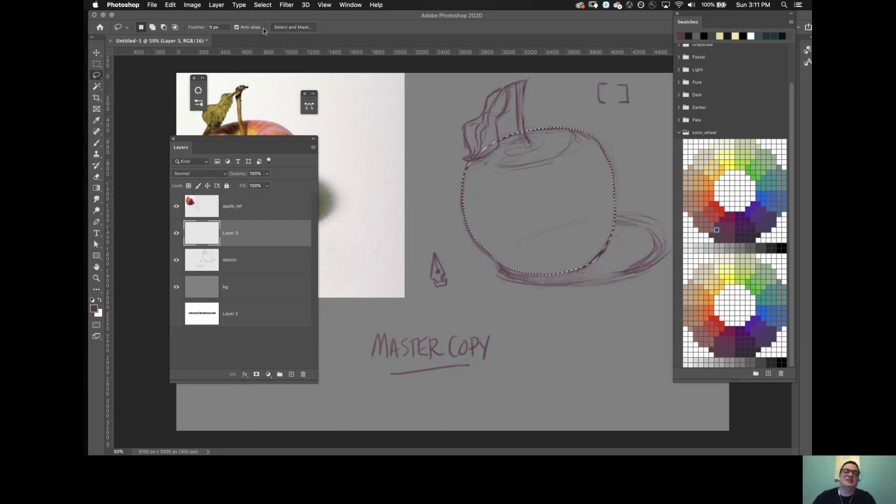
# Save the active apple selection as a new channel named apple in the current document.
pyautogui.click(262, 5)
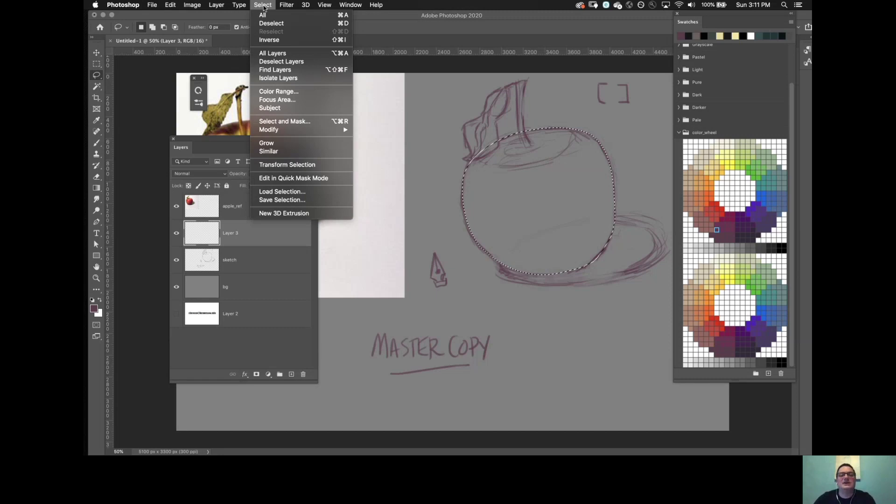
pyautogui.click(263, 5)
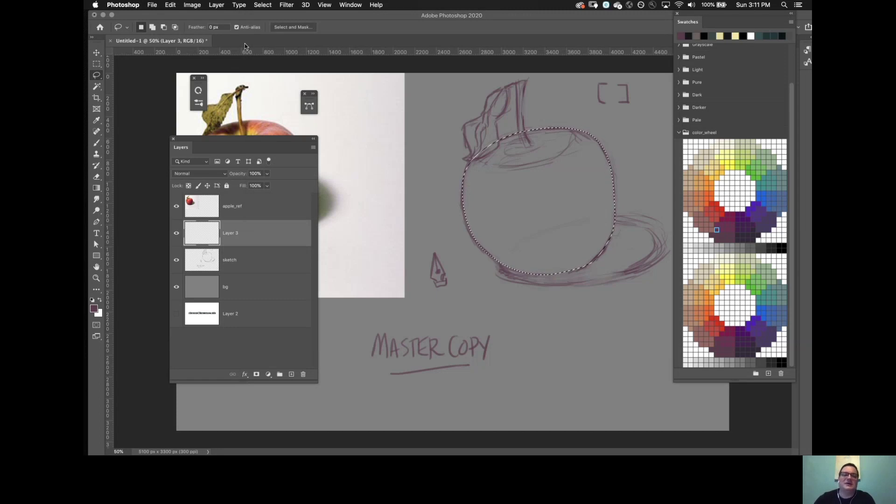
pyautogui.click(263, 6)
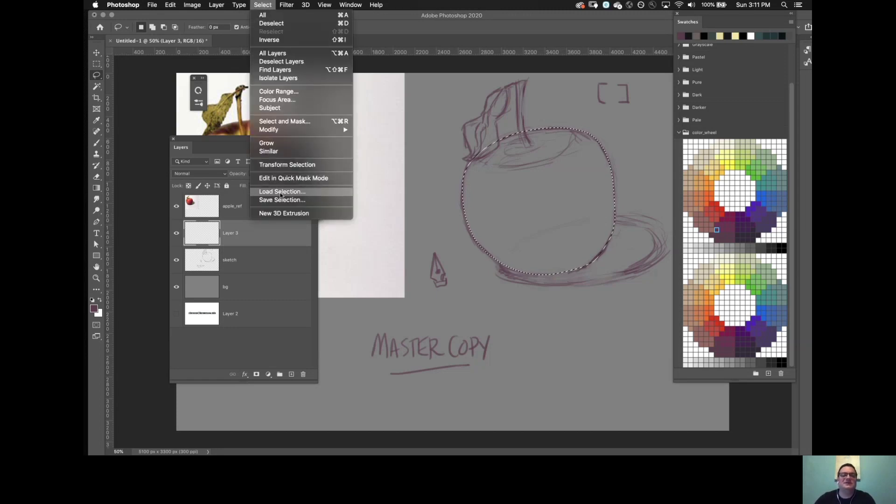
pyautogui.click(282, 199)
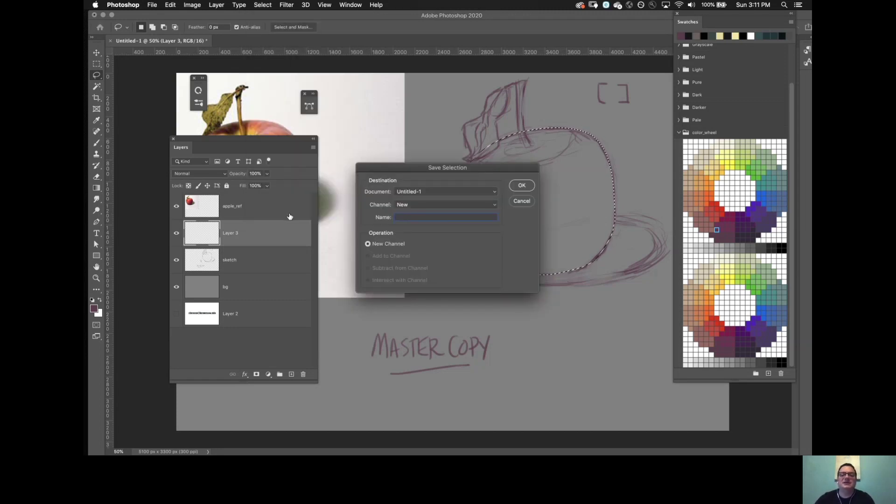
pyautogui.write('appl')
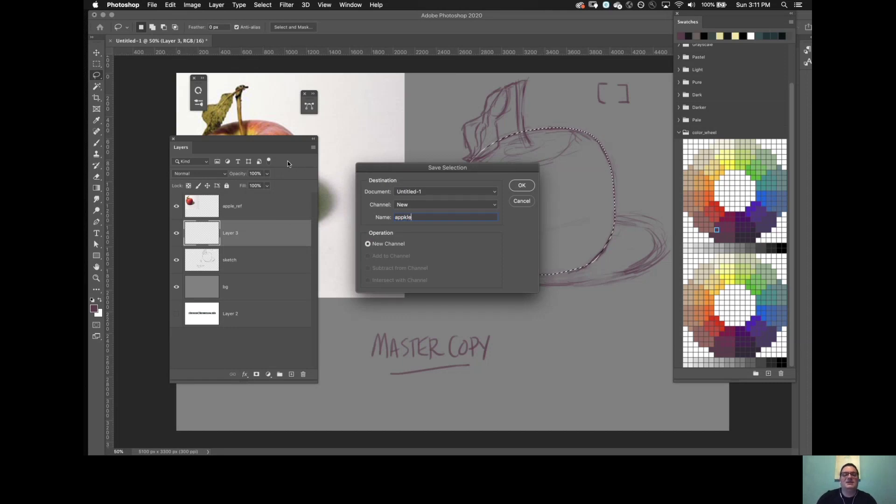
pyautogui.write('e')
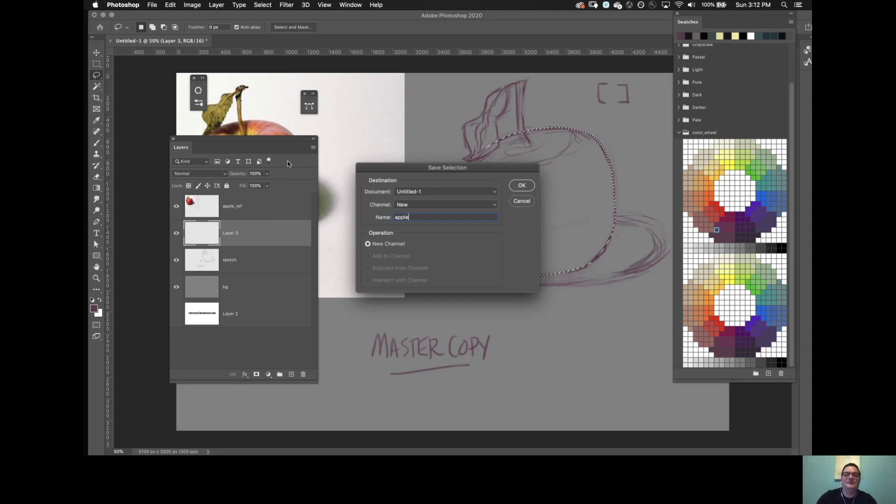
pyautogui.click(522, 185)
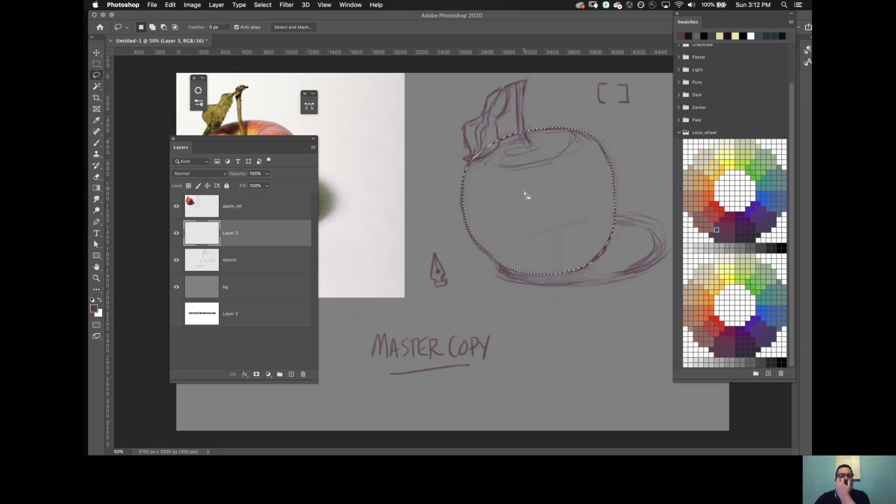
# Save the document as apple.psd in Photoshop format in the Desktop's summer_intensive folder, with Maximize Compatibility on.
pyautogui.click(153, 6)
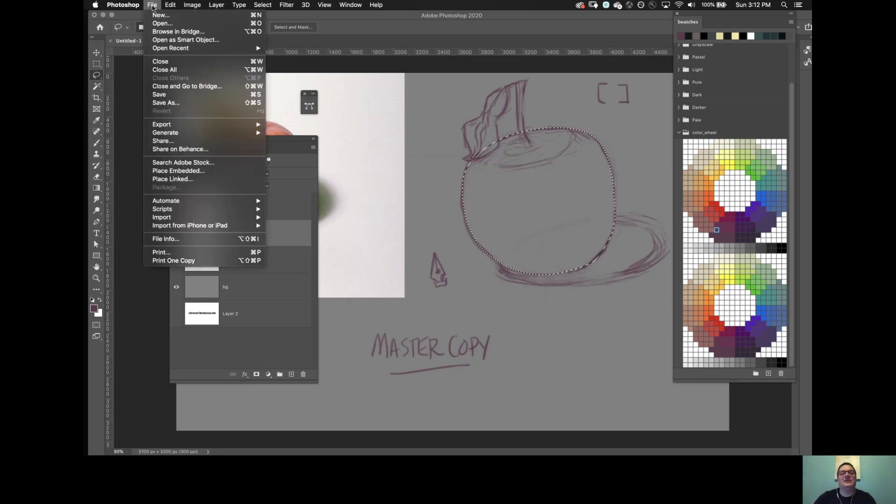
pyautogui.click(164, 103)
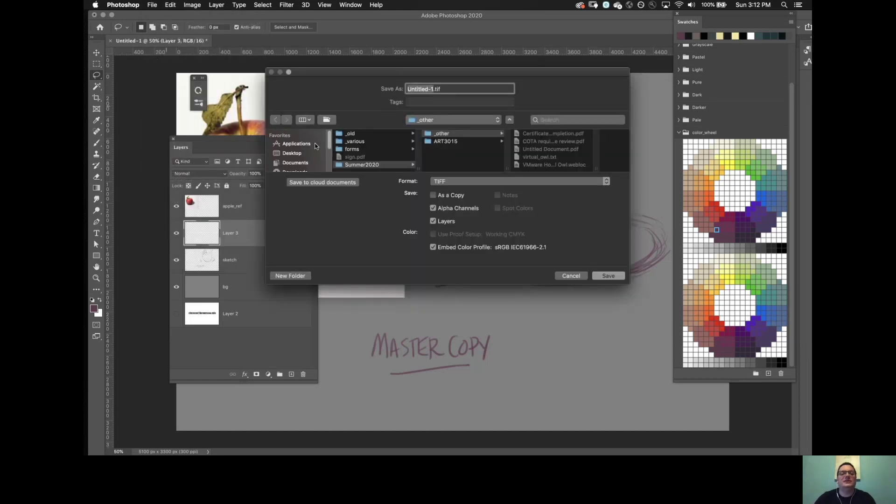
pyautogui.click(292, 154)
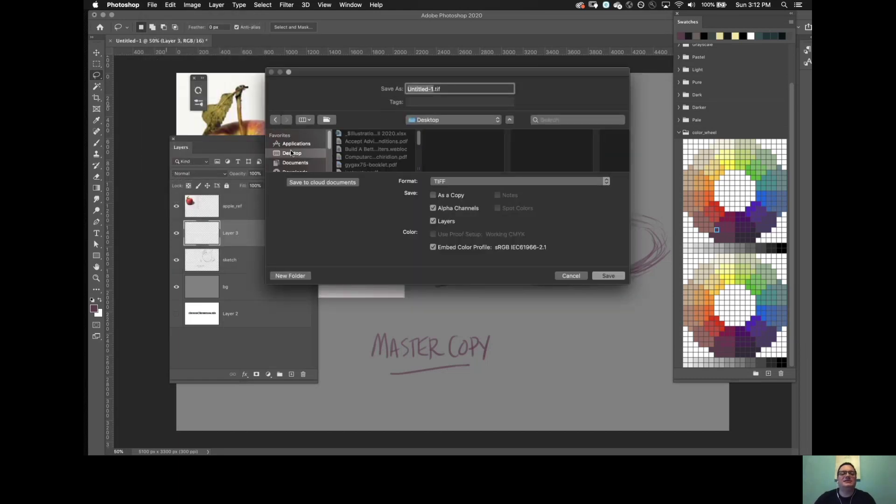
pyautogui.scroll(-10, 406, 154)
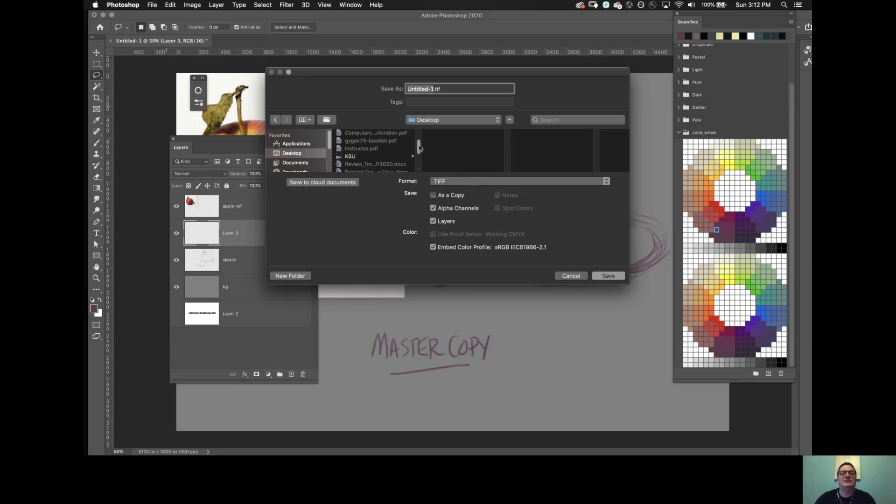
pyautogui.click(380, 161)
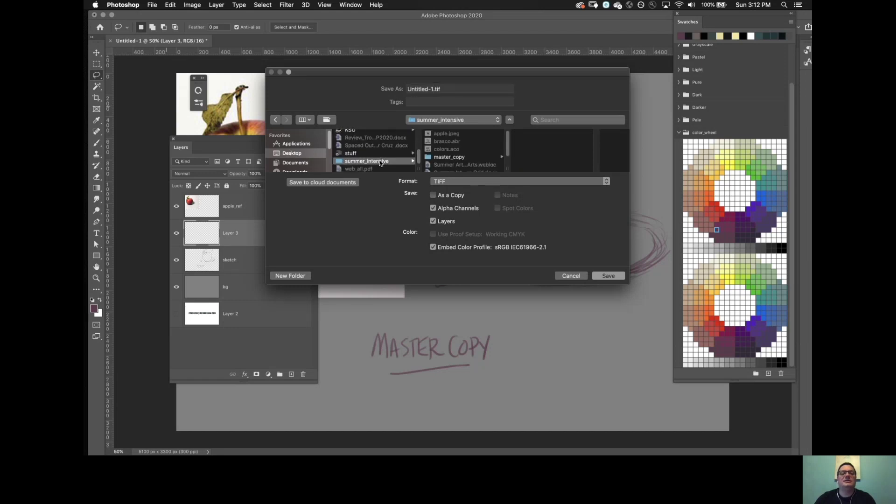
pyautogui.click(448, 181)
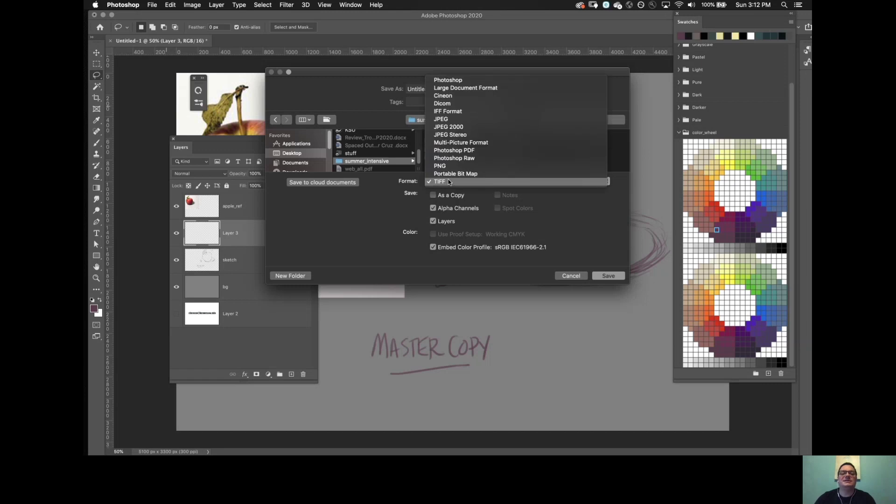
pyautogui.click(464, 83)
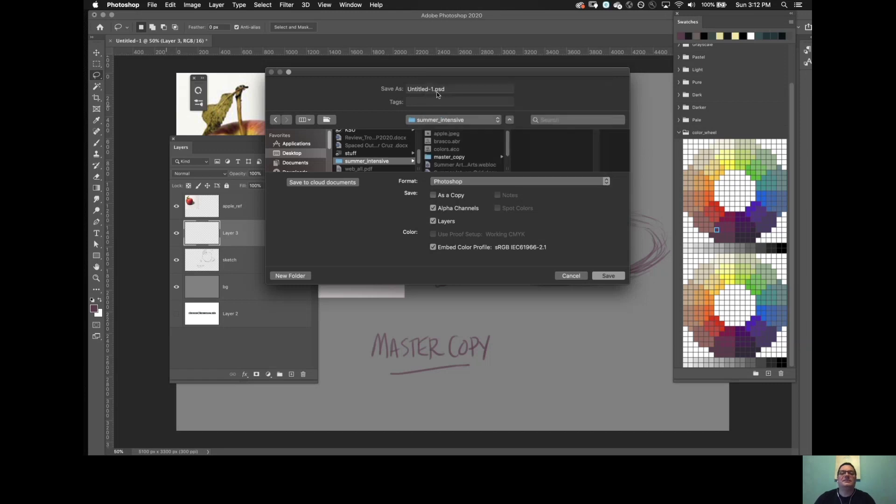
pyautogui.write('apple')
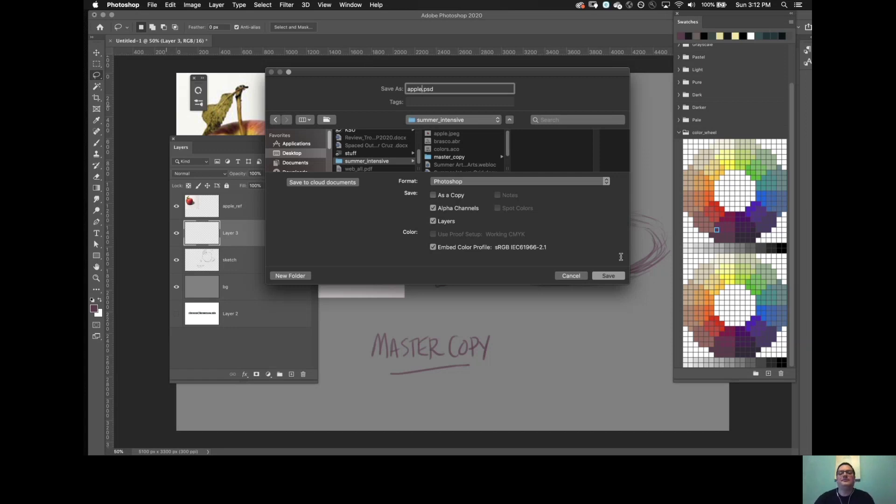
pyautogui.click(608, 275)
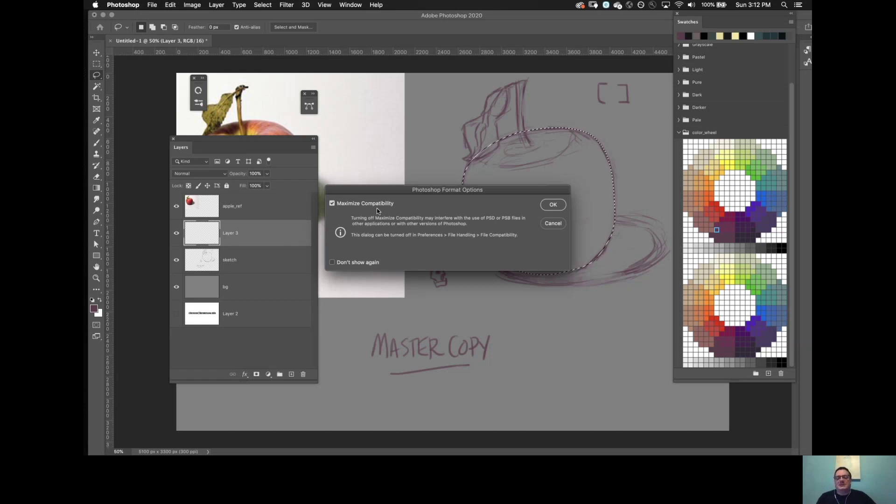
pyautogui.click(552, 205)
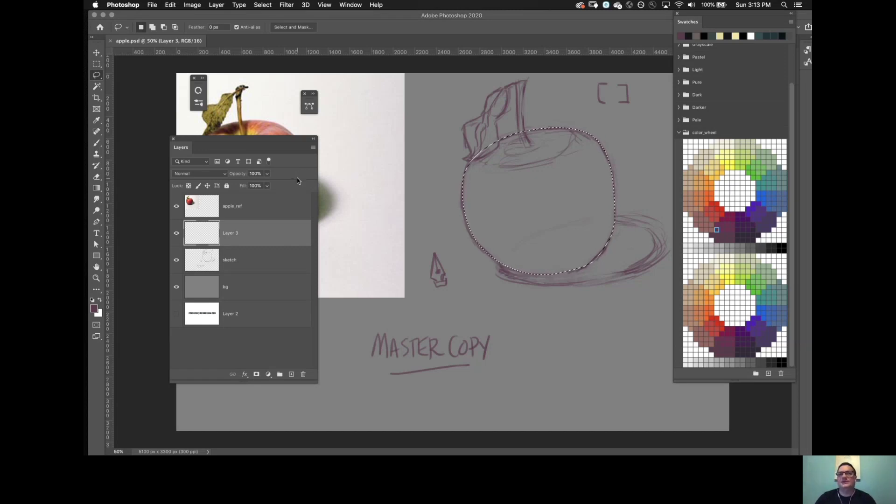
# Lock Layer 3 and unlock it again.
pyautogui.click(152, 5)
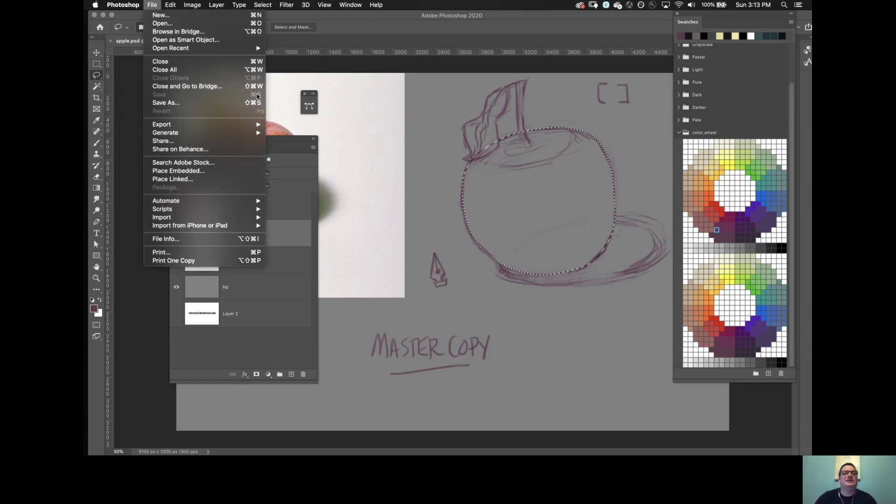
pyautogui.click(451, 124)
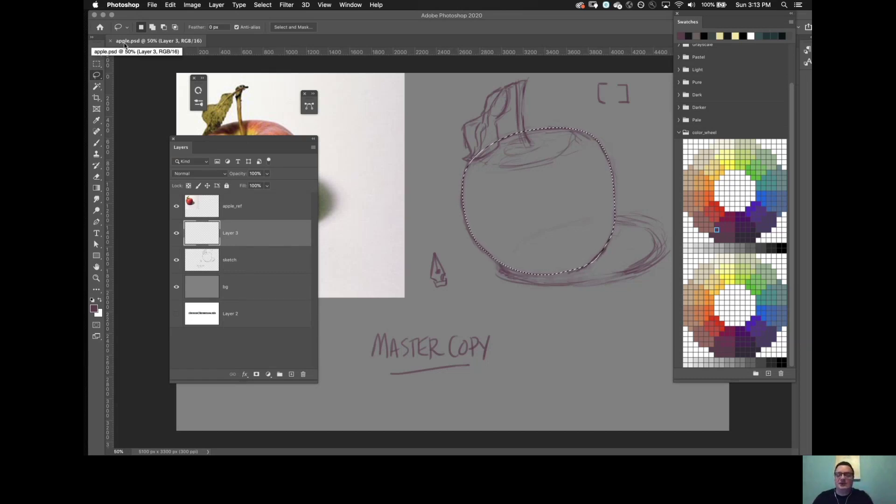
pyautogui.press('super+slash')
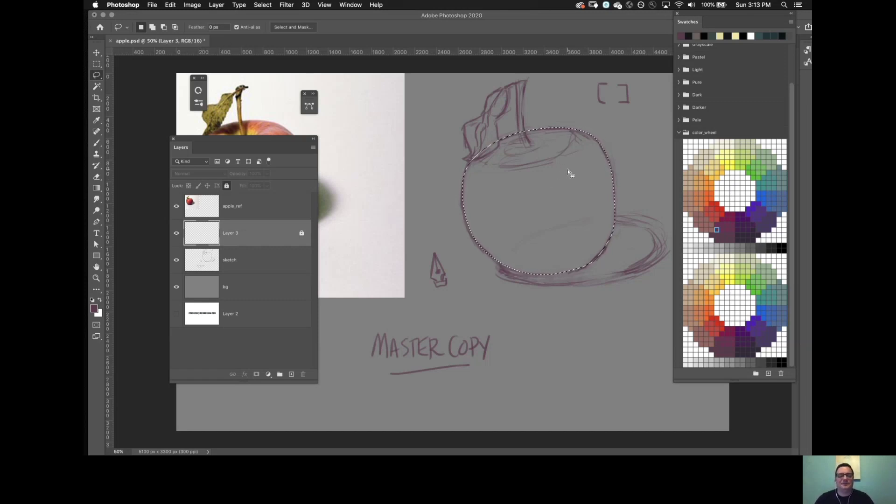
pyautogui.click(226, 185)
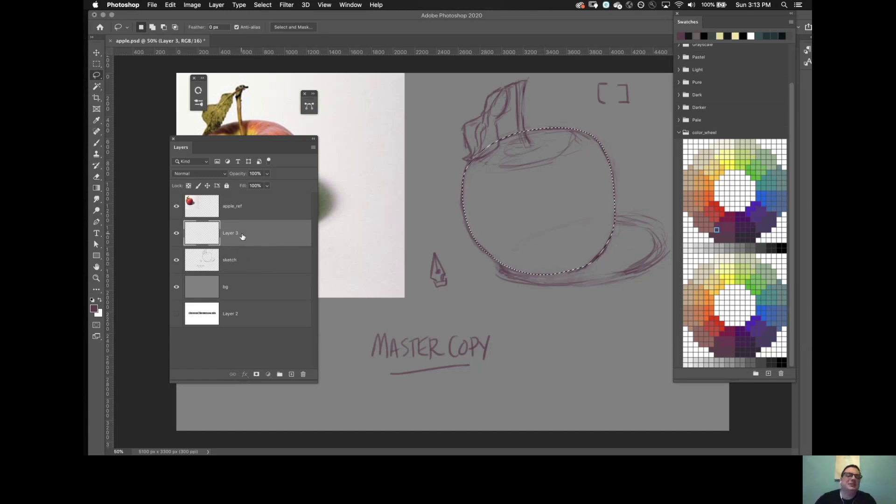
# Move Layer 3 beneath the sketch layer, rename it apple, and keep it as the active layer.
pyautogui.moveTo(242, 237); pyautogui.dragTo(240, 265)
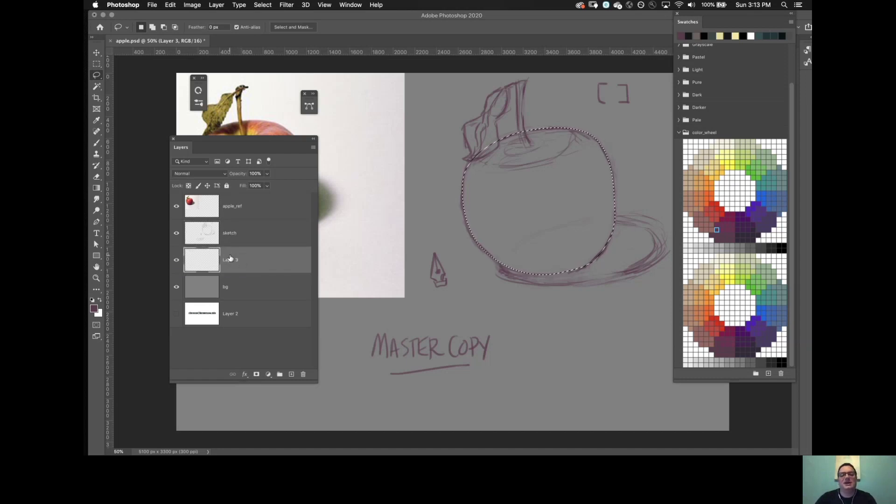
pyautogui.doubleClick(230, 260)
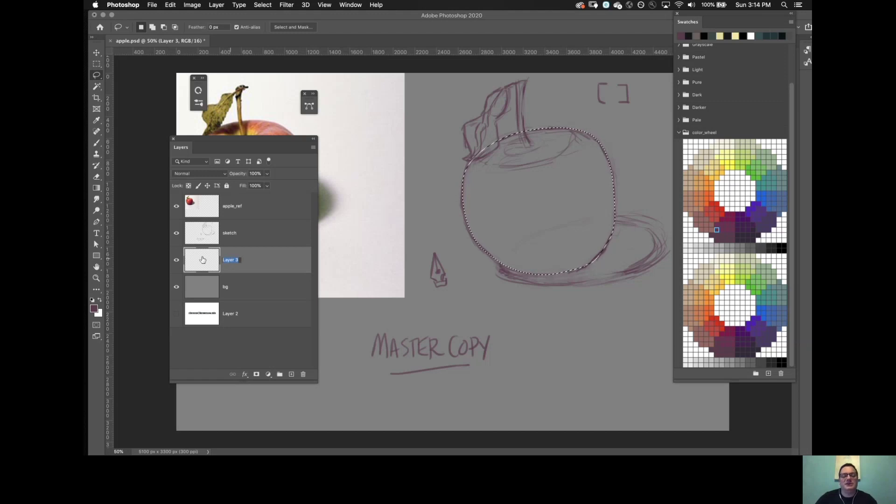
pyautogui.write('apple')
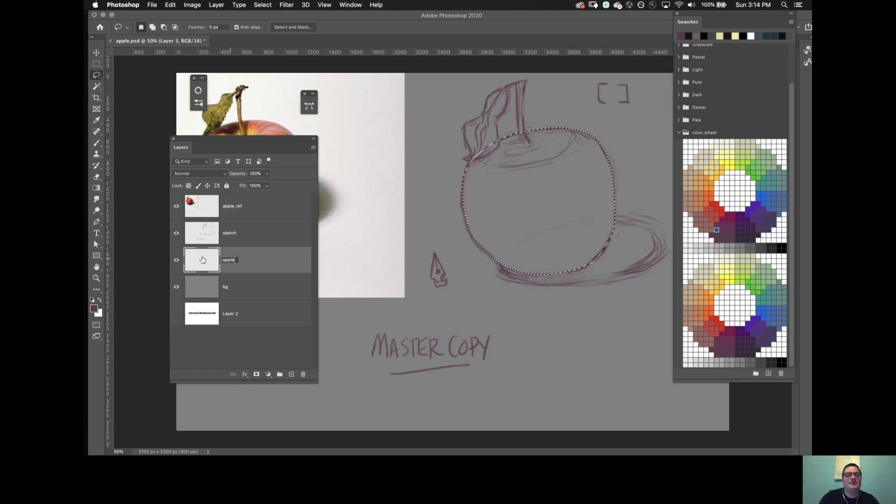
pyautogui.click(275, 299)
pyautogui.click(265, 268)
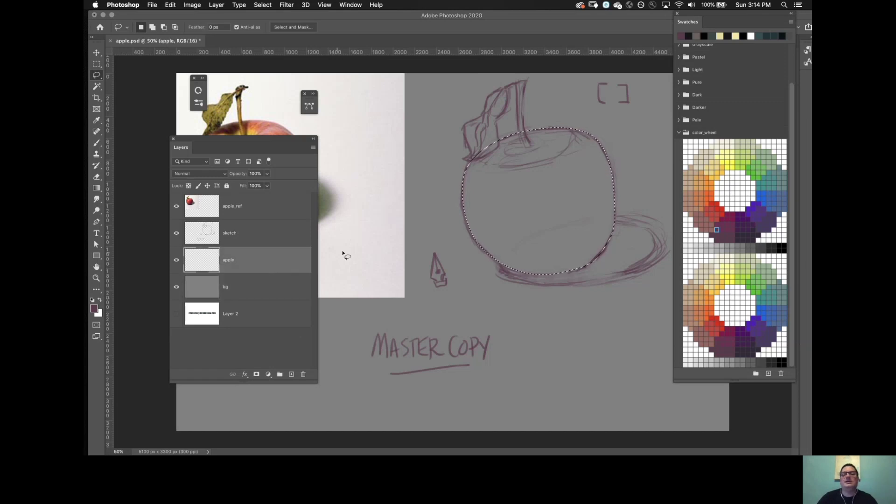
# Pick a medium red from the color_wheel swatches as the foreground color and bring up the Color picker over the layer list.
pyautogui.click(711, 219)
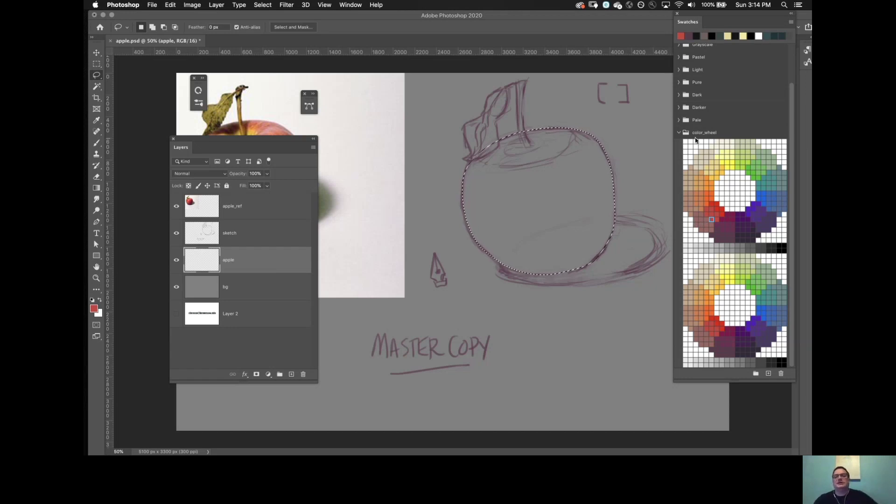
pyautogui.moveTo(709, 17); pyautogui.dragTo(669, 37)
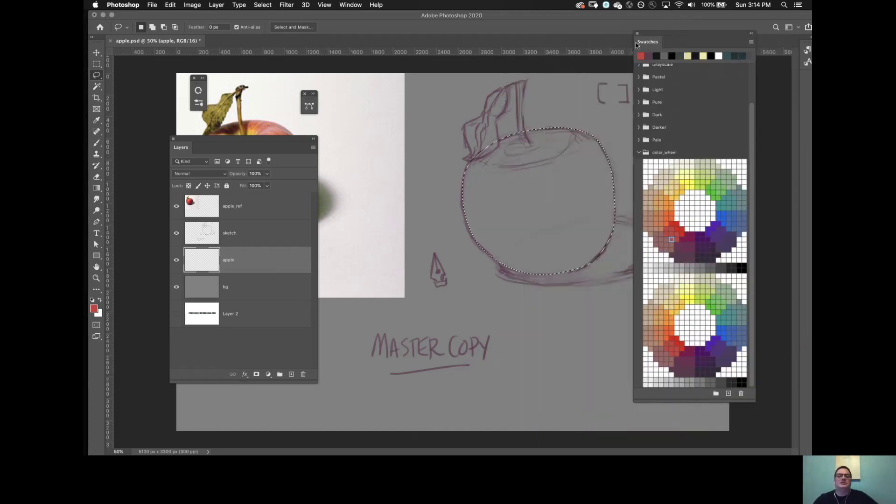
pyautogui.click(350, 4)
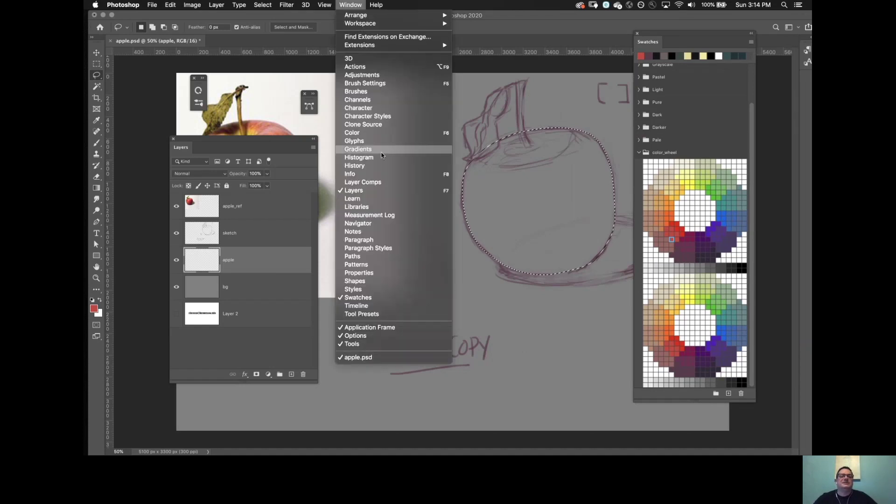
pyautogui.click(394, 139)
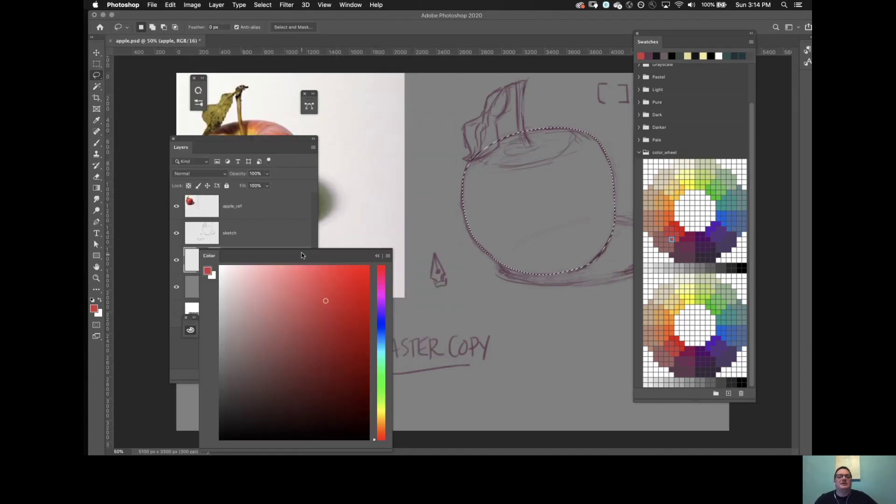
pyautogui.moveTo(299, 257); pyautogui.dragTo(344, 167)
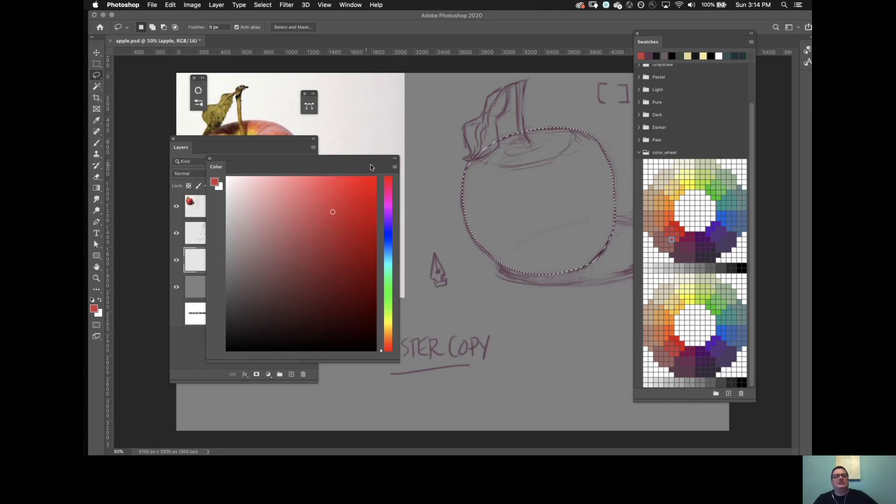
# Try the RGB Spectrum and CMYK Spectrum displays in the Color picker, returning to Hue Cube after each one.
pyautogui.click(395, 167)
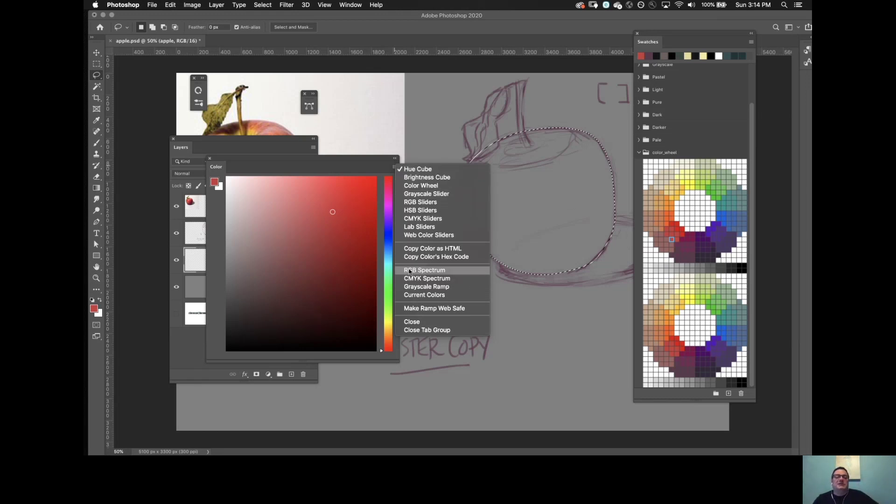
pyautogui.click(409, 271)
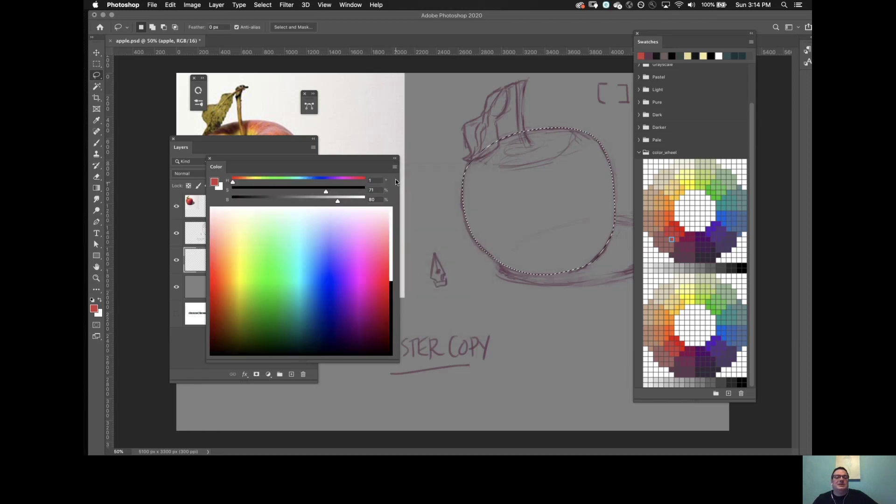
pyautogui.click(394, 168)
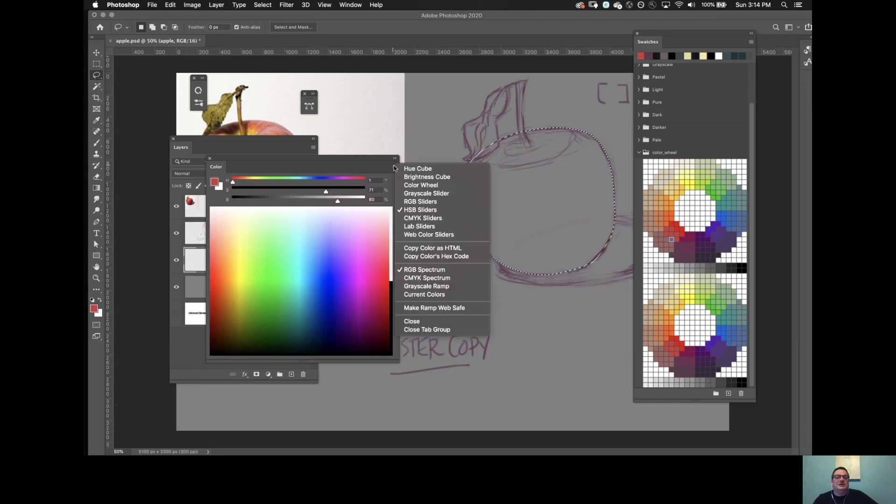
pyautogui.click(417, 170)
pyautogui.click(393, 166)
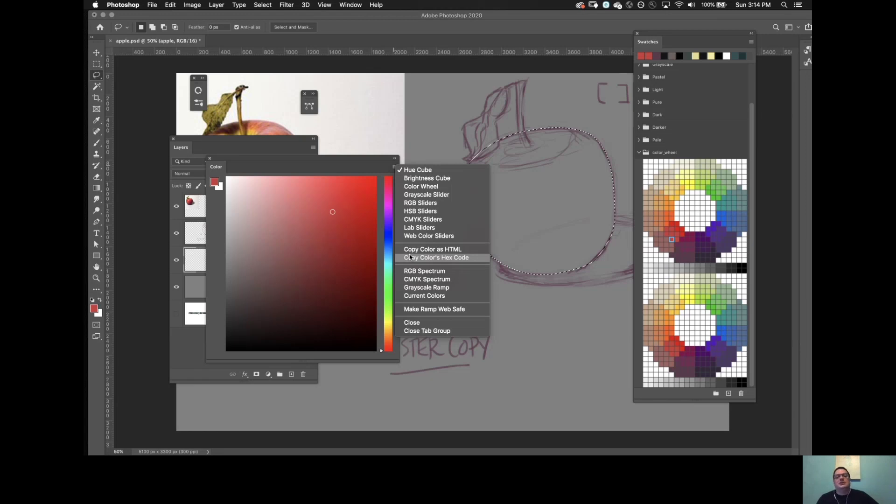
pyautogui.click(428, 280)
pyautogui.click(395, 167)
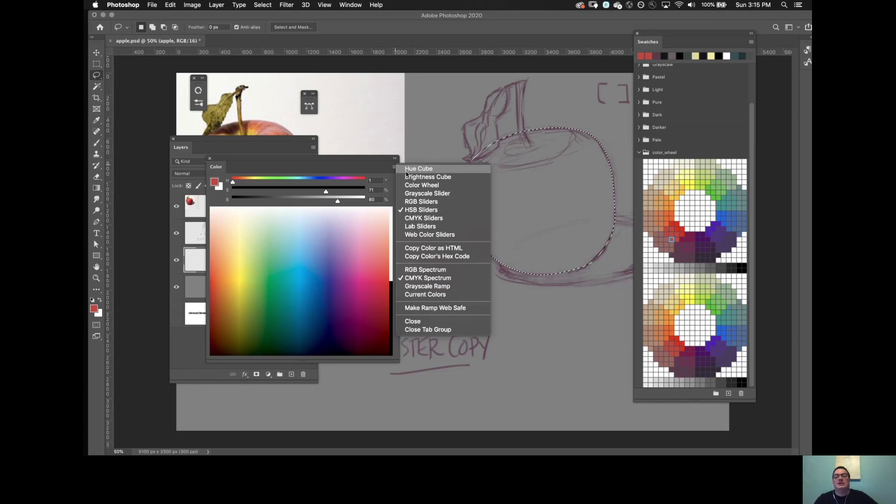
pyautogui.click(406, 171)
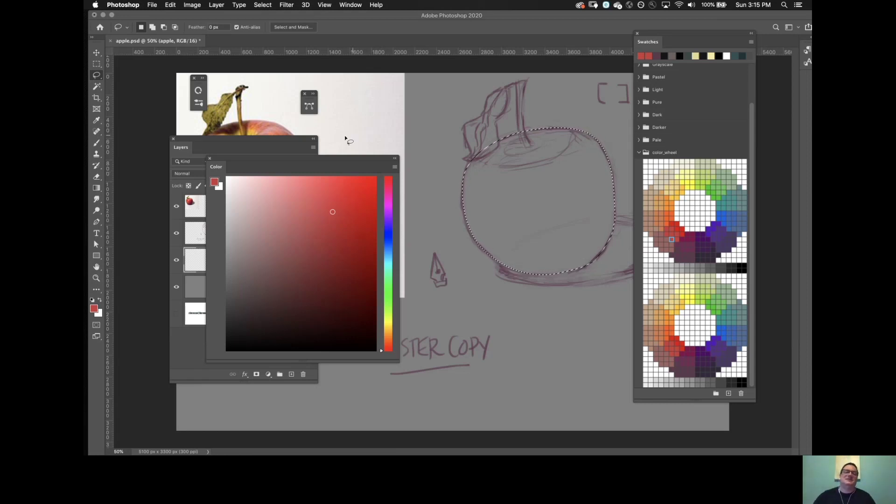
# Try darker and brighter reds in the hue cube, ending on a bright, saturated red as the foreground color.
pyautogui.moveTo(334, 212); pyautogui.dragTo(313, 239)
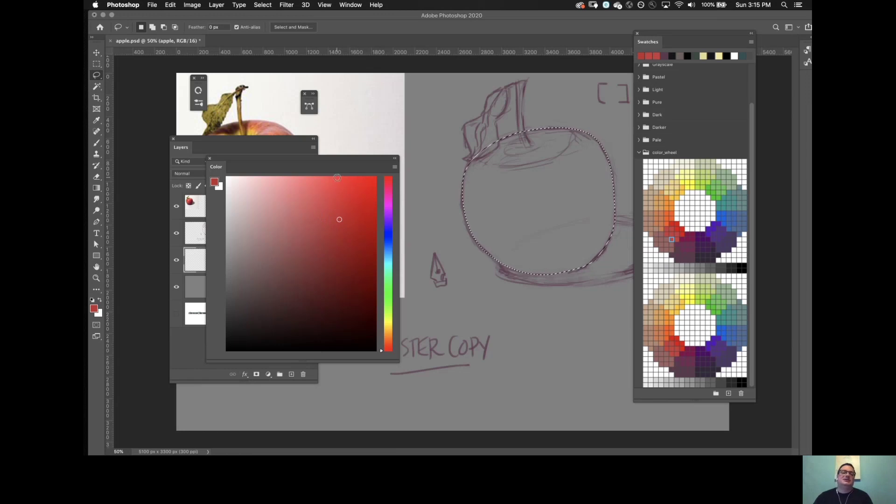
pyautogui.moveTo(340, 220); pyautogui.dragTo(368, 187)
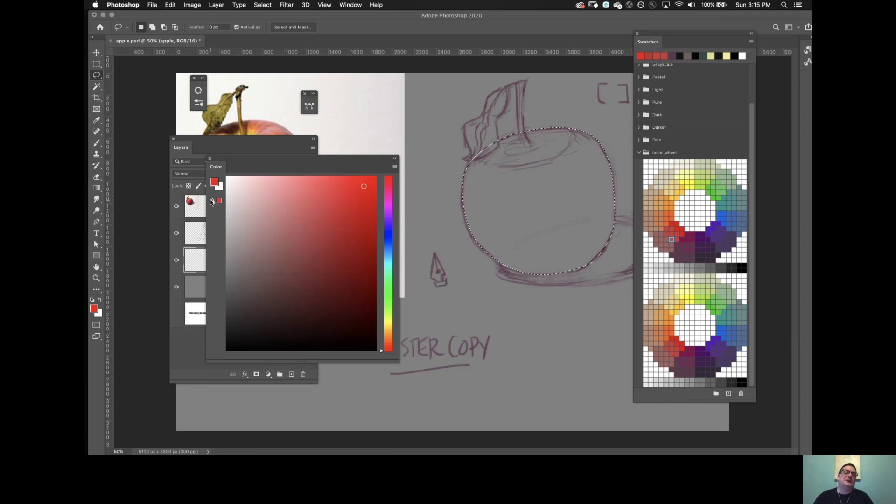
pyautogui.click(363, 187)
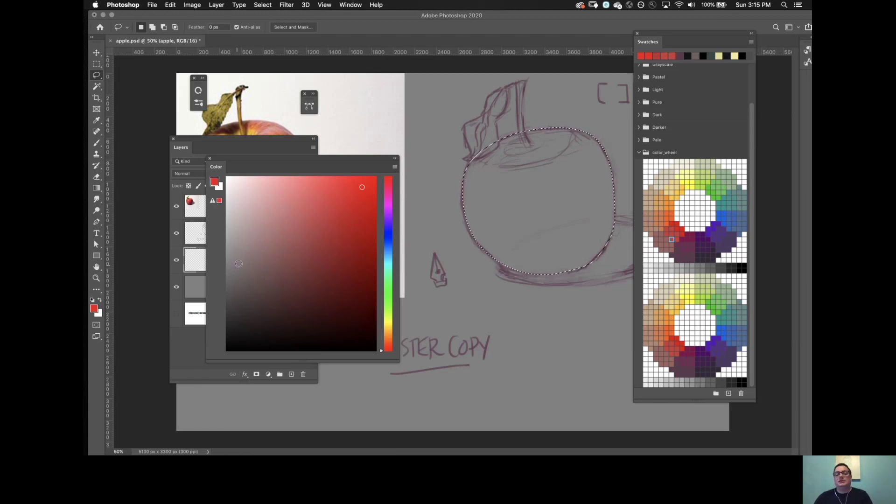
# Try several red, orange and yellow swatches from the upper color_wheel as the foreground color.
pyautogui.click(677, 229)
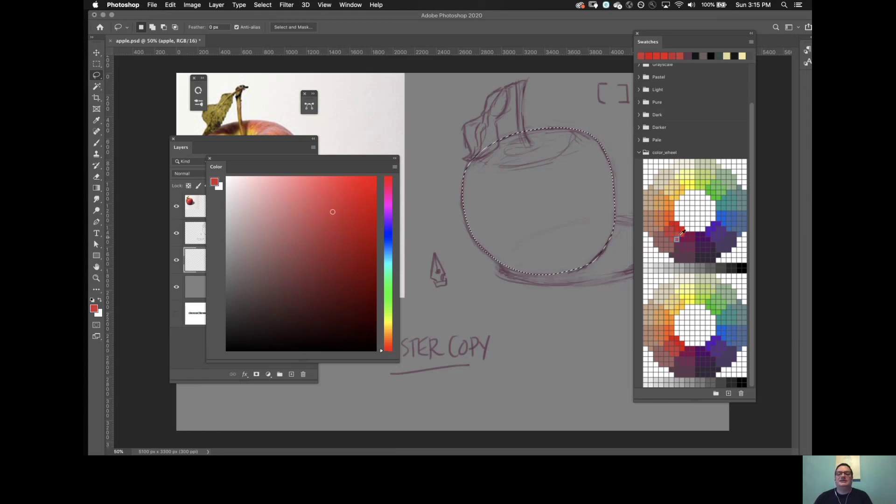
pyautogui.click(683, 233)
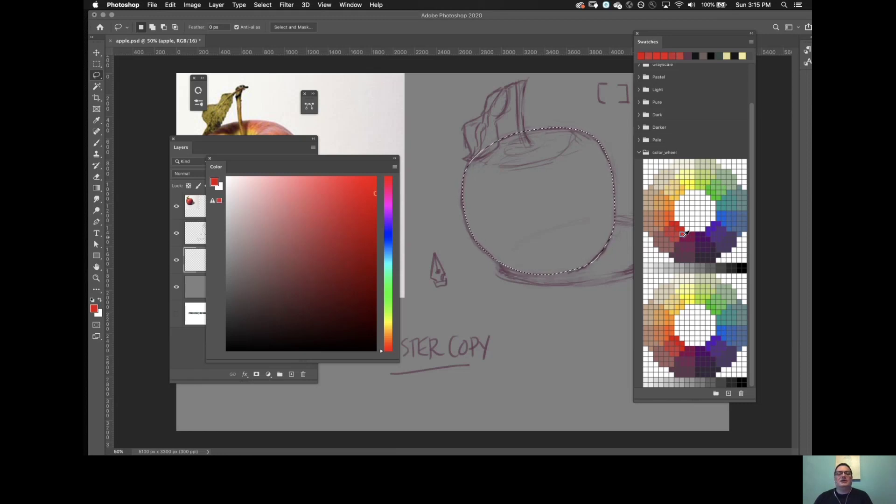
pyautogui.click(677, 235)
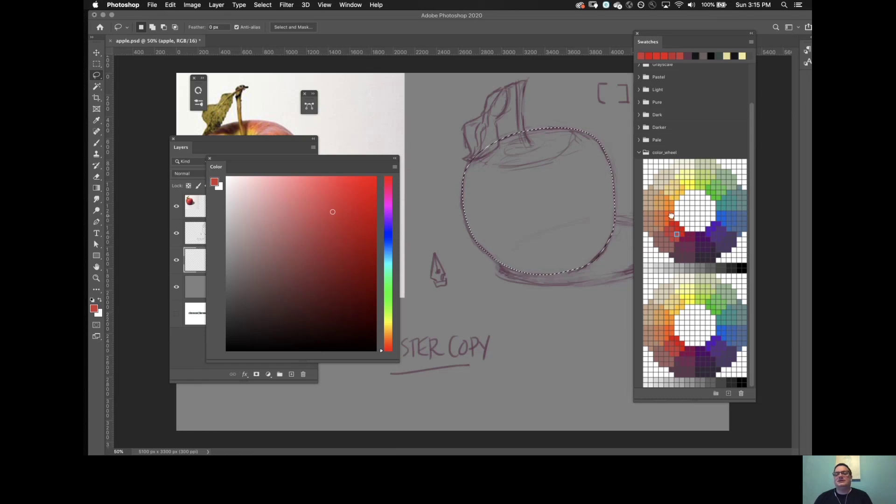
pyautogui.click(674, 215)
pyautogui.click(678, 188)
pyautogui.click(683, 187)
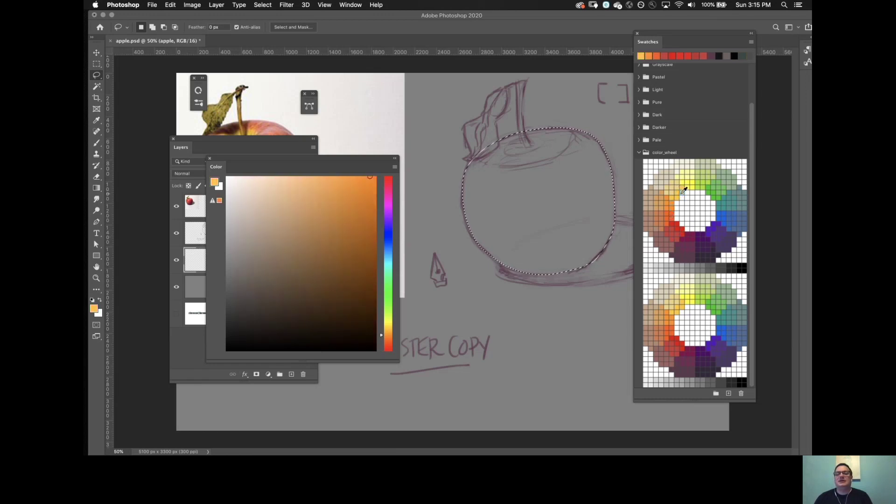
# Pick the medium red swatch from the upper color_wheel and shift it to a slightly darker red in the hue cube.
pyautogui.click(677, 235)
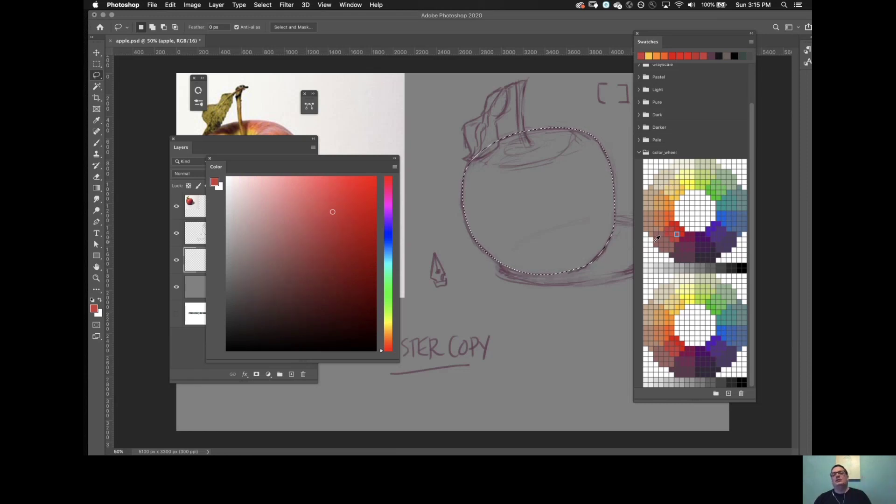
pyautogui.click(335, 220)
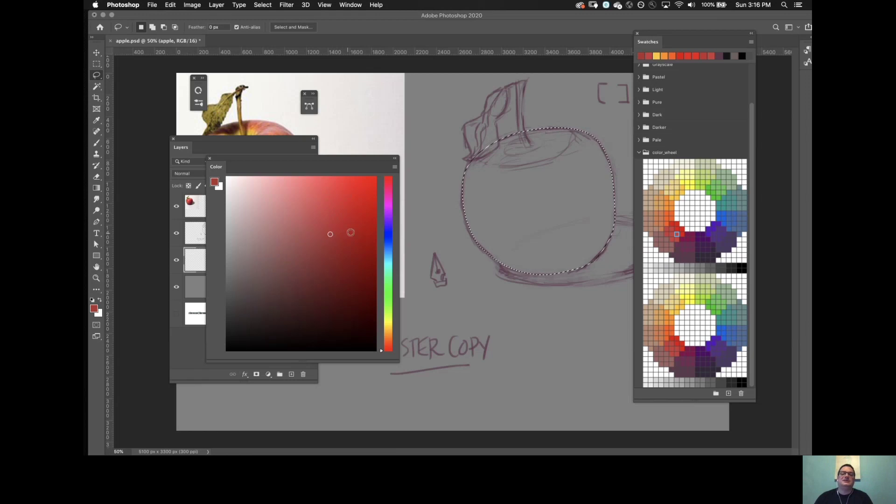
pyautogui.click(330, 238)
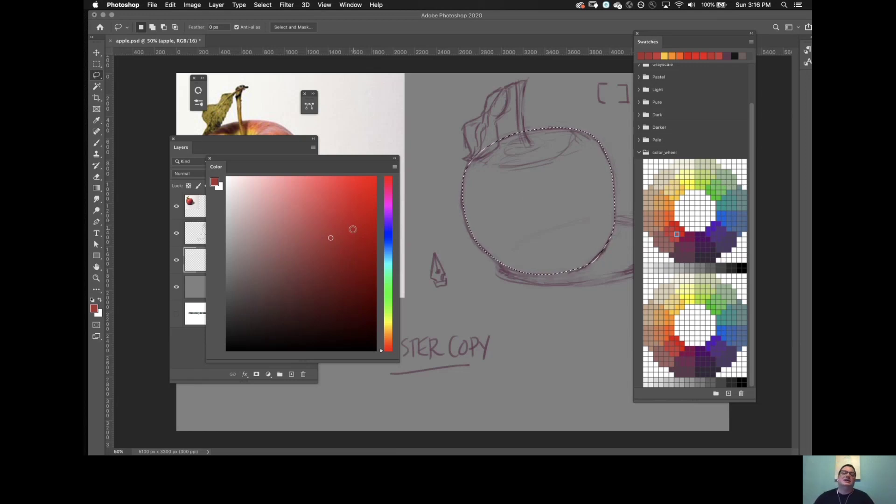
# Choose a dark, moderately saturated red as the foreground colour and move the floating panels off the reference apple for comparison.
pyautogui.click(331, 240)
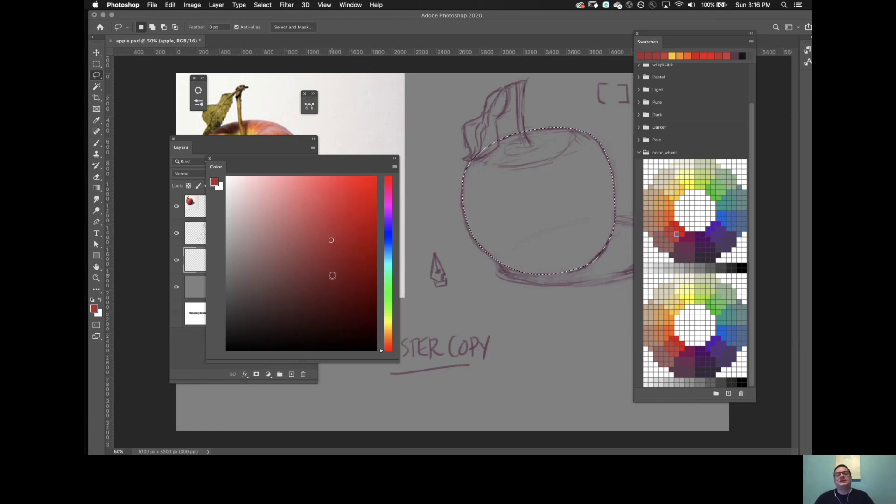
pyautogui.moveTo(381, 337); pyautogui.dragTo(383, 357)
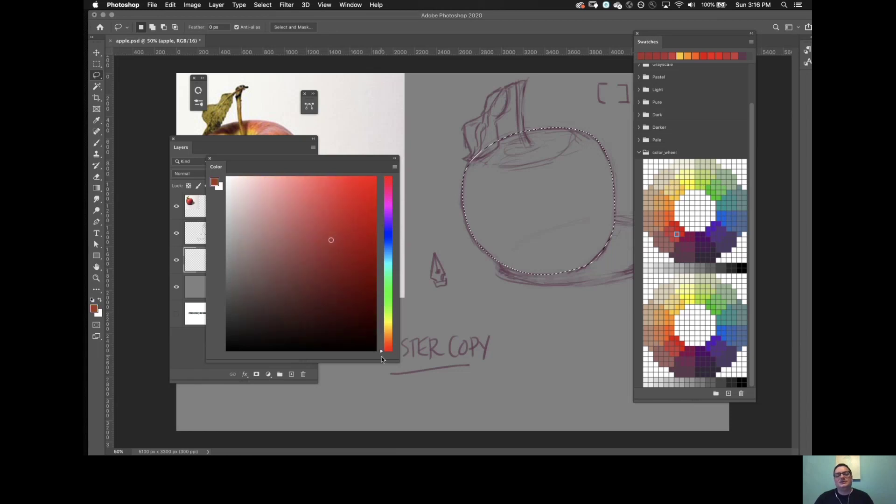
pyautogui.click(672, 228)
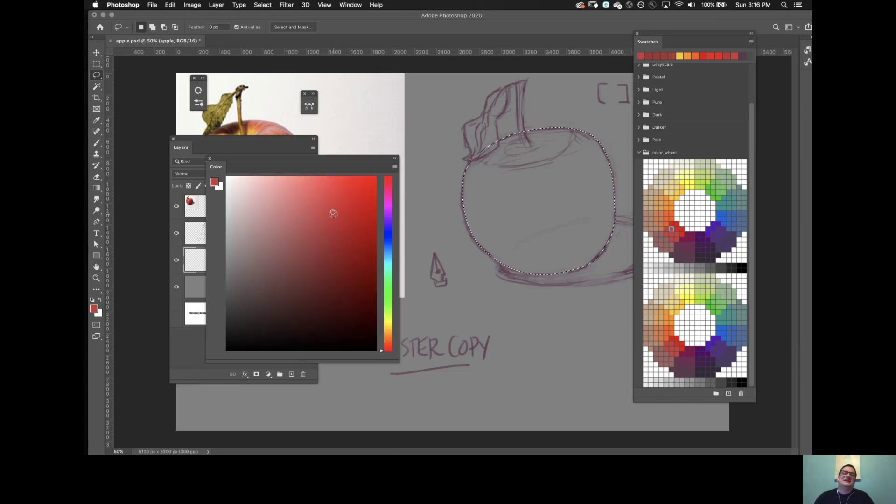
pyautogui.click(335, 224)
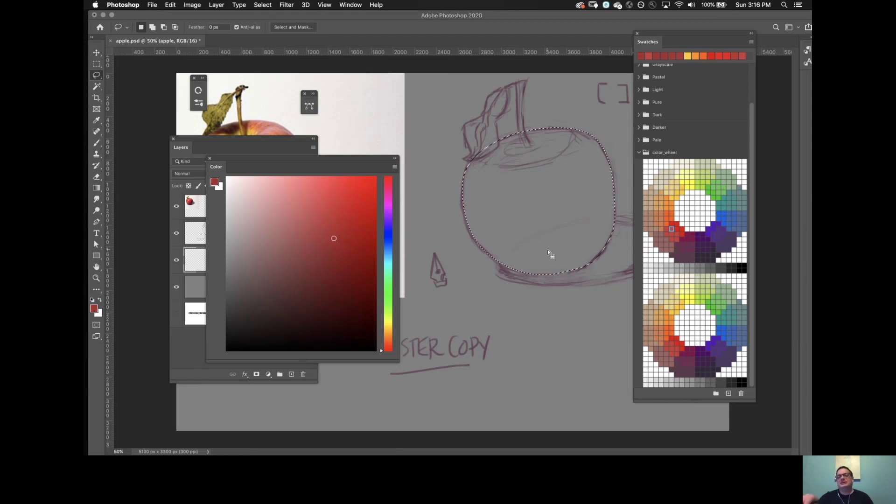
pyautogui.moveTo(284, 138); pyautogui.dragTo(195, 286)
pyautogui.moveTo(308, 168); pyautogui.dragTo(397, 230)
pyautogui.moveTo(424, 301); pyautogui.dragTo(430, 311)
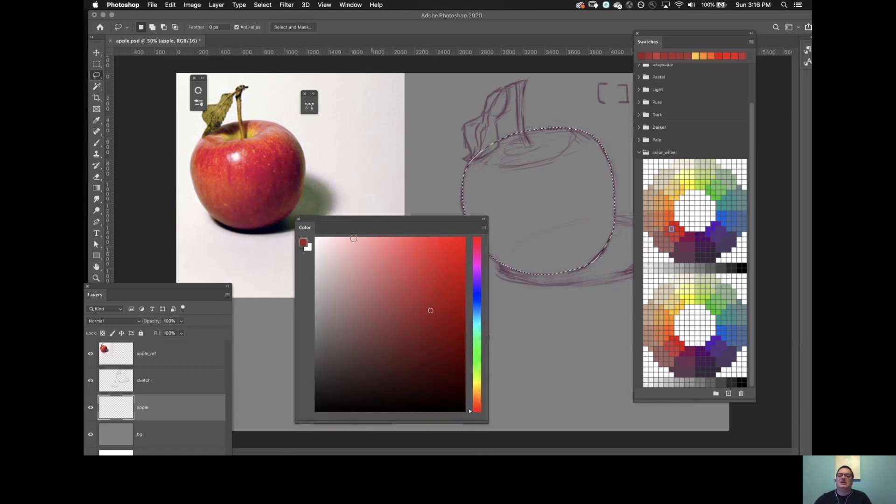
pyautogui.click(433, 312)
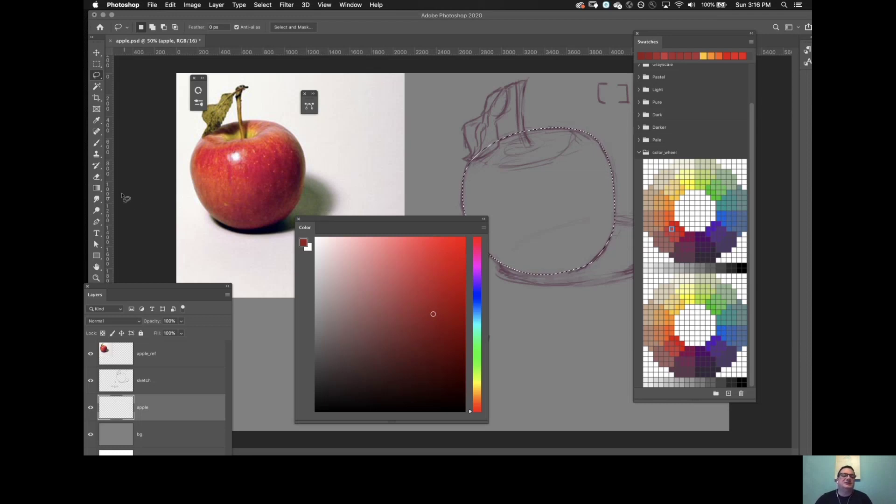
# Compare the chosen red with the reference apple's skin up close and fine-tune the dark red foreground colour.
pyautogui.click(96, 278)
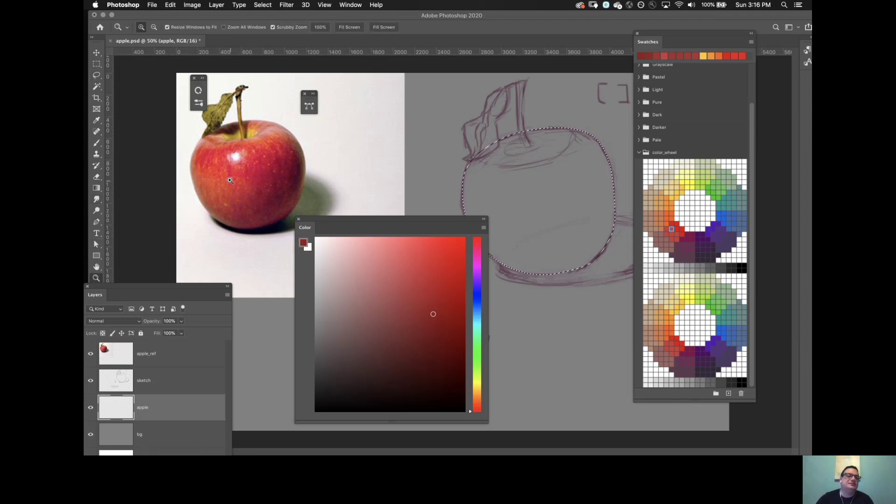
pyautogui.moveTo(230, 179); pyautogui.dragTo(308, 165)
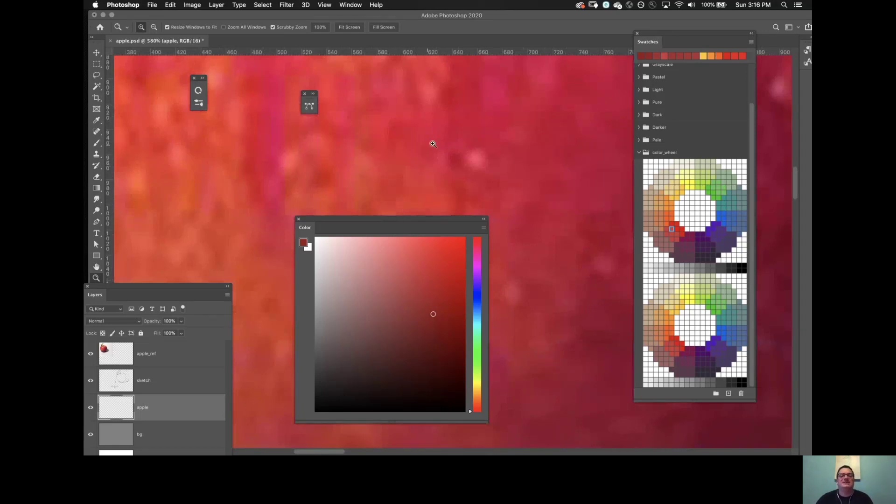
pyautogui.moveTo(454, 142)
pyautogui.mouseDown()
pyautogui.moveTo(414, 141)
pyautogui.moveTo(459, 142)
pyautogui.mouseUp()
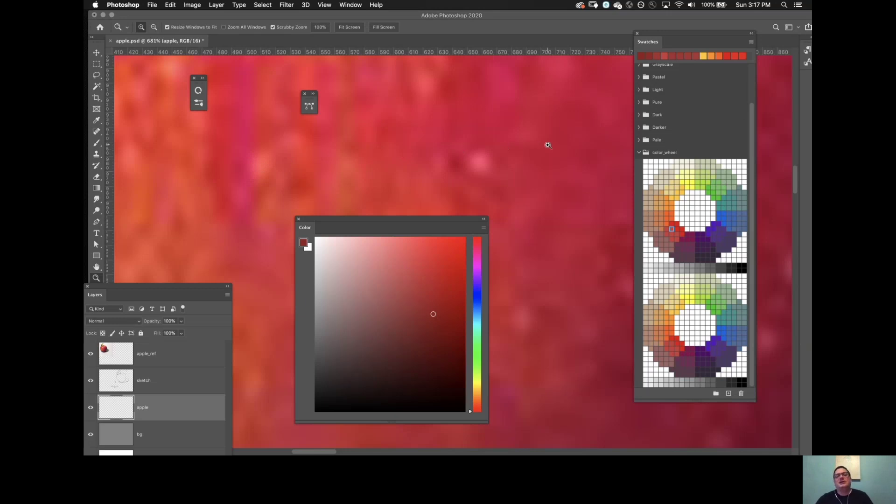
pyautogui.moveTo(547, 145)
pyautogui.mouseDown()
pyautogui.moveTo(390, 156)
pyautogui.moveTo(462, 153)
pyautogui.moveTo(440, 161)
pyautogui.mouseUp()
pyautogui.moveTo(387, 218); pyautogui.dragTo(404, 209)
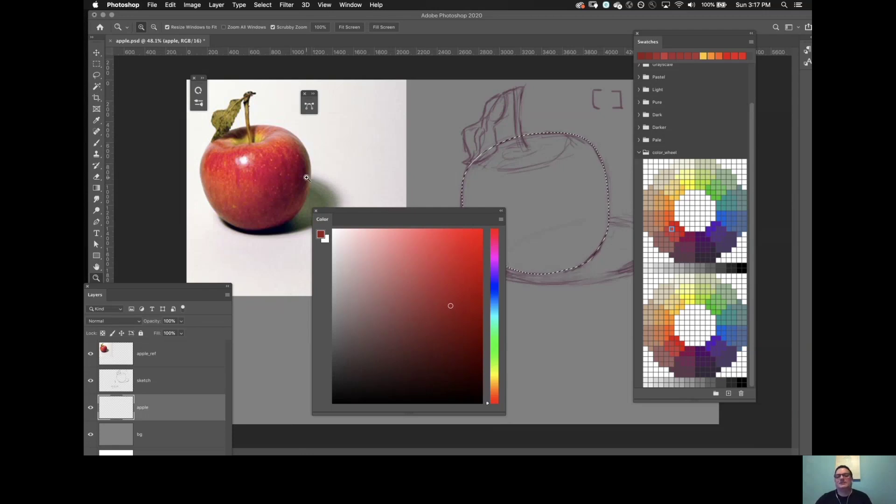
pyautogui.moveTo(391, 215); pyautogui.dragTo(353, 224)
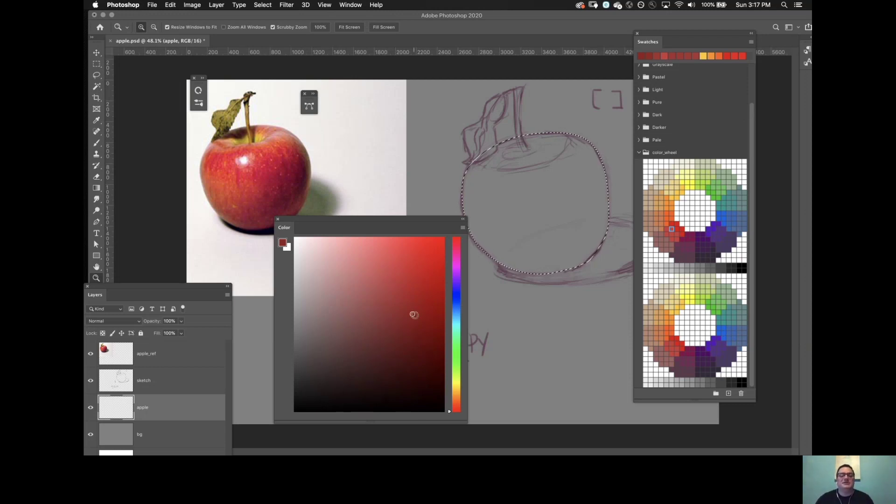
pyautogui.click(412, 314)
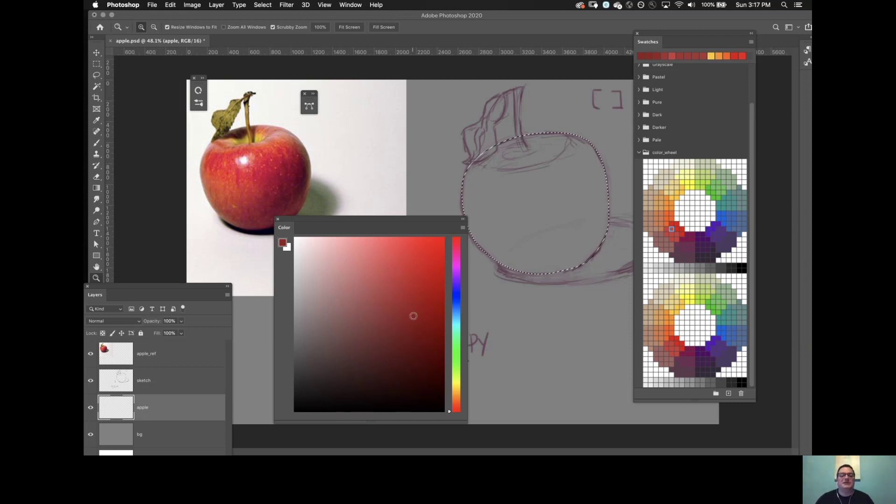
# Fill the apple-shaped selection on the apple layer with the foreground colour in Normal mode at 100% opacity.
pyautogui.click(194, 6)
pyautogui.moveTo(171, 5)
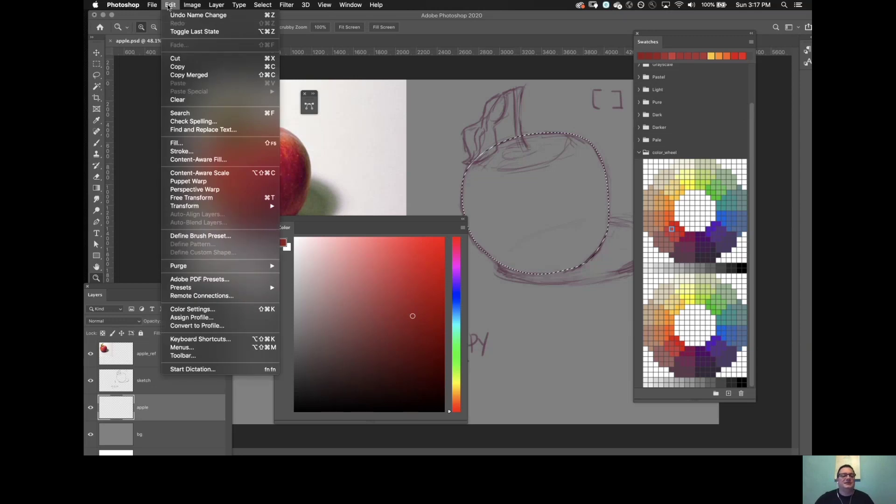
pyautogui.click(194, 144)
pyautogui.click(445, 192)
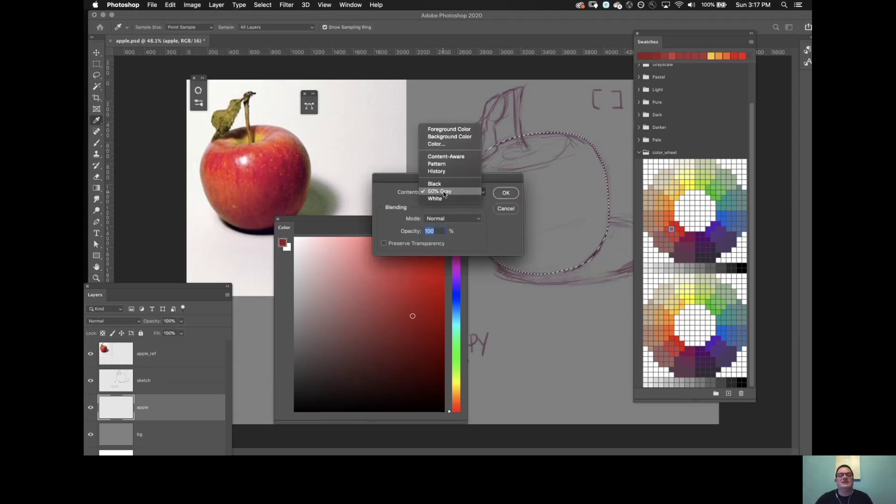
pyautogui.click(446, 133)
pyautogui.click(506, 193)
pyautogui.press('z')
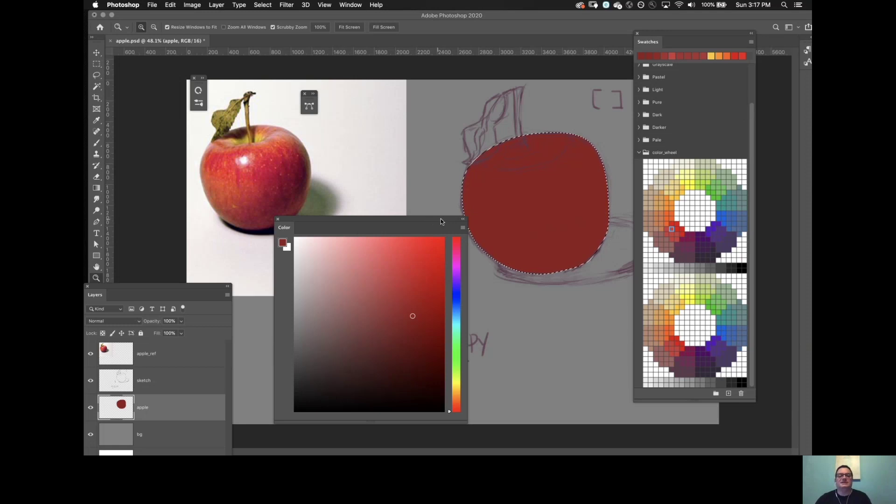
# Collapse the colour picker and set the sketch layer's blend mode to Multiply.
pyautogui.moveTo(426, 219); pyautogui.dragTo(429, 194)
pyautogui.click(464, 194)
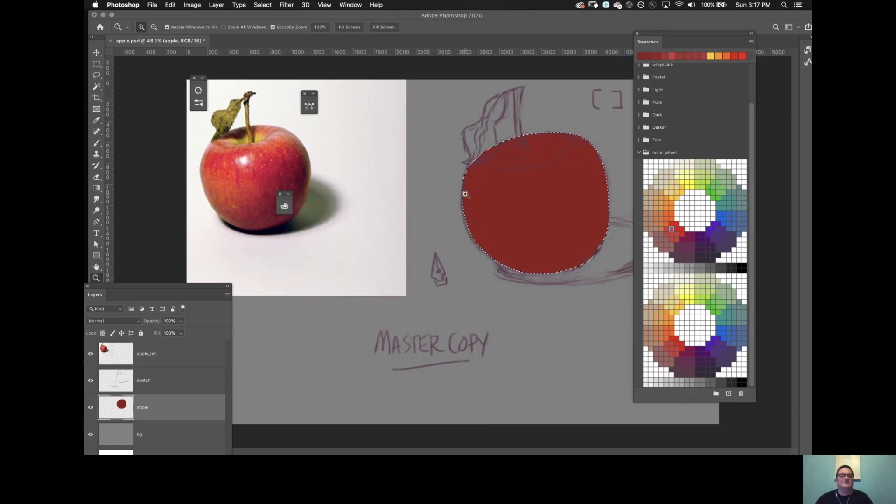
pyautogui.moveTo(121, 295); pyautogui.dragTo(189, 186)
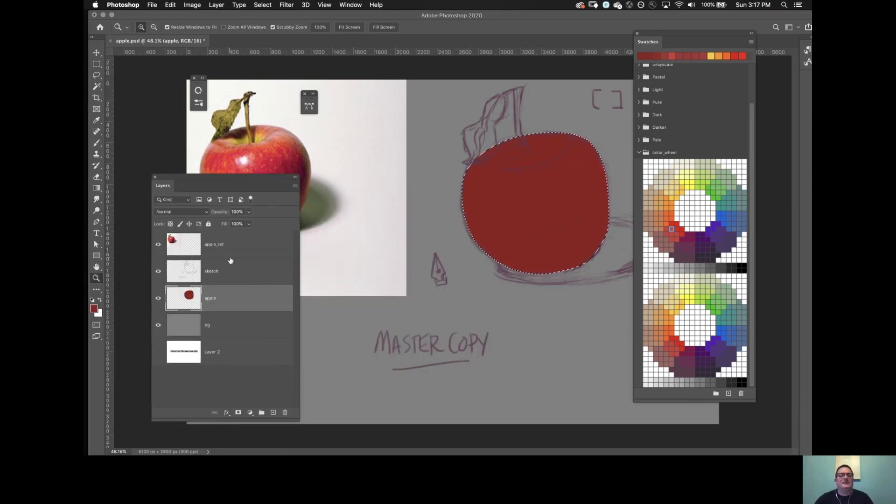
pyautogui.click(231, 271)
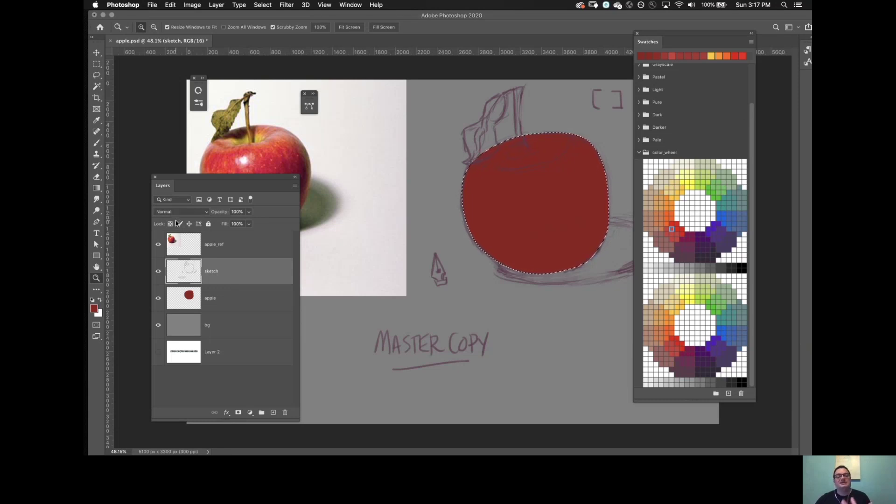
pyautogui.click(191, 213)
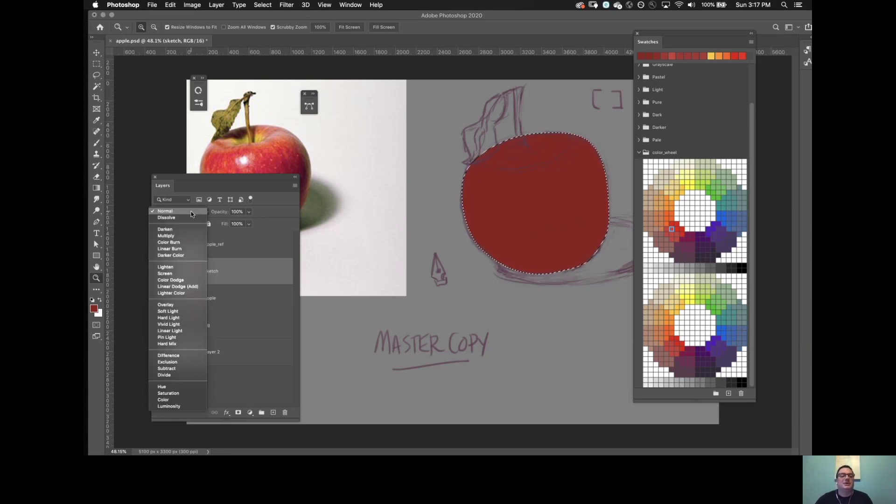
pyautogui.click(191, 236)
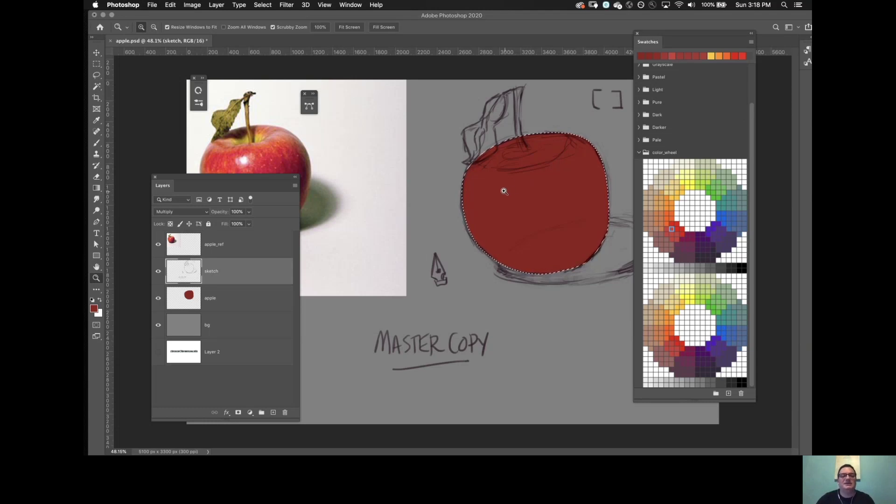
# Deselect the apple-shaped selection.
pyautogui.click(263, 5)
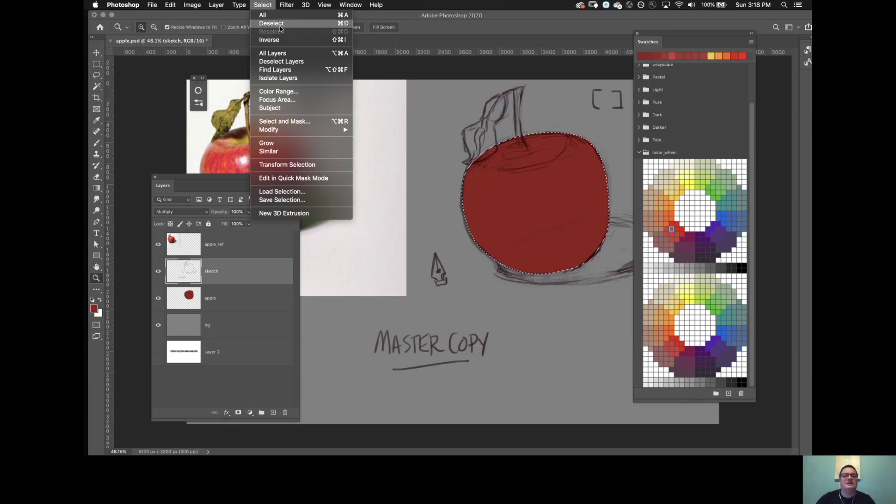
pyautogui.click(466, 112)
pyautogui.press('super+d')
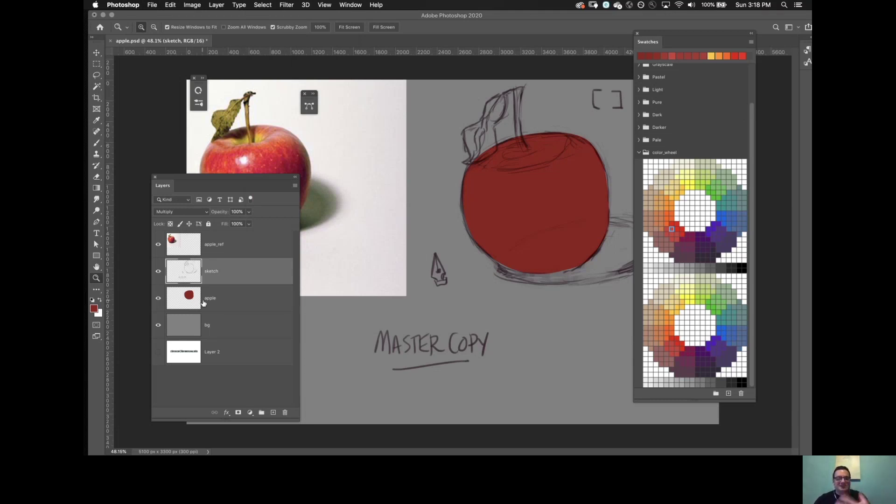
# Create a new layer directly above the apple layer and name it "leaf & stem".
pyautogui.click(223, 292)
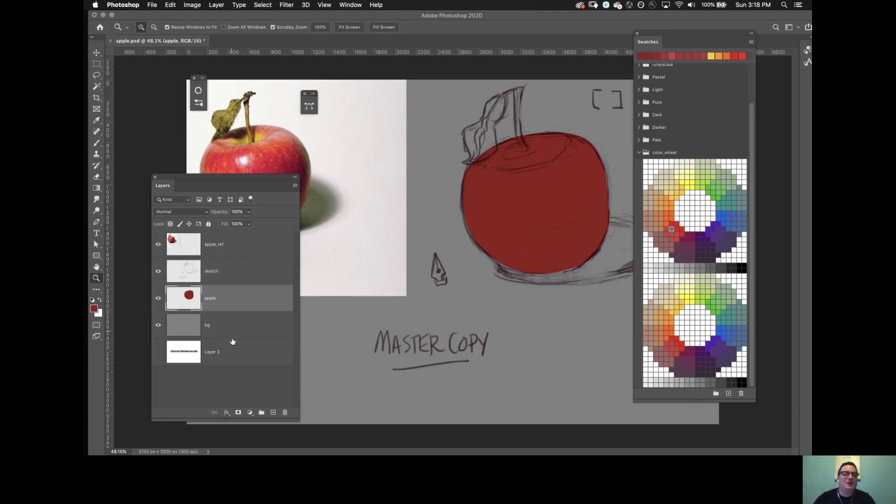
pyautogui.click(273, 412)
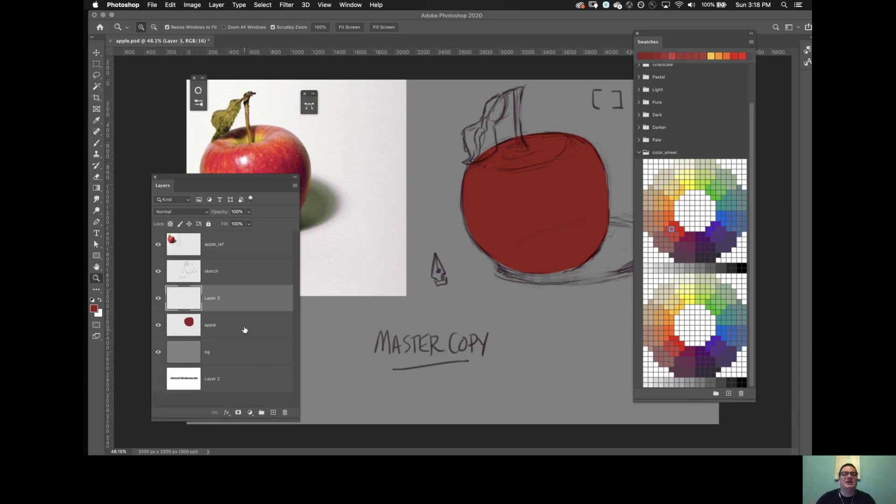
pyautogui.doubleClick(212, 298)
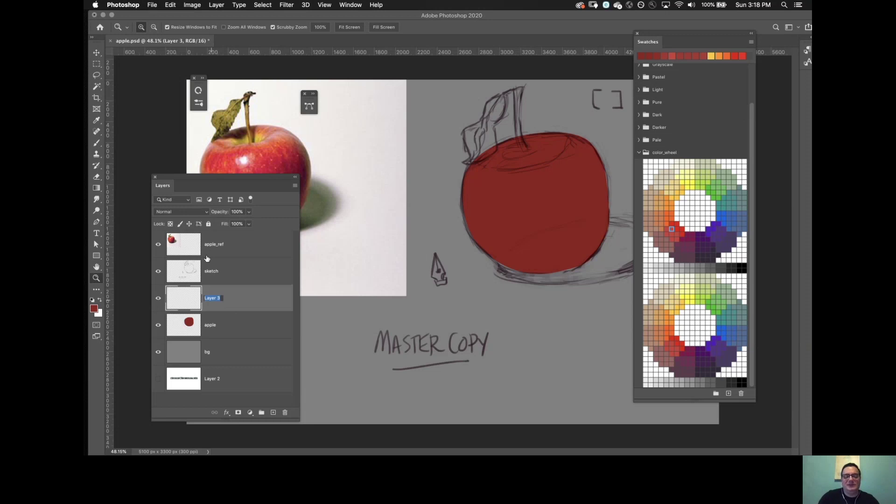
pyautogui.write('leaf & stem')
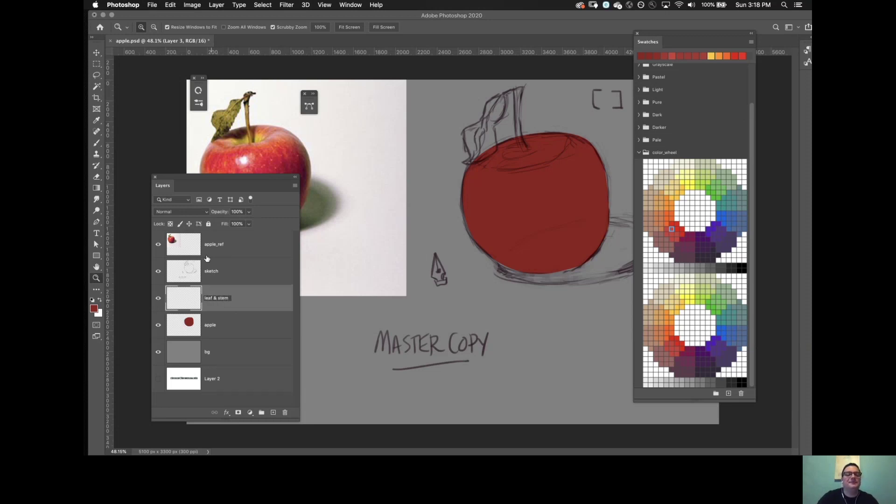
pyautogui.click(244, 337)
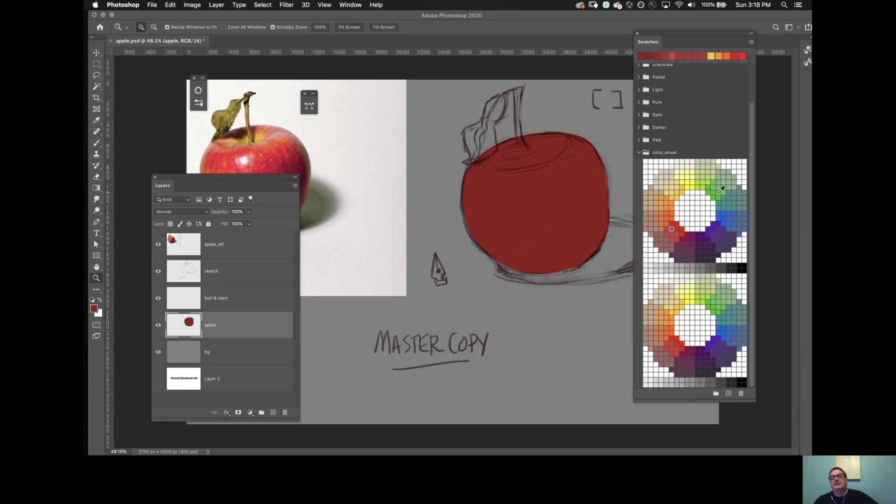
# Choose a muted olive green foreground colour for the leaf, starting from a yellow-green in the color_wheel swatches.
pyautogui.click(698, 181)
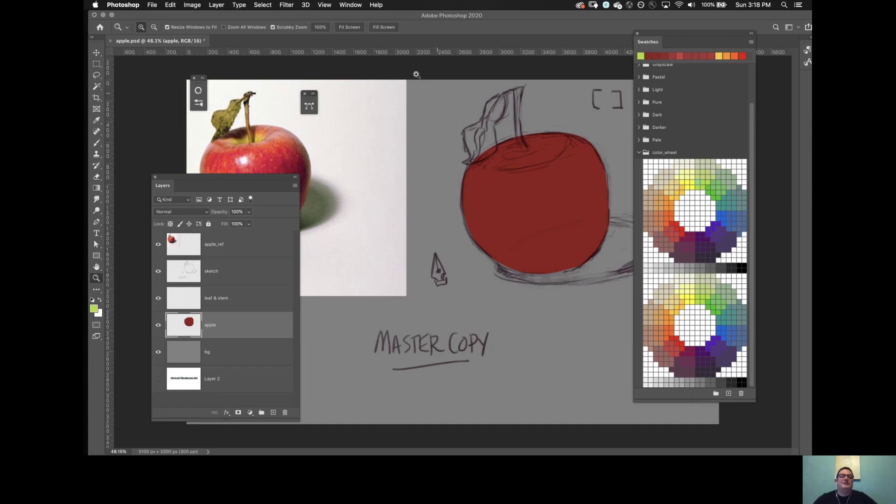
pyautogui.click(359, 5)
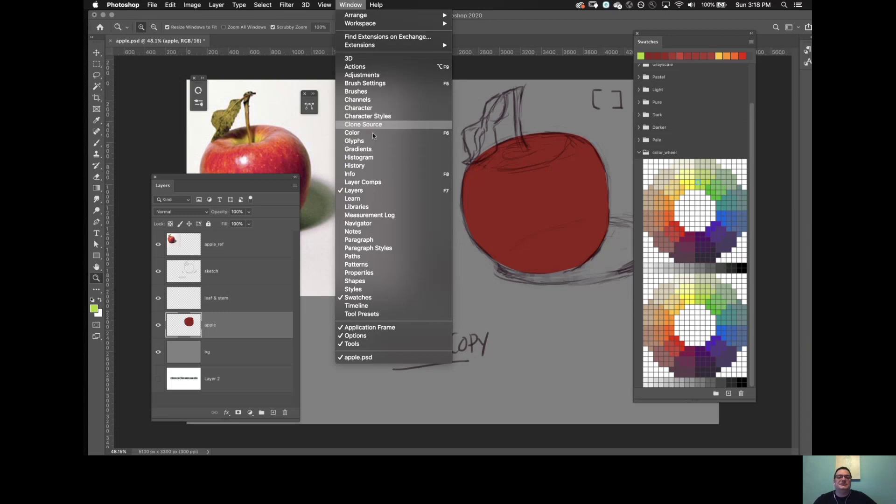
pyautogui.click(371, 133)
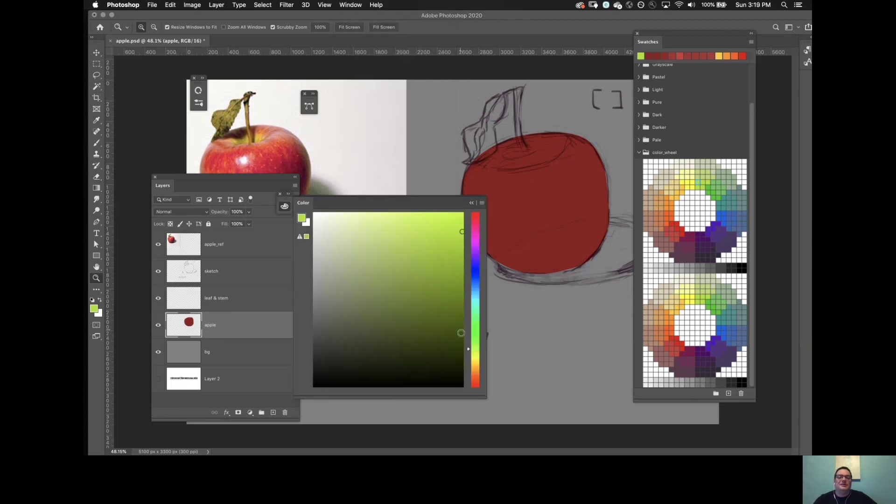
pyautogui.click(408, 267)
pyautogui.click(402, 269)
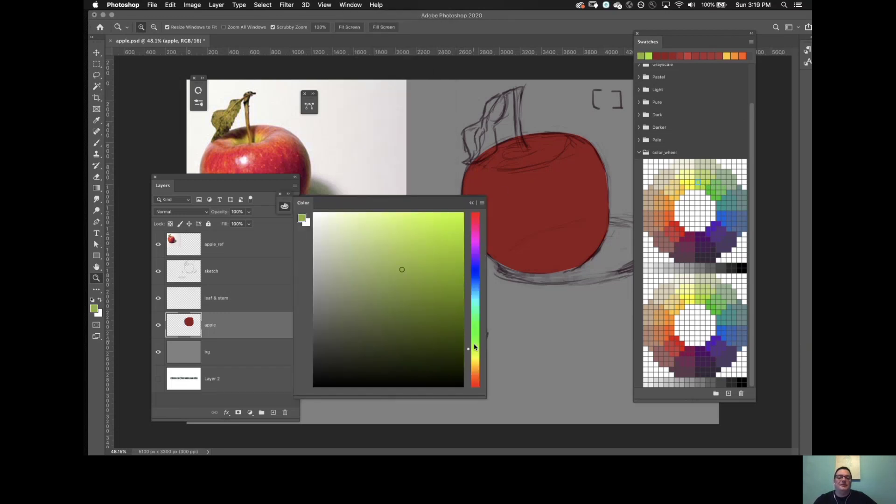
pyautogui.moveTo(475, 351); pyautogui.dragTo(476, 357)
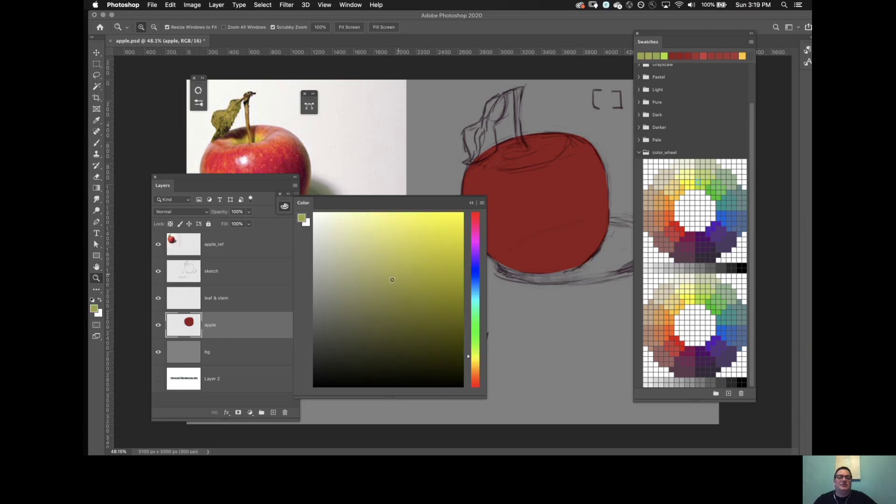
pyautogui.click(389, 282)
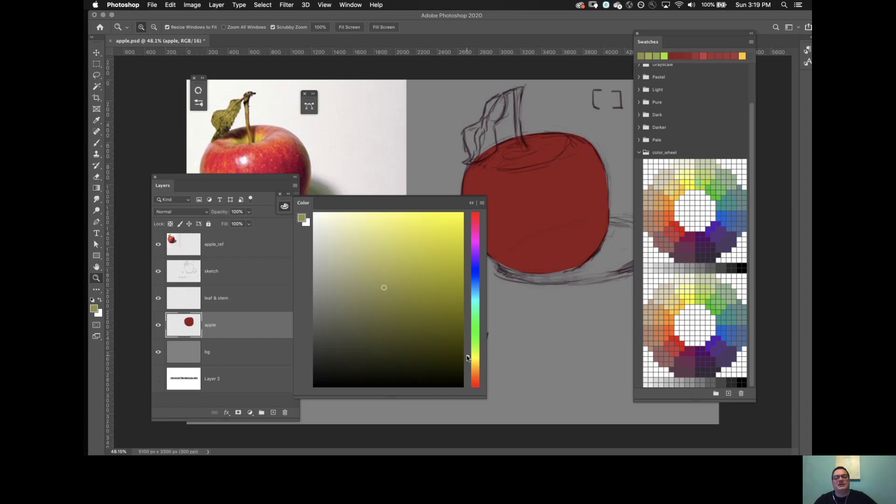
pyautogui.click(378, 293)
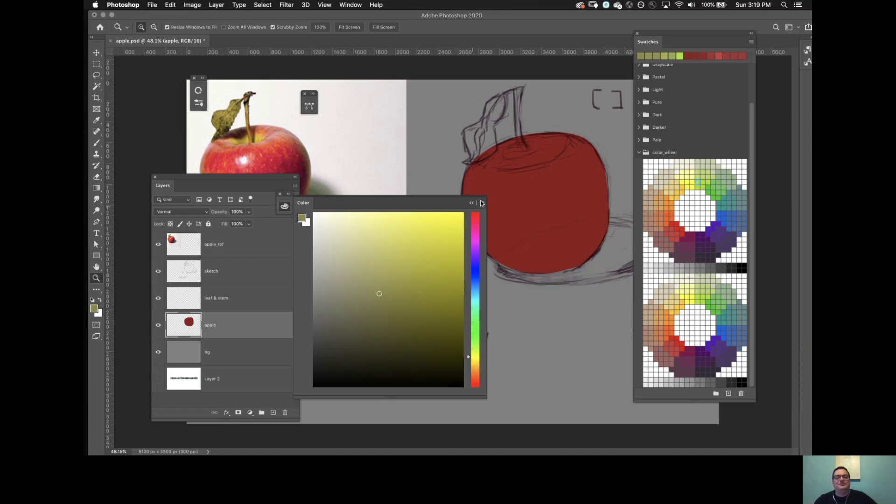
pyautogui.click(472, 203)
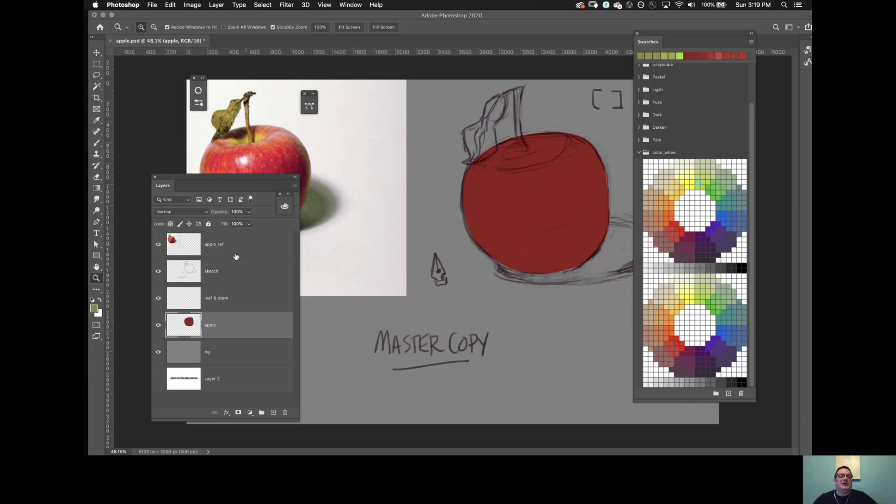
# Paint the leaf and stem olive green on the apple layer with the brush, reducing its size for the stem.
pyautogui.press('b')
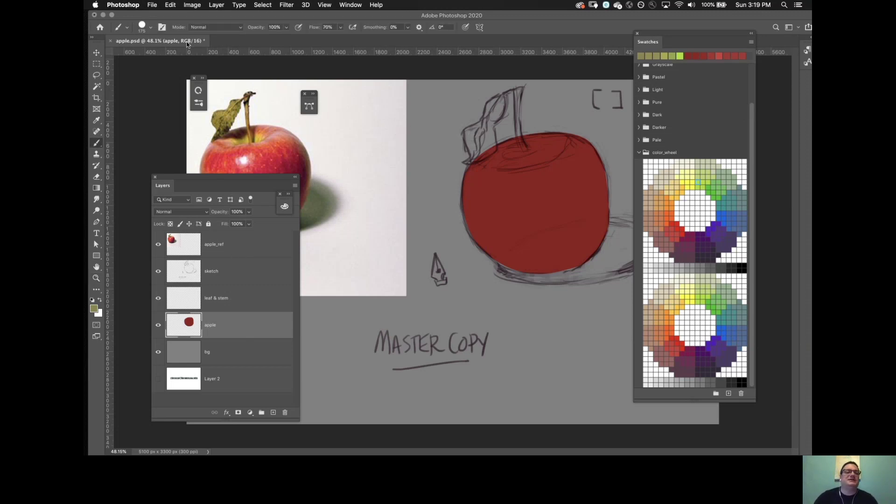
pyautogui.click(150, 28)
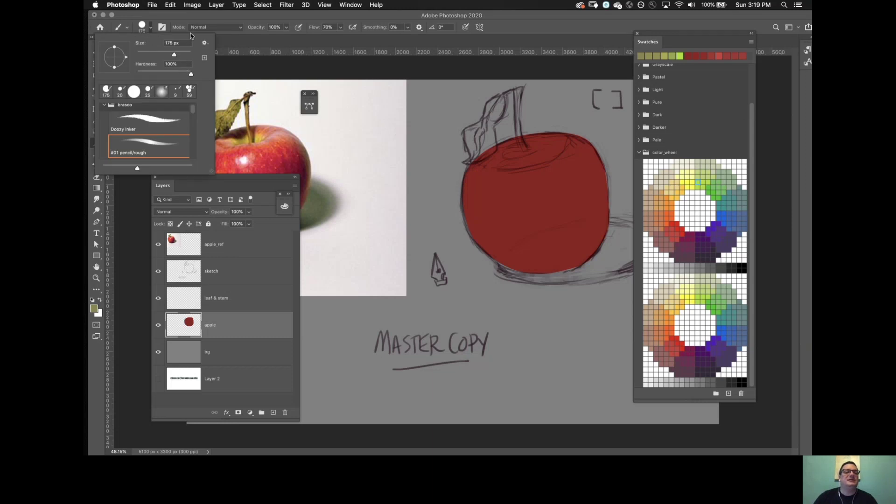
pyautogui.click(150, 28)
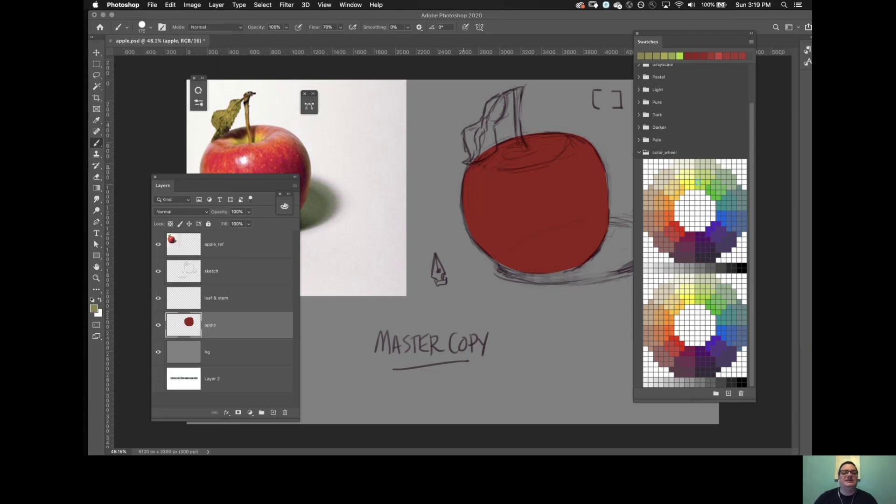
pyautogui.press('[')
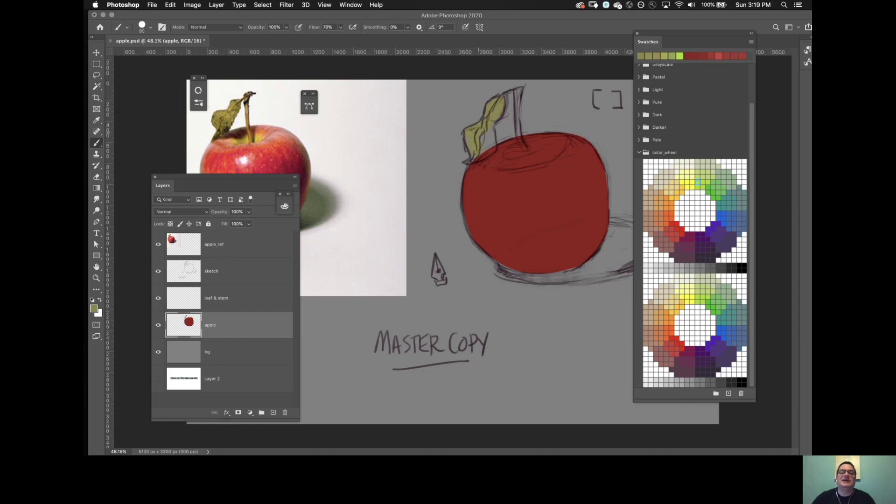
pyautogui.moveTo(478, 133)
pyautogui.mouseDown()
pyautogui.moveTo(484, 157)
pyautogui.moveTo(493, 150)
pyautogui.mouseUp()
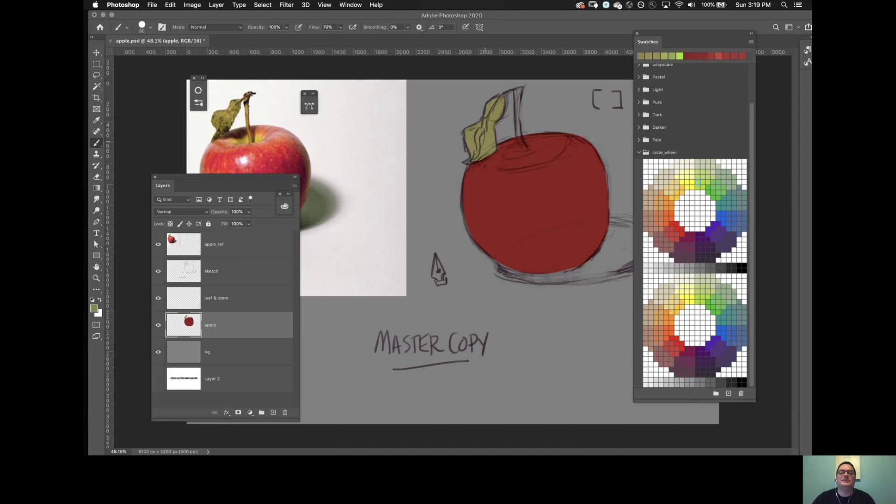
pyautogui.press('[')
pyautogui.press('[')
pyautogui.press('[')
pyautogui.press('[')
pyautogui.press('[')
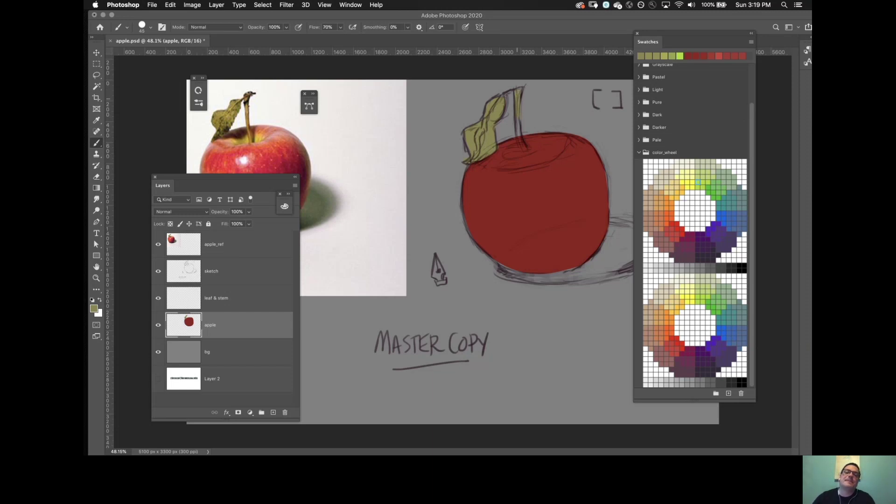
pyautogui.moveTo(519, 136); pyautogui.dragTo(522, 146)
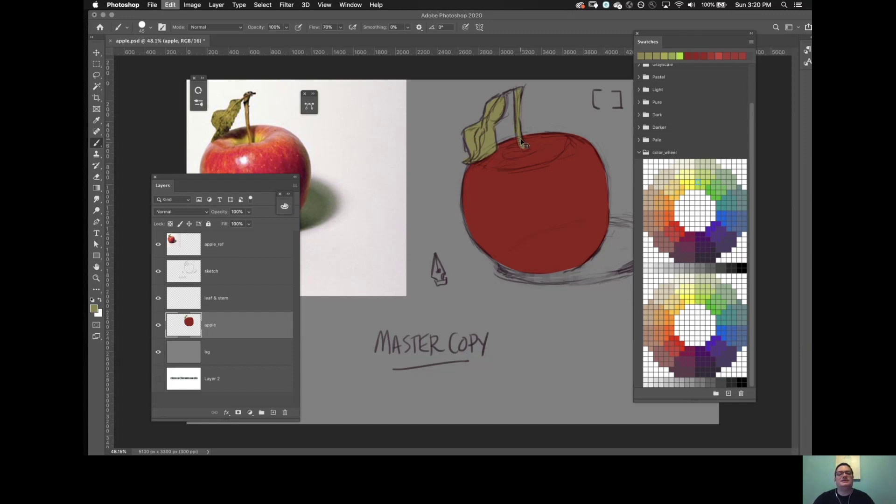
# Undo the stem strokes and the most recent leaf strokes on the apple layer.
pyautogui.press('super+z')
pyautogui.press('super+z')
pyautogui.press('super+z')
pyautogui.press('super+z')
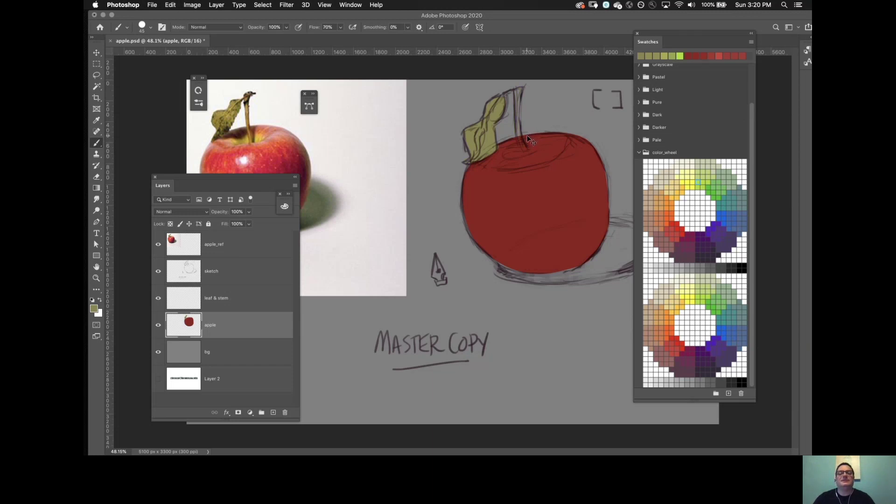
pyautogui.press('super+z')
pyautogui.press('super+z')
pyautogui.press('super+z')
pyautogui.press('super+z')
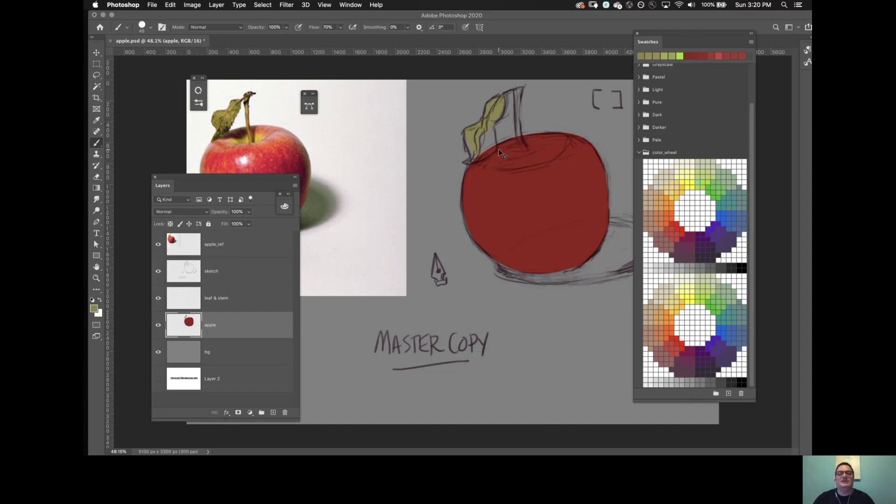
# Erase the remaining green leaf paint from the apple layer with an enlarged eraser.
pyautogui.press('e')
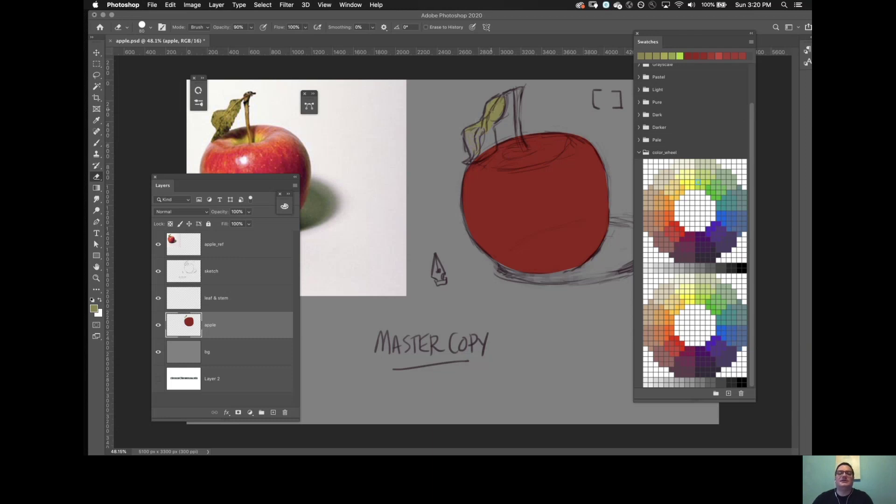
pyautogui.press(']')
pyautogui.press(']')
pyautogui.press(']')
pyautogui.press(']')
pyautogui.press(']')
pyautogui.moveTo(480, 146); pyautogui.dragTo(499, 104)
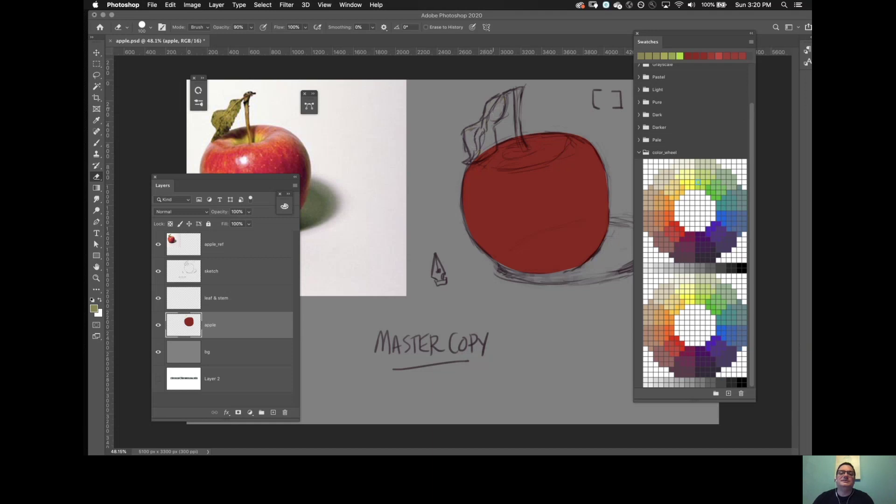
# Select the leaf & stem layer for brush painting and choose a darker muted olive green as the foreground colour.
pyautogui.click(225, 299)
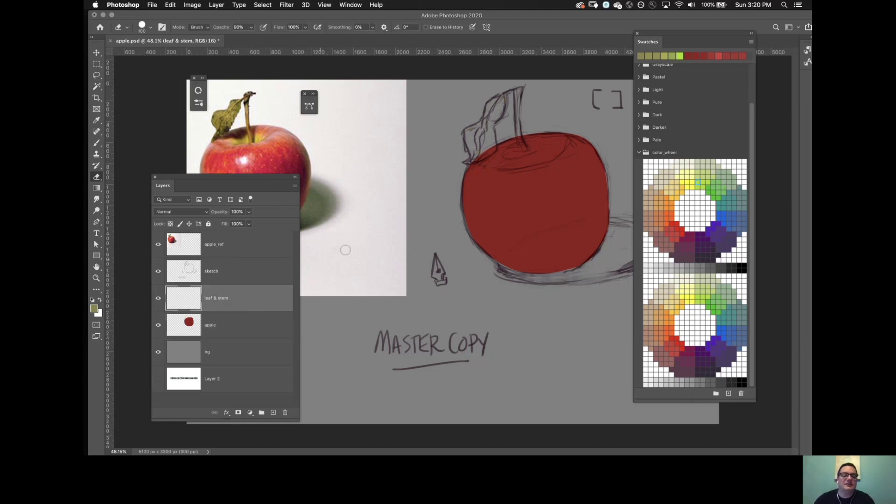
pyautogui.press('b')
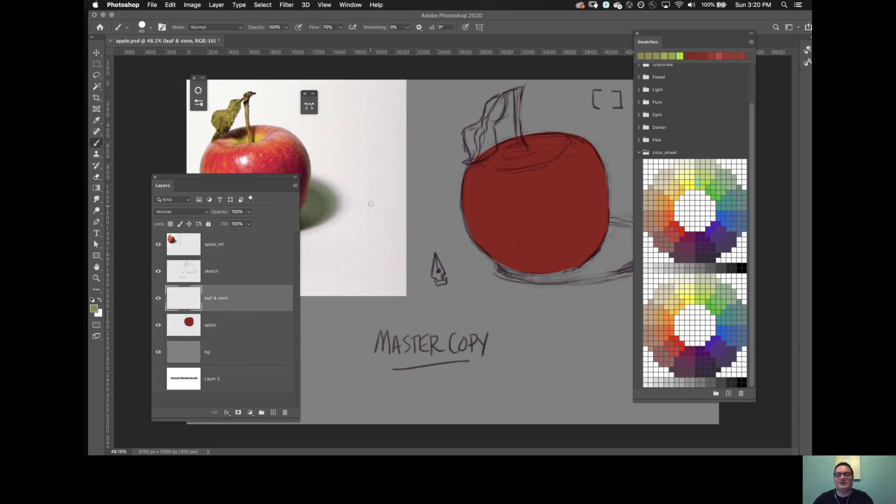
pyautogui.press(']')
pyautogui.press(']')
pyautogui.press(']')
pyautogui.press(']')
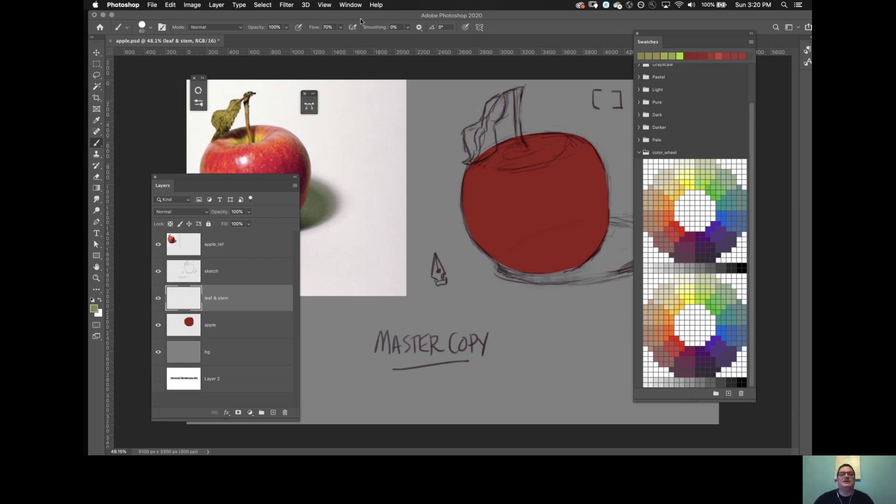
pyautogui.click(351, 5)
pyautogui.click(363, 134)
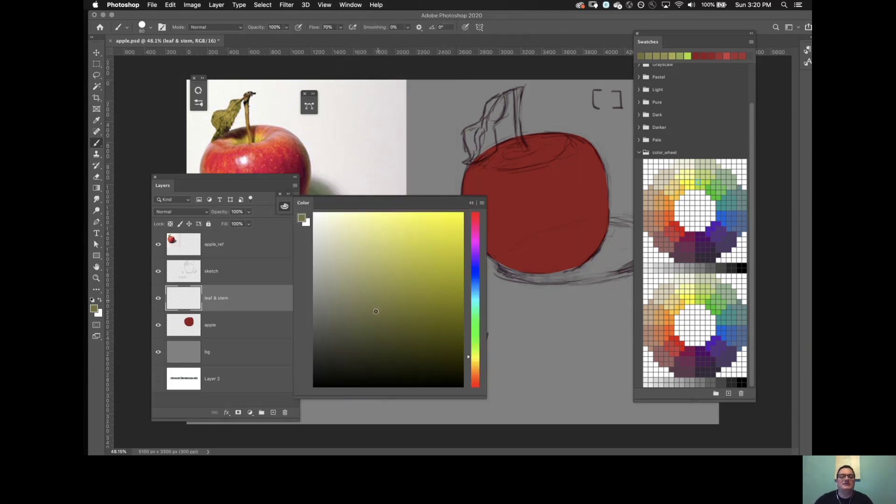
pyautogui.click(470, 202)
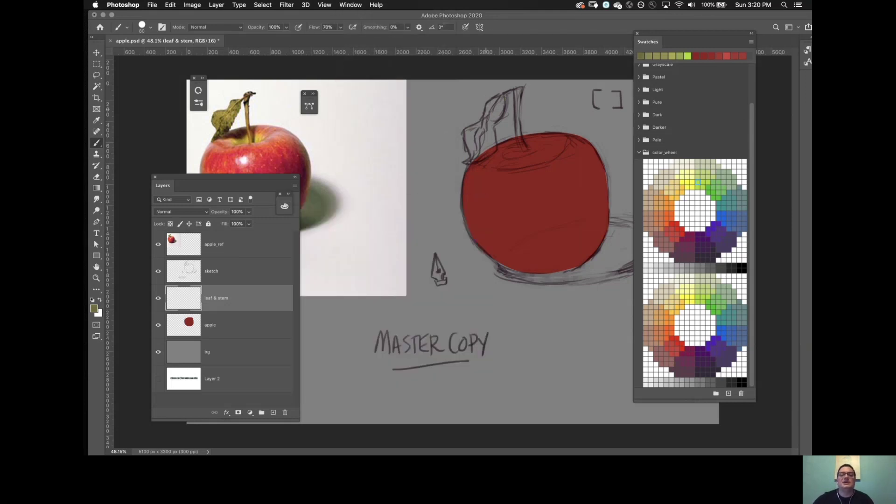
# Fill the leaf shape with flat olive green on the leaf & stem layer, using a smaller brush within the sketch lines.
pyautogui.press(']')
pyautogui.press(']')
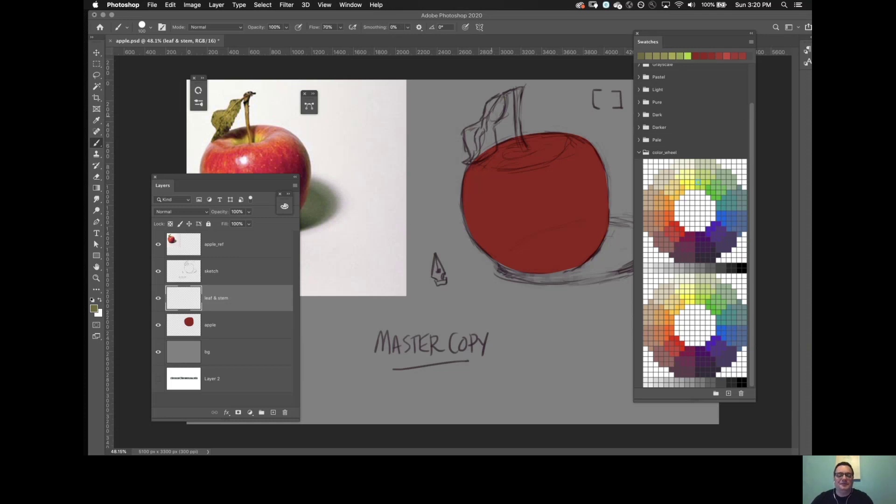
pyautogui.press('z')
pyautogui.moveTo(488, 110)
pyautogui.mouseDown()
pyautogui.moveTo(525, 106)
pyautogui.moveTo(488, 115)
pyautogui.moveTo(493, 102)
pyautogui.moveTo(489, 120)
pyautogui.moveTo(453, 150)
pyautogui.moveTo(455, 142)
pyautogui.moveTo(469, 135)
pyautogui.moveTo(485, 160)
pyautogui.moveTo(469, 147)
pyautogui.moveTo(454, 154)
pyautogui.moveTo(468, 180)
pyautogui.moveTo(486, 169)
pyautogui.moveTo(479, 156)
pyautogui.moveTo(470, 175)
pyautogui.moveTo(476, 157)
pyautogui.mouseUp()
pyautogui.press('b')
pyautogui.press('[')
pyautogui.press('[')
pyautogui.press('[')
pyautogui.press('[')
pyautogui.press('[')
pyautogui.press('[')
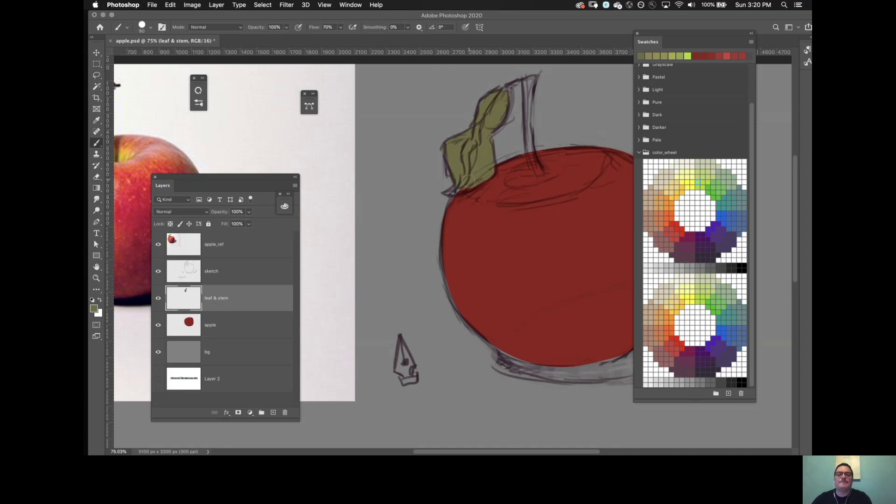
pyautogui.moveTo(460, 188)
pyautogui.mouseDown()
pyautogui.moveTo(447, 193)
pyautogui.moveTo(460, 185)
pyautogui.mouseUp()
# Paint the stem in the same olive green from its tip down into the apple's hollow.
pyautogui.moveTo(528, 85)
pyautogui.mouseDown()
pyautogui.moveTo(527, 115)
pyautogui.moveTo(531, 79)
pyautogui.moveTo(530, 130)
pyautogui.moveTo(527, 105)
pyautogui.moveTo(526, 118)
pyautogui.moveTo(535, 171)
pyautogui.mouseUp()
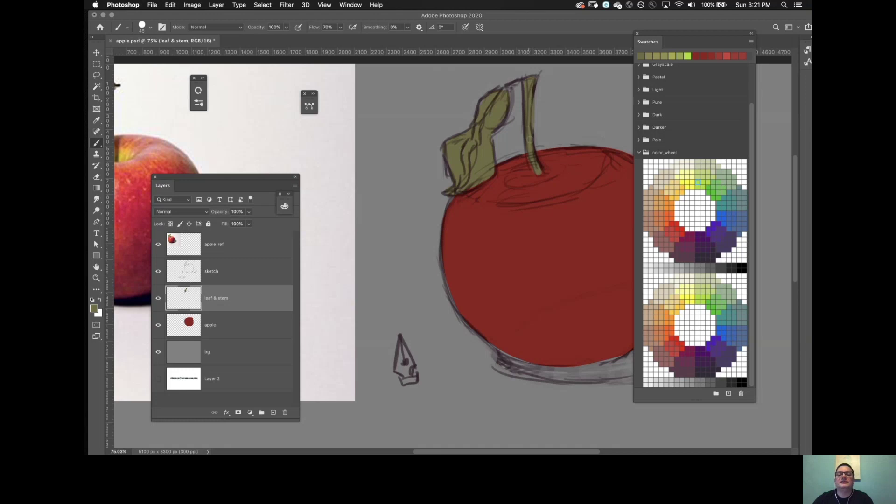
pyautogui.press('e')
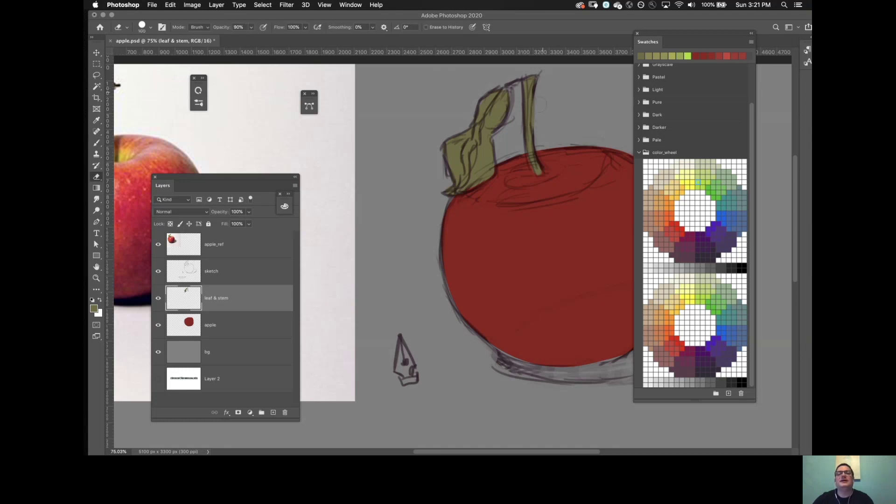
pyautogui.press('b')
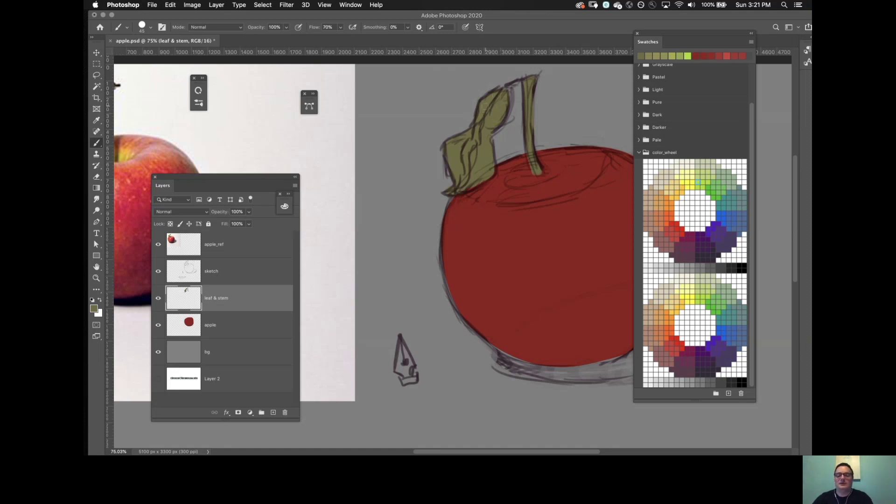
# Check the colour separation by hiding and showing the leaf & stem, apple and sketch layers one at a time.
pyautogui.scroll(-3, 483, 111)
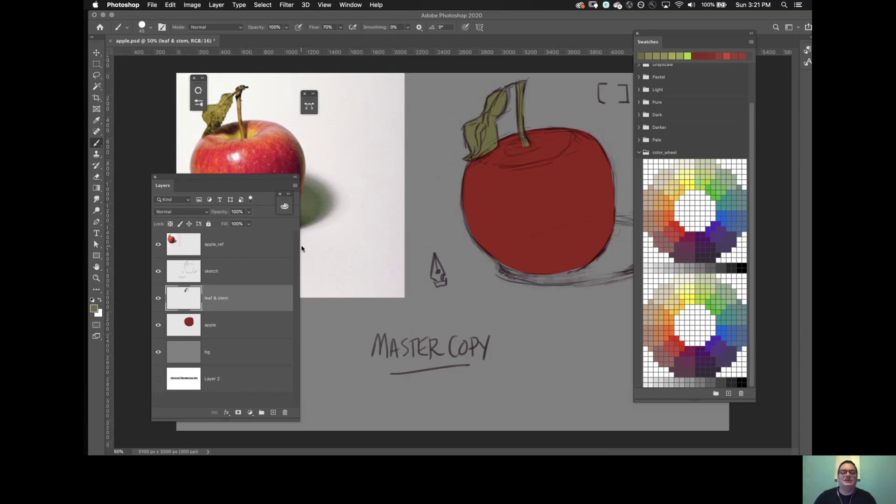
pyautogui.click(158, 299)
pyautogui.click(158, 299)
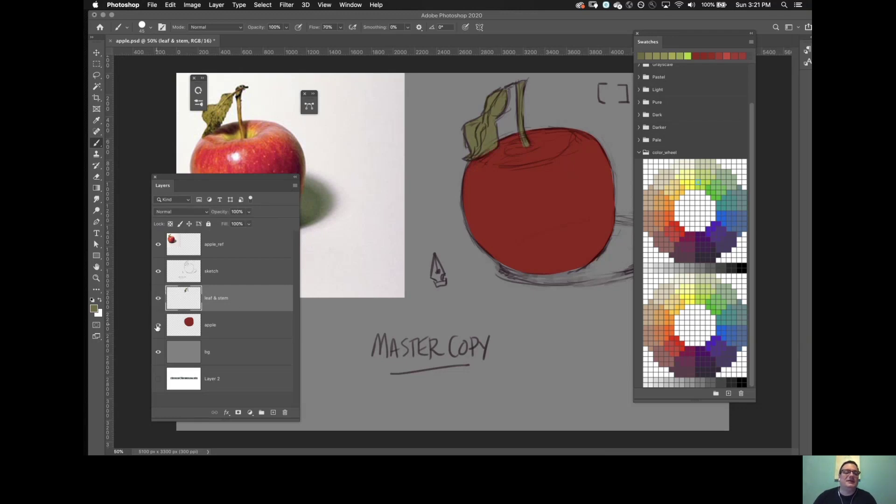
pyautogui.click(157, 327)
pyautogui.click(158, 327)
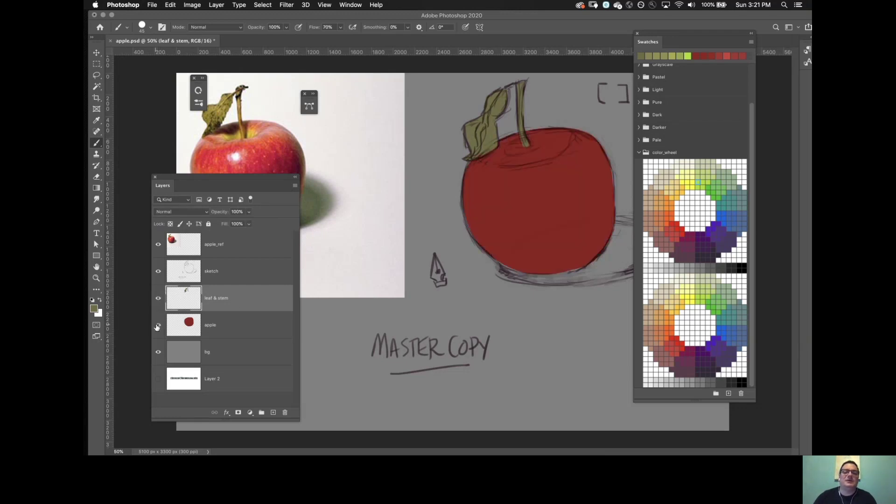
pyautogui.click(159, 274)
pyautogui.click(158, 275)
pyautogui.click(158, 276)
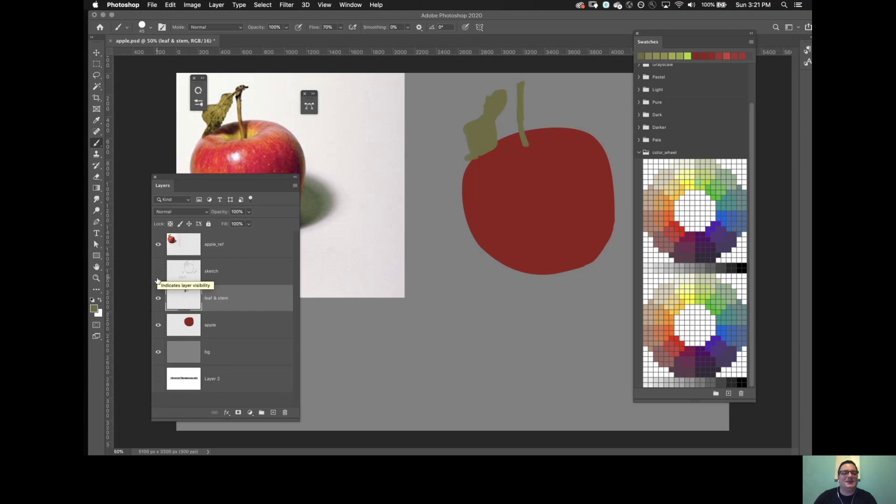
pyautogui.click(159, 275)
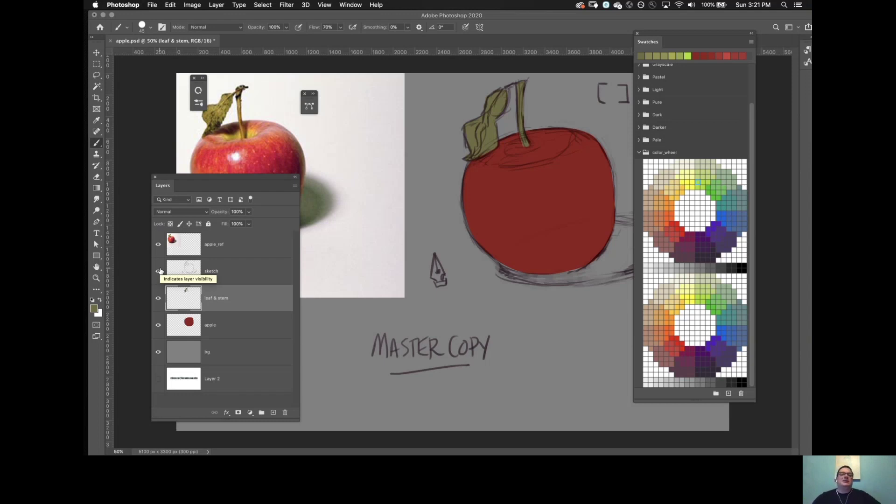
# Move the Layers panel off the reference apple and save the document.
pyautogui.moveTo(255, 177); pyautogui.dragTo(301, 230)
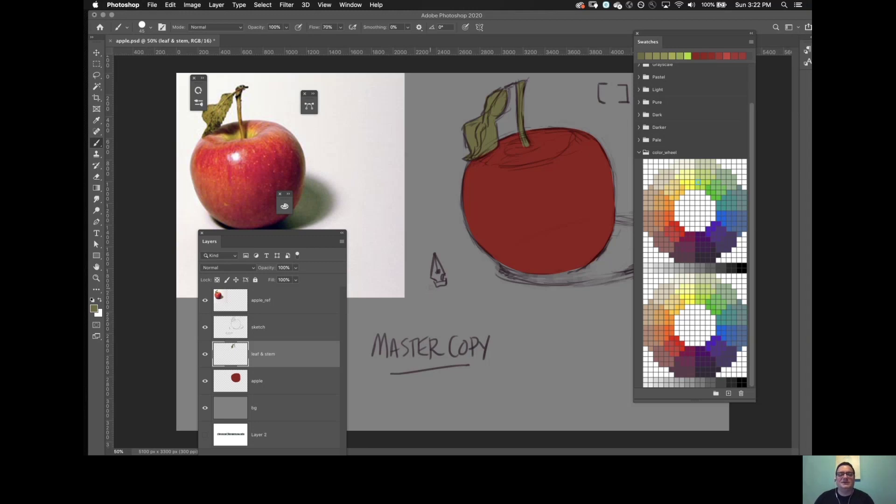
pyautogui.press('super+s')
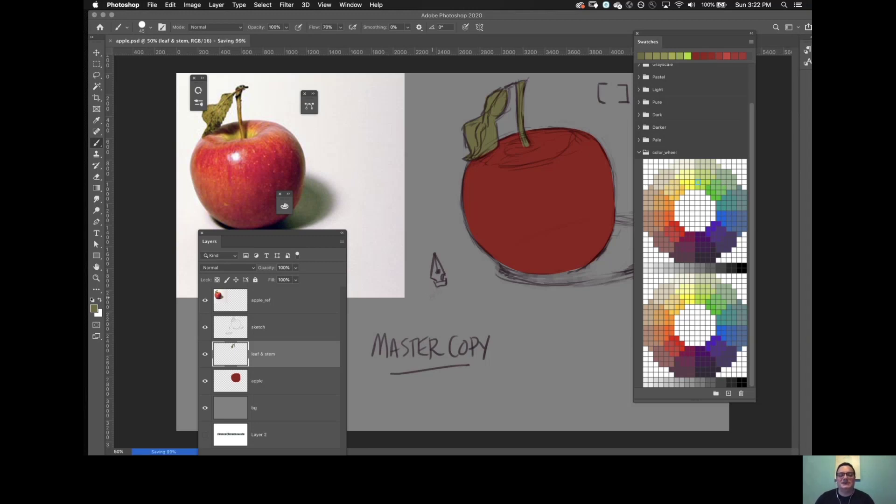
# Handwrite the undo shortcut note "⌘ Z" with "Ctrl" beneath it above the MASTER COPY title, using a small brush in the dark lettering colour.
pyautogui.press('[')
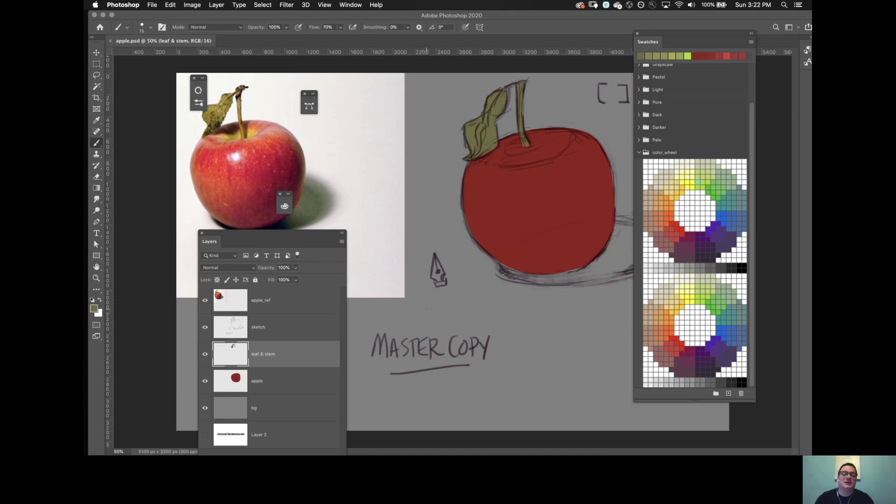
pyautogui.keyDown('alt'); pyautogui.click(452, 338); pyautogui.keyUp('alt')
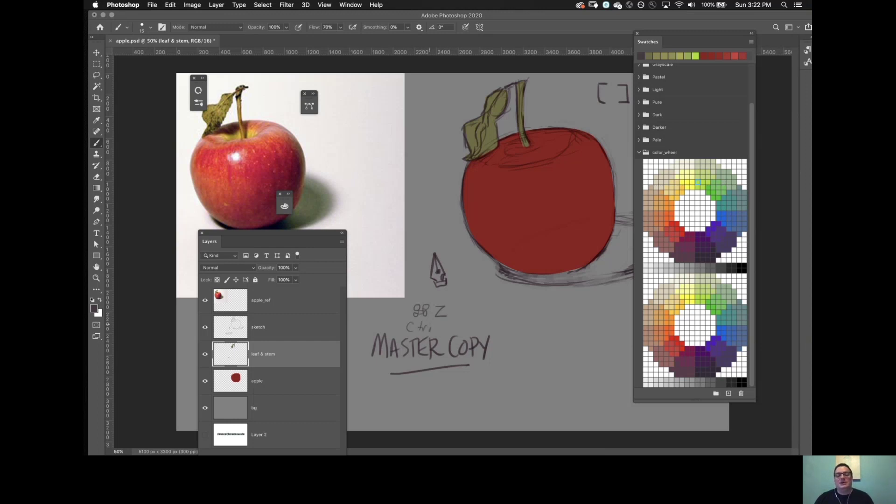
# Sample the painted apple's dark red as the foreground colour and enlarge the brush.
pyautogui.keyDown('alt'); pyautogui.click(583, 189); pyautogui.keyUp('alt')
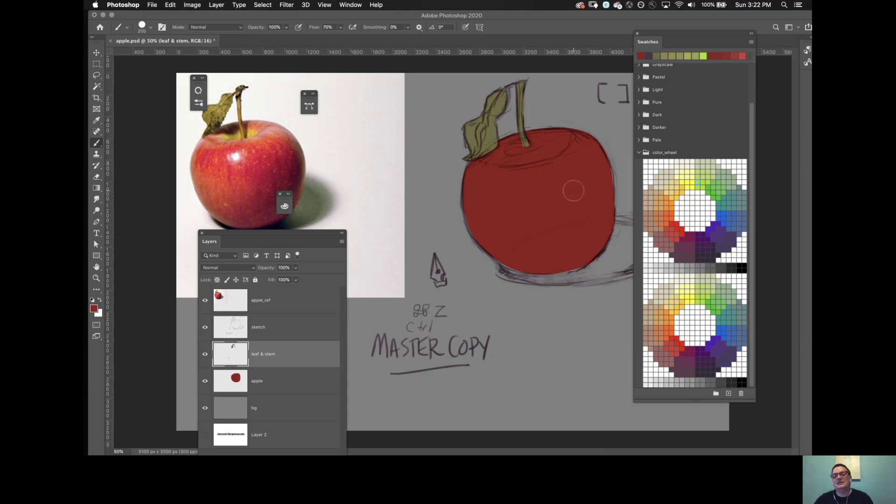
pyautogui.press(']')
pyautogui.press(']')
pyautogui.press(']')
pyautogui.press(']')
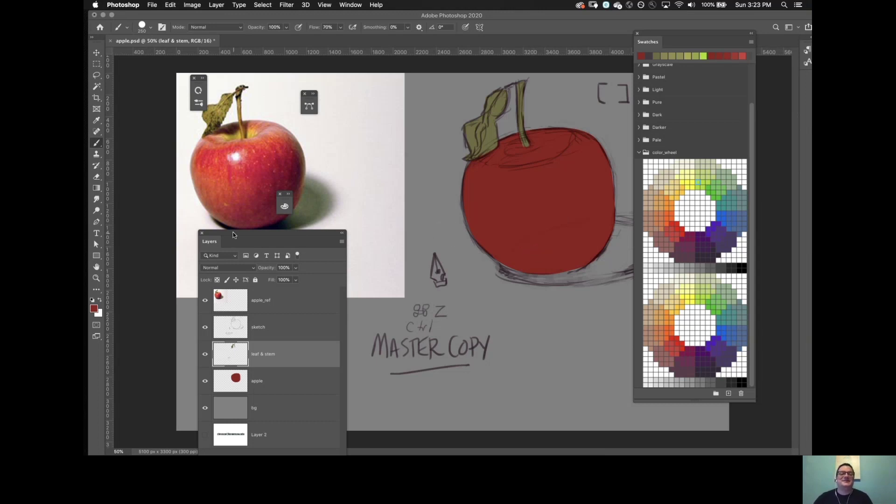
# Move the Layers panel back up over the reference photo and inspect the sampled red in the Color Picker, keeping it unchanged.
pyautogui.moveTo(233, 231); pyautogui.dragTo(202, 177)
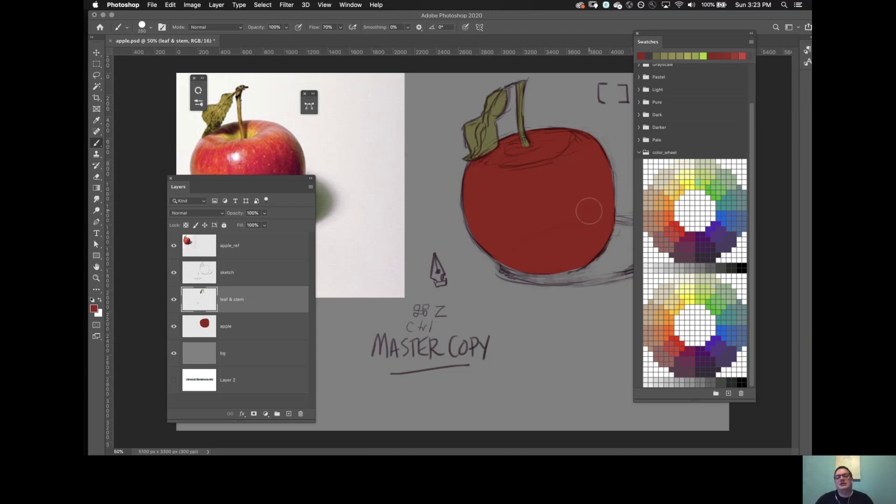
pyautogui.click(94, 308)
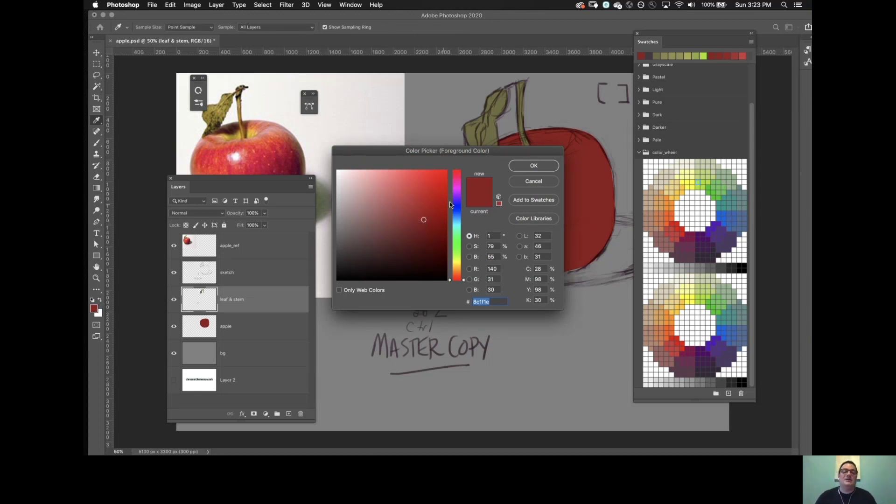
pyautogui.press('Return')
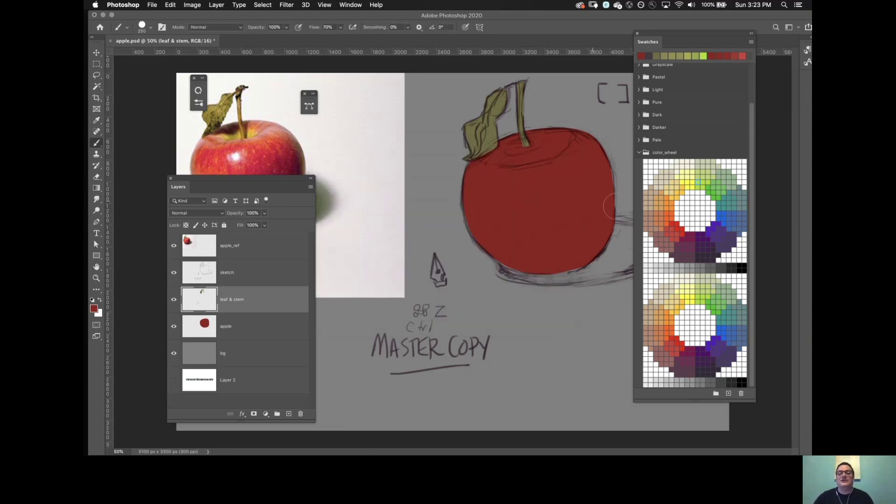
# Pick a dark magenta from the color_wheel swatches and lock the transparent pixels of the apple layer.
pyautogui.click(693, 239)
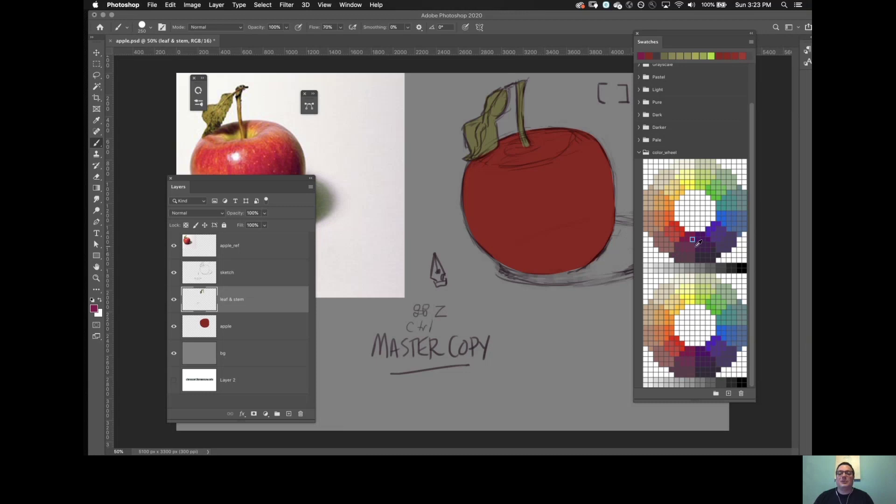
pyautogui.click(237, 336)
pyautogui.moveTo(220, 181); pyautogui.dragTo(296, 127)
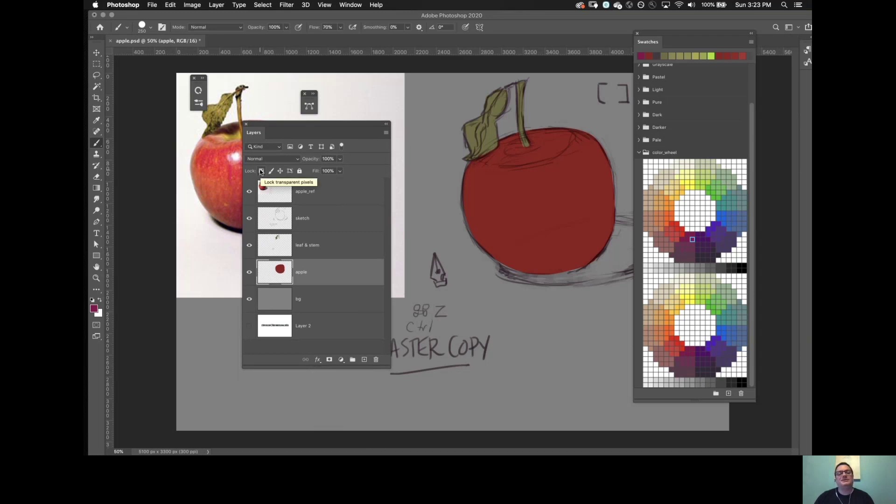
pyautogui.click(260, 171)
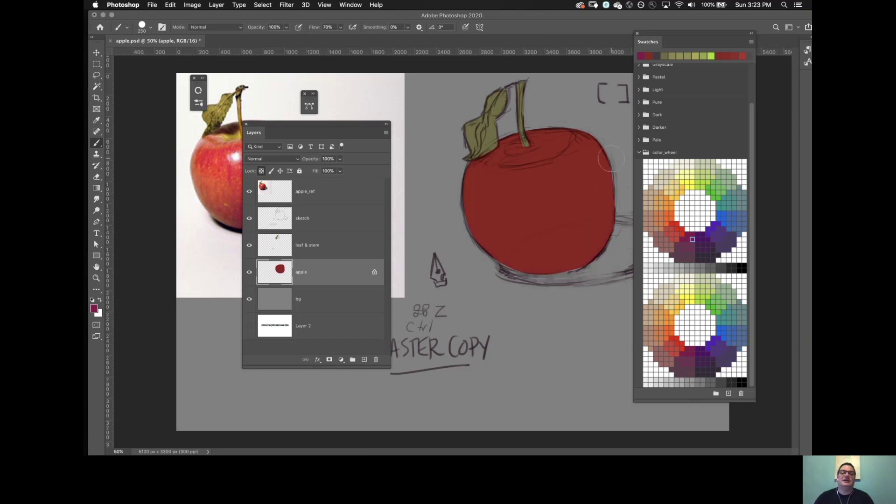
# Hide the layers around the apple layer to inspect its flat red shape alone, and show them again.
pyautogui.moveTo(250, 192); pyautogui.dragTo(254, 247)
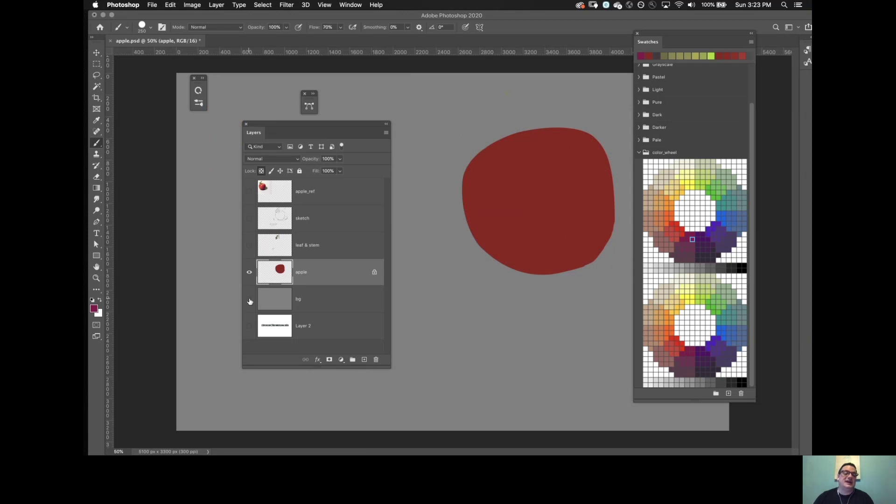
pyautogui.click(250, 301)
pyautogui.moveTo(249, 304); pyautogui.dragTo(249, 189)
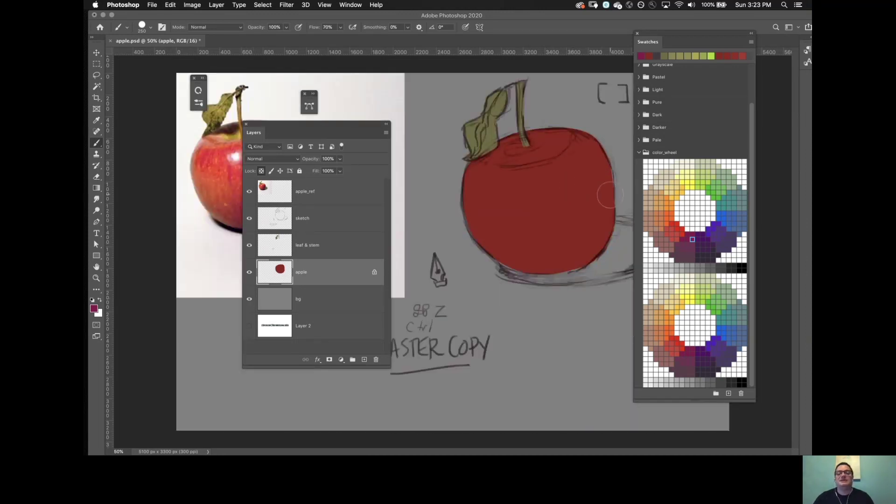
# Move the Layers panel and the small collapsed panel down off the reference apple.
pyautogui.moveTo(602, 159)
pyautogui.mouseDown()
pyautogui.moveTo(602, 221)
pyautogui.moveTo(589, 243)
pyautogui.moveTo(599, 237)
pyautogui.moveTo(555, 259)
pyautogui.moveTo(575, 259)
pyautogui.moveTo(587, 246)
pyautogui.moveTo(541, 255)
pyautogui.mouseUp()
pyautogui.moveTo(367, 133)
pyautogui.mouseDown()
pyautogui.moveTo(333, 219)
pyautogui.moveTo(319, 229)
pyautogui.moveTo(320, 211)
pyautogui.mouseUp()
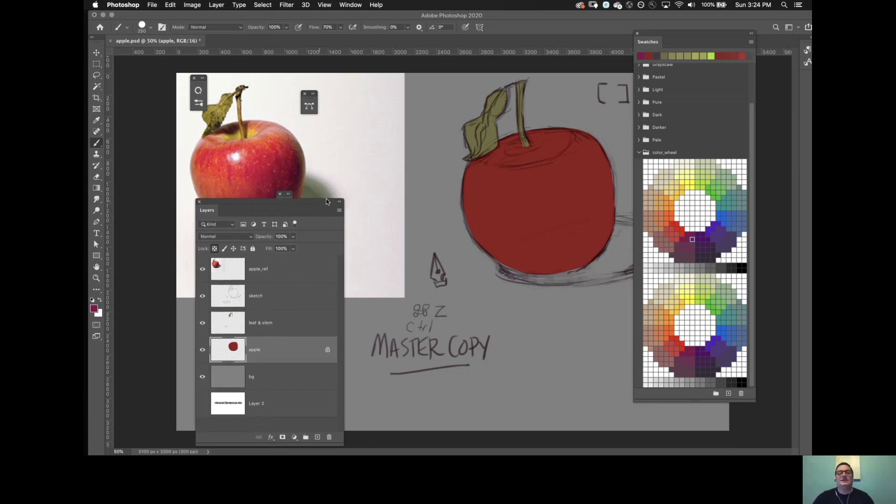
pyautogui.moveTo(260, 201); pyautogui.dragTo(226, 230)
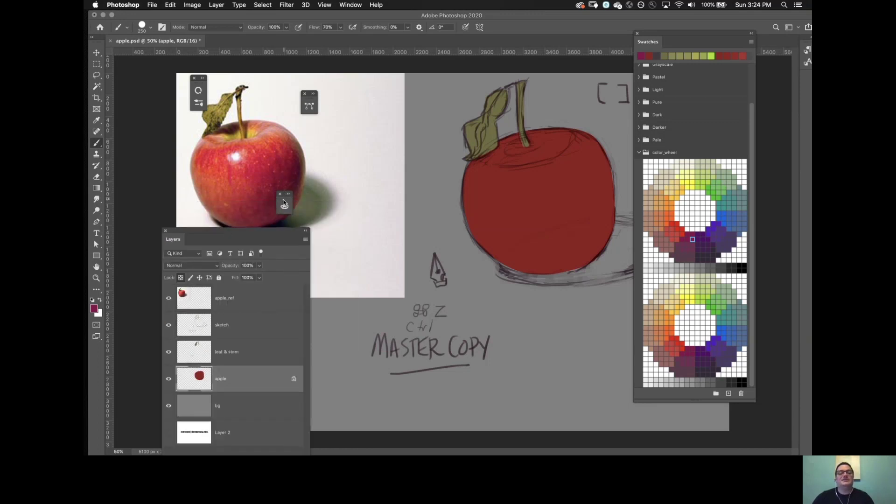
pyautogui.moveTo(285, 204); pyautogui.dragTo(345, 286)
pyautogui.moveTo(287, 234); pyautogui.dragTo(308, 215)
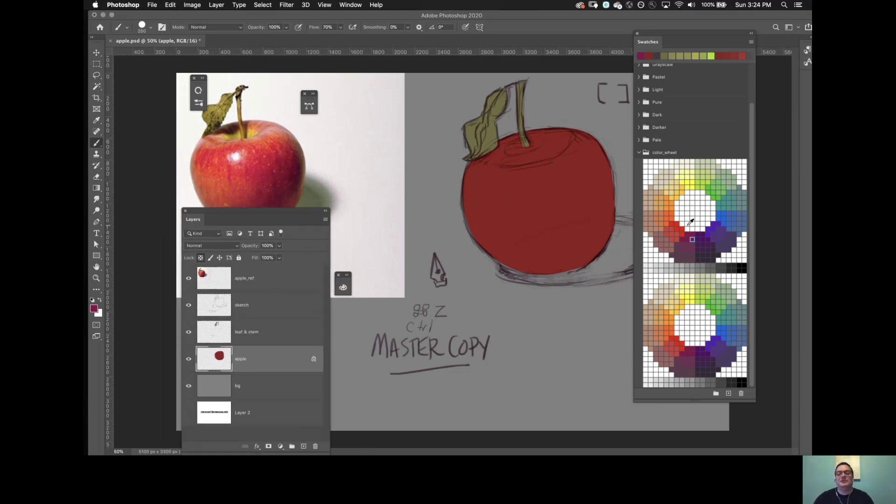
# Show the Color panel and mix a dark crimson for the apple's shadow by shifting the hue towards red and darkening the shade.
pyautogui.click(349, 5)
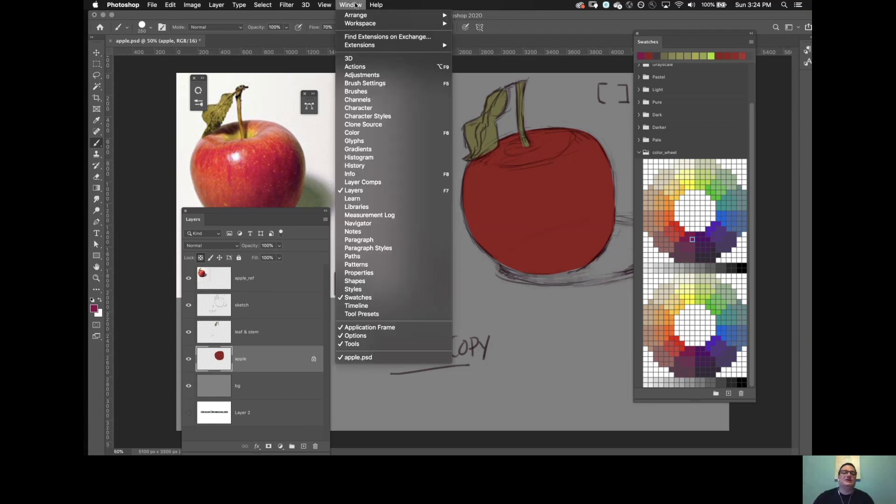
pyautogui.click(416, 134)
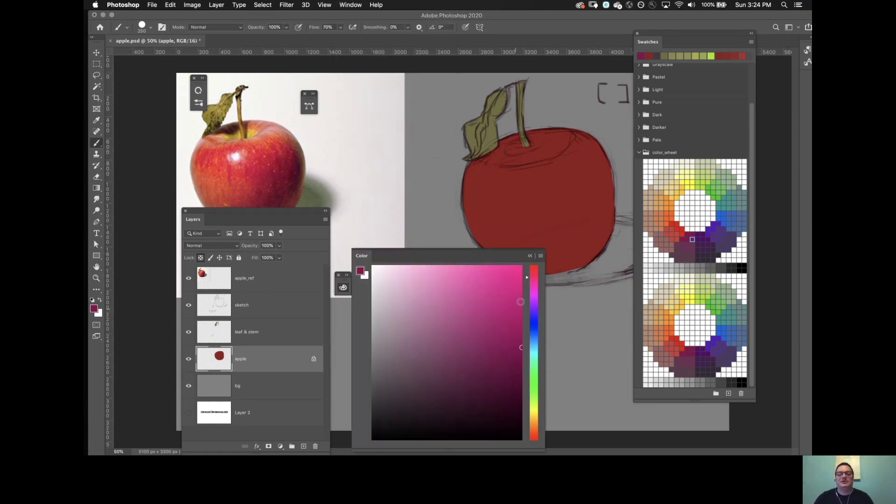
pyautogui.moveTo(534, 281)
pyautogui.mouseDown()
pyautogui.moveTo(534, 289)
pyautogui.moveTo(536, 270)
pyautogui.mouseUp()
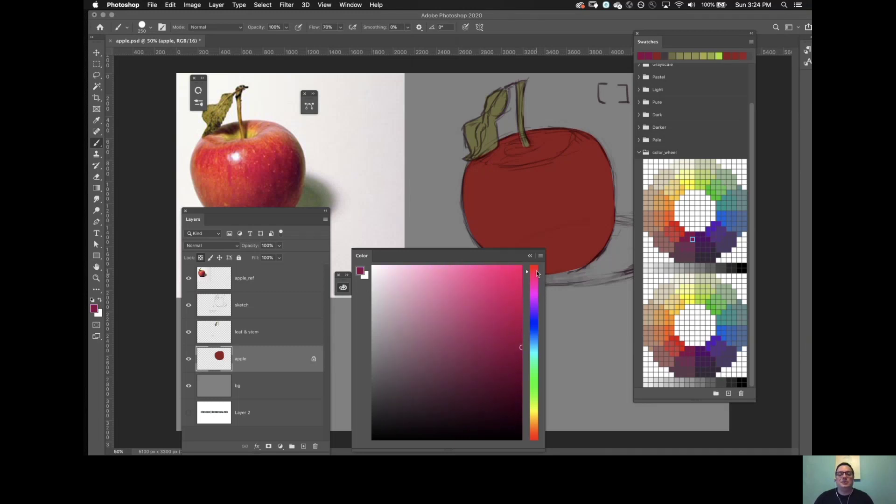
pyautogui.moveTo(517, 344); pyautogui.dragTo(504, 364)
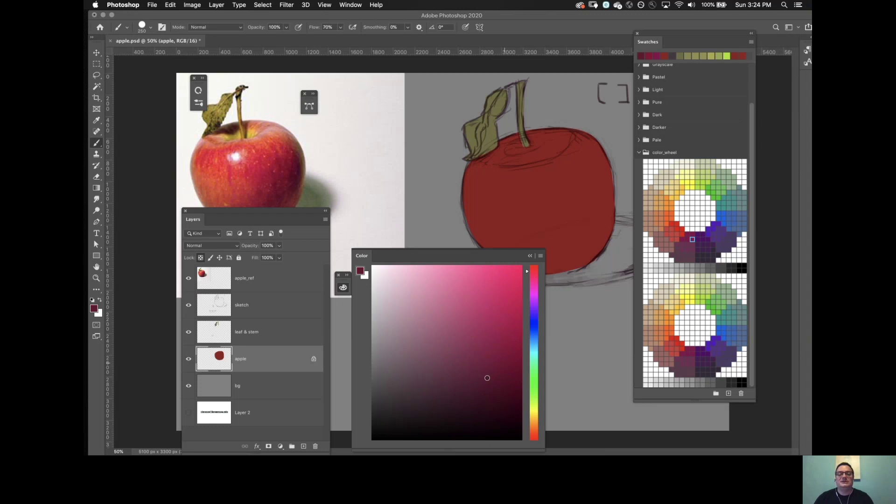
pyautogui.click(534, 279)
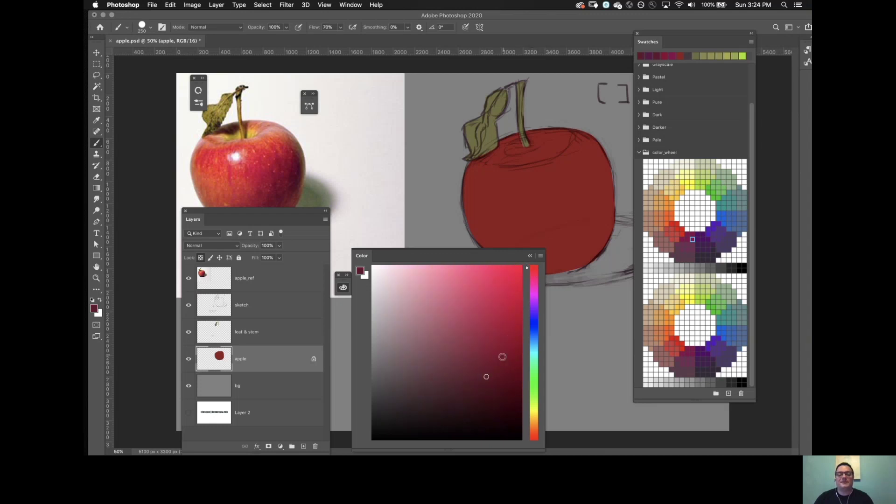
pyautogui.click(499, 365)
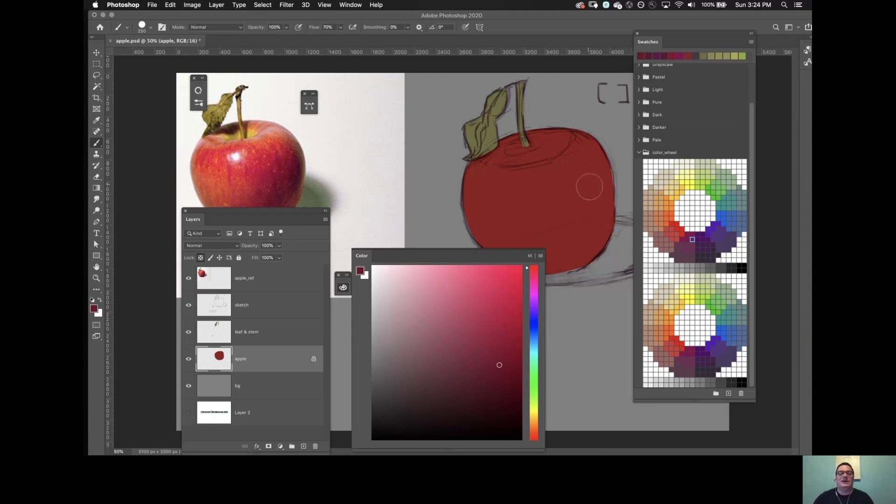
# Try a full-opacity dark crimson stroke on the apple's right side, move the Color panel clear of the apple, and undo the stroke.
pyautogui.moveTo(595, 189)
pyautogui.mouseDown()
pyautogui.moveTo(587, 218)
pyautogui.moveTo(593, 210)
pyautogui.moveTo(594, 236)
pyautogui.moveTo(605, 201)
pyautogui.mouseUp()
pyautogui.moveTo(519, 254); pyautogui.dragTo(436, 310)
pyautogui.press('super+z')
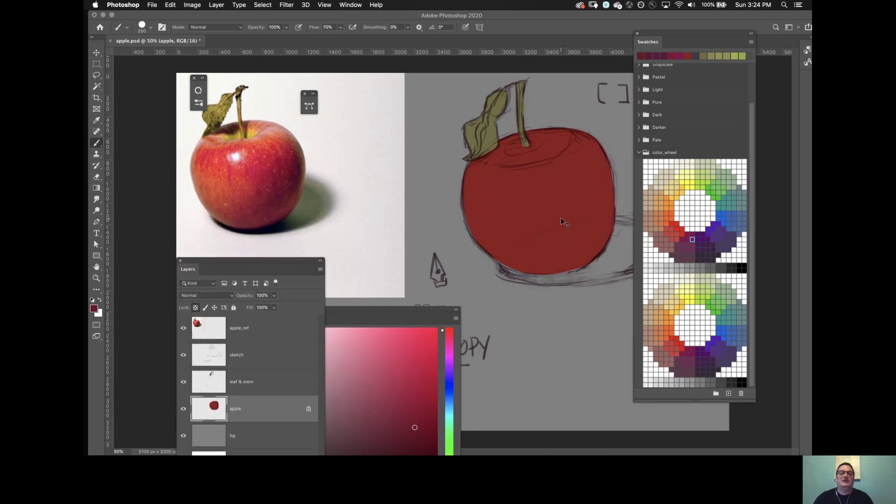
# Lower the brush opacity to 80%.
pyautogui.click(287, 29)
pyautogui.click(287, 29)
pyautogui.click(287, 29)
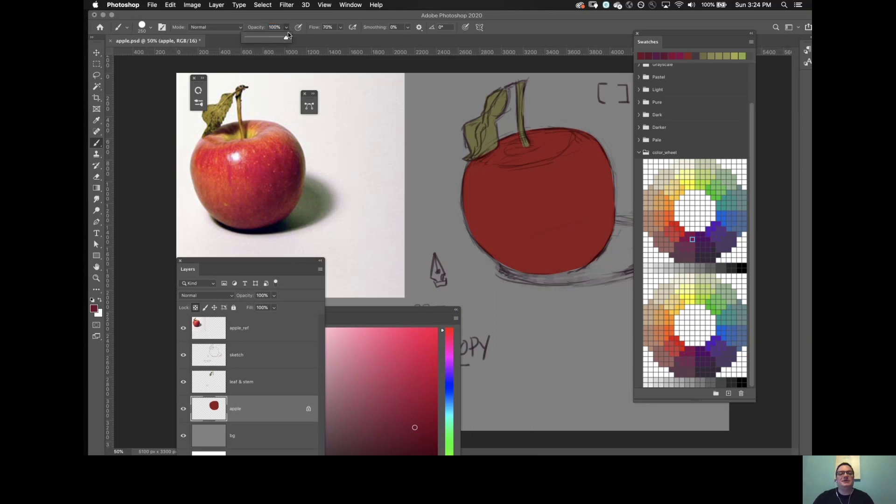
pyautogui.moveTo(288, 38); pyautogui.dragTo(285, 39)
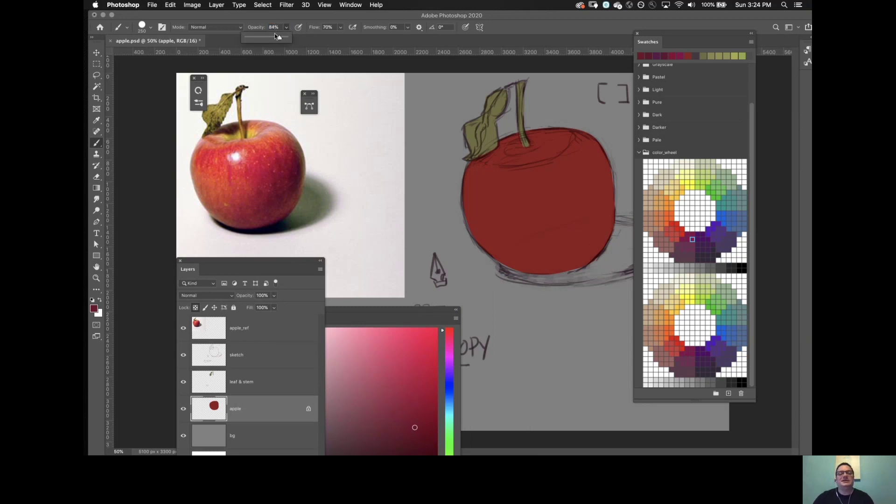
pyautogui.click(573, 181)
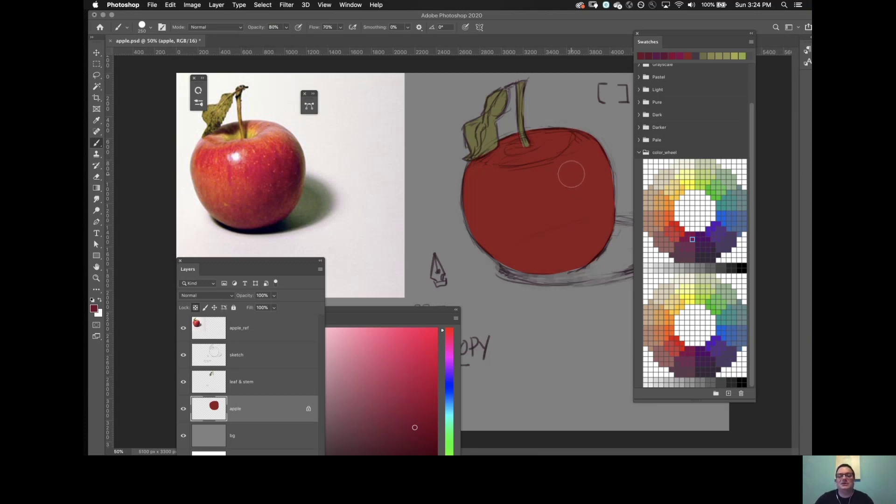
# Paint dark crimson shadows along the apple's right and bottom sides and below the leaf, deepening the right edge with a darker red.
pyautogui.moveTo(593, 174)
pyautogui.mouseDown()
pyautogui.moveTo(589, 235)
pyautogui.moveTo(596, 232)
pyautogui.moveTo(543, 260)
pyautogui.moveTo(514, 258)
pyautogui.moveTo(594, 212)
pyautogui.moveTo(594, 226)
pyautogui.moveTo(601, 168)
pyautogui.moveTo(604, 243)
pyautogui.moveTo(590, 252)
pyautogui.moveTo(590, 156)
pyautogui.moveTo(570, 233)
pyautogui.moveTo(539, 250)
pyautogui.moveTo(503, 244)
pyautogui.moveTo(549, 252)
pyautogui.moveTo(584, 232)
pyautogui.moveTo(594, 198)
pyautogui.moveTo(598, 217)
pyautogui.moveTo(585, 235)
pyautogui.moveTo(604, 166)
pyautogui.moveTo(601, 206)
pyautogui.moveTo(599, 145)
pyautogui.moveTo(603, 224)
pyautogui.moveTo(604, 210)
pyautogui.moveTo(591, 232)
pyautogui.moveTo(552, 253)
pyautogui.moveTo(485, 246)
pyautogui.moveTo(543, 251)
pyautogui.mouseUp()
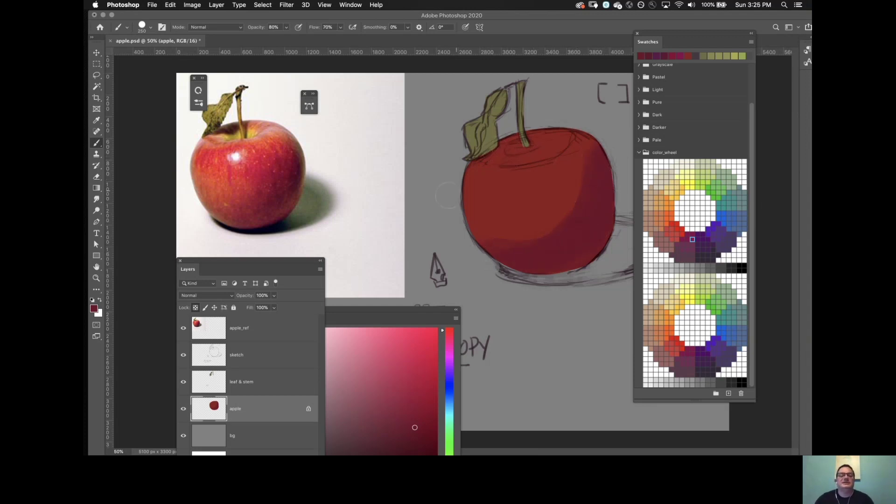
pyautogui.moveTo(498, 144)
pyautogui.mouseDown()
pyautogui.moveTo(517, 141)
pyautogui.moveTo(475, 157)
pyautogui.moveTo(510, 139)
pyautogui.moveTo(502, 148)
pyautogui.moveTo(517, 146)
pyautogui.mouseUp()
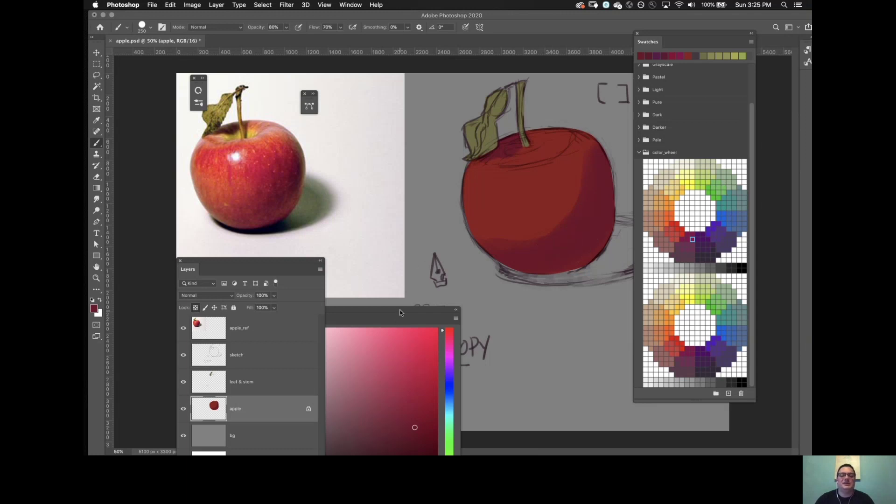
pyautogui.moveTo(398, 309)
pyautogui.mouseDown()
pyautogui.moveTo(390, 173)
pyautogui.moveTo(407, 306)
pyautogui.mouseUp()
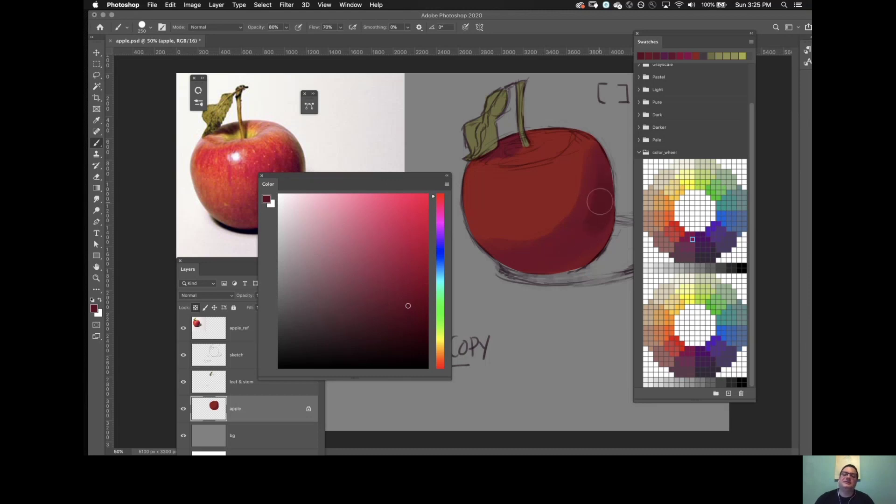
pyautogui.moveTo(407, 183); pyautogui.dragTo(397, 284)
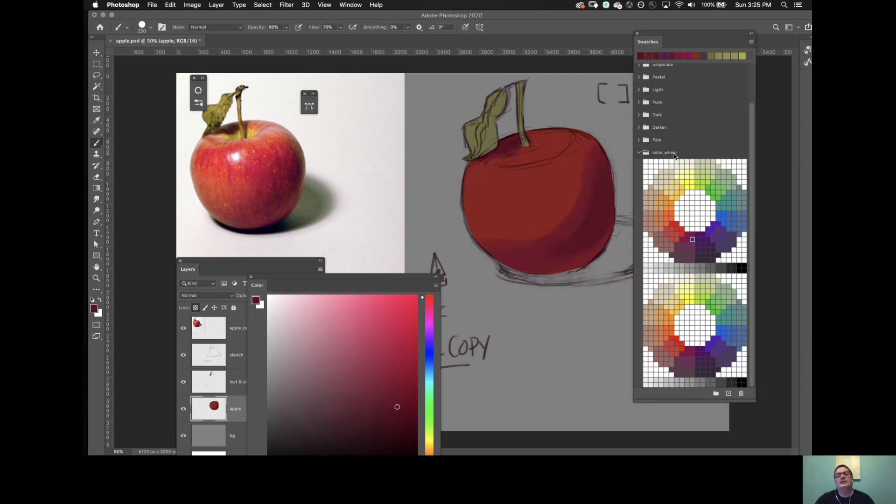
# Pick a bright orange from the color_wheel swatches, shift its hue slightly towards red, and move the Color panel below the reference apple.
pyautogui.click(672, 217)
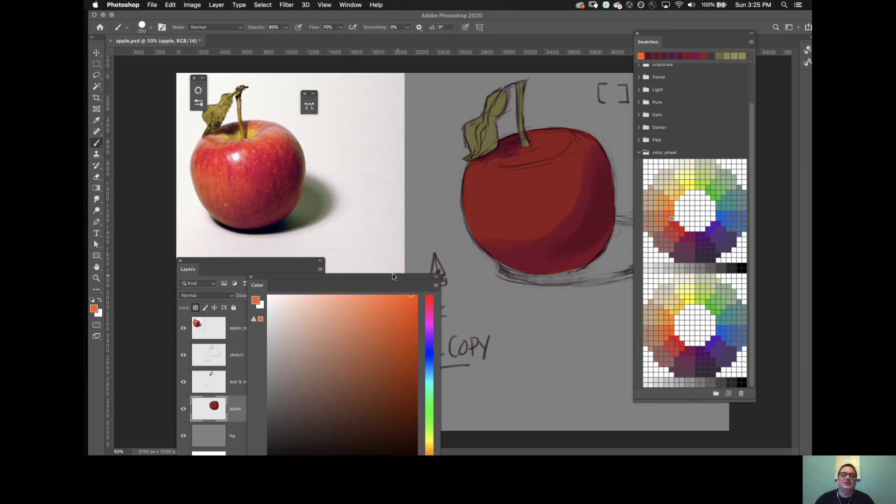
pyautogui.moveTo(392, 276); pyautogui.dragTo(350, 171)
pyautogui.click(387, 354)
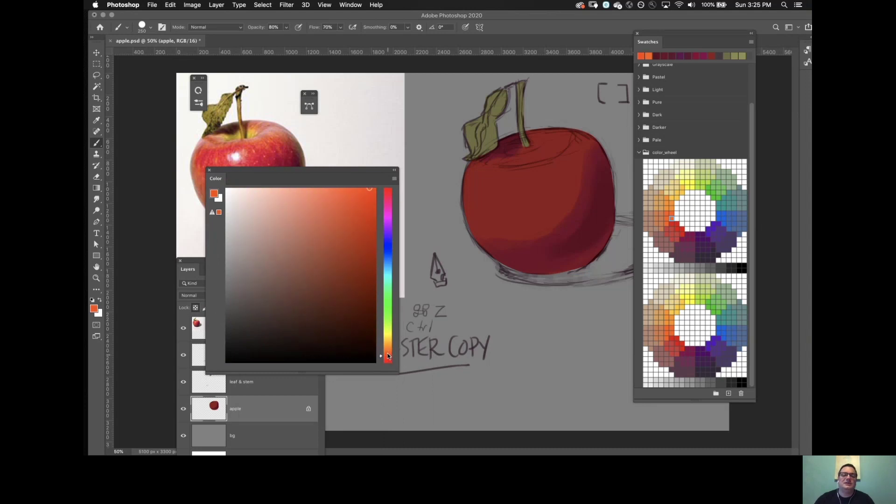
pyautogui.moveTo(353, 181); pyautogui.dragTo(361, 234)
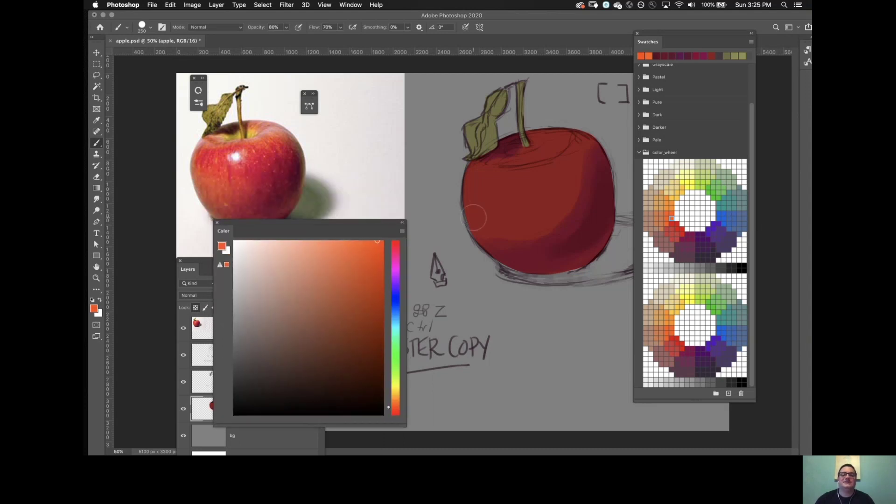
# Try orange strokes on the apple's lit left side at 80% and 30% brush opacity, undoing each.
pyautogui.moveTo(469, 206); pyautogui.dragTo(475, 225)
pyautogui.press('super+z')
pyautogui.press('3')
pyautogui.moveTo(471, 209)
pyautogui.mouseDown()
pyautogui.moveTo(477, 231)
pyautogui.moveTo(475, 221)
pyautogui.moveTo(492, 207)
pyautogui.moveTo(472, 229)
pyautogui.moveTo(481, 220)
pyautogui.moveTo(497, 229)
pyautogui.moveTo(500, 213)
pyautogui.moveTo(503, 222)
pyautogui.moveTo(539, 225)
pyautogui.moveTo(496, 220)
pyautogui.moveTo(477, 207)
pyautogui.moveTo(529, 223)
pyautogui.moveTo(550, 210)
pyautogui.mouseUp()
pyautogui.press('super+z')
# At 20% brush opacity, glaze orange over the apple's middle and upper areas, and golden yellow around the stem base.
pyautogui.press('2')
pyautogui.moveTo(524, 170)
pyautogui.mouseDown()
pyautogui.moveTo(579, 149)
pyautogui.moveTo(576, 141)
pyautogui.moveTo(513, 173)
pyautogui.moveTo(566, 159)
pyautogui.moveTo(568, 166)
pyautogui.moveTo(573, 159)
pyautogui.moveTo(483, 166)
pyautogui.moveTo(495, 168)
pyautogui.moveTo(482, 170)
pyautogui.moveTo(486, 182)
pyautogui.moveTo(469, 205)
pyautogui.moveTo(475, 189)
pyautogui.moveTo(528, 215)
pyautogui.moveTo(570, 151)
pyautogui.mouseUp()
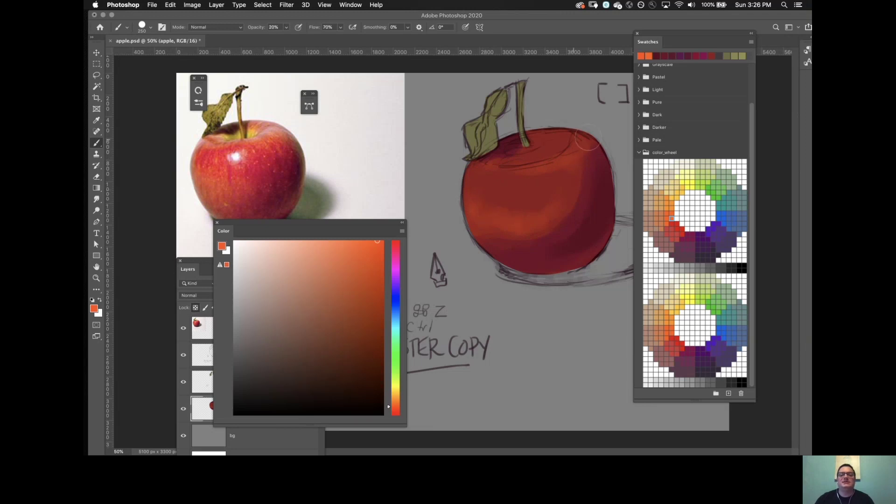
pyautogui.click(684, 185)
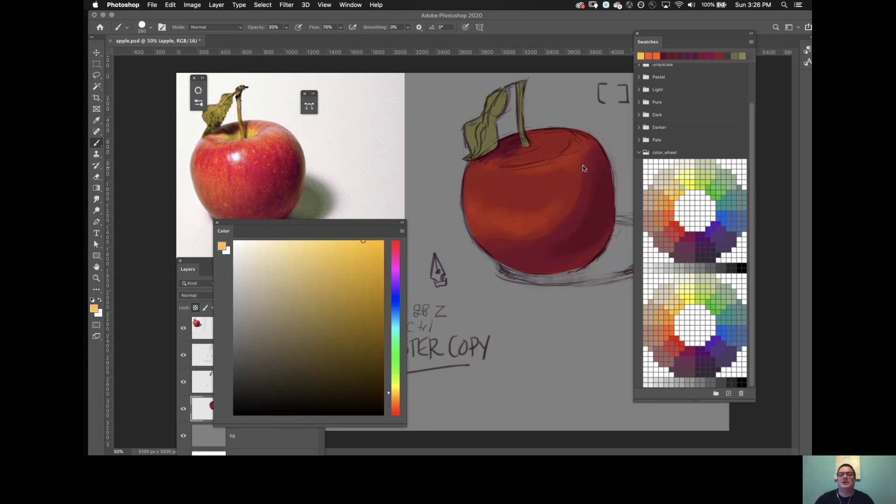
pyautogui.moveTo(519, 153)
pyautogui.mouseDown()
pyautogui.moveTo(550, 143)
pyautogui.moveTo(517, 148)
pyautogui.mouseUp()
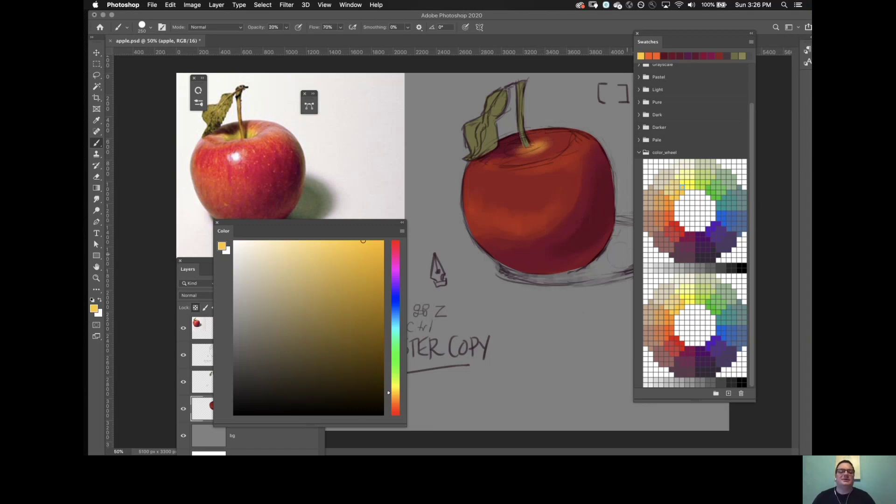
# Bring the Layers panel forward and lock the transparent pixels of the leaf & stem layer.
pyautogui.click(200, 261)
pyautogui.moveTo(200, 262); pyautogui.dragTo(181, 245)
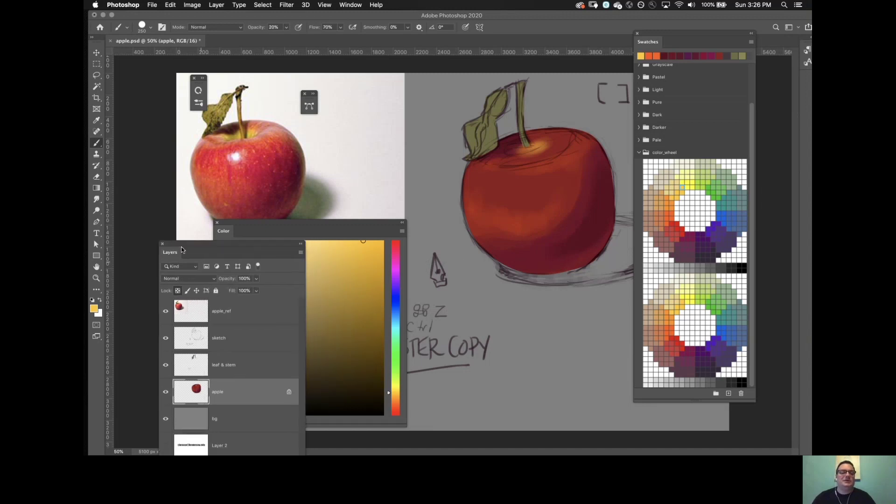
pyautogui.click(242, 364)
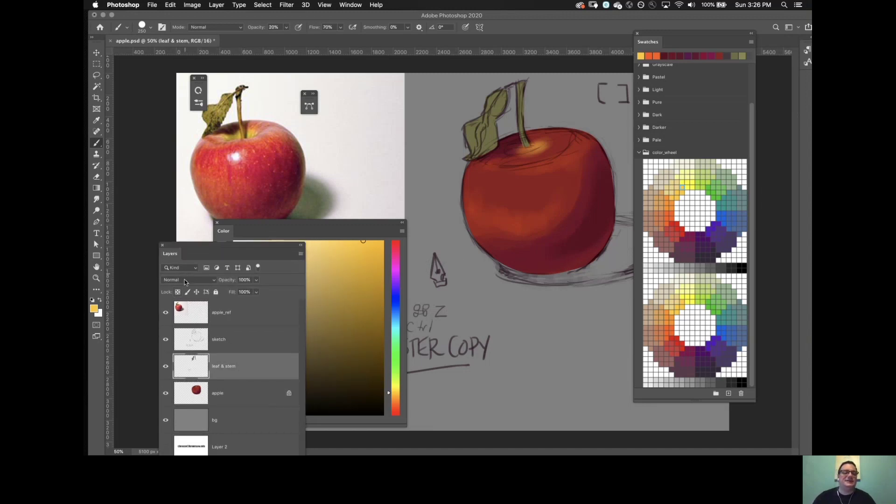
pyautogui.click(178, 292)
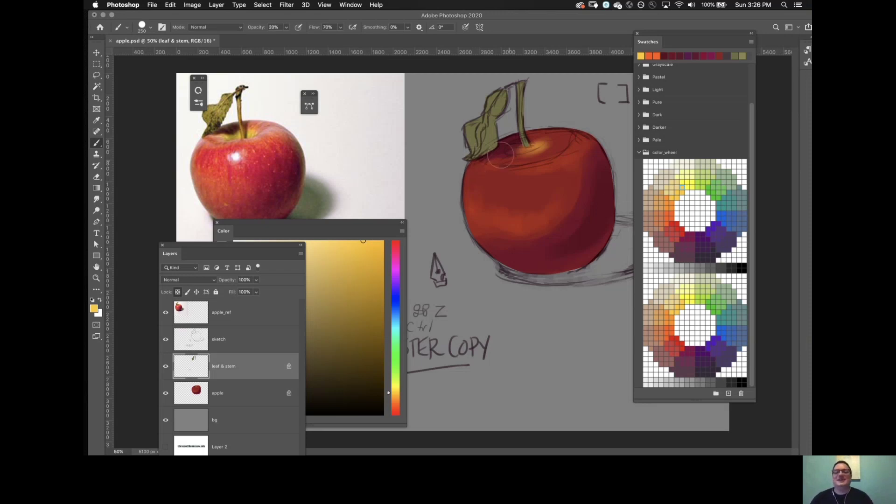
# Sample the leaf's olive green from the painting and bring the Color panel in front of the Layers panel.
pyautogui.keyDown('alt'); pyautogui.click(490, 133); pyautogui.keyUp('alt')
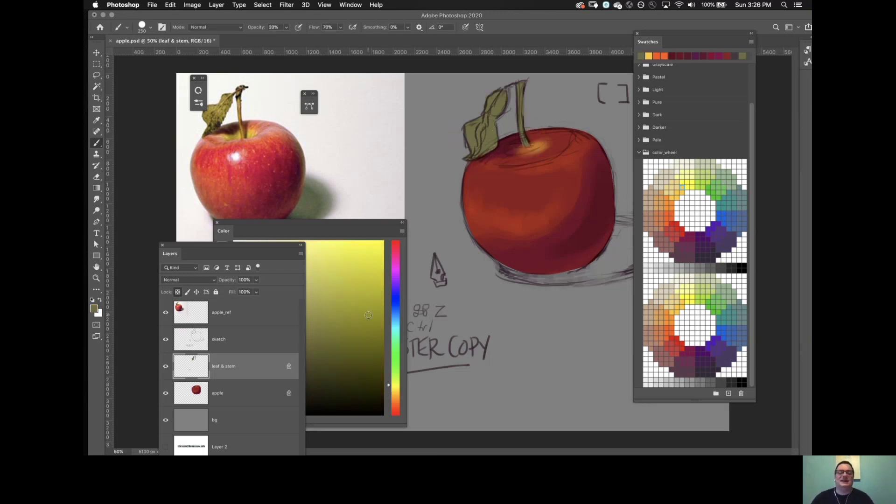
pyautogui.click(347, 226)
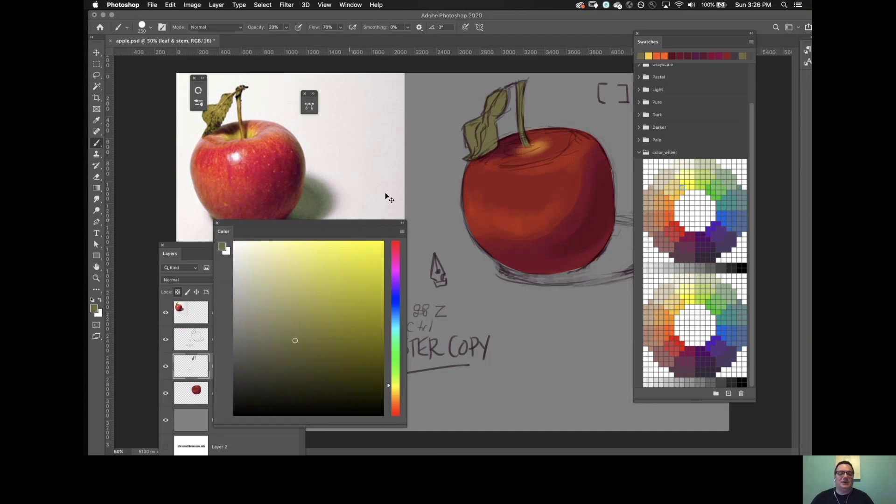
pyautogui.keyDown('alt'); pyautogui.click(469, 130); pyautogui.keyUp('alt')
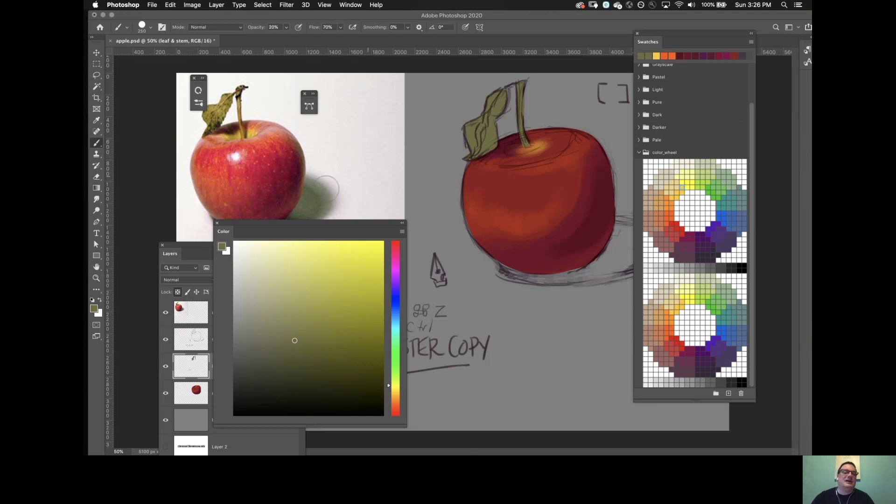
# Look through the grouped tools in the toolbox, including the brush, history brush, selection, dodge, healing and Eyedropper groups.
pyautogui.click(97, 144)
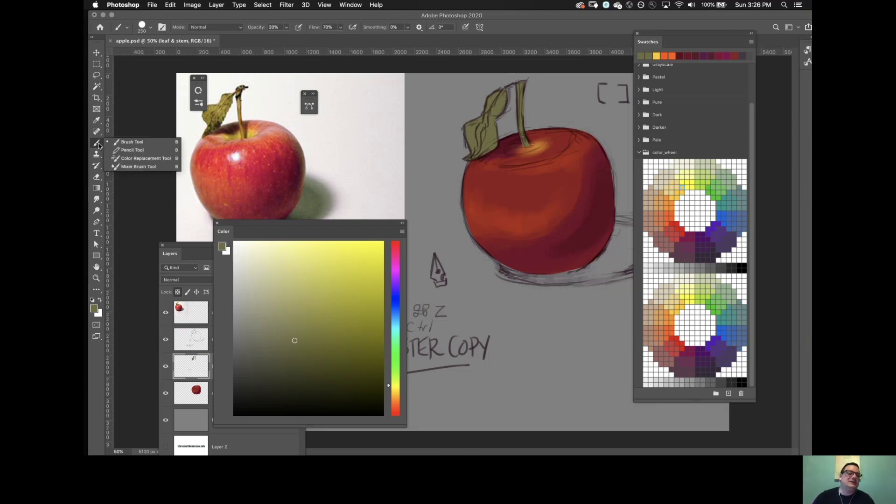
pyautogui.click(98, 155)
pyautogui.click(97, 143)
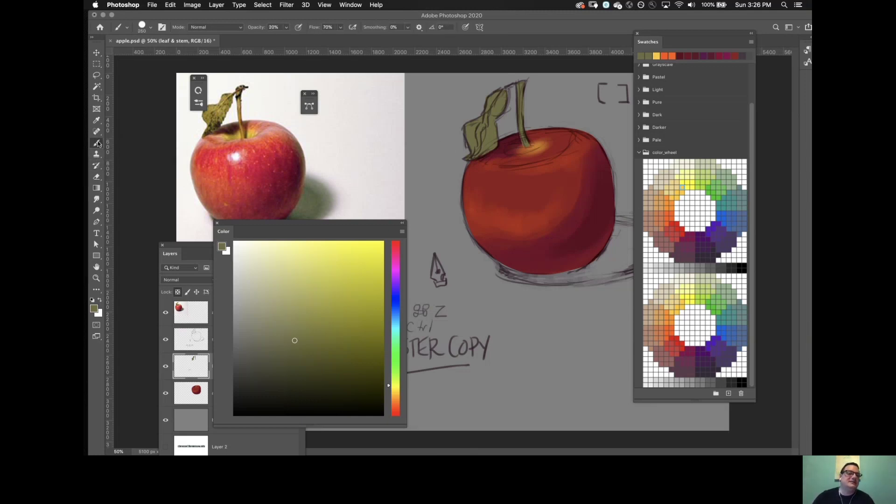
pyautogui.click(97, 166)
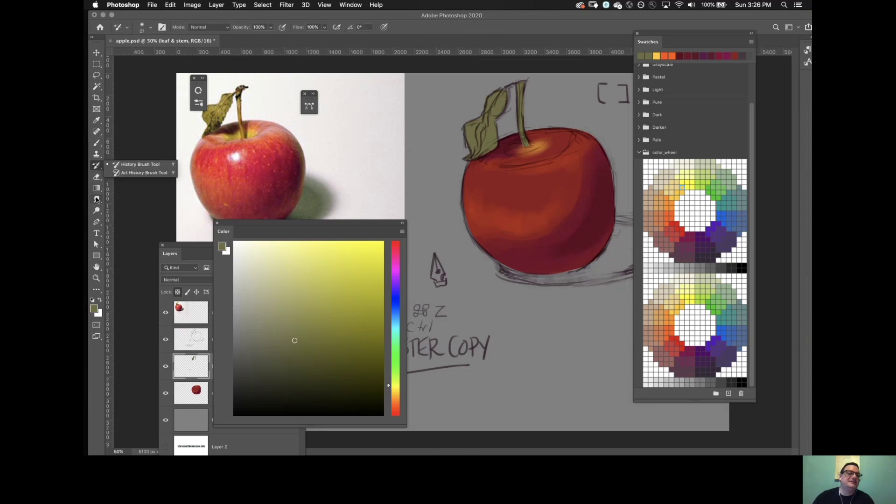
pyautogui.click(98, 87)
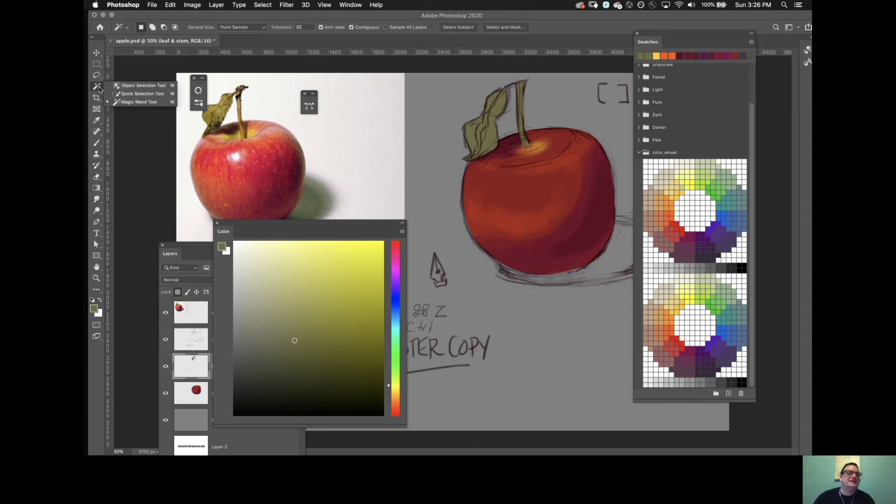
pyautogui.click(97, 144)
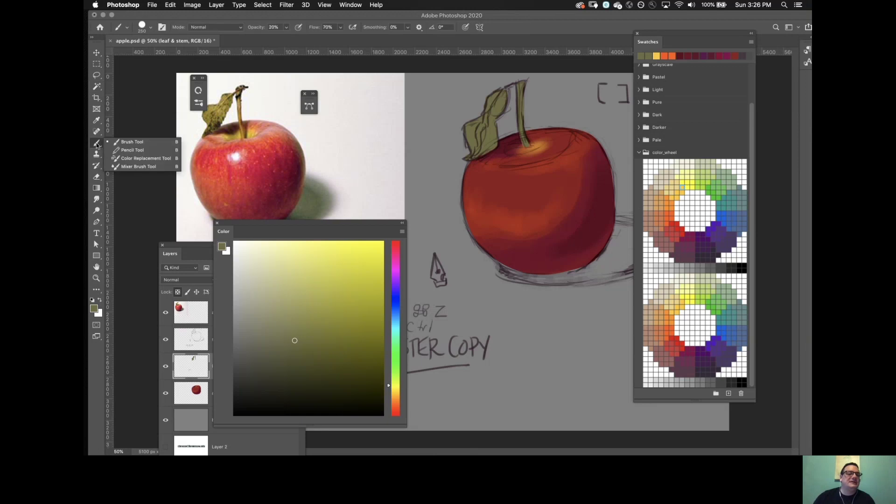
pyautogui.click(96, 210)
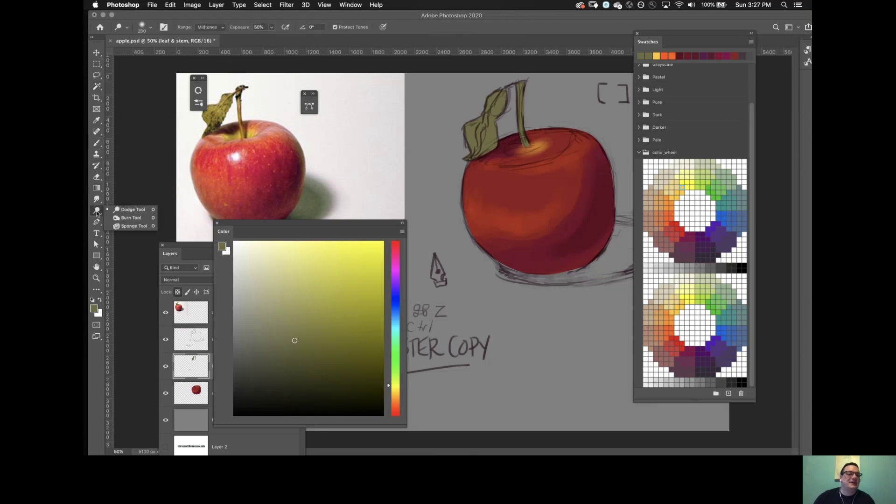
pyautogui.click(96, 245)
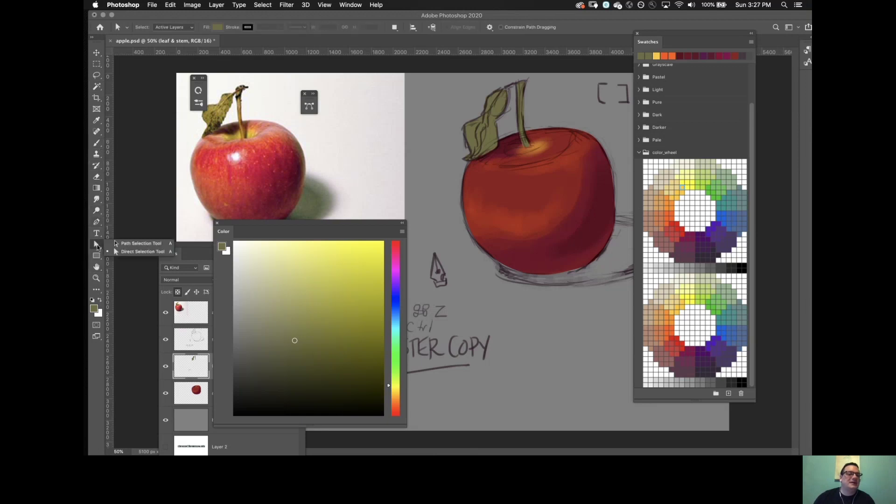
pyautogui.click(97, 133)
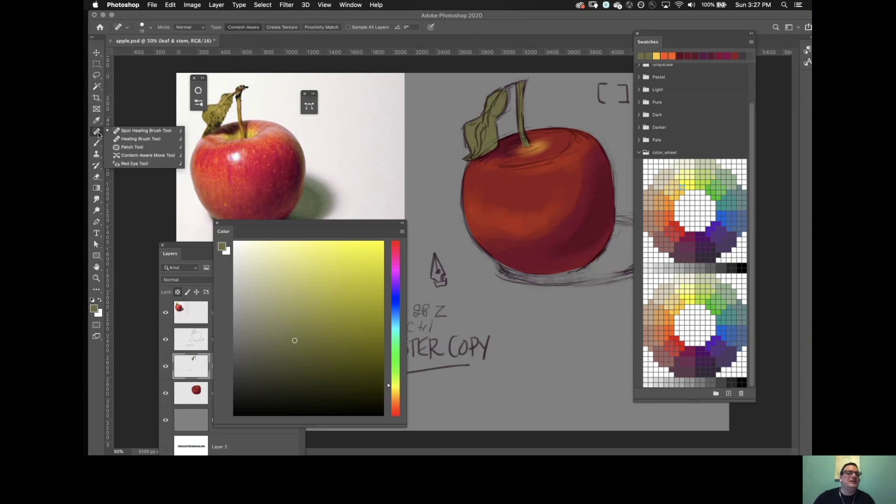
pyautogui.click(97, 120)
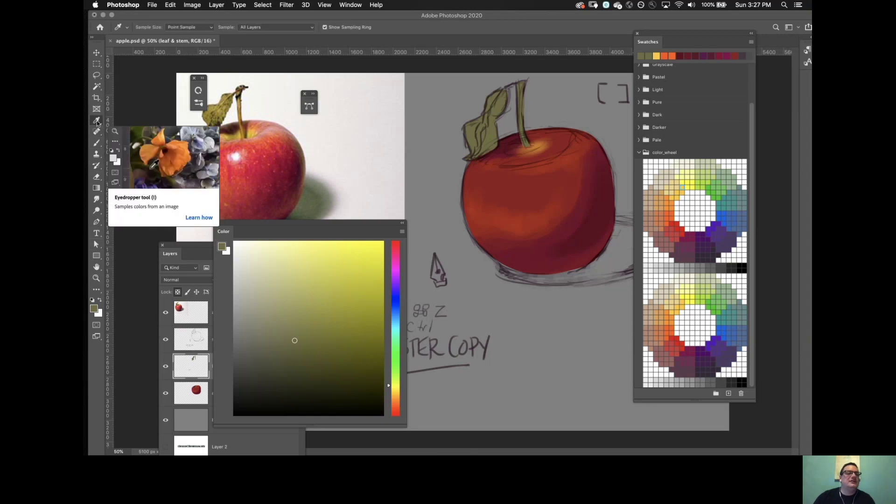
pyautogui.click(97, 121)
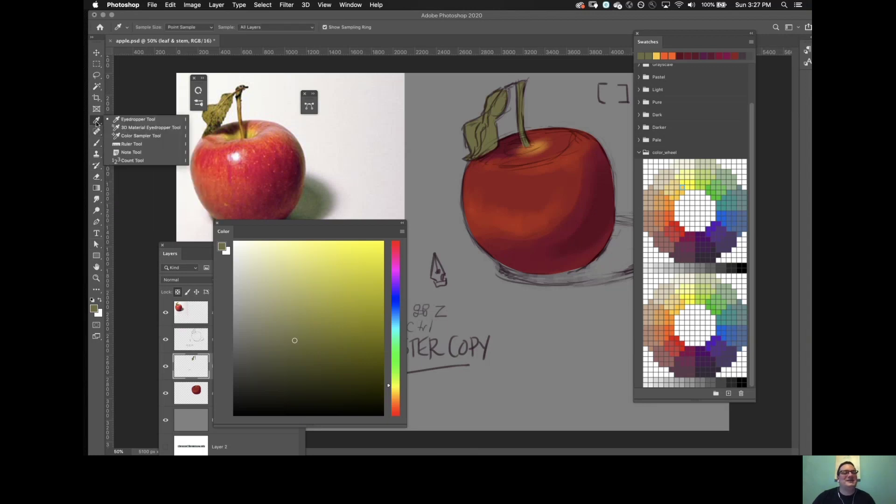
pyautogui.click(96, 119)
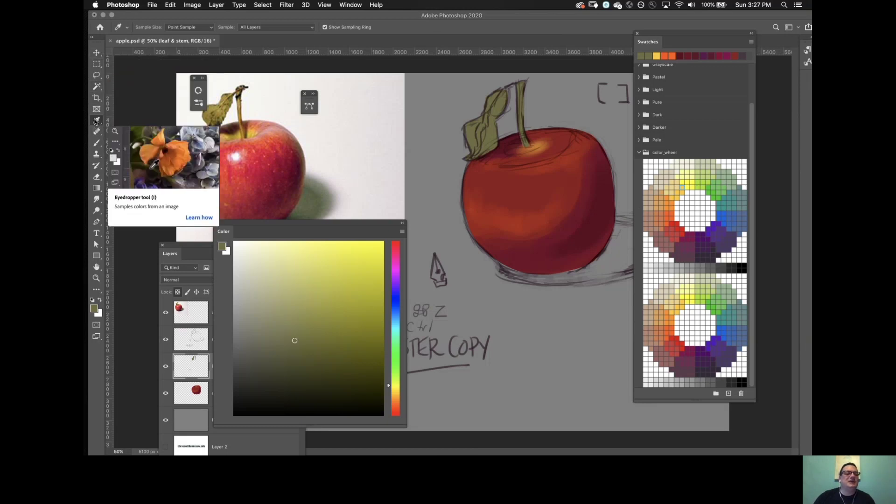
# Return to the Brush tool, sample the leaf green, choose a much darker olive and shade the leaf with it.
pyautogui.press('b')
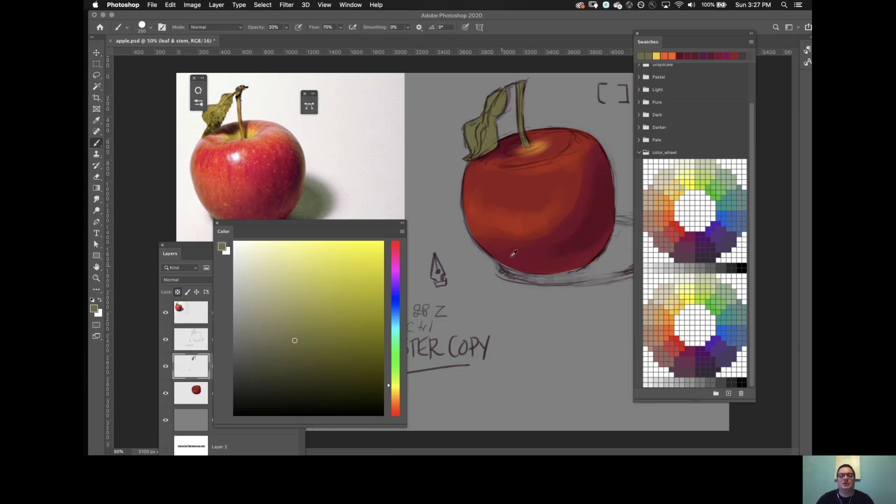
pyautogui.keyDown('alt'); pyautogui.click(490, 133); pyautogui.keyUp('alt')
pyautogui.moveTo(487, 143); pyautogui.dragTo(480, 152)
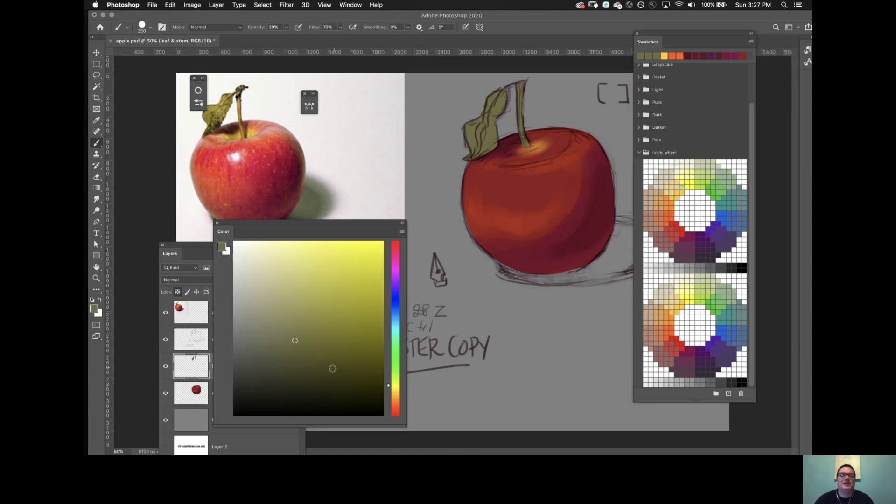
pyautogui.click(323, 372)
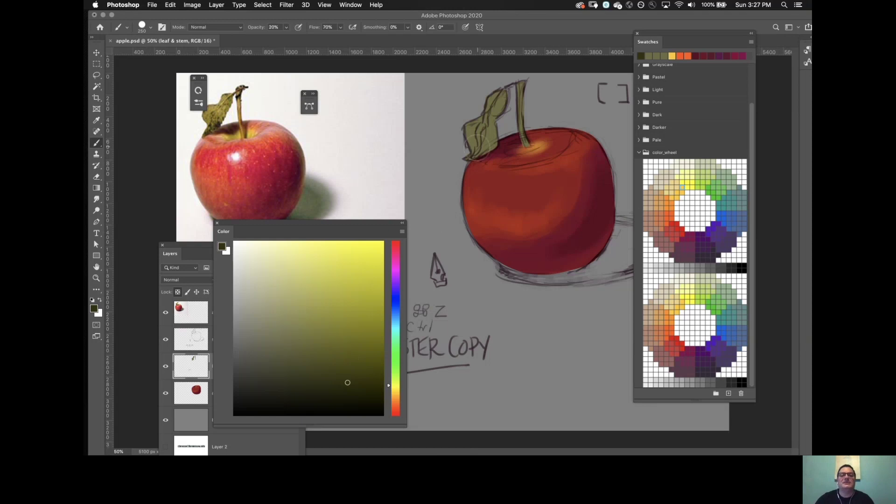
pyautogui.moveTo(477, 148)
pyautogui.mouseDown()
pyautogui.moveTo(473, 155)
pyautogui.moveTo(491, 145)
pyautogui.moveTo(473, 156)
pyautogui.moveTo(500, 144)
pyautogui.moveTo(493, 139)
pyautogui.moveTo(502, 100)
pyautogui.mouseUp()
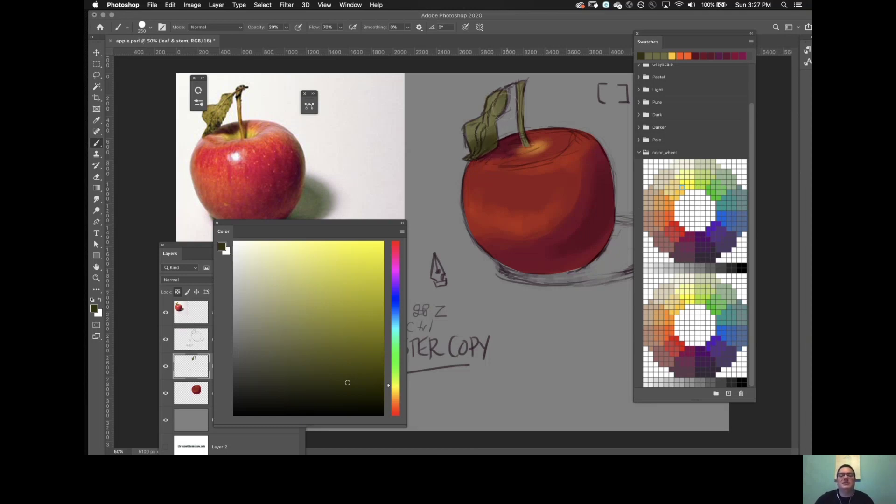
# Move the Layers panel up, reduce the brush size and deepen the leaf and stem shadows with near-black olive.
pyautogui.moveTo(189, 248); pyautogui.dragTo(168, 177)
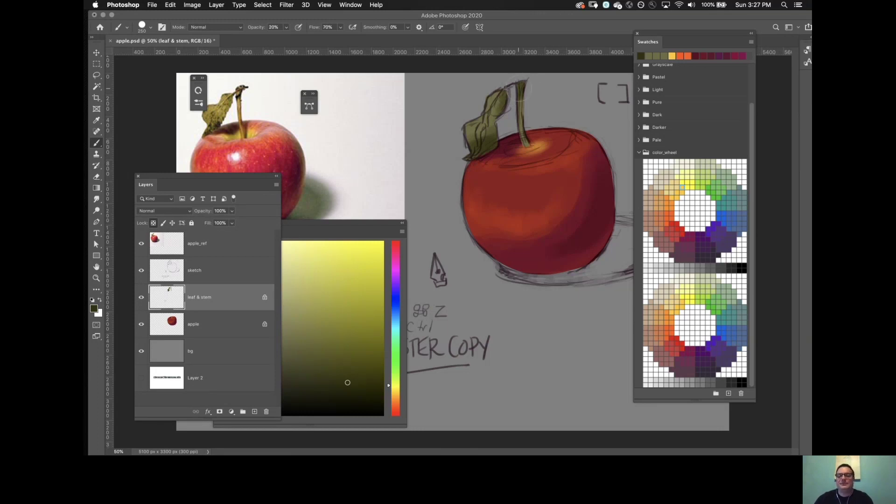
pyautogui.press('[')
pyautogui.press('[')
pyautogui.press('[')
pyautogui.press('[')
pyautogui.press('[')
pyautogui.press('[')
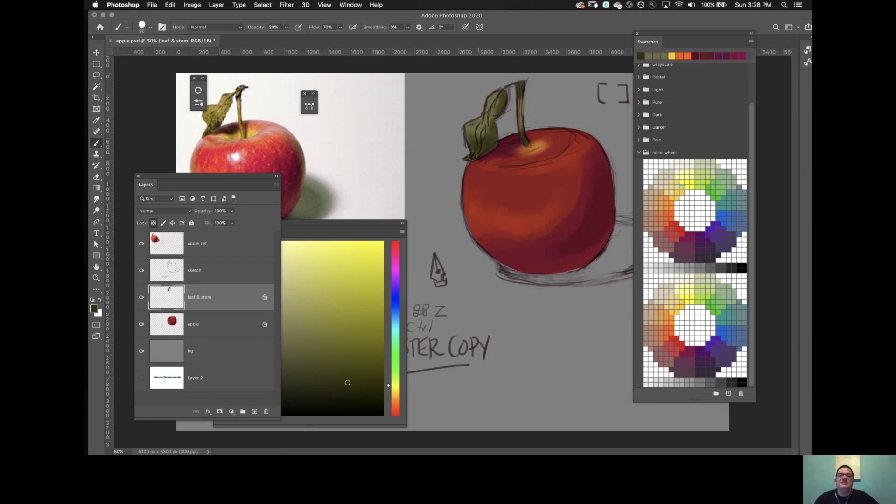
pyautogui.click(368, 398)
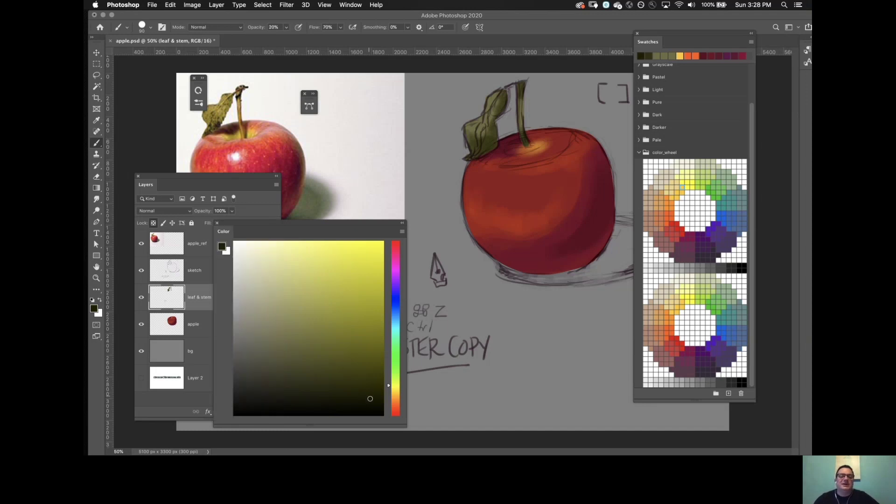
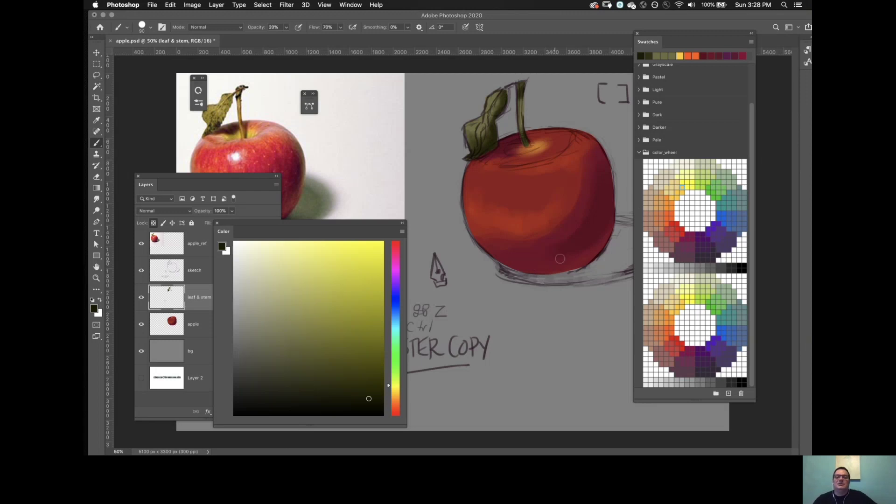
# Shift the Swatches panel off the sketched cast shadow and add a layer named shadow directly beneath the apple layer.
pyautogui.moveTo(716, 37); pyautogui.dragTo(765, 50)
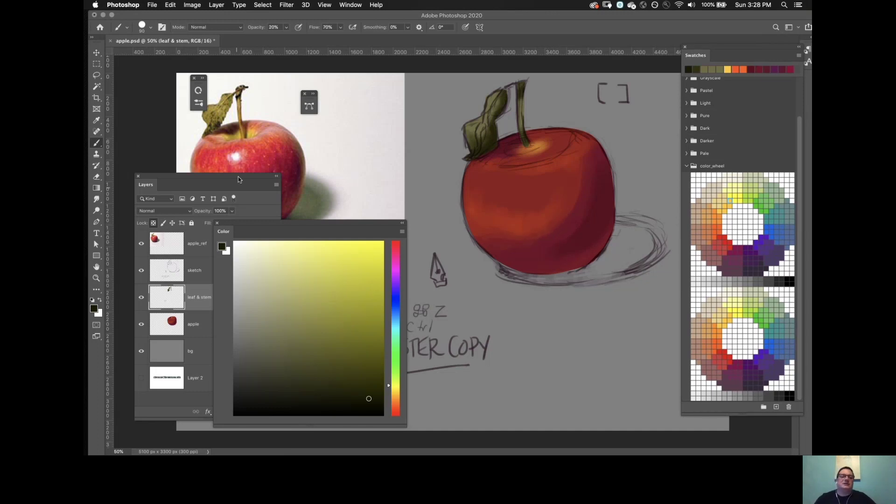
pyautogui.moveTo(238, 177); pyautogui.dragTo(242, 173)
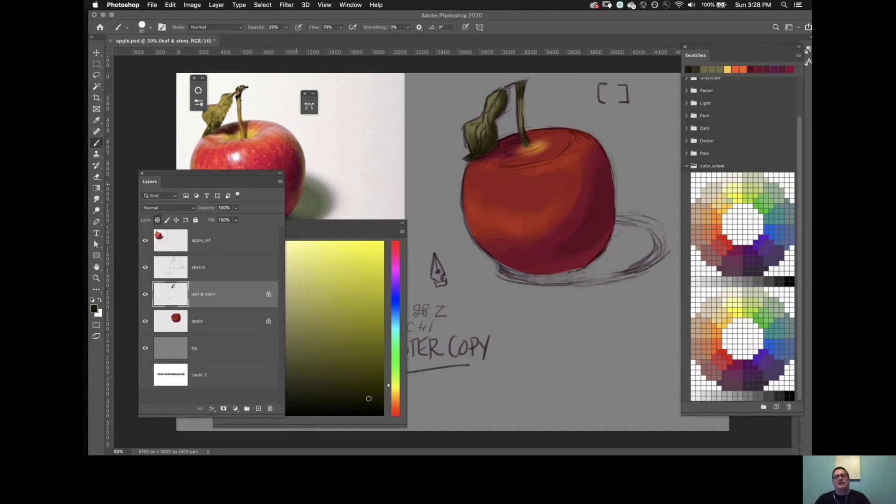
pyautogui.click(209, 324)
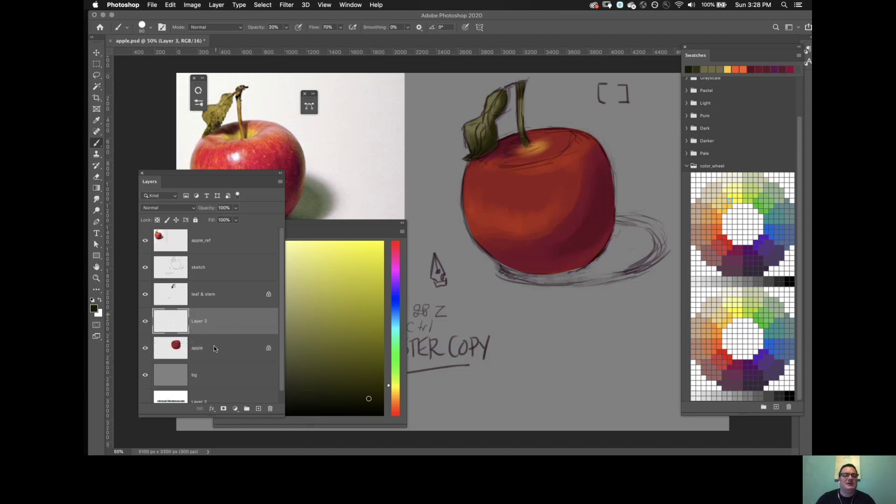
pyautogui.press('super+bracketleft')
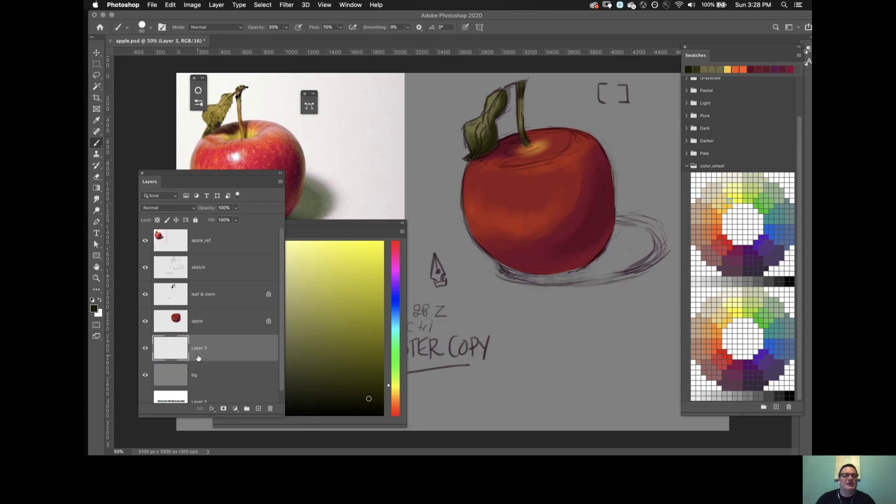
pyautogui.doubleClick(204, 348)
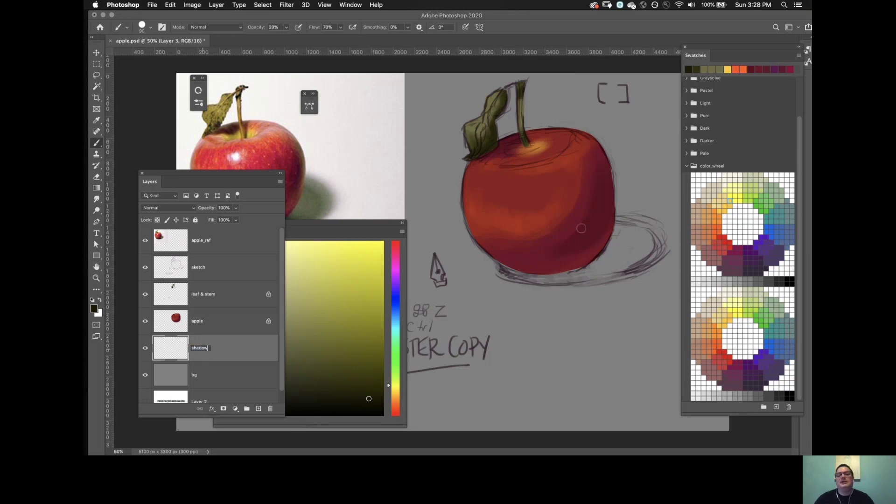
pyautogui.press('Return')
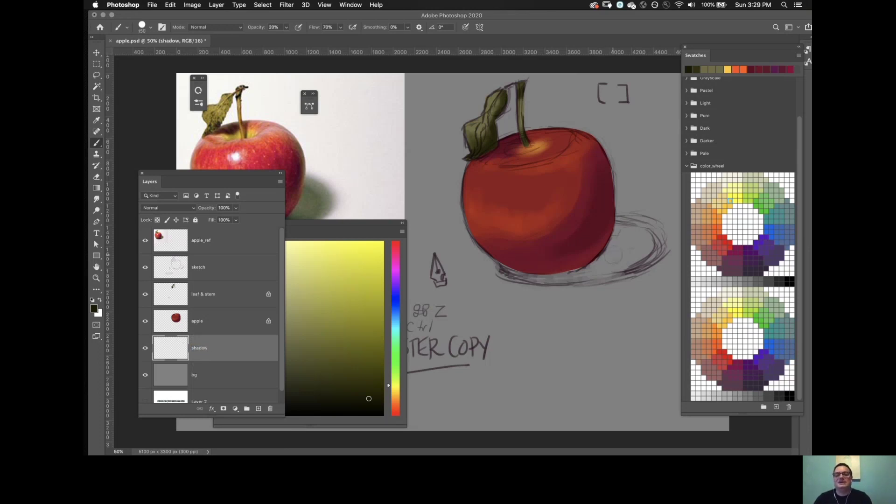
# Paint the apple's cast shadow in near-black olive at 20% opacity, moving the Layers and Color panels off the reference apple.
pyautogui.moveTo(602, 251)
pyautogui.mouseDown()
pyautogui.moveTo(562, 266)
pyautogui.moveTo(538, 254)
pyautogui.moveTo(576, 237)
pyautogui.moveTo(629, 231)
pyautogui.mouseUp()
pyautogui.moveTo(536, 267)
pyautogui.mouseDown()
pyautogui.moveTo(589, 263)
pyautogui.moveTo(524, 265)
pyautogui.moveTo(606, 263)
pyautogui.moveTo(512, 263)
pyautogui.moveTo(589, 271)
pyautogui.moveTo(544, 270)
pyautogui.moveTo(588, 258)
pyautogui.moveTo(572, 256)
pyautogui.moveTo(547, 263)
pyautogui.moveTo(598, 259)
pyautogui.moveTo(507, 263)
pyautogui.moveTo(558, 268)
pyautogui.moveTo(508, 264)
pyautogui.moveTo(549, 270)
pyautogui.moveTo(611, 259)
pyautogui.moveTo(627, 237)
pyautogui.moveTo(619, 234)
pyautogui.moveTo(603, 257)
pyautogui.moveTo(626, 240)
pyautogui.moveTo(584, 268)
pyautogui.moveTo(637, 250)
pyautogui.moveTo(621, 255)
pyautogui.moveTo(634, 263)
pyautogui.moveTo(563, 275)
pyautogui.moveTo(629, 239)
pyautogui.moveTo(615, 229)
pyautogui.moveTo(641, 240)
pyautogui.moveTo(615, 227)
pyautogui.moveTo(641, 236)
pyautogui.moveTo(619, 227)
pyautogui.moveTo(635, 239)
pyautogui.moveTo(621, 263)
pyautogui.moveTo(651, 246)
pyautogui.moveTo(616, 250)
pyautogui.moveTo(615, 232)
pyautogui.moveTo(641, 230)
pyautogui.moveTo(620, 227)
pyautogui.moveTo(639, 251)
pyautogui.moveTo(608, 265)
pyautogui.moveTo(584, 266)
pyautogui.moveTo(624, 244)
pyautogui.moveTo(572, 263)
pyautogui.moveTo(506, 264)
pyautogui.moveTo(561, 270)
pyautogui.moveTo(619, 247)
pyautogui.moveTo(581, 249)
pyautogui.mouseUp()
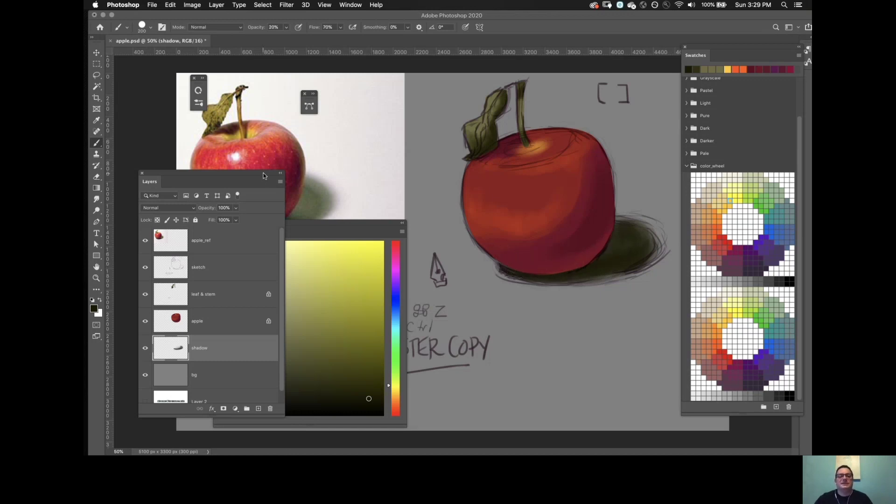
pyautogui.moveTo(263, 173); pyautogui.dragTo(209, 260)
pyautogui.moveTo(305, 223); pyautogui.dragTo(358, 218)
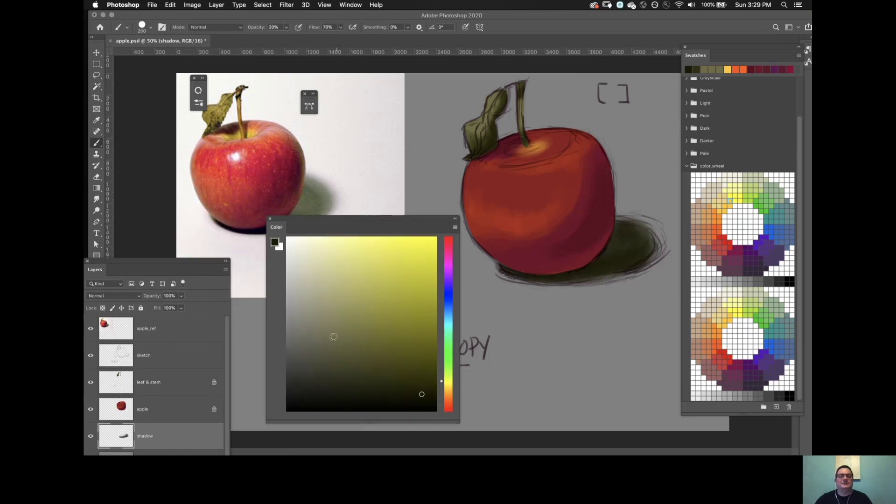
pyautogui.click(421, 396)
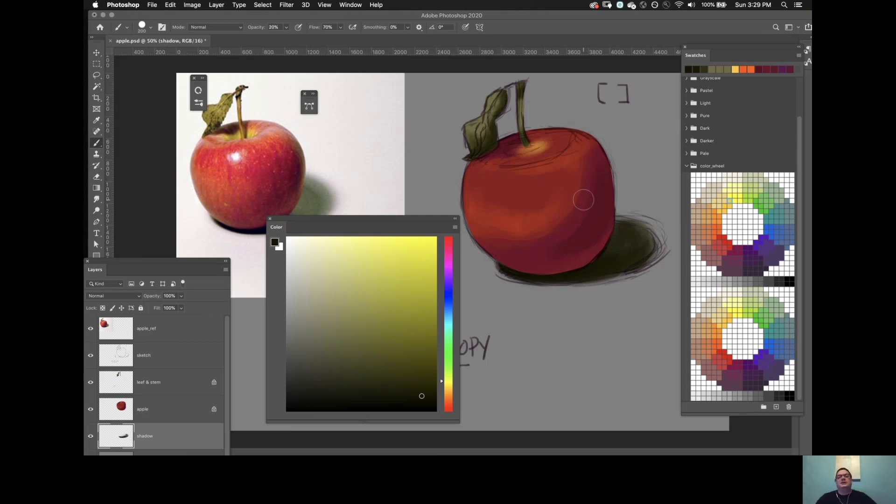
# Choose a pale cream and brush it around the painted leaf, stem and upper-left apple edge, sampling the blended background tones.
pyautogui.click(301, 249)
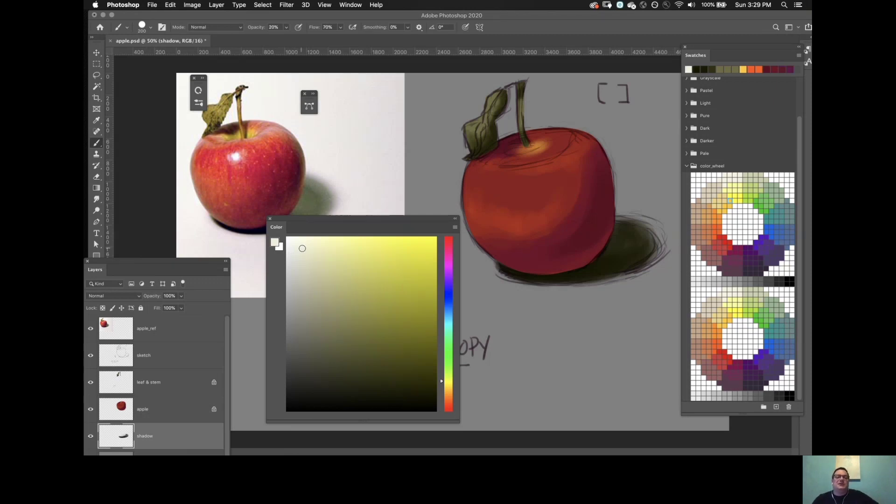
pyautogui.moveTo(496, 118)
pyautogui.mouseDown()
pyautogui.moveTo(517, 103)
pyautogui.moveTo(489, 132)
pyautogui.moveTo(536, 116)
pyautogui.moveTo(535, 104)
pyautogui.moveTo(506, 117)
pyautogui.moveTo(529, 110)
pyautogui.moveTo(533, 89)
pyautogui.moveTo(540, 115)
pyautogui.mouseUp()
pyautogui.moveTo(483, 106)
pyautogui.mouseDown()
pyautogui.moveTo(467, 93)
pyautogui.moveTo(482, 118)
pyautogui.moveTo(444, 189)
pyautogui.moveTo(469, 135)
pyautogui.moveTo(468, 149)
pyautogui.moveTo(459, 138)
pyautogui.moveTo(441, 154)
pyautogui.moveTo(434, 140)
pyautogui.moveTo(441, 167)
pyautogui.moveTo(454, 151)
pyautogui.moveTo(451, 184)
pyautogui.mouseUp()
pyautogui.keyDown('alt'); pyautogui.click(453, 137); pyautogui.keyUp('alt')
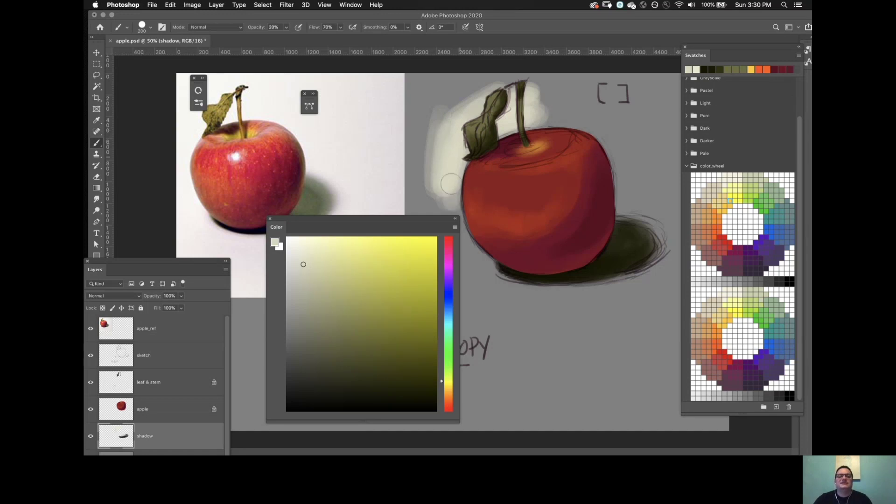
pyautogui.moveTo(439, 138)
pyautogui.mouseDown()
pyautogui.moveTo(467, 91)
pyautogui.moveTo(447, 106)
pyautogui.mouseUp()
pyautogui.keyDown('alt'); pyautogui.click(446, 110); pyautogui.keyUp('alt')
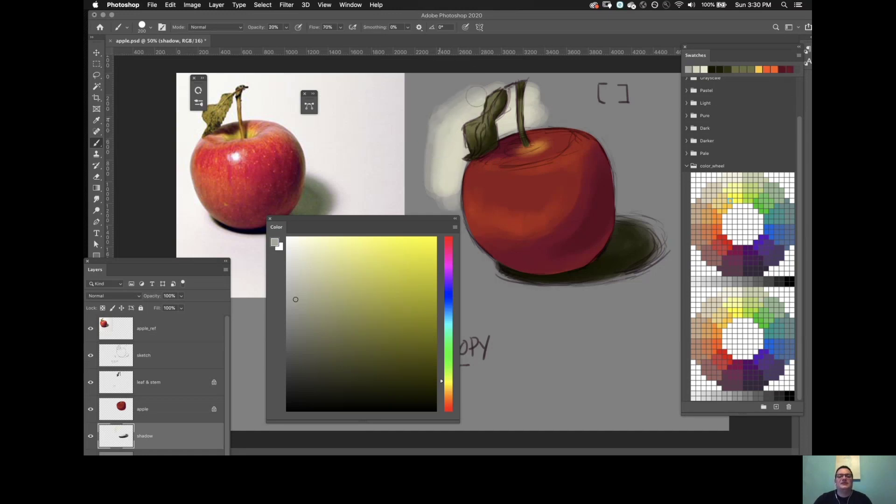
pyautogui.keyDown('alt'); pyautogui.click(448, 162); pyautogui.keyUp('alt')
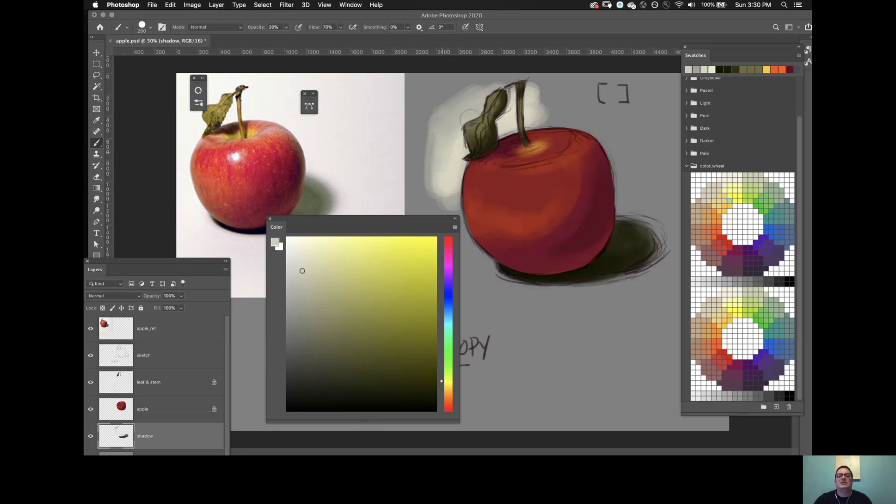
# Raise the brush opacity to 100% and paint the light background around the apple and cast shadow, moving the Color panel aside.
pyautogui.moveTo(445, 168)
pyautogui.mouseDown()
pyautogui.moveTo(443, 146)
pyautogui.moveTo(433, 159)
pyautogui.moveTo(446, 156)
pyautogui.moveTo(445, 195)
pyautogui.moveTo(454, 181)
pyautogui.moveTo(454, 199)
pyautogui.moveTo(449, 174)
pyautogui.moveTo(464, 231)
pyautogui.moveTo(352, 239)
pyautogui.mouseUp()
pyautogui.press('0')
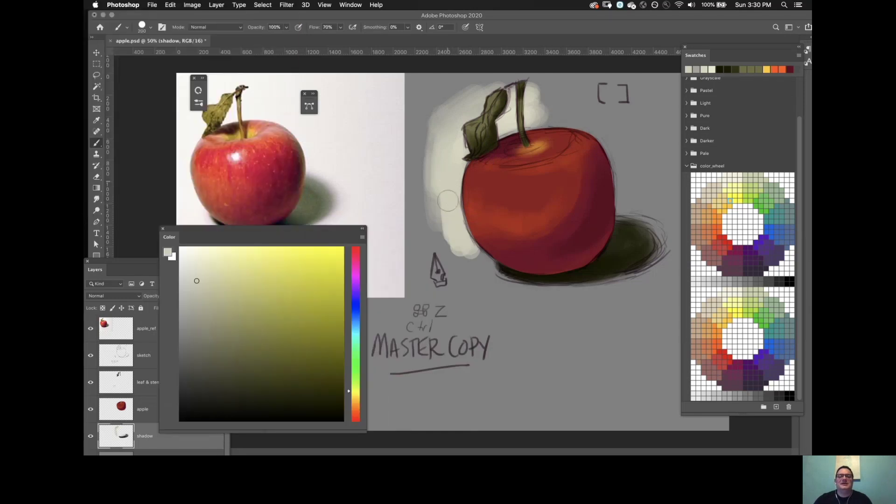
pyautogui.moveTo(448, 200)
pyautogui.mouseDown()
pyautogui.moveTo(437, 229)
pyautogui.moveTo(463, 262)
pyautogui.moveTo(486, 264)
pyautogui.moveTo(457, 256)
pyautogui.moveTo(465, 290)
pyautogui.moveTo(441, 256)
pyautogui.moveTo(496, 291)
pyautogui.mouseUp()
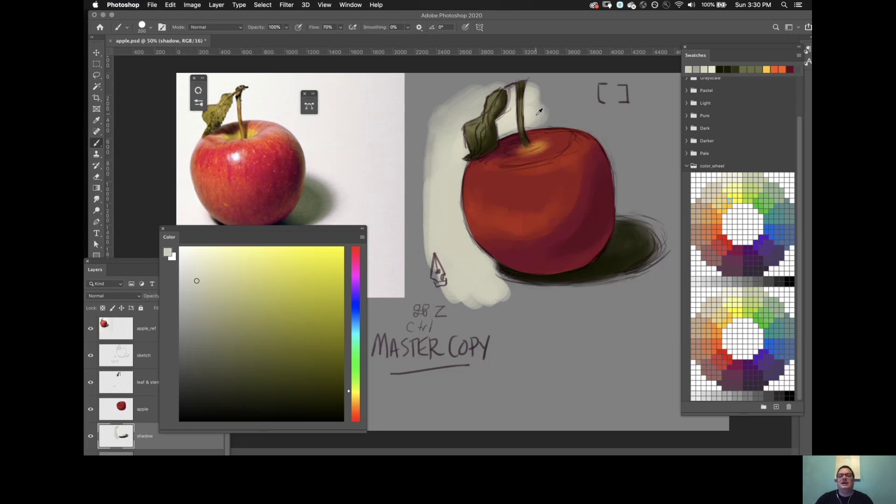
pyautogui.moveTo(539, 112)
pyautogui.mouseDown()
pyautogui.moveTo(585, 102)
pyautogui.moveTo(558, 90)
pyautogui.moveTo(479, 85)
pyautogui.moveTo(613, 136)
pyautogui.moveTo(591, 125)
pyautogui.moveTo(604, 122)
pyautogui.moveTo(585, 94)
pyautogui.moveTo(617, 93)
pyautogui.moveTo(634, 146)
pyautogui.moveTo(630, 183)
pyautogui.moveTo(614, 143)
pyautogui.moveTo(632, 194)
pyautogui.moveTo(610, 136)
pyautogui.moveTo(631, 207)
pyautogui.moveTo(646, 191)
pyautogui.moveTo(646, 114)
pyautogui.moveTo(625, 93)
pyautogui.moveTo(602, 94)
pyautogui.moveTo(637, 179)
pyautogui.moveTo(625, 209)
pyautogui.moveTo(615, 208)
pyautogui.moveTo(666, 246)
pyautogui.mouseUp()
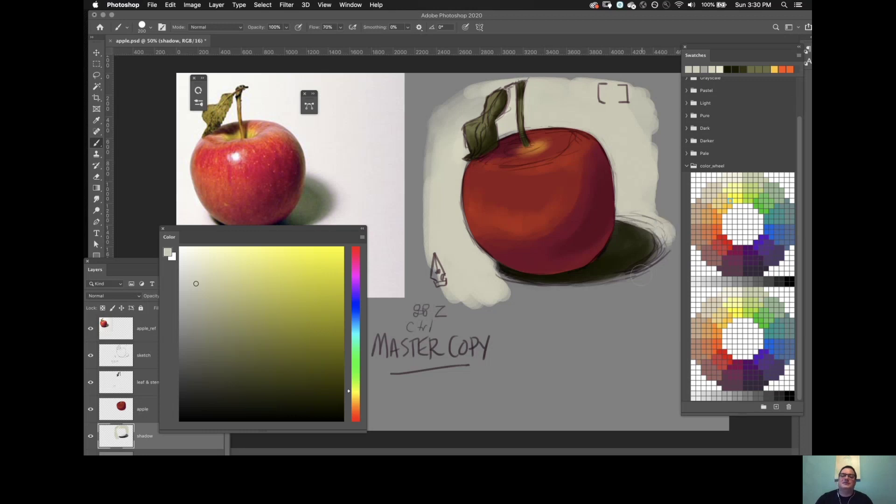
pyautogui.moveTo(660, 278)
pyautogui.mouseDown()
pyautogui.moveTo(560, 294)
pyautogui.moveTo(502, 290)
pyautogui.moveTo(626, 290)
pyautogui.moveTo(663, 280)
pyautogui.moveTo(596, 294)
pyautogui.mouseUp()
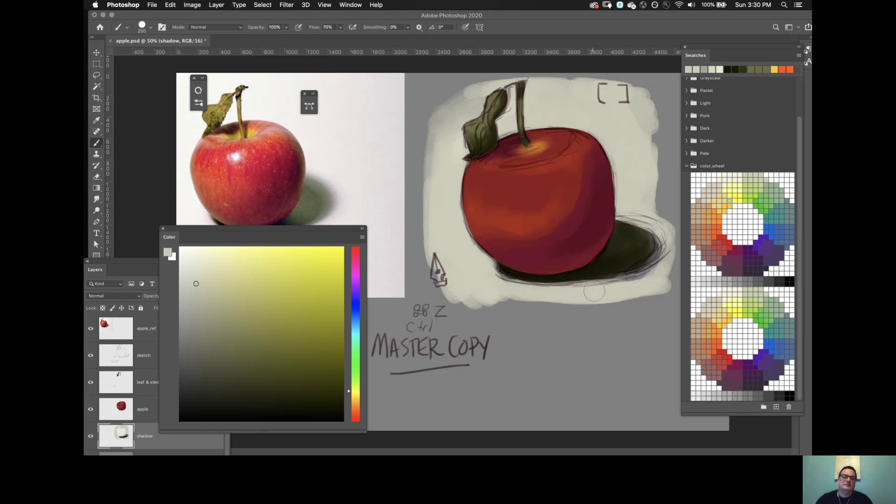
# Move the Color panel clear of the reference apple and widen the light background below and to the right of the painted apple.
pyautogui.moveTo(292, 233); pyautogui.dragTo(282, 289)
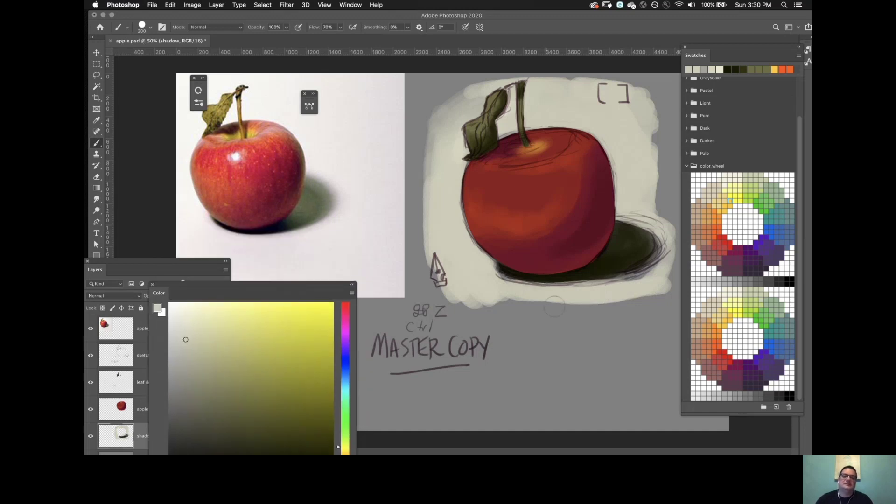
pyautogui.moveTo(483, 275)
pyautogui.mouseDown()
pyautogui.moveTo(505, 287)
pyautogui.moveTo(478, 279)
pyautogui.moveTo(501, 298)
pyautogui.moveTo(548, 303)
pyautogui.moveTo(651, 302)
pyautogui.moveTo(660, 284)
pyautogui.moveTo(644, 295)
pyautogui.moveTo(657, 272)
pyautogui.mouseUp()
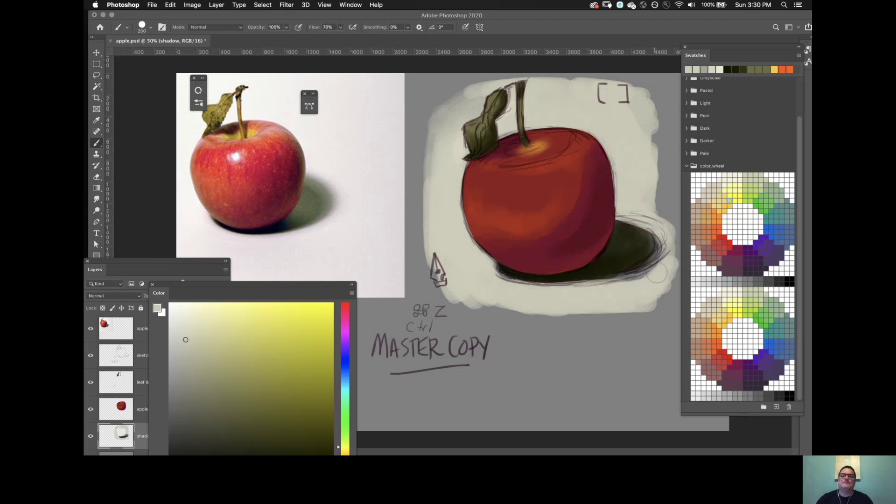
pyautogui.moveTo(662, 153); pyautogui.dragTo(659, 201)
pyautogui.moveTo(661, 130)
pyautogui.mouseDown()
pyautogui.moveTo(667, 270)
pyautogui.moveTo(661, 136)
pyautogui.moveTo(645, 121)
pyautogui.moveTo(645, 103)
pyautogui.moveTo(617, 88)
pyautogui.moveTo(590, 81)
pyautogui.mouseUp()
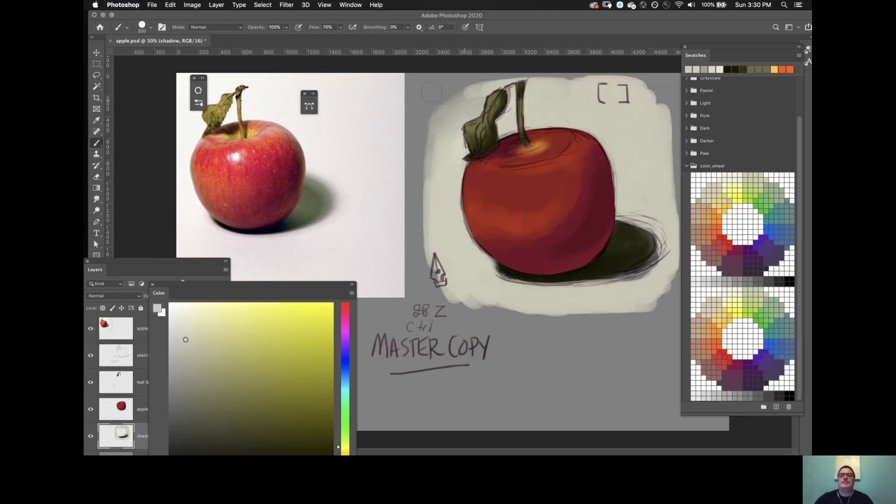
# Sample the background's pale tones and extend it farther left of the apple and up to the canvas's top edge.
pyautogui.keyDown('alt'); pyautogui.click(438, 126); pyautogui.keyUp('alt')
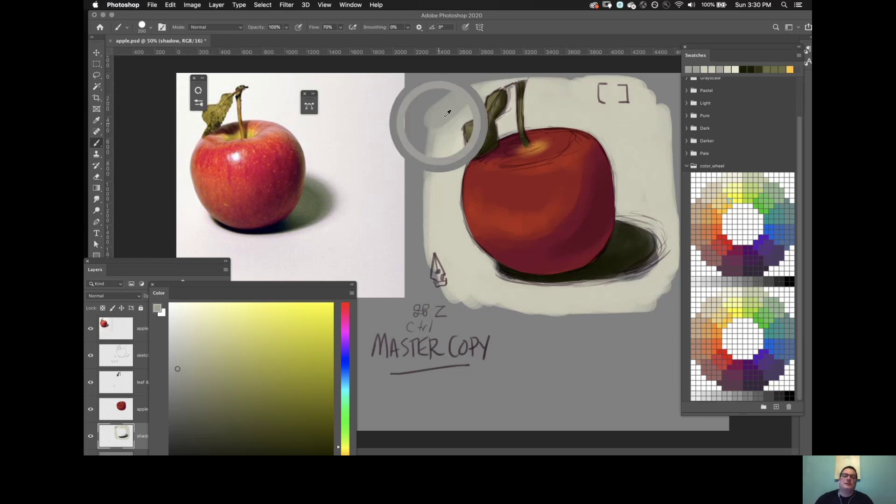
pyautogui.keyDown('alt'); pyautogui.click(450, 119); pyautogui.keyUp('alt')
pyautogui.moveTo(452, 117)
pyautogui.mouseDown()
pyautogui.moveTo(434, 130)
pyautogui.moveTo(437, 117)
pyautogui.moveTo(430, 123)
pyautogui.moveTo(422, 250)
pyautogui.moveTo(426, 133)
pyautogui.moveTo(426, 283)
pyautogui.moveTo(451, 296)
pyautogui.mouseUp()
pyautogui.keyDown('alt'); pyautogui.click(438, 152); pyautogui.keyUp('alt')
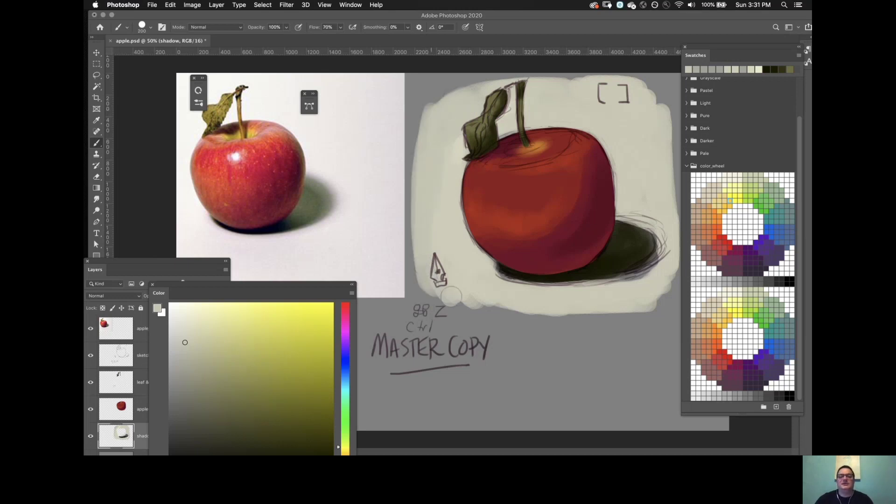
pyautogui.moveTo(439, 103)
pyautogui.mouseDown()
pyautogui.moveTo(509, 84)
pyautogui.moveTo(601, 83)
pyautogui.mouseUp()
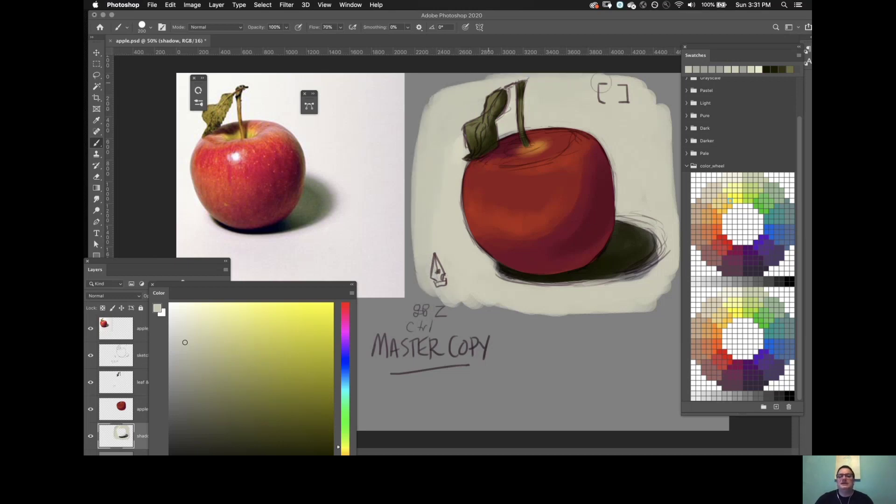
pyautogui.moveTo(444, 85)
pyautogui.mouseDown()
pyautogui.moveTo(602, 75)
pyautogui.moveTo(667, 108)
pyautogui.mouseUp()
pyautogui.moveTo(433, 101)
pyautogui.mouseDown()
pyautogui.moveTo(433, 80)
pyautogui.moveTo(426, 136)
pyautogui.mouseUp()
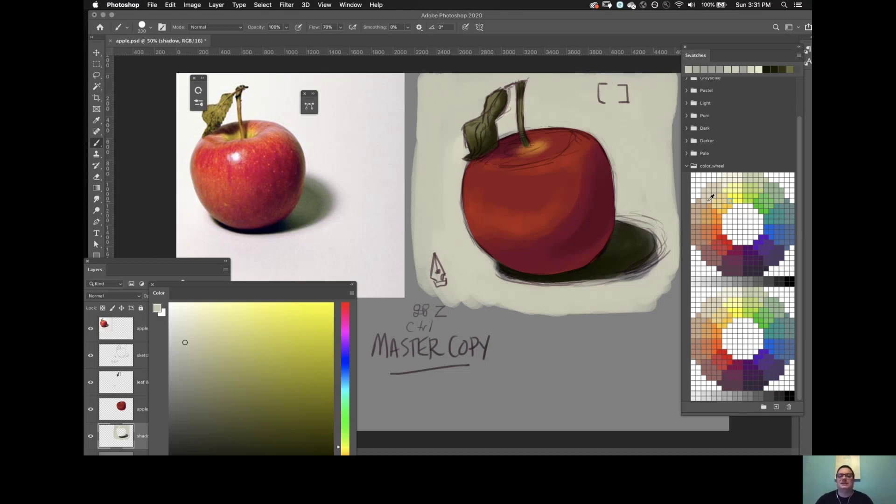
# On the apple layer, choose a pale yellow swatch and paint a highlight in the dimple at the stem's base.
pyautogui.click(120, 417)
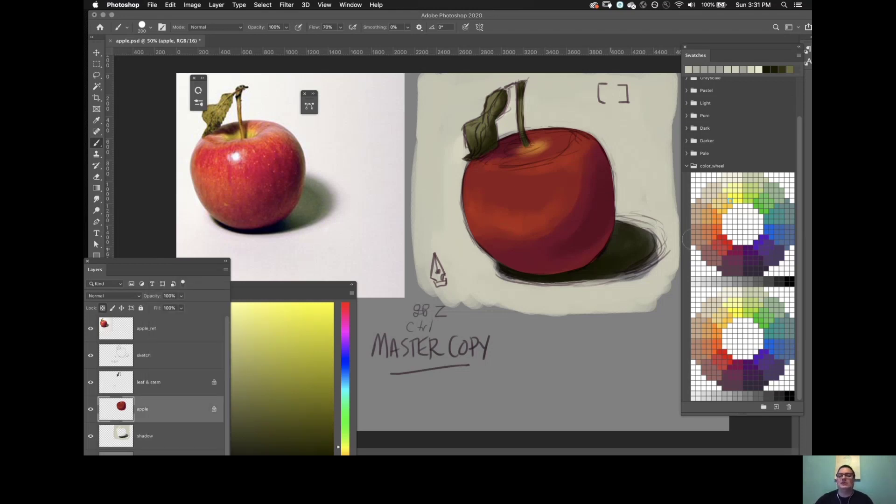
pyautogui.click(726, 193)
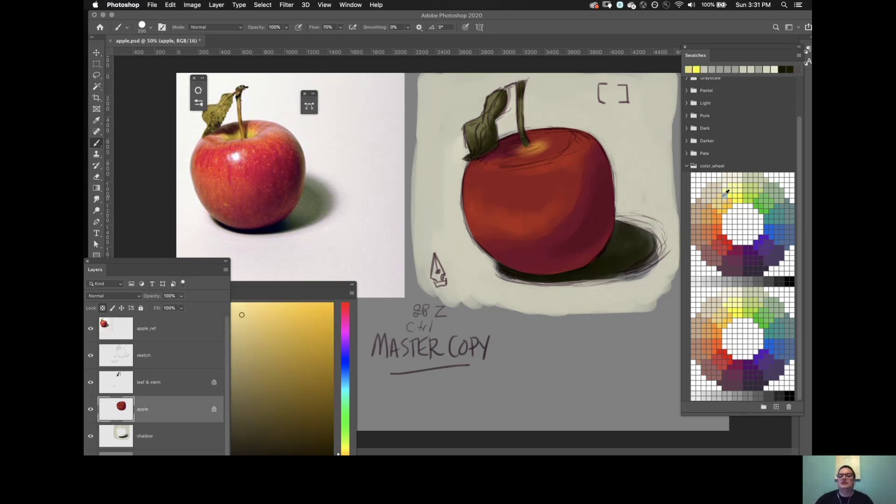
pyautogui.moveTo(514, 149); pyautogui.dragTo(536, 151)
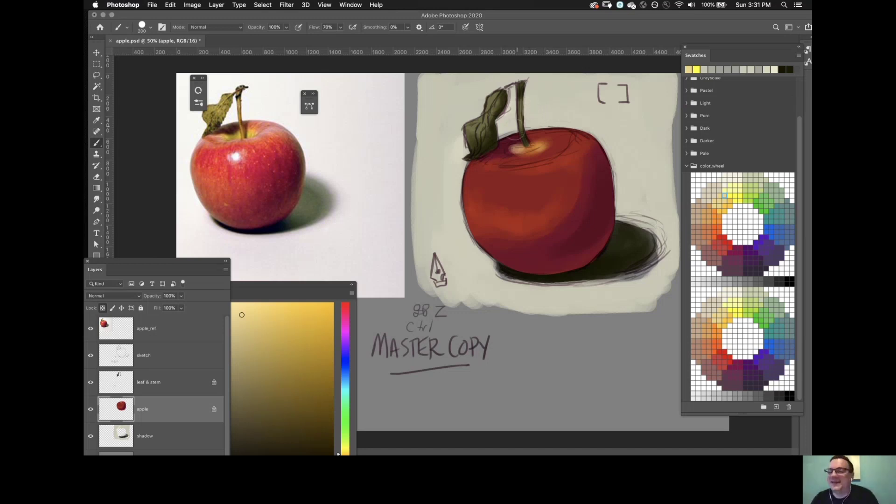
# Hide the panels and, with a smaller brush, blend sampled reds into curved strokes across the apple's left side and front.
pyautogui.keyDown('alt'); pyautogui.click(502, 227); pyautogui.keyUp('alt')
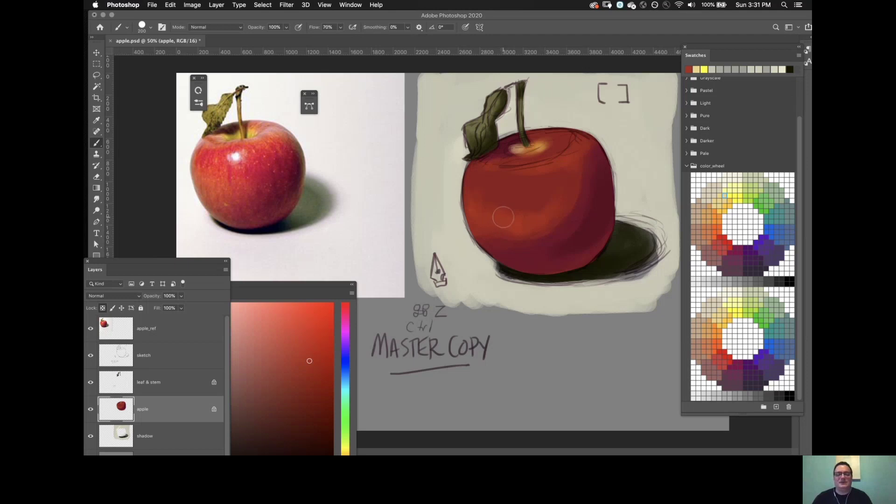
pyautogui.press('Tab')
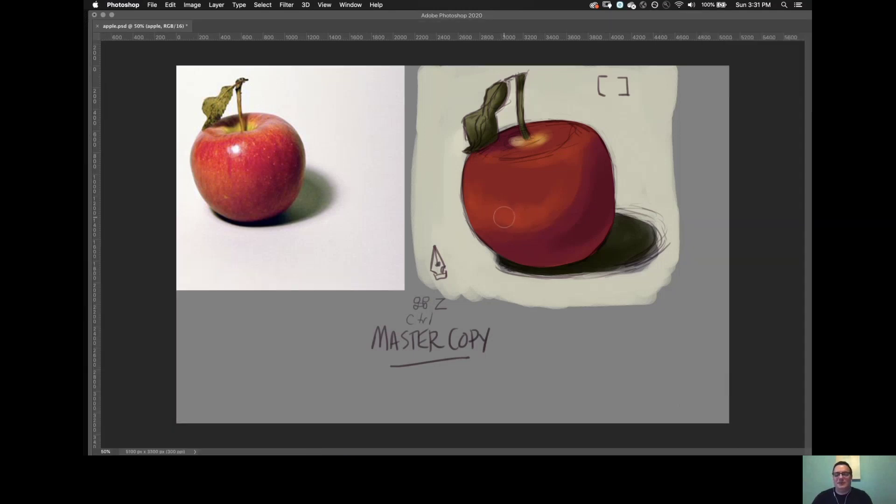
pyautogui.press('super+plus')
pyautogui.moveTo(446, 184); pyautogui.dragTo(484, 229)
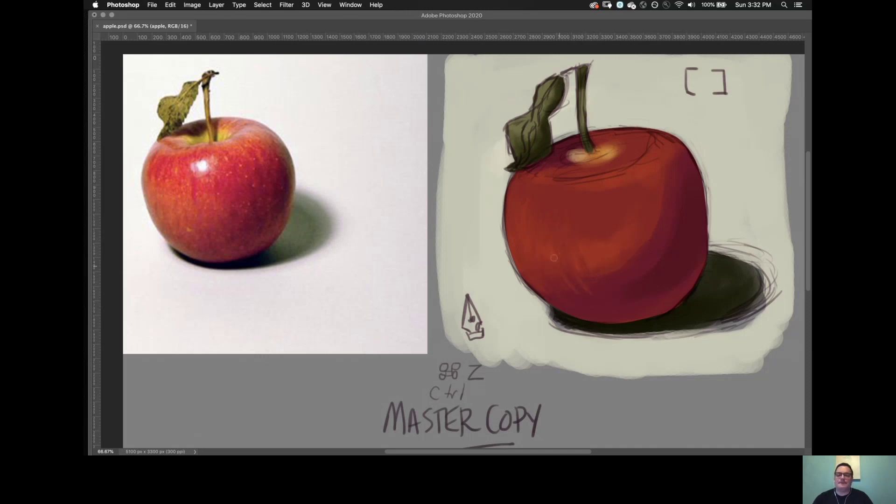
pyautogui.keyDown('alt'); pyautogui.click(577, 240); pyautogui.keyUp('alt')
pyautogui.moveTo(579, 238); pyautogui.dragTo(601, 291)
pyautogui.moveTo(567, 183); pyautogui.dragTo(622, 174)
# Show the panels again, pick the pale yellow swatch, reposition the Layers panel and add a new layer above leaf & stem.
pyautogui.press('Tab')
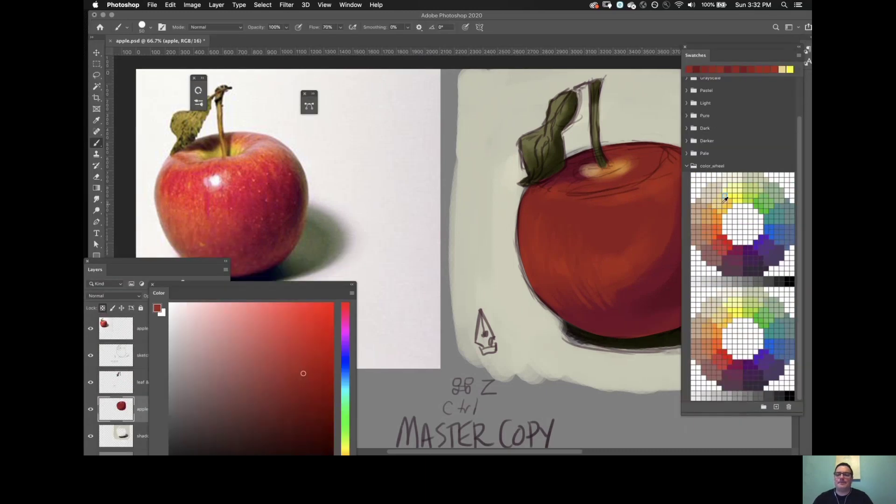
pyautogui.click(144, 401)
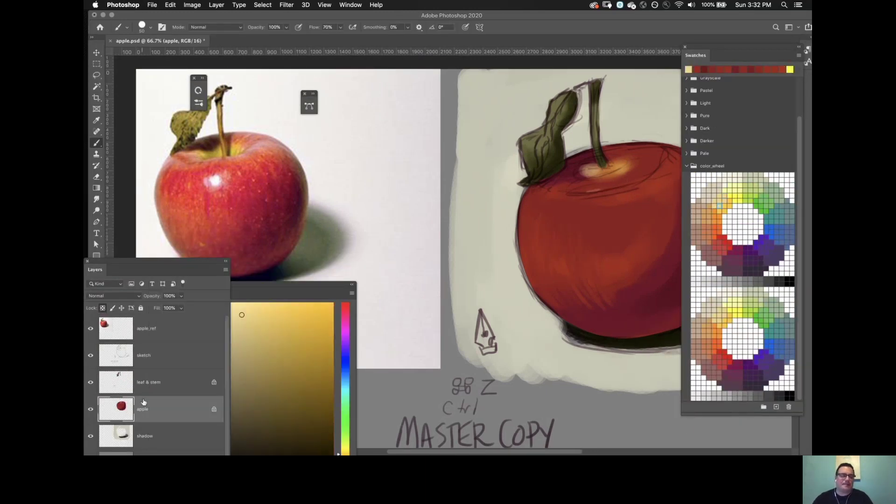
pyautogui.moveTo(172, 265); pyautogui.dragTo(196, 190)
pyautogui.press('super+shift+alt+n')
# On the new layer, blend sampled oranges and reds into the yellow dimple around the stem.
pyautogui.keyDown('alt'); pyautogui.click(593, 171); pyautogui.keyUp('alt')
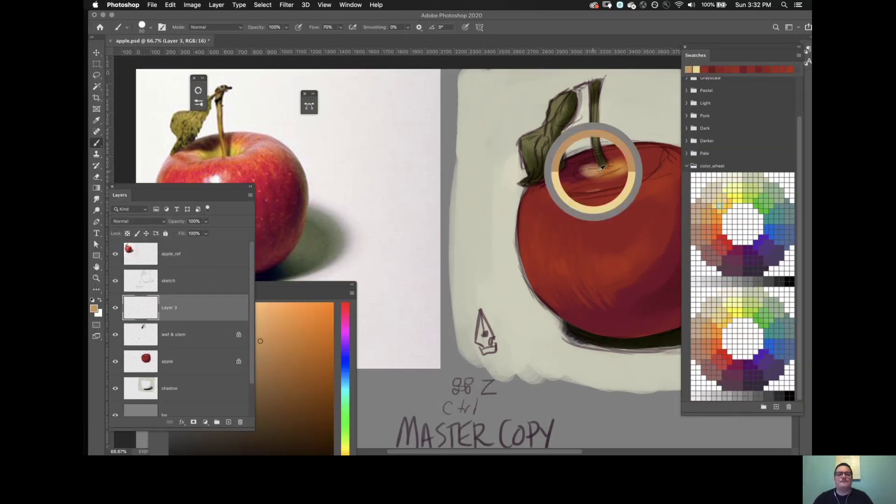
pyautogui.keyDown('alt'); pyautogui.click(588, 185); pyautogui.keyUp('alt')
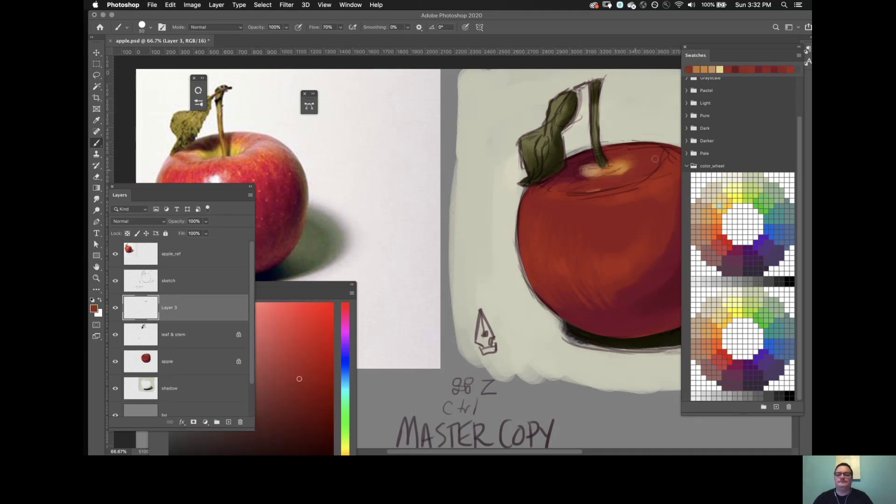
pyautogui.keyDown('alt'); pyautogui.click(630, 155); pyautogui.keyUp('alt')
pyautogui.keyDown('alt'); pyautogui.click(617, 156); pyautogui.keyUp('alt')
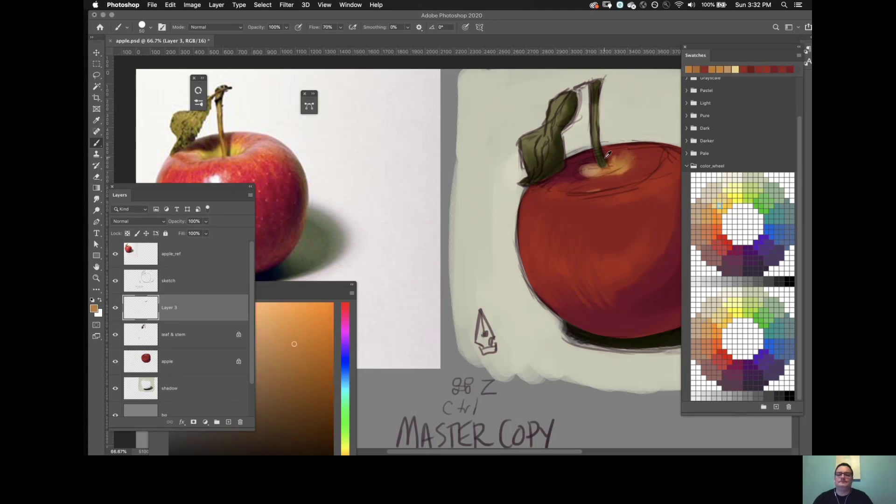
# Refine the stem's base where it enters the dimple, using sampled olive greens and dark reds.
pyautogui.keyDown('alt'); pyautogui.click(606, 157); pyautogui.keyUp('alt')
pyautogui.keyDown('alt'); pyautogui.click(595, 144); pyautogui.keyUp('alt')
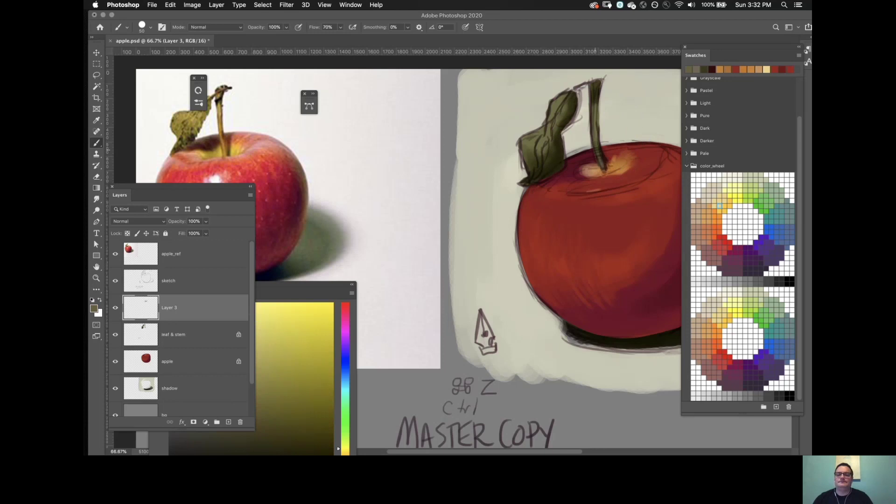
pyautogui.keyDown('alt'); pyautogui.click(608, 156); pyautogui.keyUp('alt')
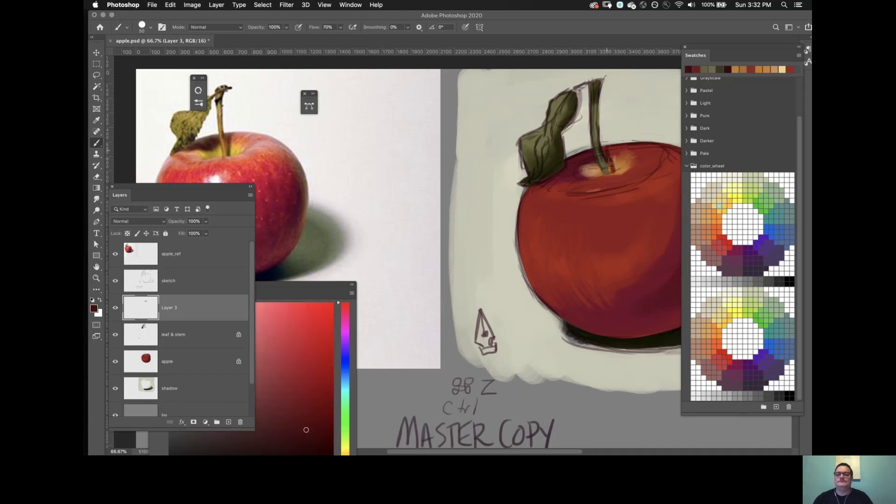
pyautogui.keyDown('alt'); pyautogui.click(610, 168); pyautogui.keyUp('alt')
pyautogui.keyDown('alt'); pyautogui.click(595, 170); pyautogui.keyUp('alt')
# Soften the dimple's left side with sampled light orange-browns.
pyautogui.keyDown('alt'); pyautogui.click(586, 167); pyautogui.keyUp('alt')
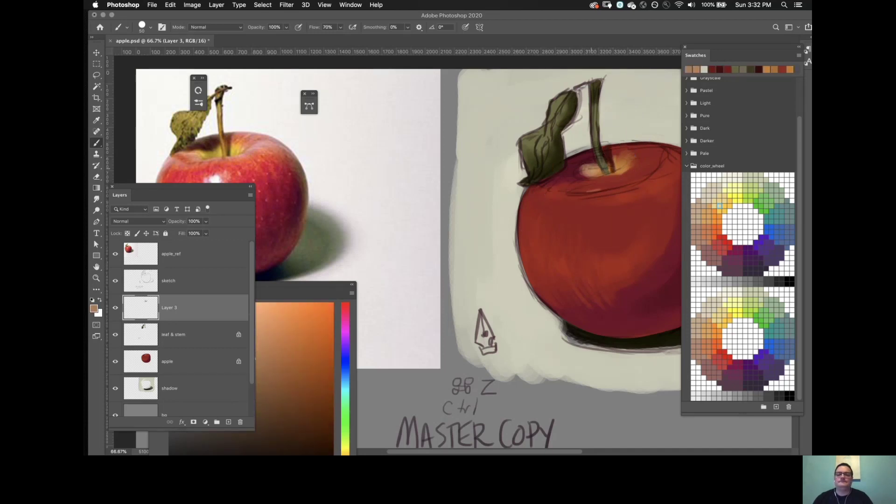
pyautogui.keyDown('alt'); pyautogui.click(584, 167); pyautogui.keyUp('alt')
pyautogui.keyDown('alt'); pyautogui.click(584, 170); pyautogui.keyUp('alt')
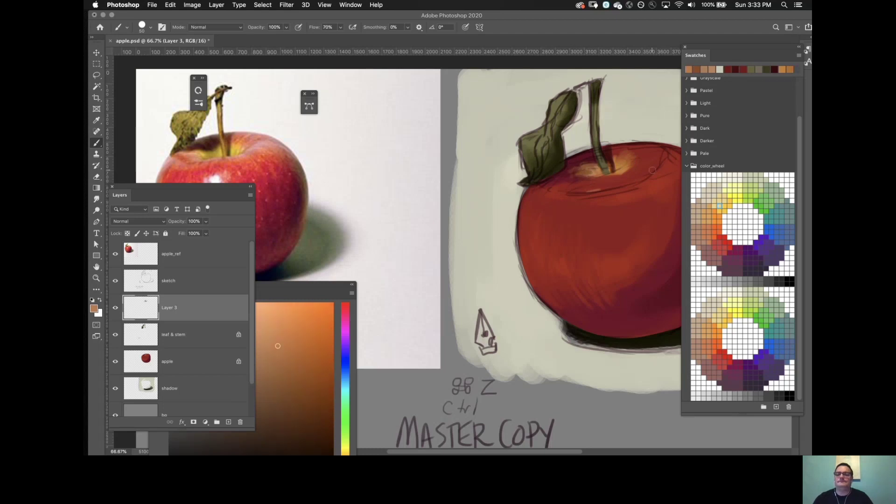
# Choose a bright yellow-green swatch, tint the left part of the dimple and blend its edges with sampled browns and reds.
pyautogui.keyDown('alt'); pyautogui.click(747, 200); pyautogui.keyUp('alt')
pyautogui.click(743, 194)
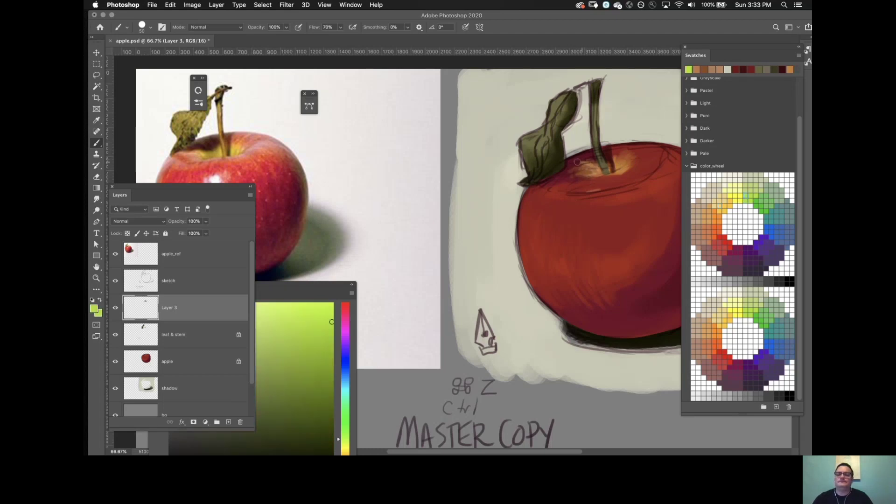
pyautogui.keyDown('alt'); pyautogui.click(588, 165); pyautogui.keyUp('alt')
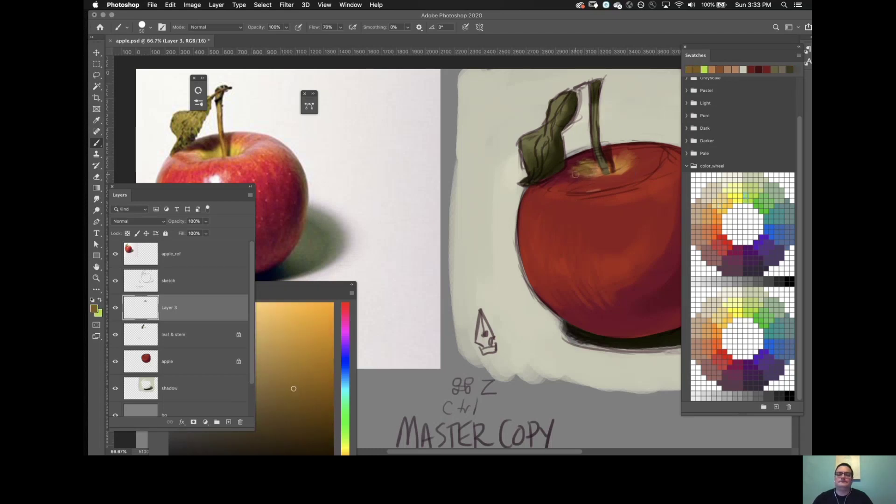
pyautogui.keyDown('alt'); pyautogui.click(577, 175); pyautogui.keyUp('alt')
pyautogui.keyDown('alt'); pyautogui.click(625, 174); pyautogui.keyUp('alt')
pyautogui.keyDown('alt'); pyautogui.click(621, 199); pyautogui.keyUp('alt')
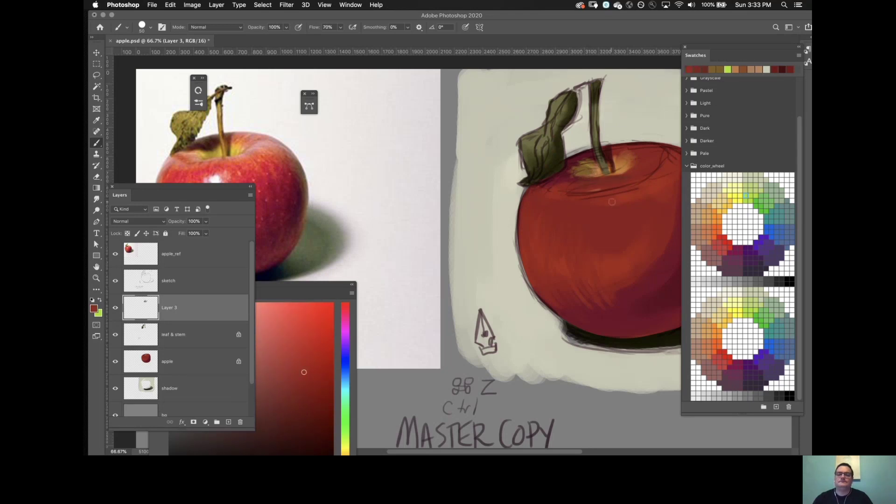
# Lower the sketch layer's opacity, lock that layer completely and reselect the blending layer above leaf & stem.
pyautogui.click(185, 282)
pyautogui.click(205, 222)
pyautogui.moveTo(206, 233); pyautogui.dragTo(194, 233)
pyautogui.click(219, 296)
pyautogui.click(189, 275)
pyautogui.click(165, 233)
pyautogui.click(192, 305)
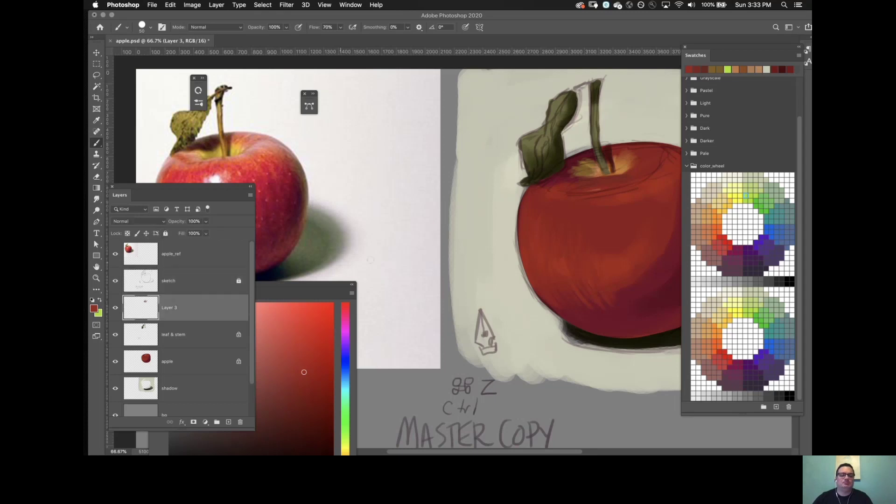
# Paint lighter red streaks on the apple's upper left just below the leaf and dimple, using sampled reds and a brighter red.
pyautogui.keyDown('alt'); pyautogui.click(608, 190); pyautogui.keyUp('alt')
pyautogui.keyDown('alt'); pyautogui.click(617, 254); pyautogui.keyUp('alt')
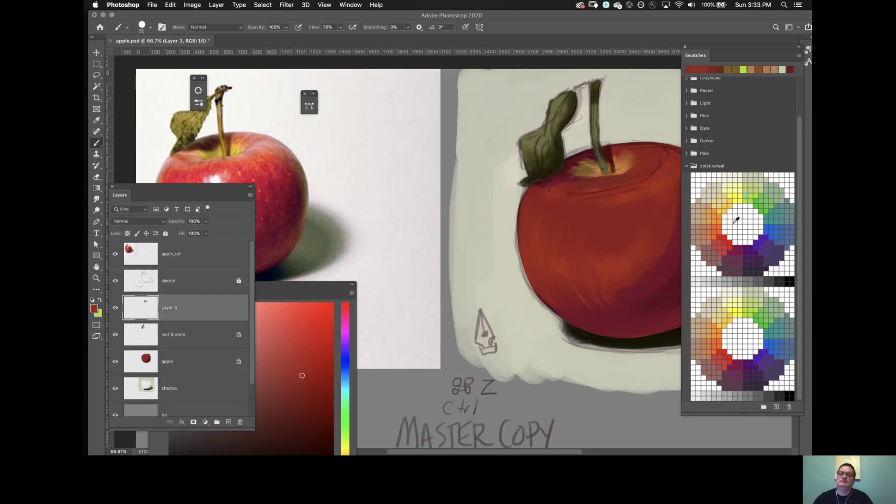
pyautogui.click(284, 331)
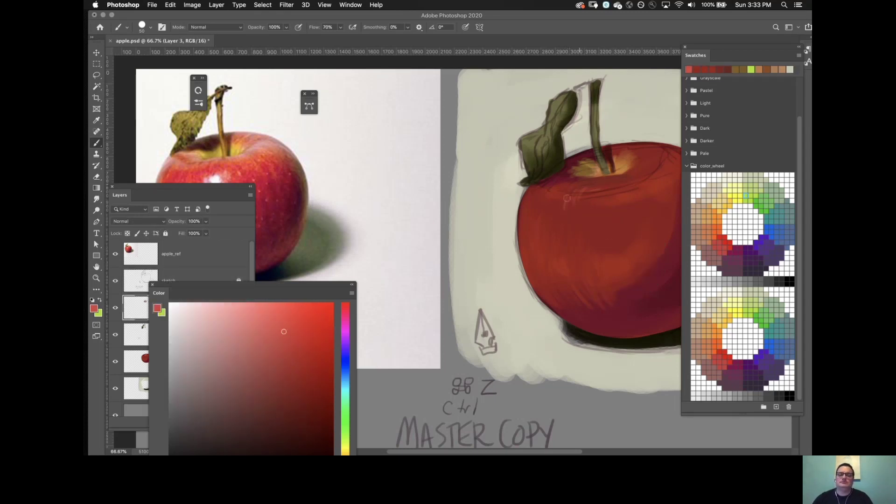
pyautogui.moveTo(563, 189); pyautogui.dragTo(564, 186)
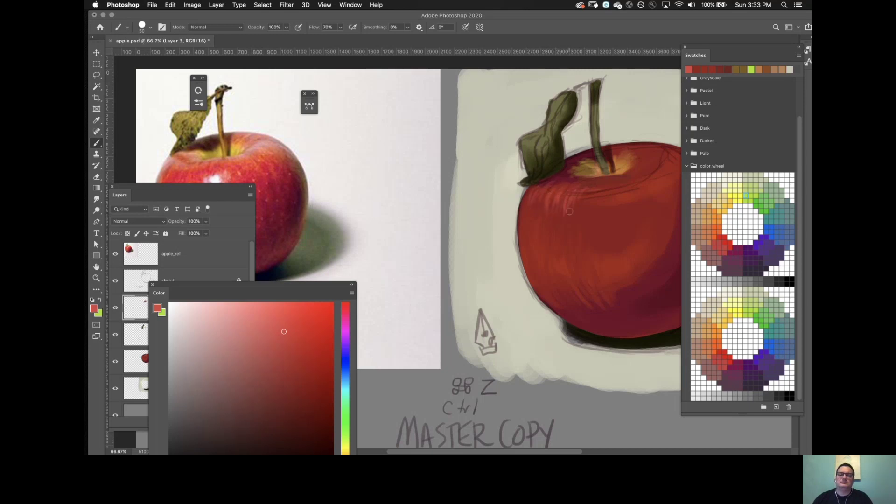
pyautogui.keyDown('alt'); pyautogui.click(578, 199); pyautogui.keyUp('alt')
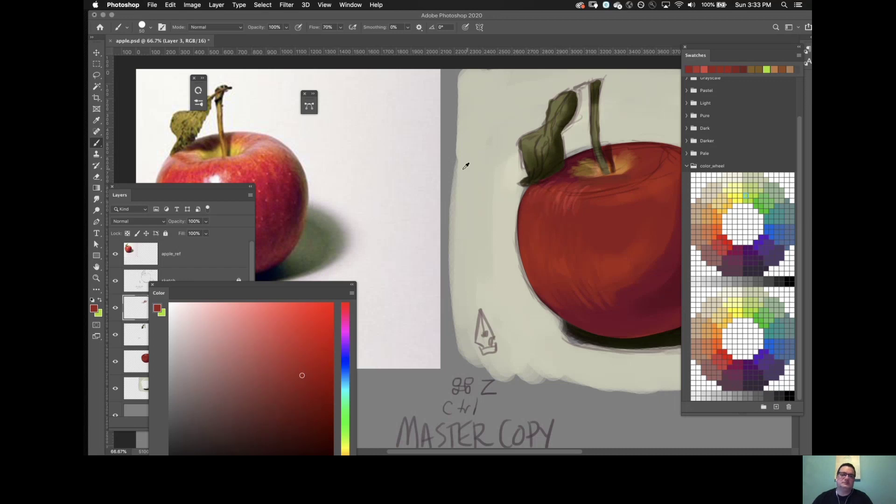
# Enlarge the brush, switch to the apple layer and brighten the apple's left edge with a light pinkish red.
pyautogui.click(211, 322)
pyautogui.press(']')
pyautogui.press(']')
pyautogui.press(']')
pyautogui.press(']')
pyautogui.click(143, 361)
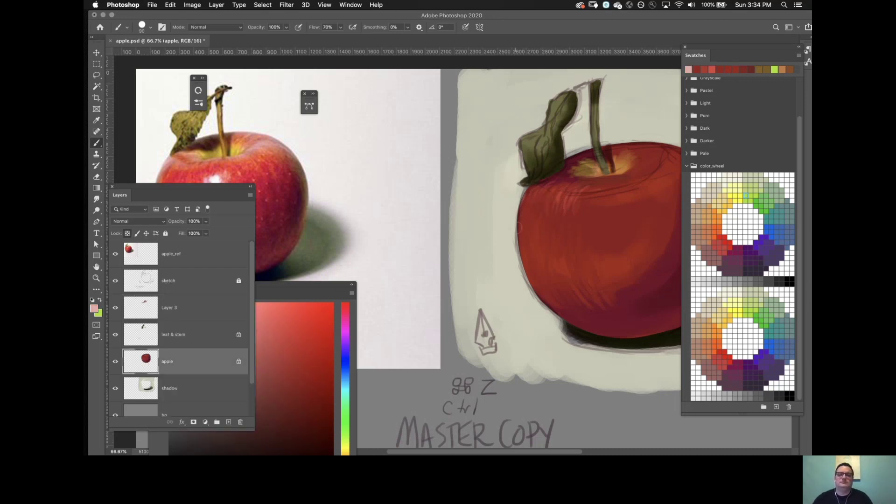
pyautogui.keyDown('alt'); pyautogui.click(526, 202); pyautogui.keyUp('alt')
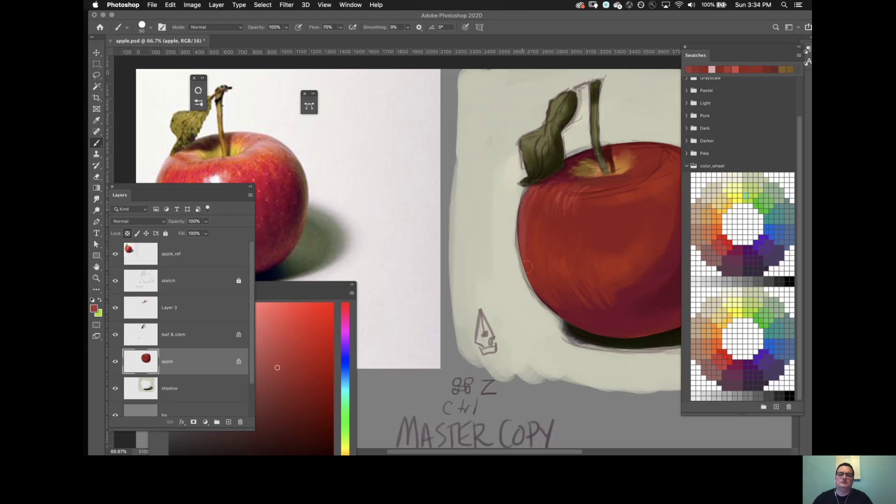
pyautogui.click(264, 330)
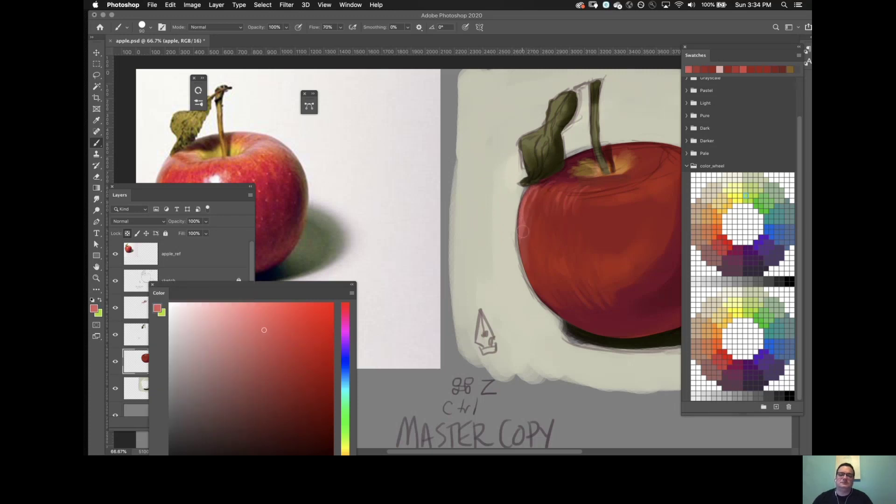
pyautogui.press('Tab')
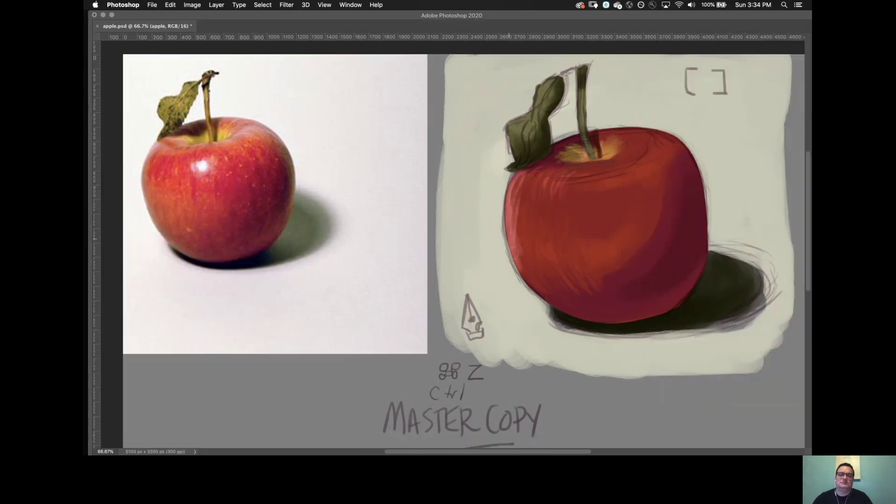
# Add pinkish highlights to the apple's upper-right shoulder and a muted greenish tint along its right edge, blending with sampled reds.
pyautogui.moveTo(663, 145)
pyautogui.mouseDown()
pyautogui.moveTo(694, 169)
pyautogui.moveTo(671, 128)
pyautogui.moveTo(649, 141)
pyautogui.moveTo(670, 153)
pyautogui.moveTo(657, 141)
pyautogui.moveTo(641, 151)
pyautogui.moveTo(680, 155)
pyautogui.mouseUp()
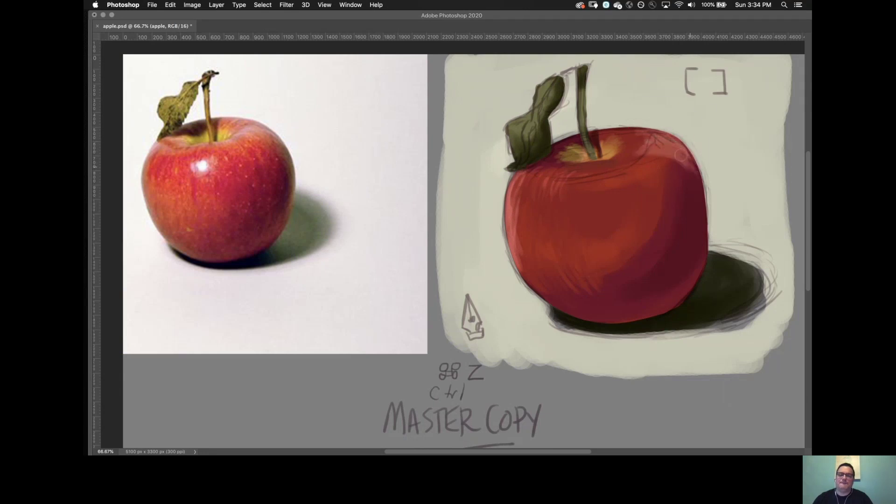
pyautogui.keyDown('alt'); pyautogui.click(518, 127); pyautogui.keyUp('alt')
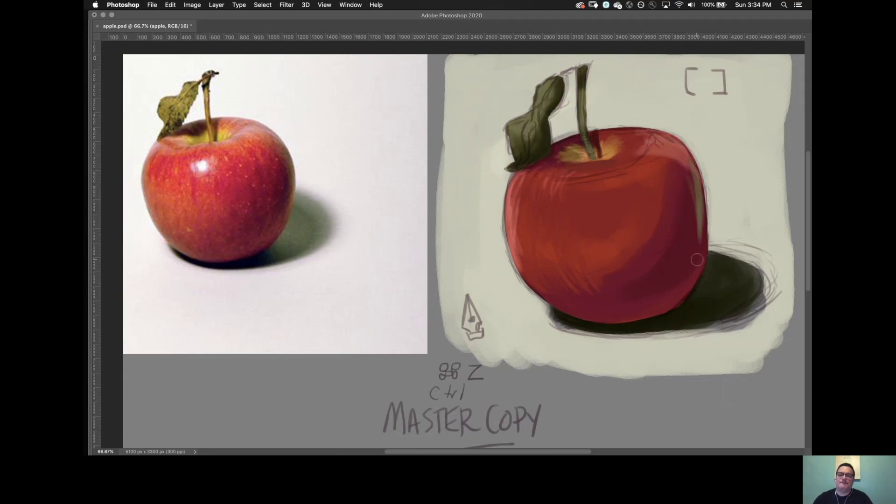
pyautogui.moveTo(690, 184)
pyautogui.mouseDown()
pyautogui.moveTo(700, 208)
pyautogui.moveTo(699, 183)
pyautogui.mouseUp()
pyautogui.moveTo(702, 242)
pyautogui.mouseDown()
pyautogui.moveTo(696, 190)
pyautogui.moveTo(705, 245)
pyautogui.mouseUp()
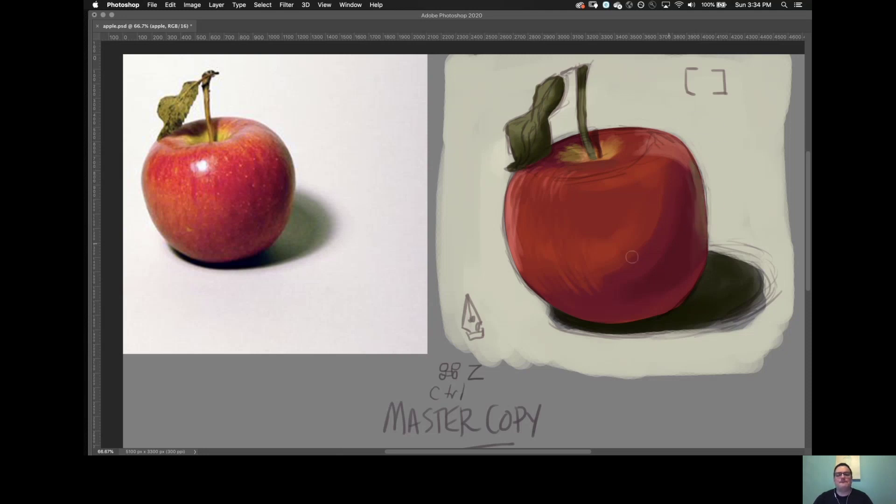
pyautogui.keyDown('alt'); pyautogui.click(660, 151); pyautogui.keyUp('alt')
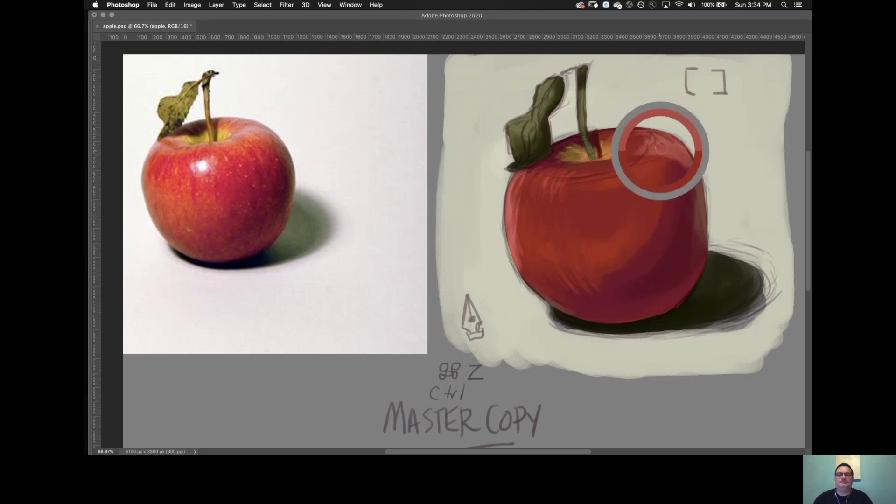
pyautogui.moveTo(659, 142)
pyautogui.mouseDown()
pyautogui.moveTo(632, 146)
pyautogui.moveTo(633, 137)
pyautogui.moveTo(655, 146)
pyautogui.moveTo(651, 159)
pyautogui.moveTo(626, 165)
pyautogui.mouseUp()
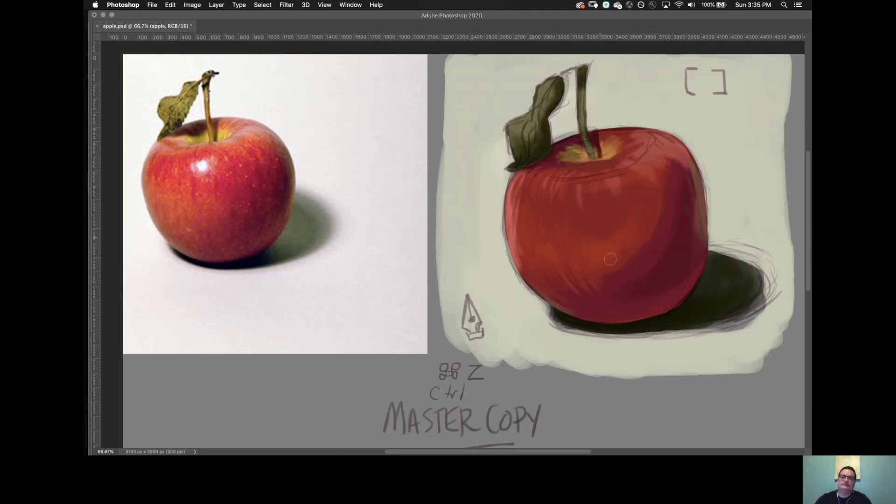
# Blend the shadow transition on the apple's body with vertical strokes of sampled reds and soften its left edge.
pyautogui.keyDown('alt'); pyautogui.click(640, 271); pyautogui.keyUp('alt')
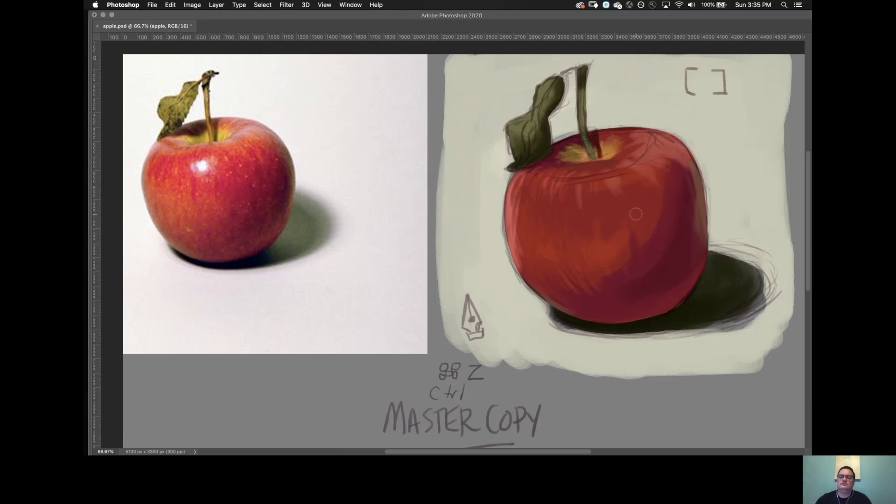
pyautogui.keyDown('alt'); pyautogui.click(663, 212); pyautogui.keyUp('alt')
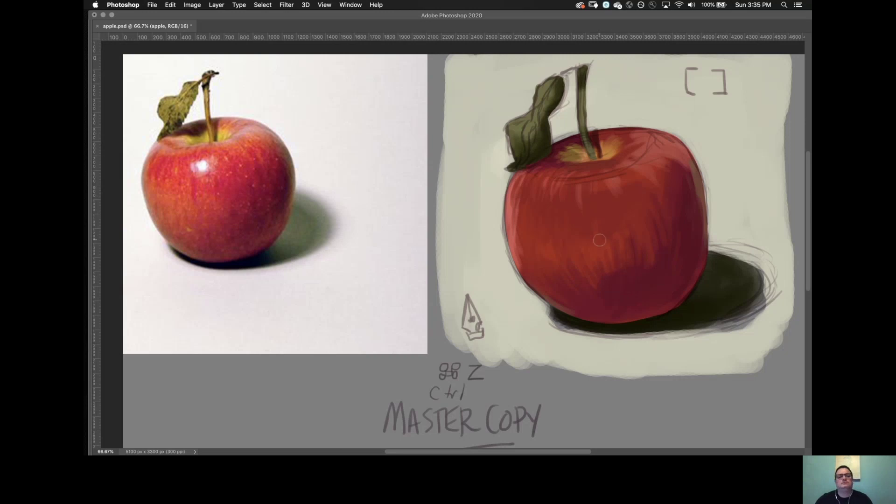
pyautogui.press('Tab')
pyautogui.press('Tab')
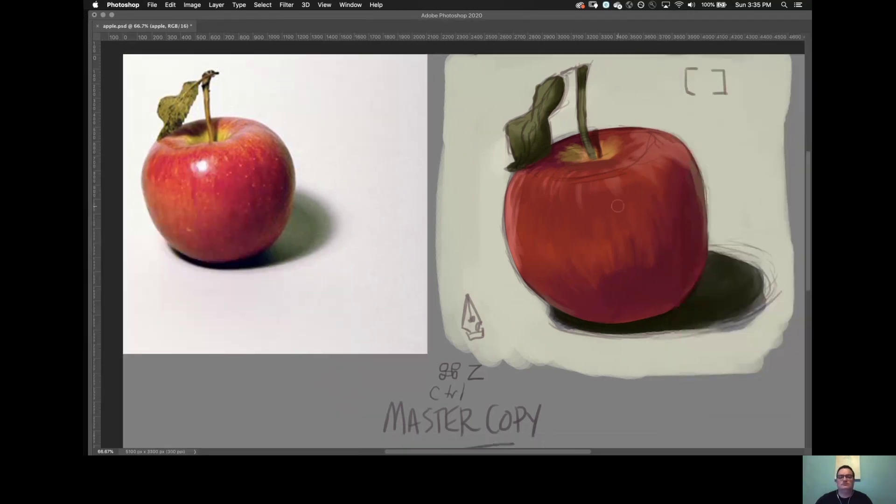
pyautogui.moveTo(625, 228)
pyautogui.mouseDown()
pyautogui.moveTo(613, 206)
pyautogui.moveTo(594, 212)
pyautogui.moveTo(627, 235)
pyautogui.moveTo(655, 215)
pyautogui.mouseUp()
pyautogui.keyDown('alt'); pyautogui.click(577, 219); pyautogui.keyUp('alt')
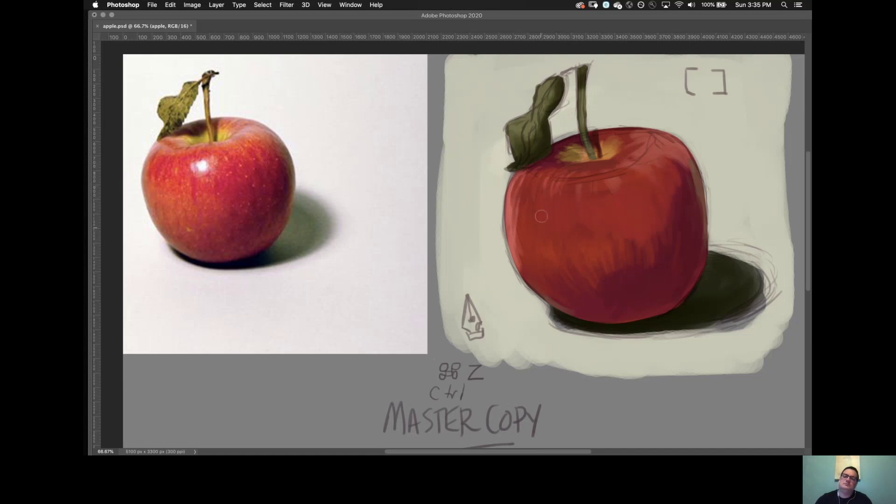
pyautogui.moveTo(520, 188); pyautogui.dragTo(514, 229)
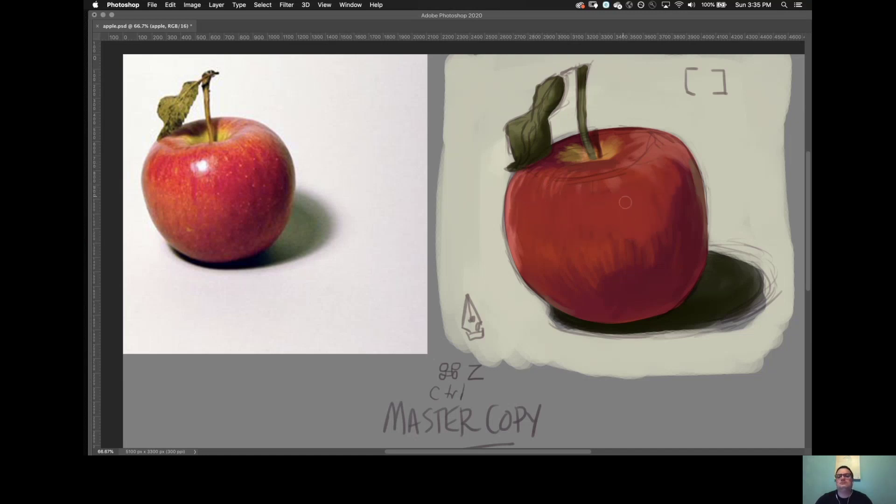
# Paint a light pink rim along the front and right edge of the dimple, blending it with sampled red.
pyautogui.moveTo(578, 171); pyautogui.dragTo(627, 159)
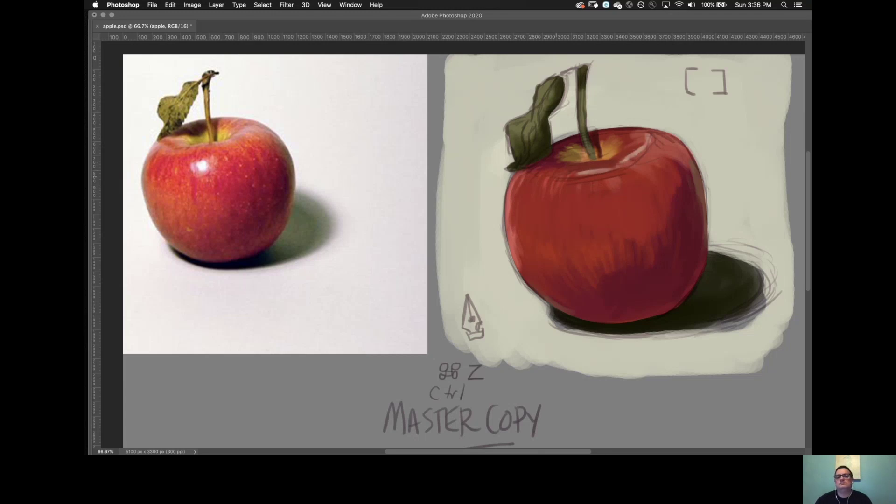
pyautogui.moveTo(541, 171); pyautogui.dragTo(572, 172)
pyautogui.keyDown('alt'); pyautogui.click(595, 170); pyautogui.keyUp('alt')
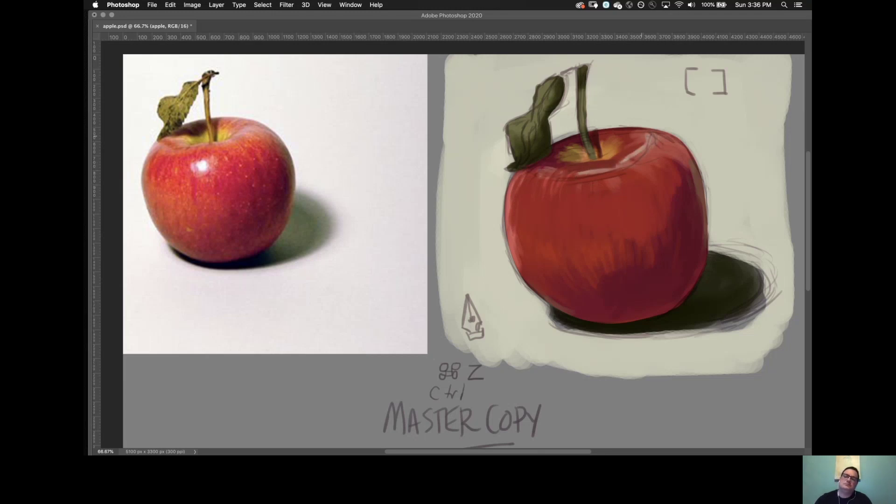
# Unlock the sketch layer, lower its opacity to 24%, lock it again and select the blending layer above leaf & stem.
pyautogui.press('Tab')
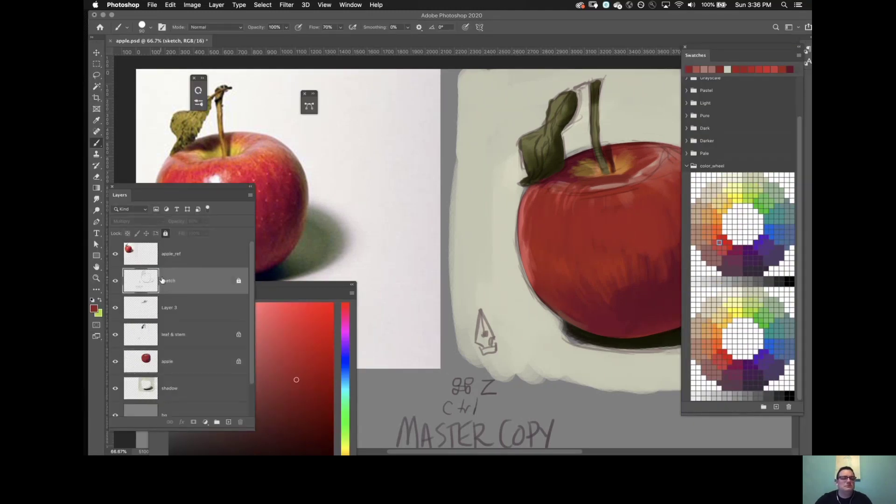
pyautogui.click(206, 222)
pyautogui.click(189, 233)
pyautogui.click(166, 233)
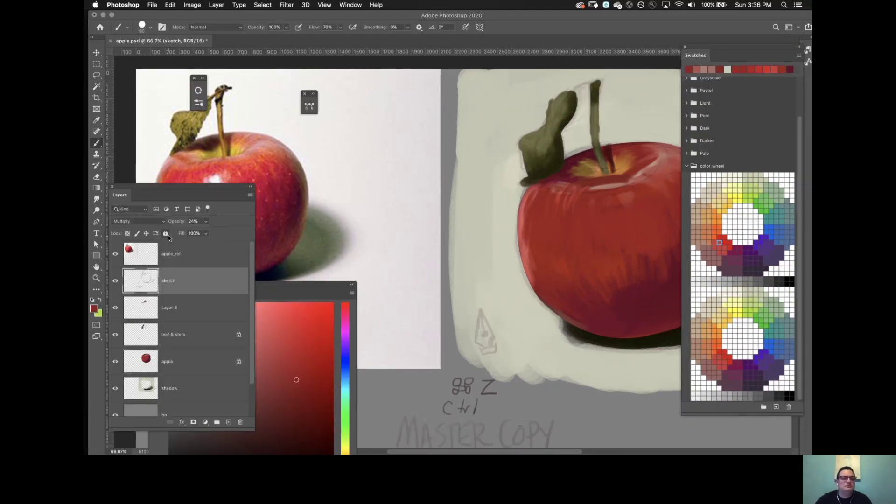
pyautogui.press('Tab')
pyautogui.click(580, 175)
pyautogui.press('Return')
pyautogui.press('Tab')
pyautogui.click(197, 189)
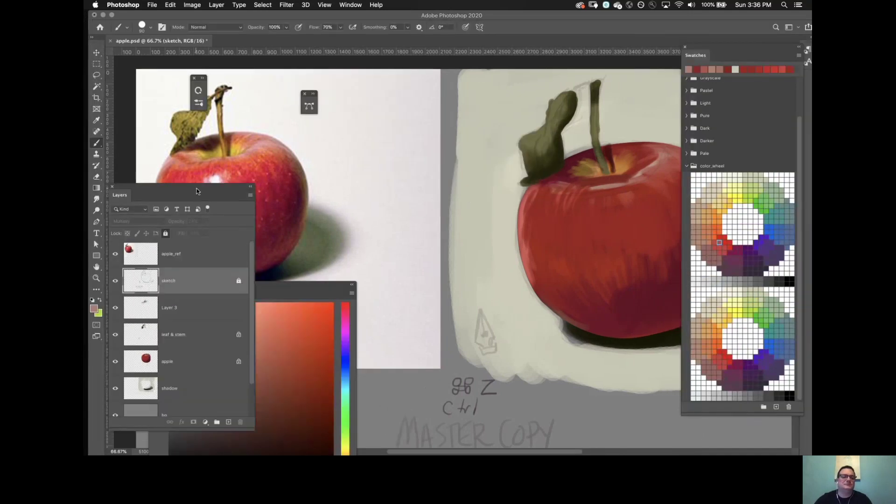
pyautogui.click(178, 310)
pyautogui.press('Tab')
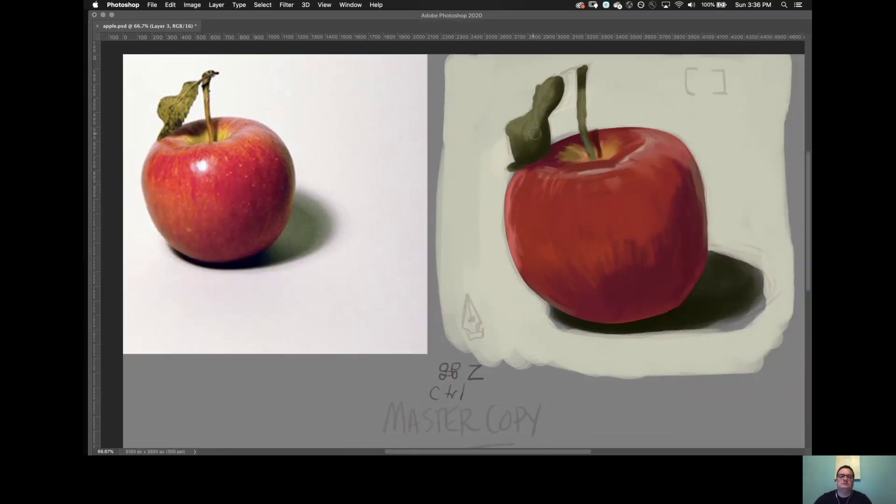
# On the leaf & stem layer, repaint the leaf in a lighter yellow-green with dark mottled spots near its lower end.
pyautogui.press('Tab')
pyautogui.click(198, 191)
pyautogui.click(173, 330)
pyautogui.press('Tab')
pyautogui.keyDown('alt'); pyautogui.click(532, 149); pyautogui.keyUp('alt')
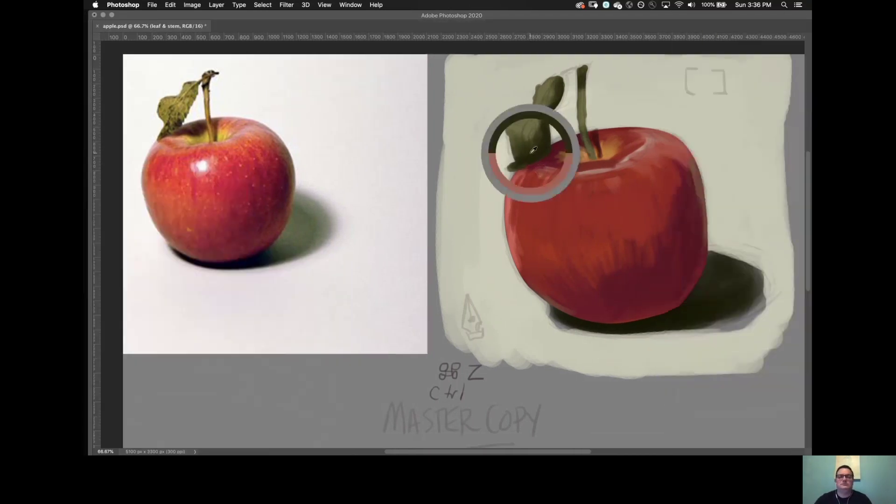
pyautogui.press('Tab')
pyautogui.click(278, 370)
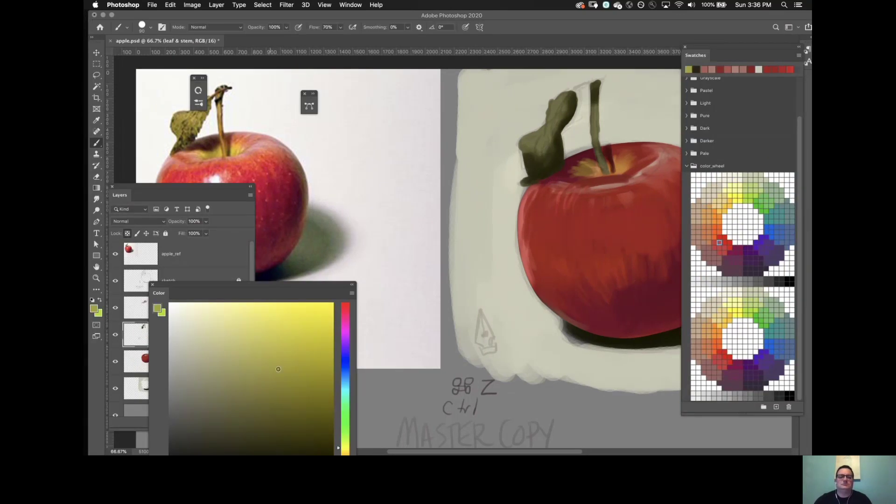
pyautogui.moveTo(287, 293); pyautogui.dragTo(365, 203)
pyautogui.press('Tab')
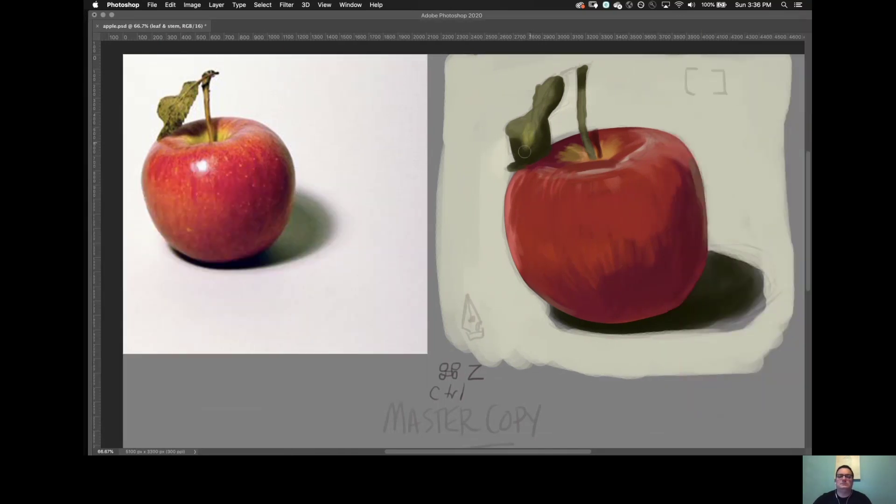
pyautogui.moveTo(530, 146); pyautogui.dragTo(557, 97)
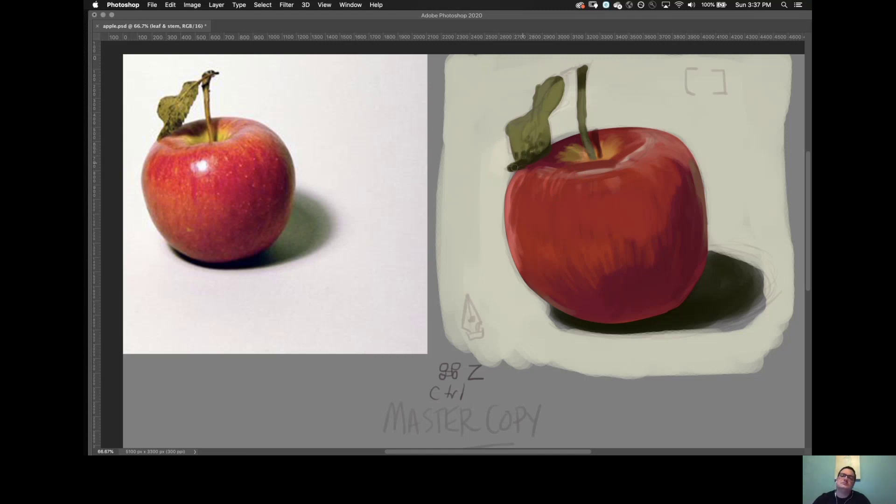
pyautogui.moveTo(547, 132); pyautogui.dragTo(546, 112)
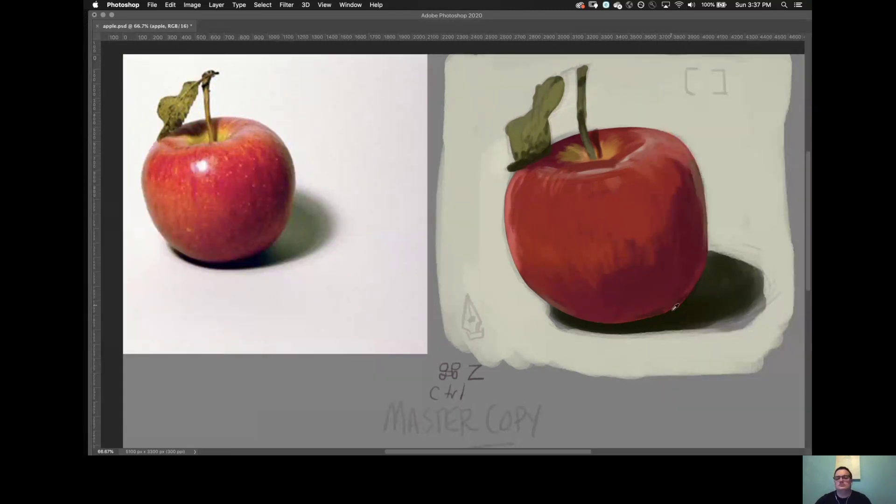
# On the shadow layer, clean up the dark area beside the apple's lower right and lighten the cast shadow with soft grey strokes.
pyautogui.keyDown('alt'); pyautogui.click(685, 306); pyautogui.keyUp('alt')
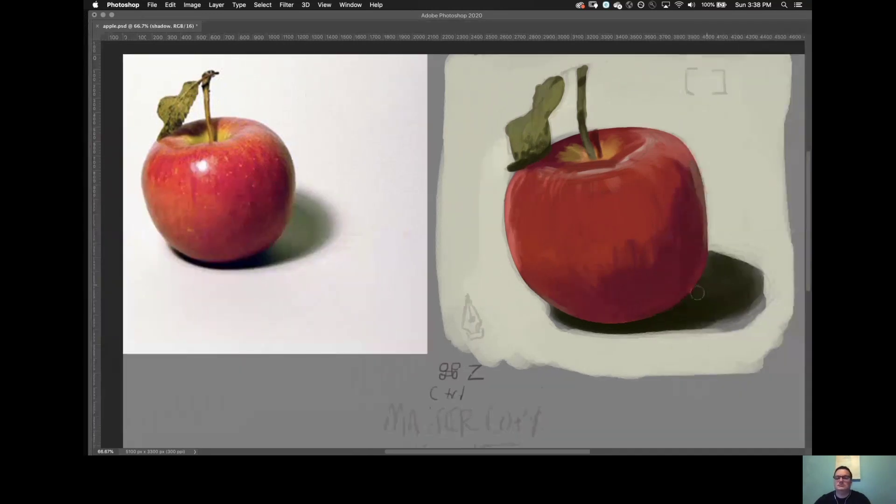
pyautogui.press('super+z')
pyautogui.moveTo(691, 293)
pyautogui.mouseDown()
pyautogui.moveTo(707, 284)
pyautogui.moveTo(688, 301)
pyautogui.moveTo(736, 286)
pyautogui.moveTo(701, 265)
pyautogui.moveTo(722, 269)
pyautogui.moveTo(717, 283)
pyautogui.moveTo(749, 293)
pyautogui.moveTo(746, 306)
pyautogui.moveTo(696, 317)
pyautogui.mouseUp()
pyautogui.moveTo(736, 293)
pyautogui.mouseDown()
pyautogui.moveTo(719, 264)
pyautogui.moveTo(693, 254)
pyautogui.moveTo(697, 279)
pyautogui.moveTo(720, 297)
pyautogui.moveTo(714, 259)
pyautogui.moveTo(745, 280)
pyautogui.moveTo(748, 263)
pyautogui.mouseUp()
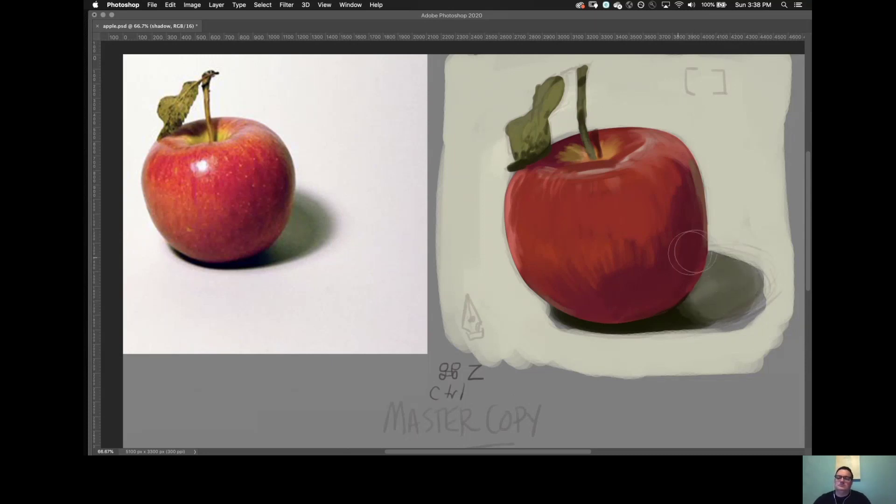
# Fade the sketch layer further until its lines almost disappear.
pyautogui.press('Tab')
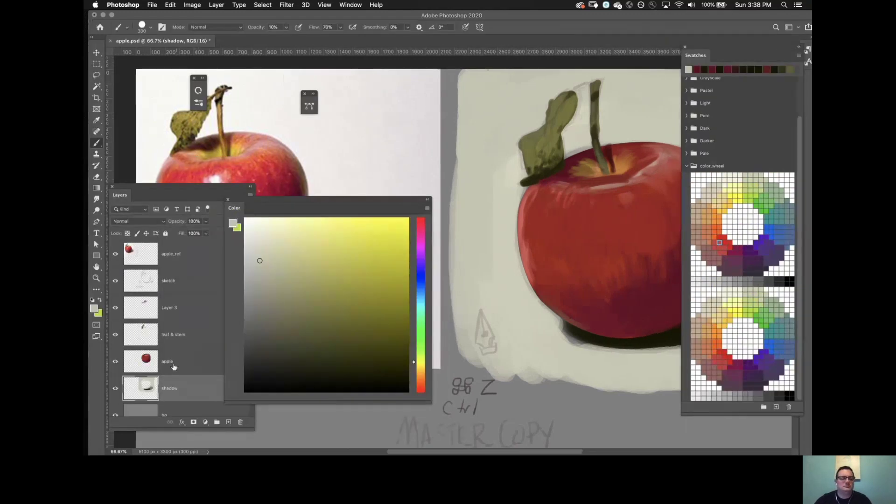
pyautogui.click(173, 280)
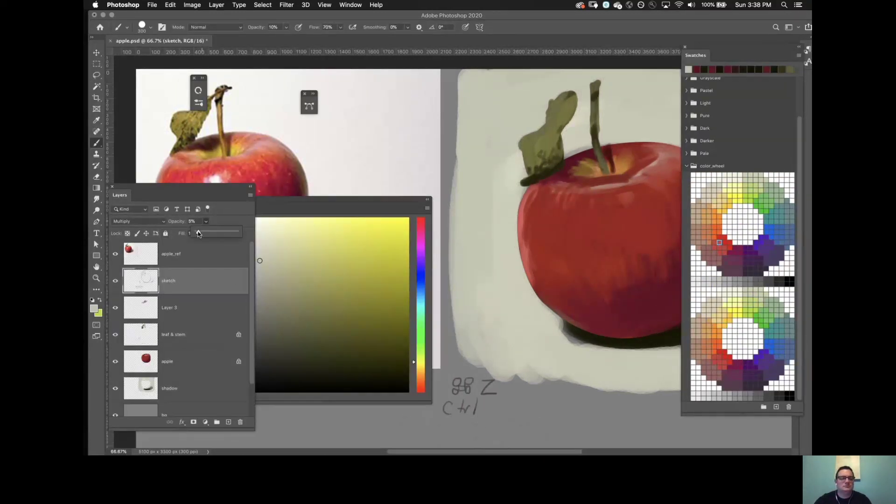
pyautogui.press('Tab')
# On the apple layer, deepen the shading on the apple's right side and underside with dark maroon, and tint its right edge with leaf green.
pyautogui.press('Tab')
pyautogui.press('Tab')
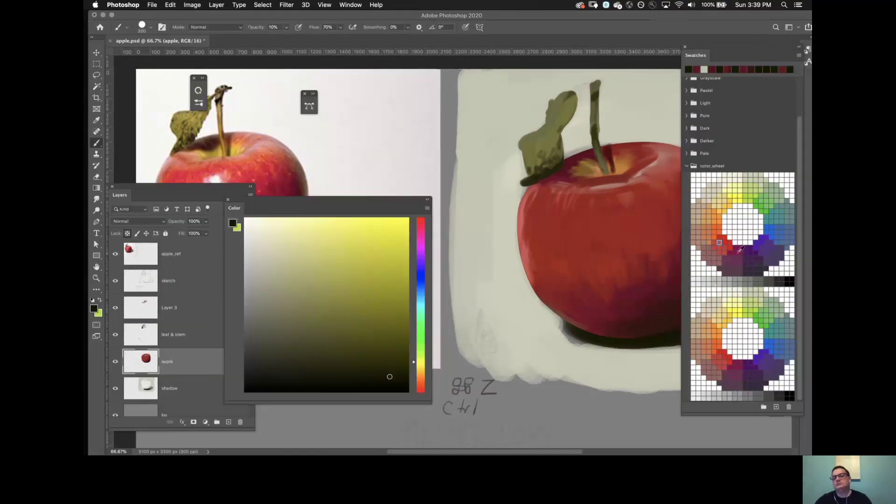
pyautogui.click(739, 249)
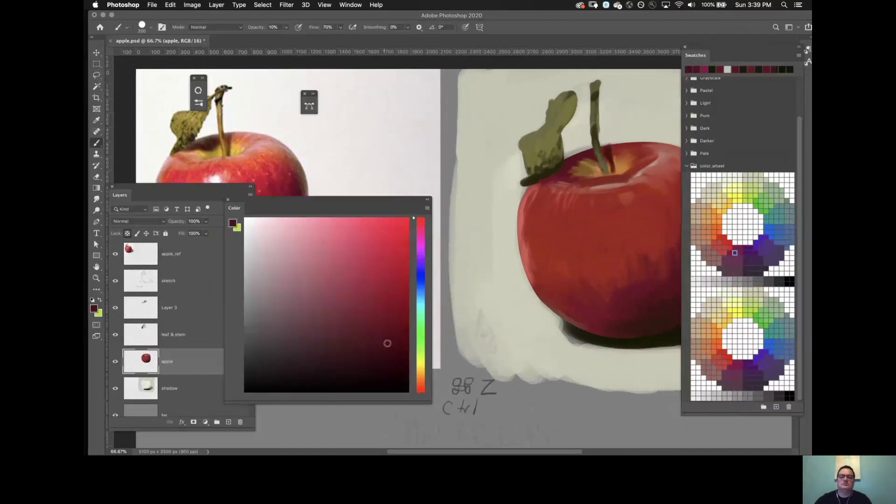
pyautogui.press('Tab')
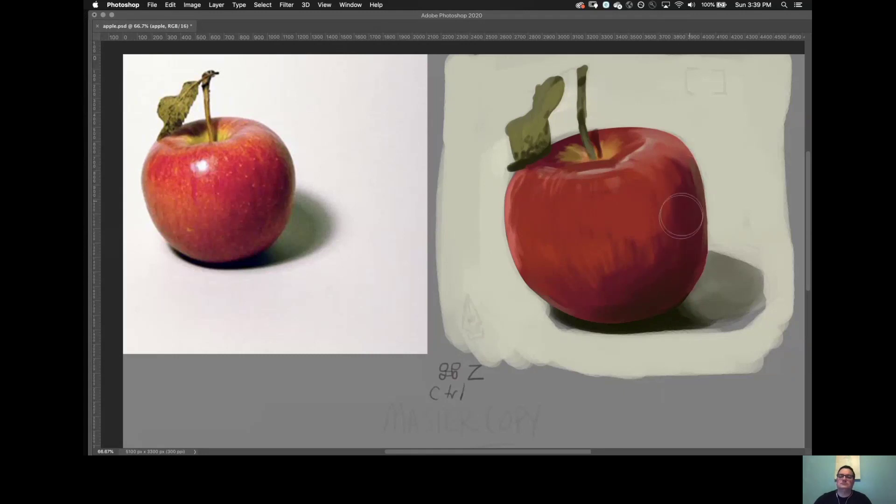
pyautogui.keyDown('alt'); pyautogui.click(647, 222); pyautogui.keyUp('alt')
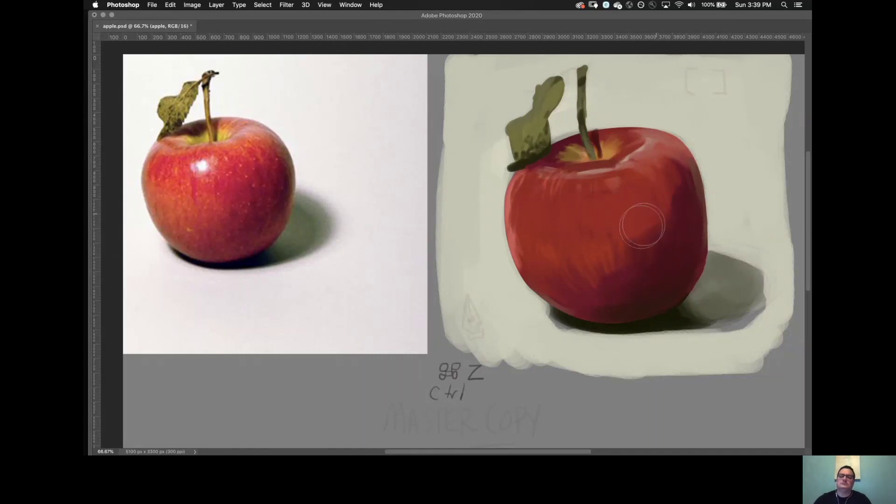
pyautogui.keyDown('alt'); pyautogui.click(674, 229); pyautogui.keyUp('alt')
pyautogui.keyDown('alt'); pyautogui.click(656, 253); pyautogui.keyUp('alt')
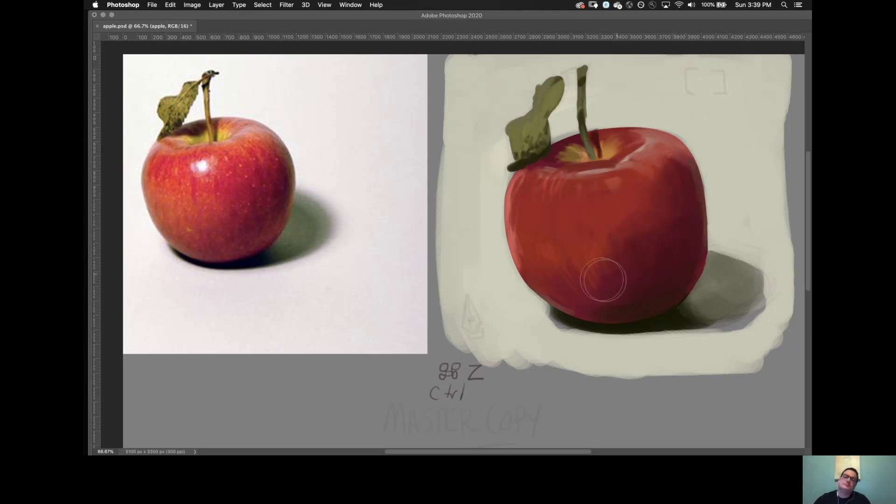
pyautogui.keyDown('alt'); pyautogui.click(674, 212); pyautogui.keyUp('alt')
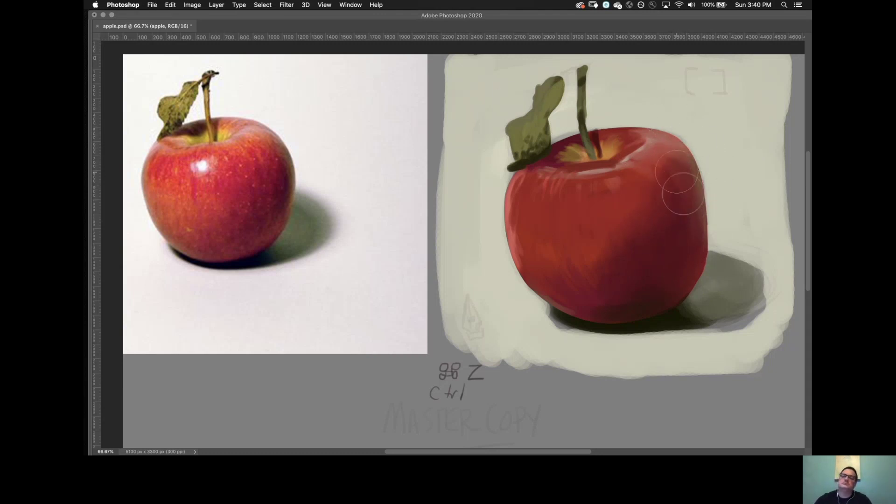
pyautogui.keyDown('alt'); pyautogui.click(539, 120); pyautogui.keyUp('alt')
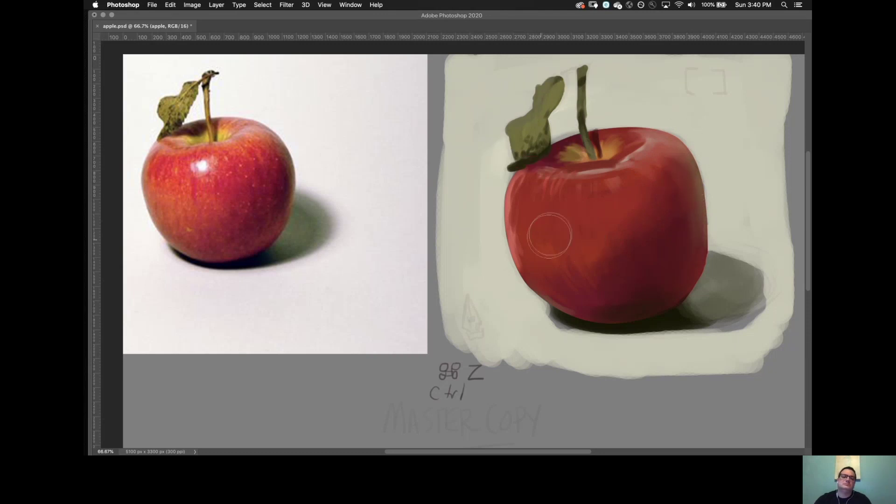
# Paint and blend a warm orange glow across the apple's lower left front.
pyautogui.keyDown('alt'); pyautogui.click(597, 243); pyautogui.keyUp('alt')
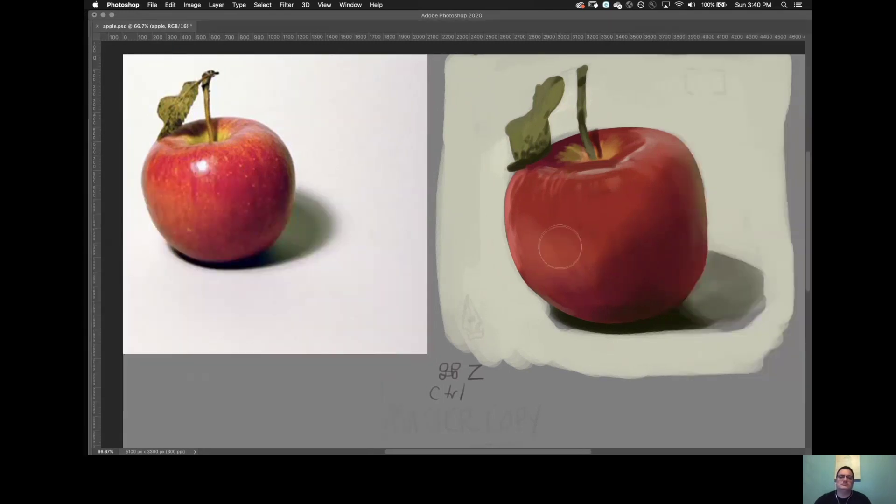
pyautogui.moveTo(549, 242)
pyautogui.mouseDown()
pyautogui.moveTo(519, 223)
pyautogui.moveTo(543, 249)
pyautogui.moveTo(596, 263)
pyautogui.moveTo(599, 253)
pyautogui.moveTo(550, 223)
pyautogui.mouseUp()
pyautogui.keyDown('alt'); pyautogui.click(602, 274); pyautogui.keyUp('alt')
pyautogui.moveTo(602, 274)
pyautogui.mouseDown()
pyautogui.moveTo(586, 280)
pyautogui.moveTo(617, 240)
pyautogui.moveTo(525, 218)
pyautogui.mouseUp()
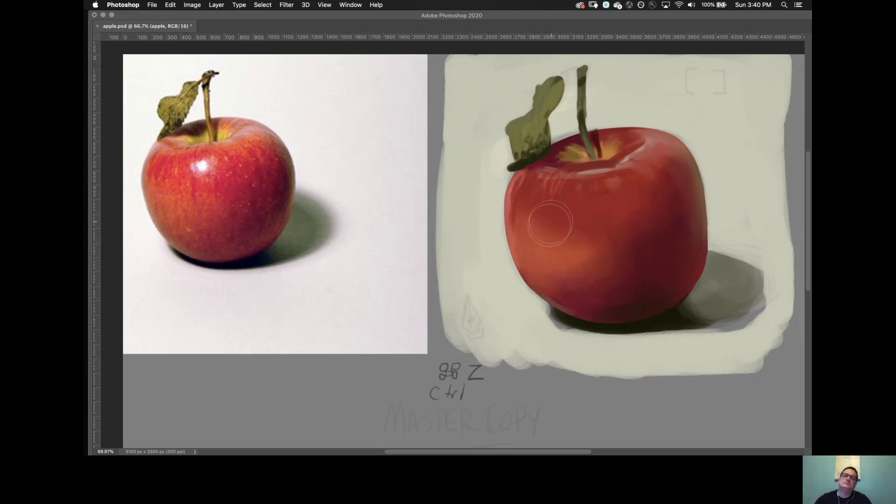
# Mix a dark olive colour, try it on the apple layer beside the leaf, and toggle Layer 3's visibility to check the dimple.
pyautogui.press('Tab')
pyautogui.click(382, 341)
pyautogui.click(419, 361)
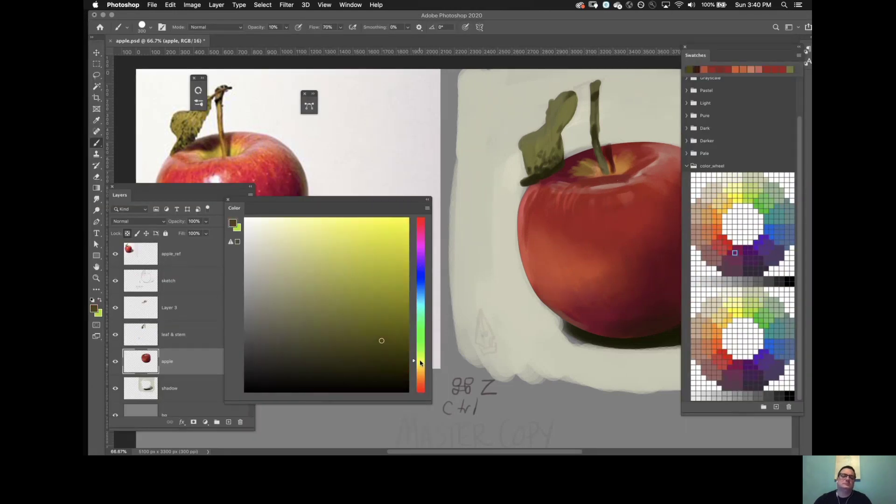
pyautogui.press('Tab')
pyautogui.moveTo(541, 151); pyautogui.dragTo(560, 168)
pyautogui.press('Tab')
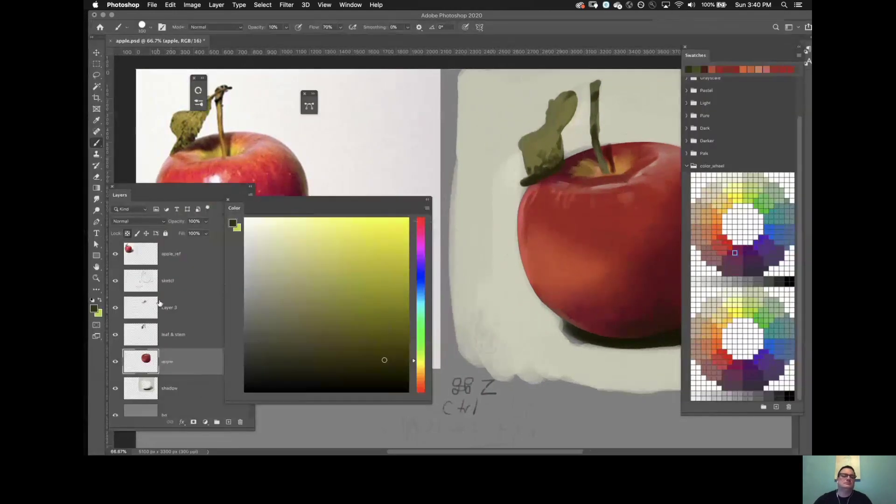
pyautogui.click(114, 308)
pyautogui.click(114, 308)
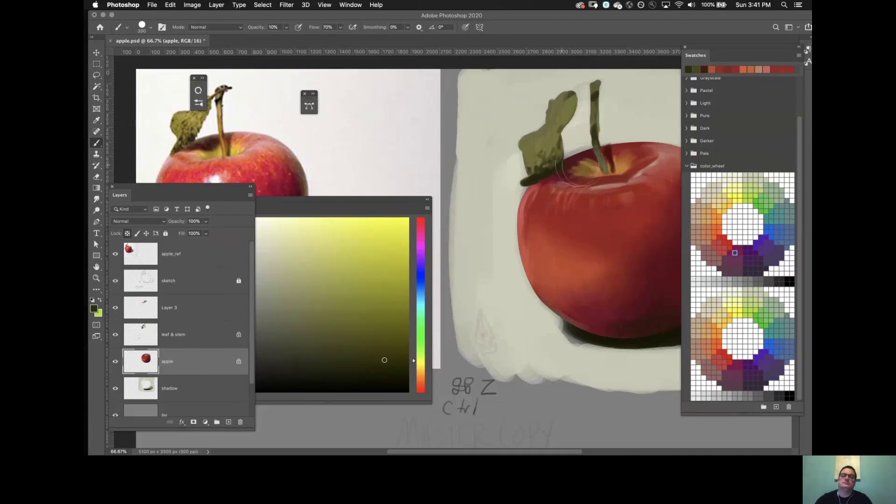
pyautogui.press('Tab')
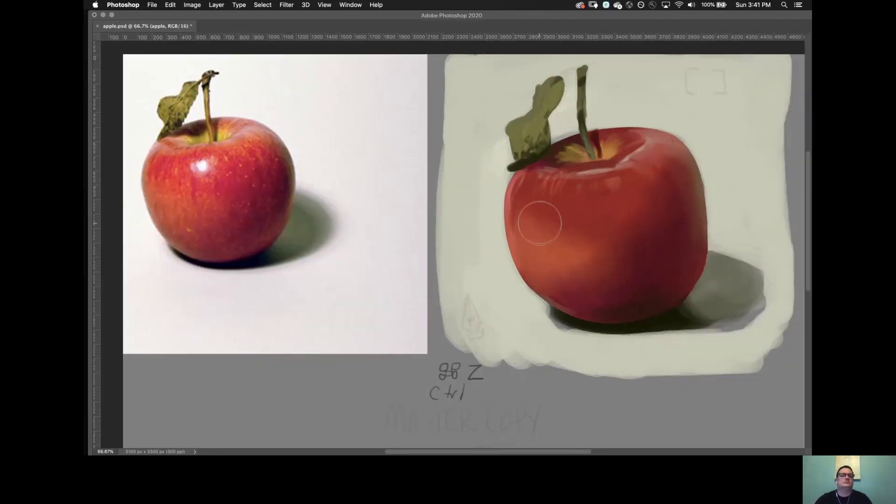
# On Layer 3, darken the dimple's left side with olive and add bright yellow streaks around the base of the stem.
pyautogui.press('Tab')
pyautogui.click(200, 313)
pyautogui.press('Tab')
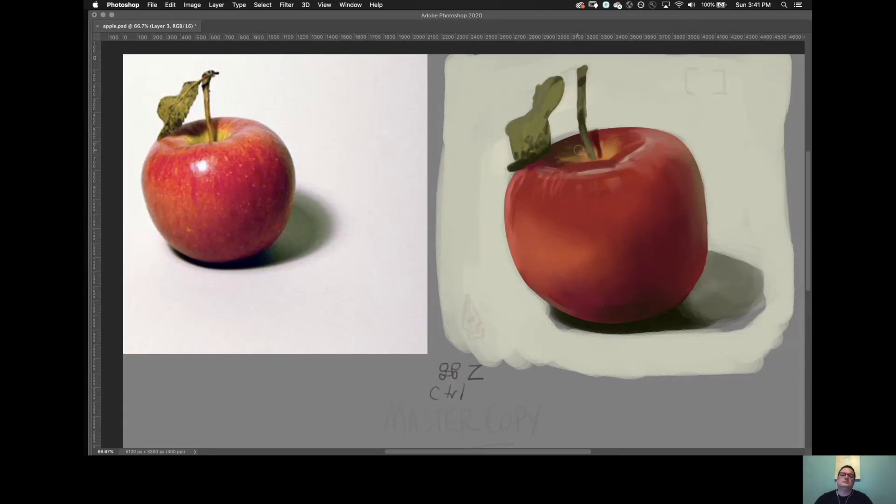
pyautogui.press('Tab')
pyautogui.press('Tab')
pyautogui.press('Tab')
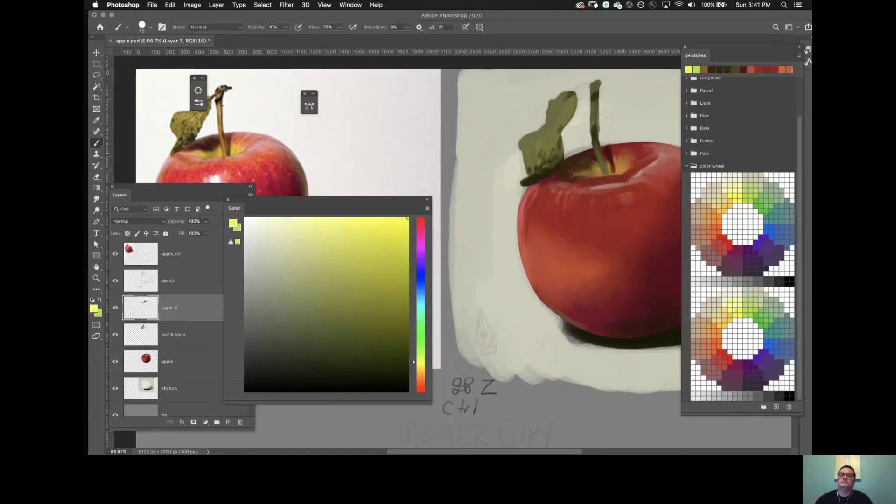
pyautogui.press('Tab')
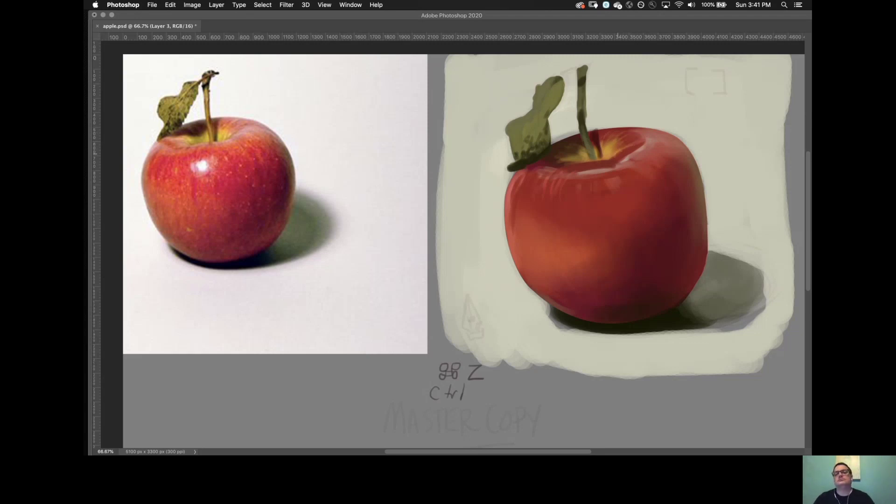
# Soften the highlights along the dimple's front rim with sampled reds and extend reddish streaks down the apple's left shoulder.
pyautogui.keyDown('alt'); pyautogui.click(620, 161); pyautogui.keyUp('alt')
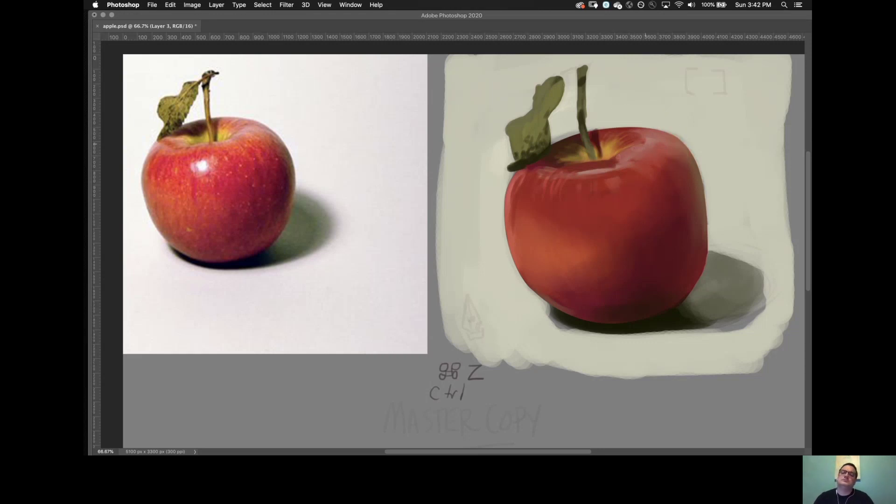
pyautogui.keyDown('alt'); pyautogui.click(595, 171); pyautogui.keyUp('alt')
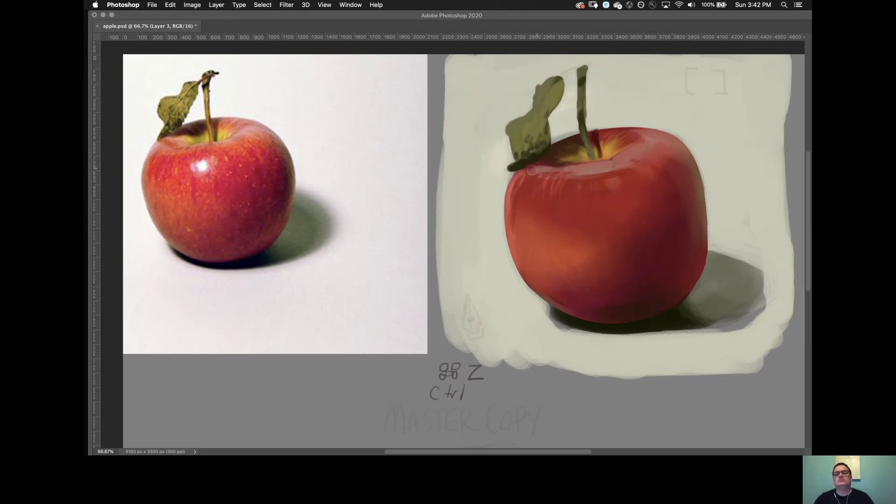
pyautogui.keyDown('alt'); pyautogui.click(548, 173); pyautogui.keyUp('alt')
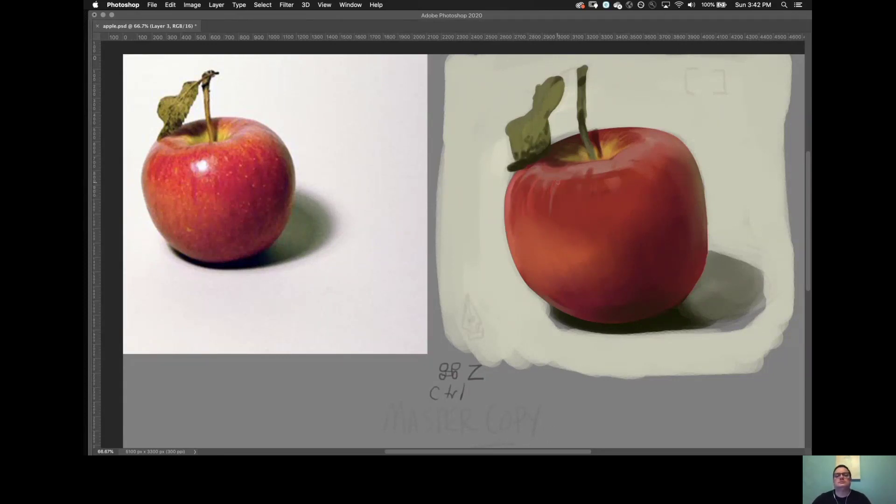
# Mix a crimson red to blend the apple's upper left edge, and refine the stem with a thinner shape and lighter green edge.
pyautogui.press('Tab')
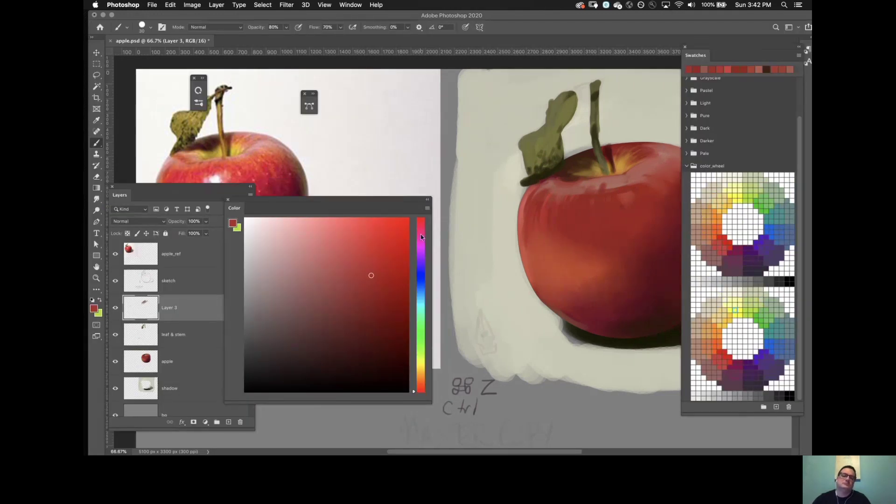
pyautogui.moveTo(421, 237)
pyautogui.mouseDown()
pyautogui.moveTo(421, 369)
pyautogui.moveTo(421, 218)
pyautogui.mouseUp()
pyautogui.click(380, 267)
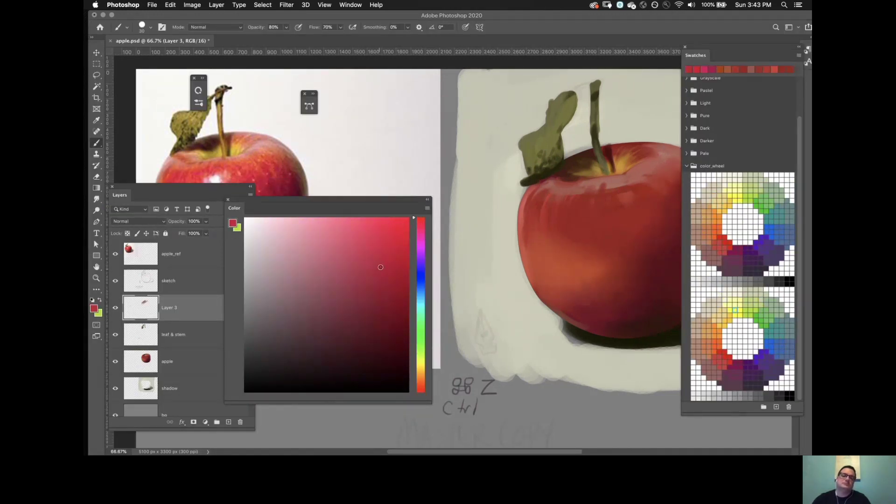
pyautogui.press('Tab')
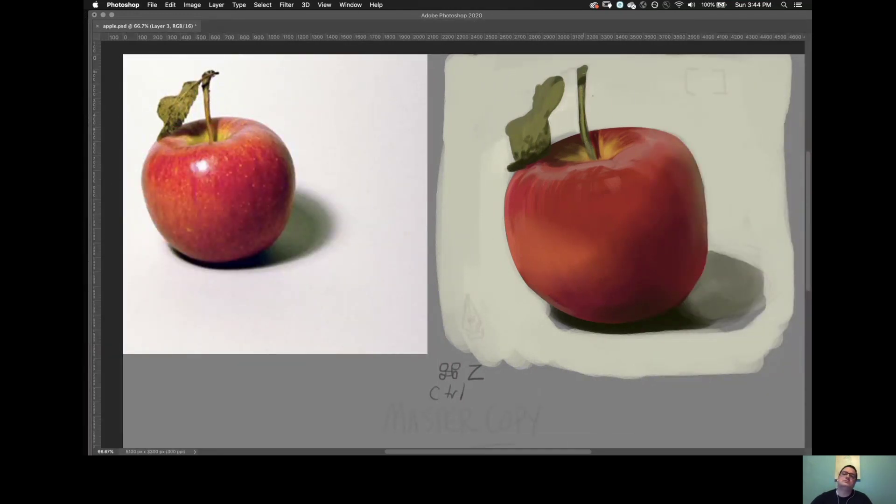
# Paint a thin stalk joining the leaf to the top of the stem, and hide the sketch layer.
pyautogui.moveTo(576, 75); pyautogui.dragTo(546, 101)
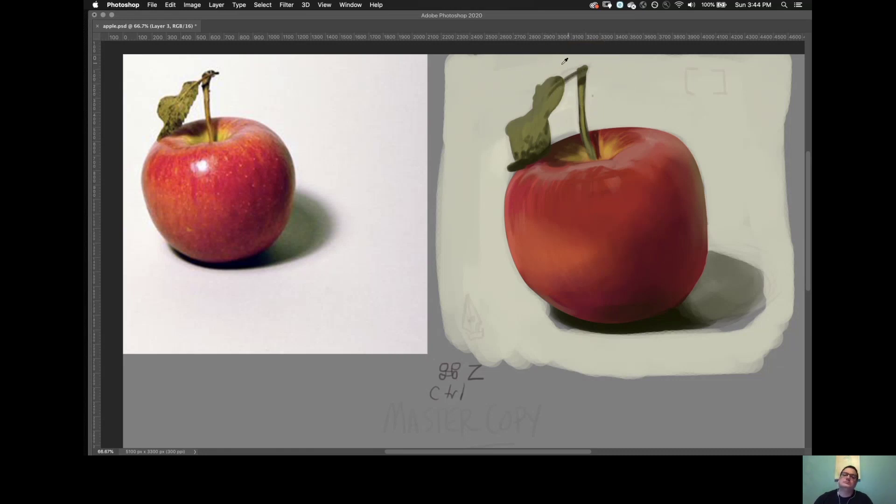
pyautogui.press('Tab')
pyautogui.click(171, 281)
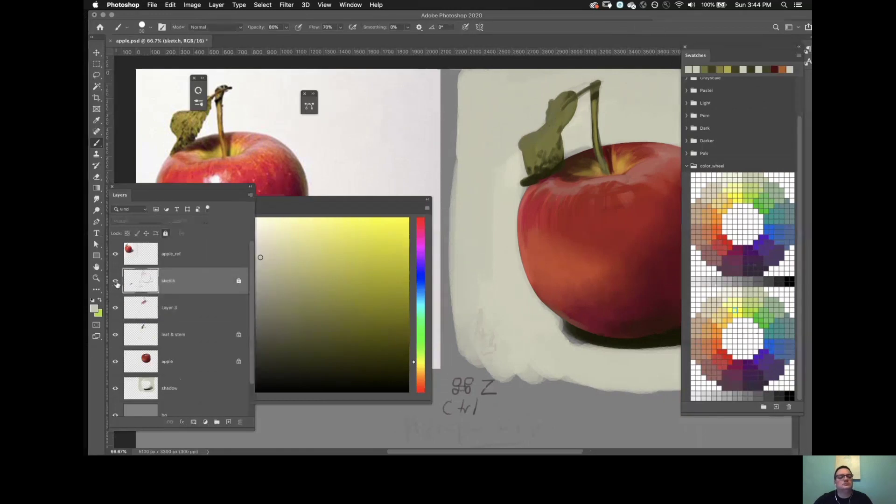
pyautogui.click(117, 283)
pyautogui.press('Tab')
# On Layer 3, reshape the leaf into a smoother pointed outline using sampled background and leaf colours, and warm its centre with yellow-green.
pyautogui.click(554, 95)
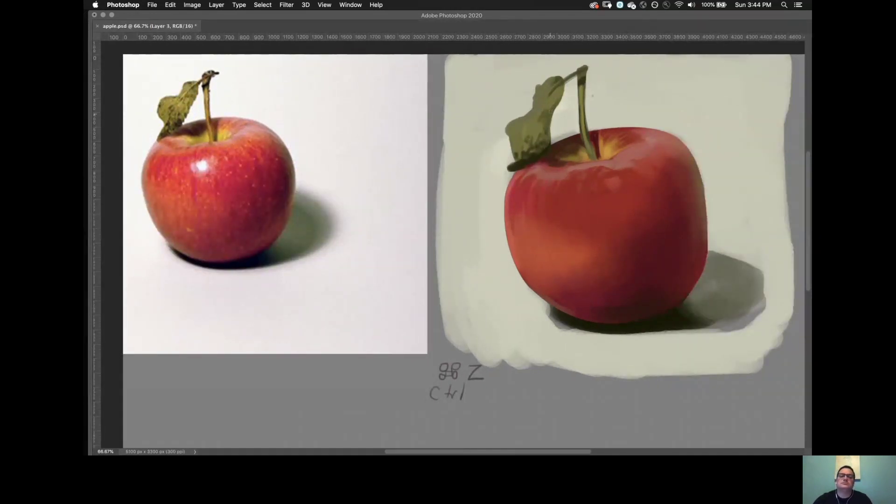
pyautogui.keyDown('alt'); pyautogui.click(558, 75); pyautogui.keyUp('alt')
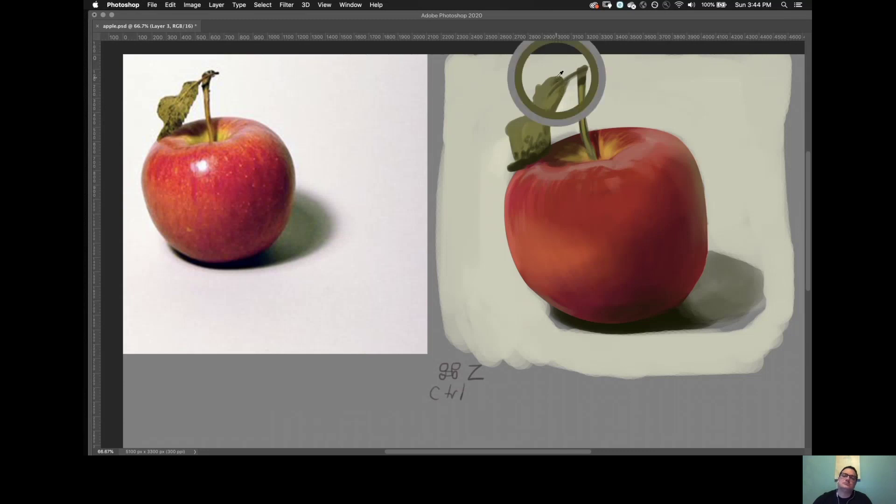
pyautogui.keyDown('alt'); pyautogui.click(536, 72); pyautogui.keyUp('alt')
pyautogui.moveTo(550, 79)
pyautogui.mouseDown()
pyautogui.moveTo(513, 127)
pyautogui.moveTo(497, 131)
pyautogui.moveTo(510, 139)
pyautogui.moveTo(504, 166)
pyautogui.moveTo(497, 157)
pyautogui.moveTo(511, 154)
pyautogui.moveTo(489, 167)
pyautogui.moveTo(501, 173)
pyautogui.moveTo(513, 156)
pyautogui.mouseUp()
pyautogui.keyDown('alt'); pyautogui.click(516, 123); pyautogui.keyUp('alt')
pyautogui.keyDown('alt'); pyautogui.click(504, 147); pyautogui.keyUp('alt')
pyautogui.keyDown('alt'); pyautogui.click(545, 131); pyautogui.keyUp('alt')
pyautogui.moveTo(551, 134)
pyautogui.mouseDown()
pyautogui.moveTo(567, 82)
pyautogui.moveTo(554, 122)
pyautogui.mouseUp()
pyautogui.keyDown('alt'); pyautogui.click(537, 128); pyautogui.keyUp('alt')
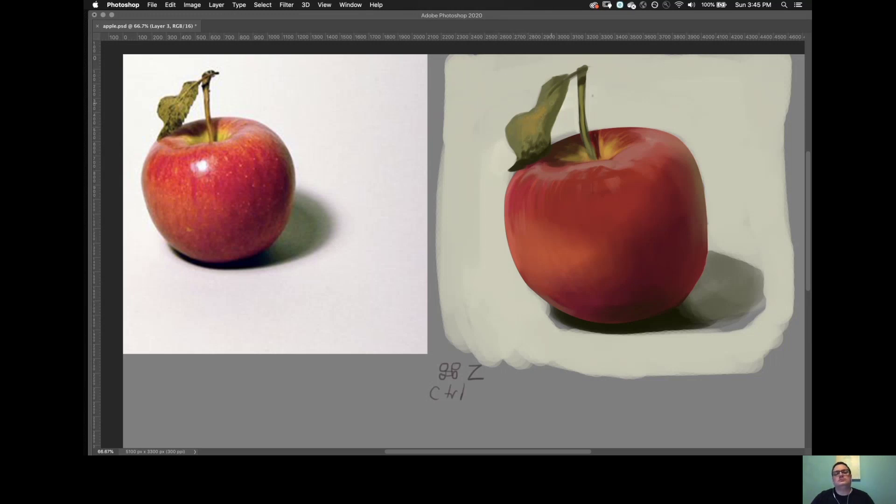
# Give the leaf a serrated right edge and paint dark veins inside it, undoing the last vein stroke.
pyautogui.keyDown('alt'); pyautogui.click(547, 118); pyautogui.keyUp('alt')
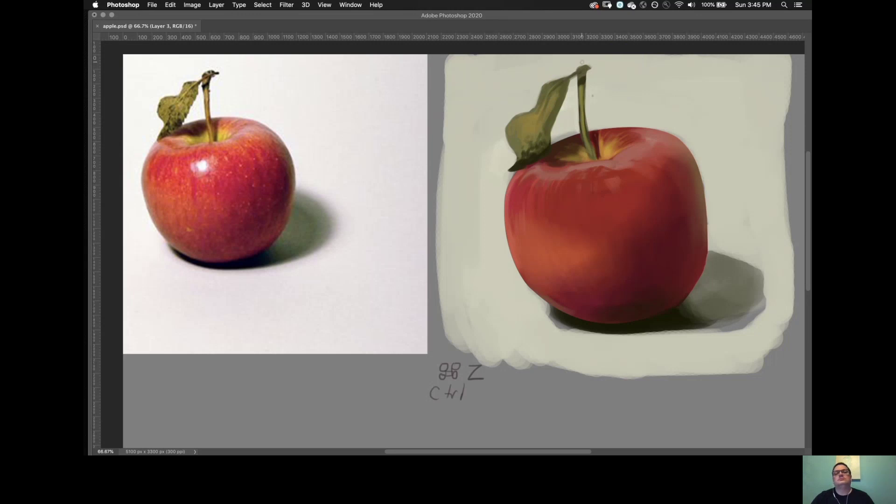
pyautogui.keyDown('alt'); pyautogui.click(530, 158); pyautogui.keyUp('alt')
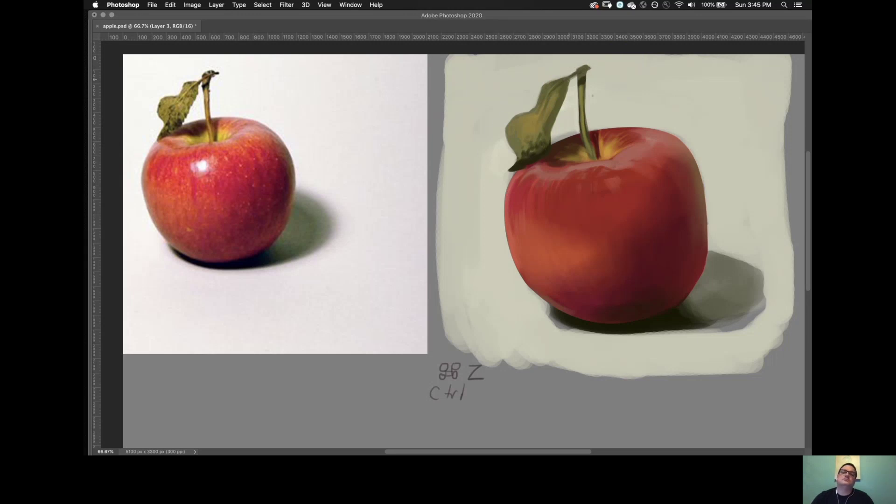
pyautogui.keyDown('alt'); pyautogui.click(585, 66); pyautogui.keyUp('alt')
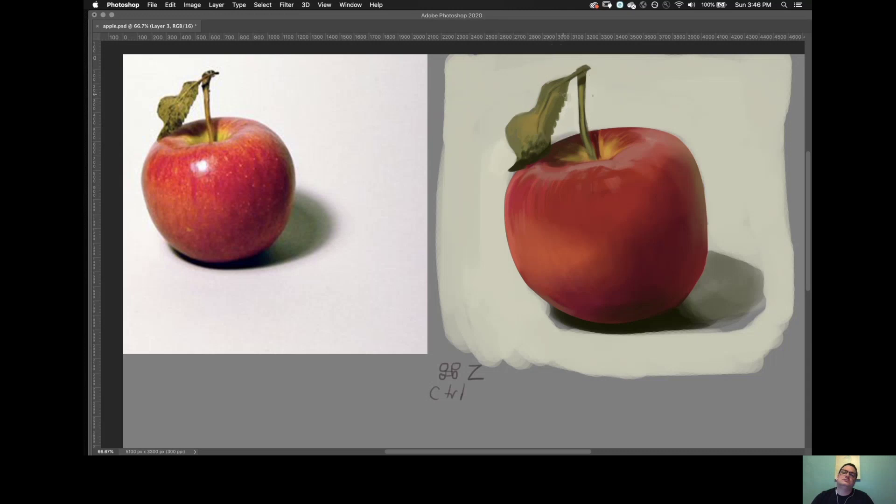
pyautogui.click(569, 93)
pyautogui.click(536, 136)
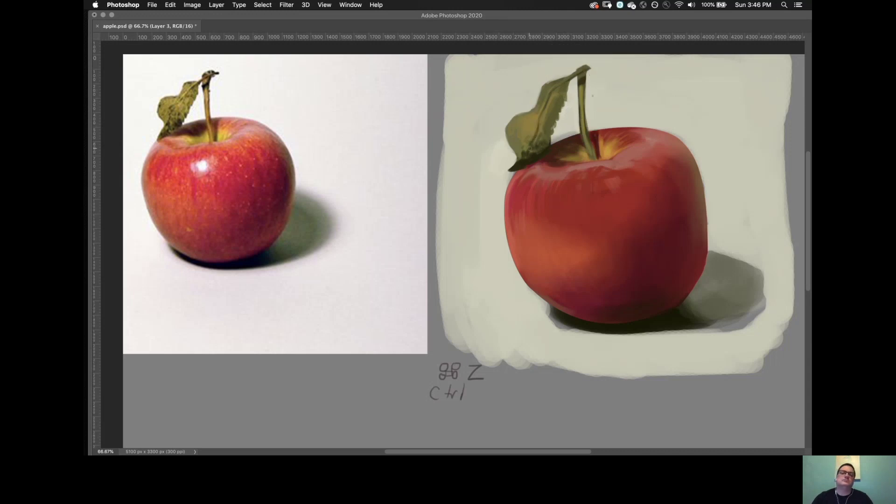
pyautogui.moveTo(531, 146); pyautogui.dragTo(523, 127)
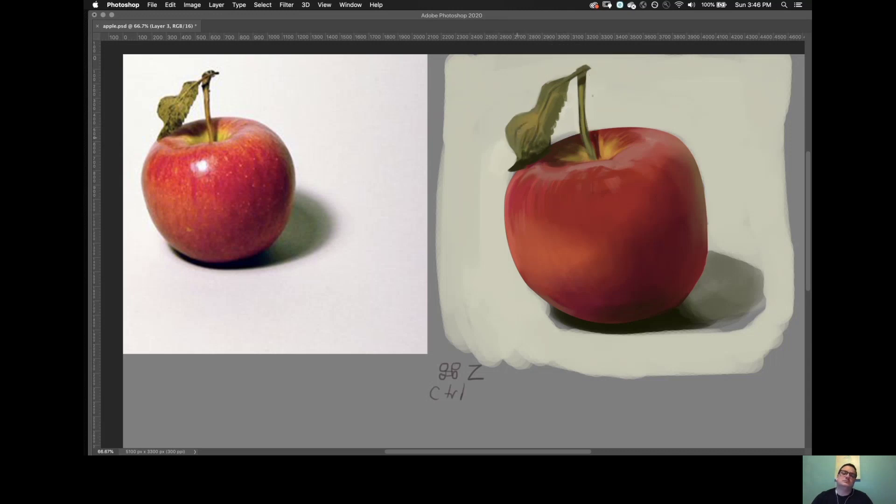
pyautogui.press('super+z')
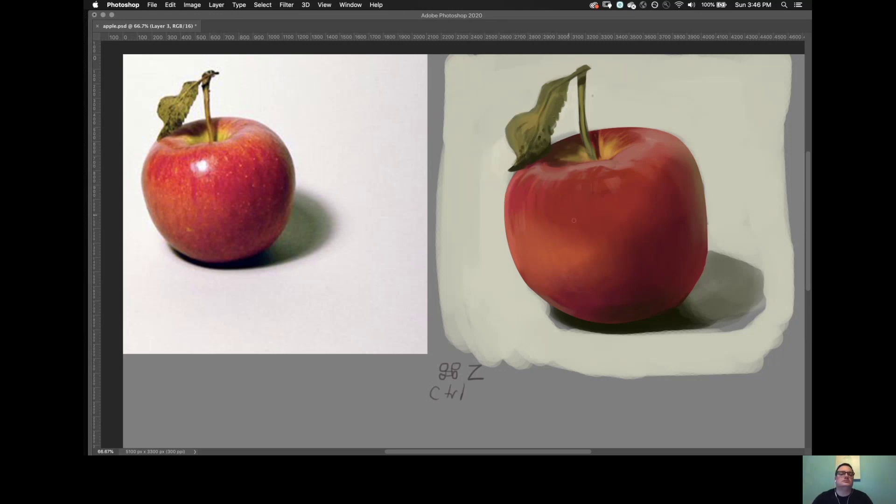
# Texture the apple's front with fine vertical red and orange streaks and small light specks using sampled colours.
pyautogui.keyDown('alt'); pyautogui.click(557, 244); pyautogui.keyUp('alt')
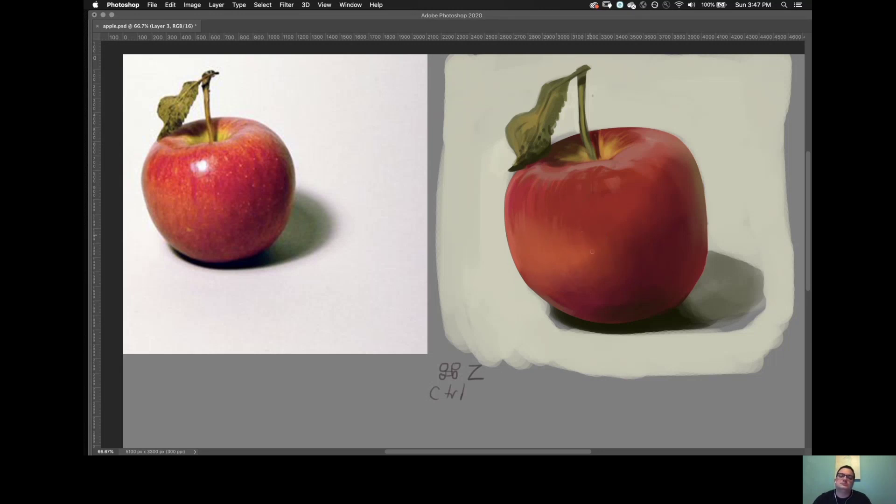
pyautogui.keyDown('alt'); pyautogui.click(574, 225); pyautogui.keyUp('alt')
pyautogui.moveTo(580, 220)
pyautogui.mouseDown()
pyautogui.moveTo(583, 248)
pyautogui.moveTo(575, 239)
pyautogui.mouseUp()
pyautogui.moveTo(558, 200); pyautogui.dragTo(561, 227)
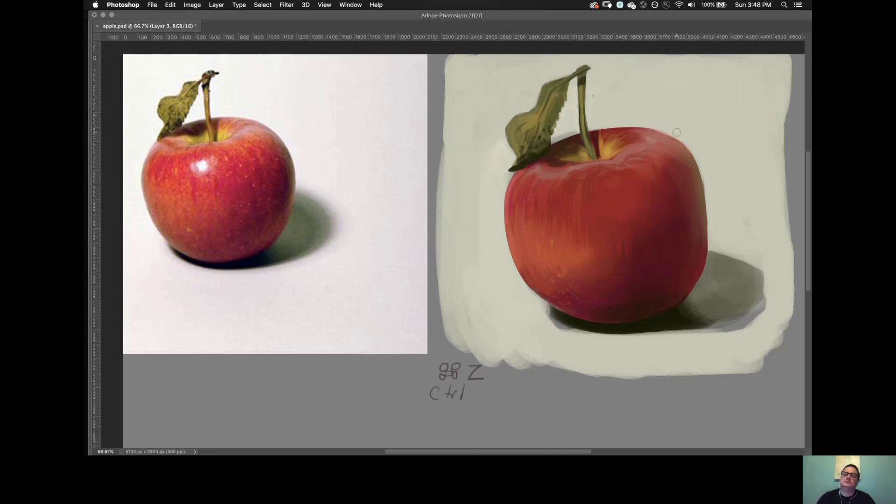
# Refine the apple's right edge with a sampled red, and reshape the cast shadow's outer end on the shadow layer using sampled shadow greys.
pyautogui.keyDown('alt'); pyautogui.click(695, 156); pyautogui.keyUp('alt')
pyautogui.moveTo(694, 146); pyautogui.dragTo(711, 241)
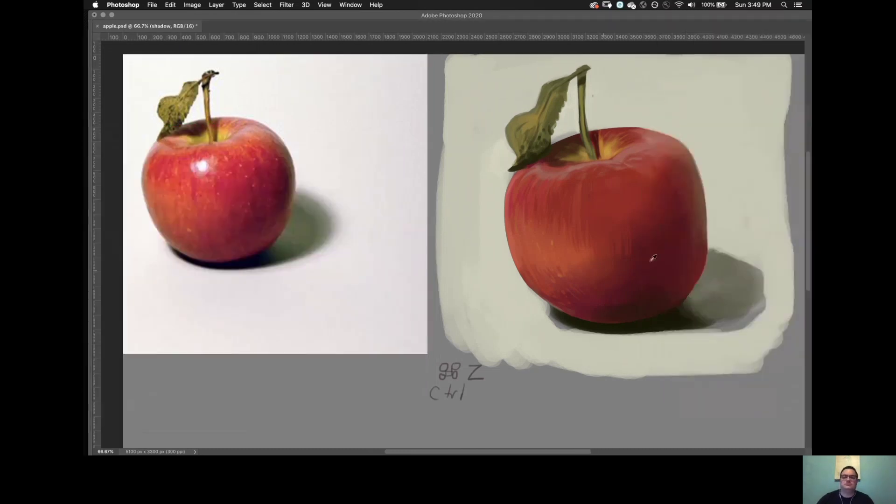
pyautogui.moveTo(758, 277)
pyautogui.mouseDown()
pyautogui.moveTo(767, 297)
pyautogui.moveTo(787, 282)
pyautogui.moveTo(705, 326)
pyautogui.moveTo(706, 317)
pyautogui.moveTo(788, 290)
pyautogui.moveTo(711, 331)
pyautogui.moveTo(781, 282)
pyautogui.moveTo(751, 326)
pyautogui.moveTo(779, 305)
pyautogui.moveTo(714, 336)
pyautogui.moveTo(765, 310)
pyautogui.moveTo(742, 313)
pyautogui.mouseUp()
pyautogui.keyDown('alt'); pyautogui.click(715, 316); pyautogui.keyUp('alt')
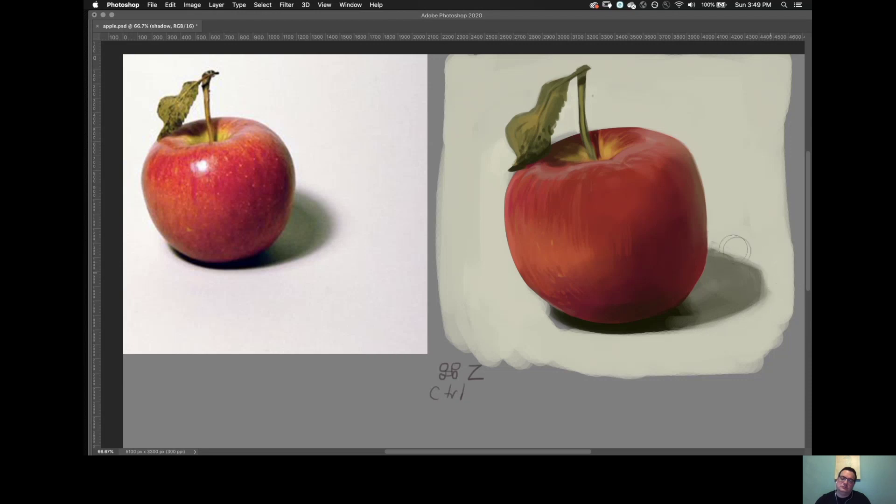
pyautogui.keyDown('alt'); pyautogui.click(736, 275); pyautogui.keyUp('alt')
pyautogui.moveTo(720, 269)
pyautogui.mouseDown()
pyautogui.moveTo(746, 270)
pyautogui.moveTo(736, 296)
pyautogui.moveTo(775, 280)
pyautogui.moveTo(718, 249)
pyautogui.moveTo(763, 262)
pyautogui.moveTo(764, 304)
pyautogui.moveTo(766, 297)
pyautogui.moveTo(743, 294)
pyautogui.moveTo(689, 313)
pyautogui.moveTo(718, 298)
pyautogui.moveTo(690, 301)
pyautogui.moveTo(705, 294)
pyautogui.moveTo(660, 320)
pyautogui.moveTo(716, 310)
pyautogui.moveTo(689, 313)
pyautogui.moveTo(706, 301)
pyautogui.moveTo(679, 308)
pyautogui.moveTo(694, 312)
pyautogui.moveTo(619, 323)
pyautogui.moveTo(698, 314)
pyautogui.moveTo(690, 302)
pyautogui.moveTo(709, 291)
pyautogui.moveTo(708, 300)
pyautogui.moveTo(656, 316)
pyautogui.moveTo(692, 306)
pyautogui.moveTo(689, 316)
pyautogui.moveTo(736, 290)
pyautogui.moveTo(730, 260)
pyautogui.mouseUp()
# On the shadow layer, soften and taper the cast shadow's outer edge with a larger brush and sampled background colour.
pyautogui.press('Tab')
pyautogui.click(194, 320)
pyautogui.press('Tab')
pyautogui.press('Tab')
pyautogui.click(179, 384)
pyautogui.press('Tab')
pyautogui.press(']')
pyautogui.press(']')
pyautogui.press(']')
pyautogui.press(']')
pyautogui.keyDown('alt'); pyautogui.click(738, 239); pyautogui.keyUp('alt')
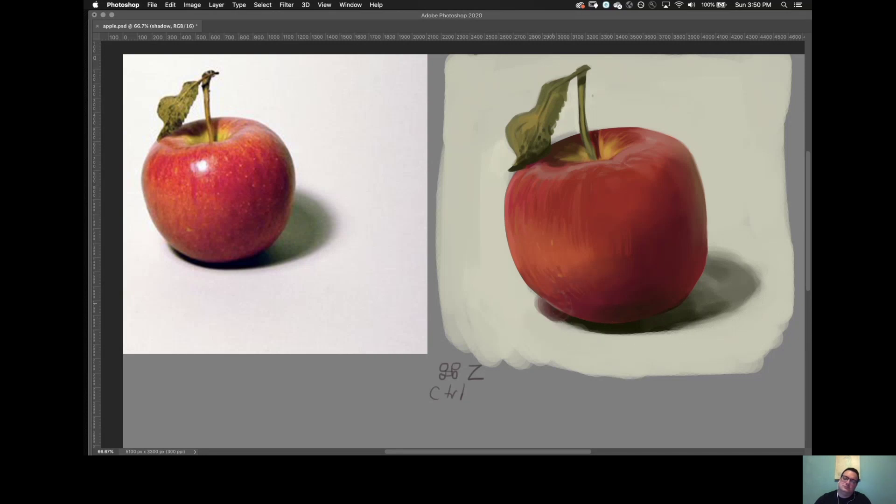
# Rework the contact shadow's left end under the apple, trimming its outline with sampled background colour.
pyautogui.moveTo(534, 311)
pyautogui.mouseDown()
pyautogui.moveTo(576, 340)
pyautogui.moveTo(612, 335)
pyautogui.moveTo(550, 306)
pyautogui.moveTo(590, 320)
pyautogui.mouseUp()
pyautogui.keyDown('alt'); pyautogui.click(559, 326); pyautogui.keyUp('alt')
pyautogui.press('Tab')
pyautogui.press('Tab')
pyautogui.press('Tab')
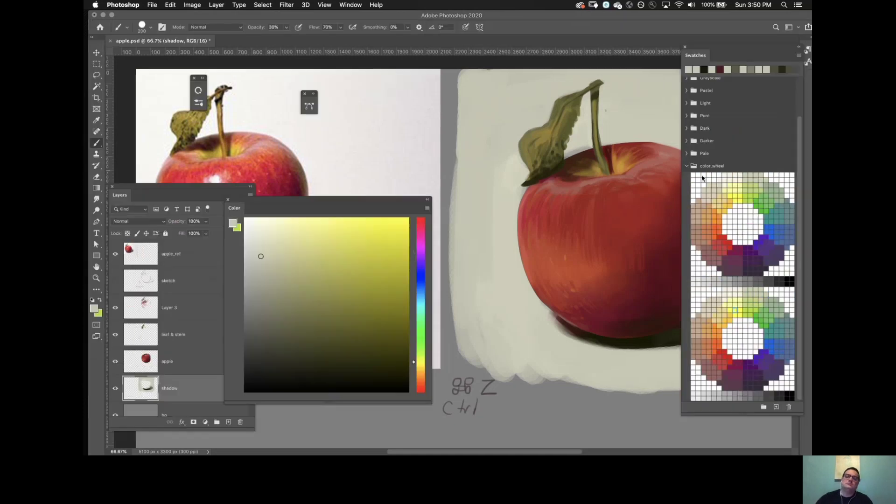
pyautogui.press('Tab')
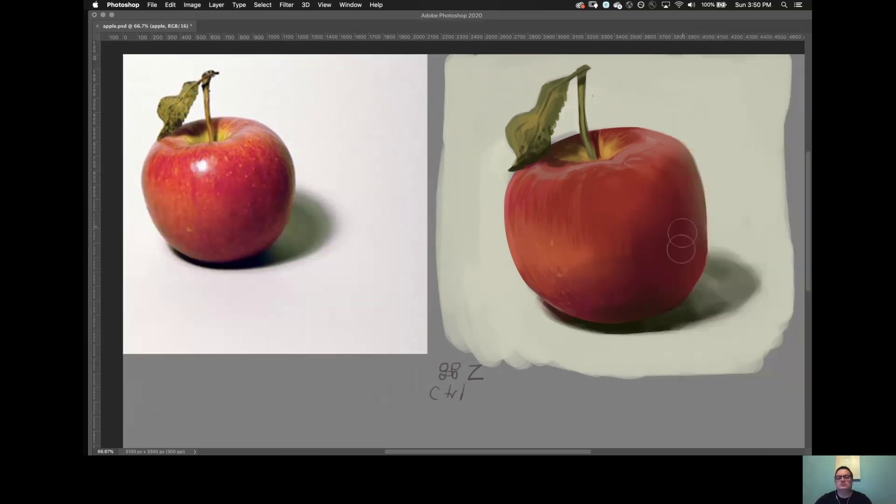
# On the apple layer, deepen the apple's right side with dark red, reduce the brush size, and undo the last two changes.
pyautogui.moveTo(694, 241)
pyautogui.mouseDown()
pyautogui.moveTo(687, 219)
pyautogui.moveTo(676, 218)
pyautogui.moveTo(692, 228)
pyautogui.moveTo(688, 252)
pyautogui.moveTo(678, 212)
pyautogui.moveTo(669, 250)
pyautogui.moveTo(688, 260)
pyautogui.moveTo(690, 226)
pyautogui.mouseUp()
pyautogui.moveTo(700, 191)
pyautogui.mouseDown()
pyautogui.moveTo(705, 205)
pyautogui.moveTo(688, 175)
pyautogui.moveTo(701, 275)
pyautogui.moveTo(726, 274)
pyautogui.mouseUp()
pyautogui.press('[')
pyautogui.press('[')
pyautogui.press('[')
pyautogui.press('[')
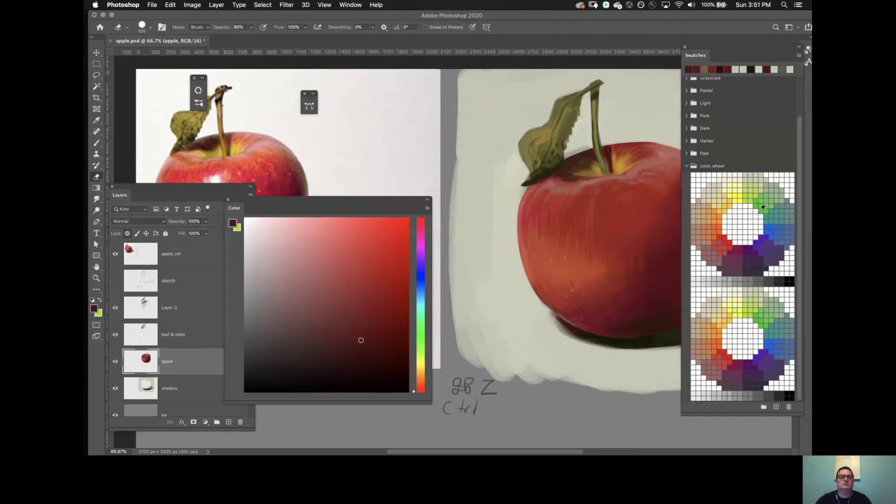
pyautogui.press('super+z')
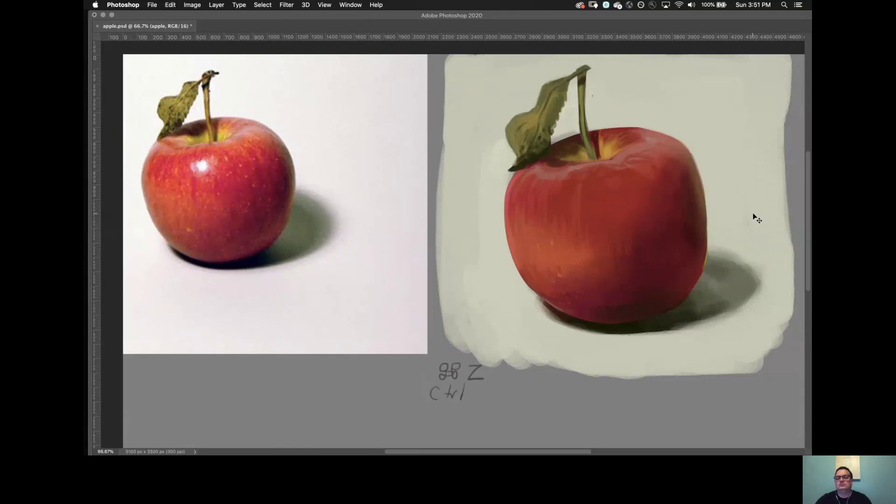
pyautogui.press('super+z')
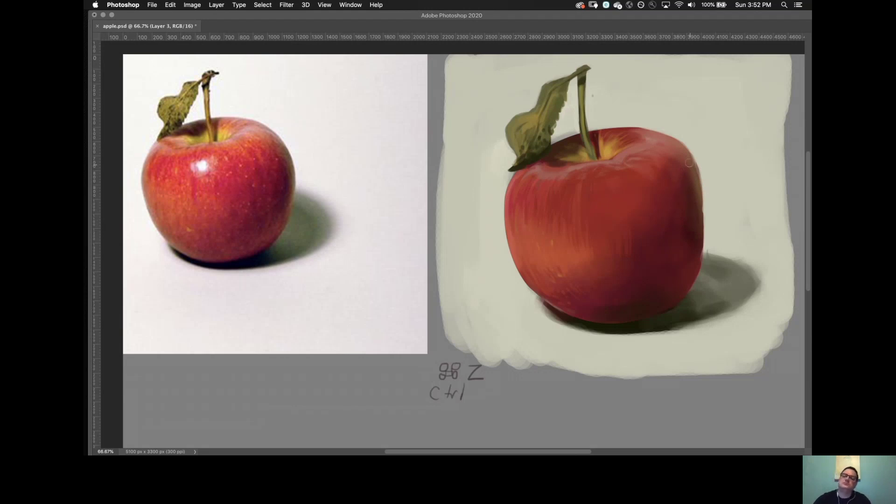
# On Layer 3, texture the apple's right front and shoulder with short curved streaks in sampled reds, undoing one stroke.
pyautogui.click(684, 150)
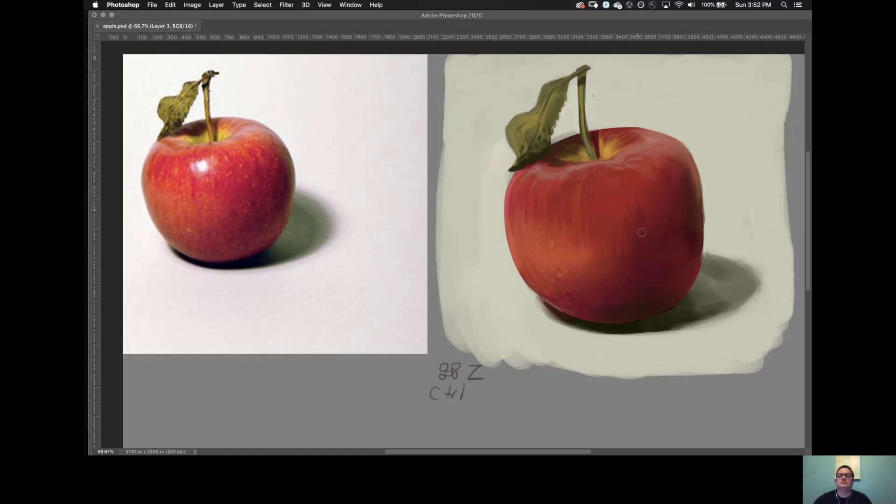
pyautogui.keyDown('alt'); pyautogui.click(652, 204); pyautogui.keyUp('alt')
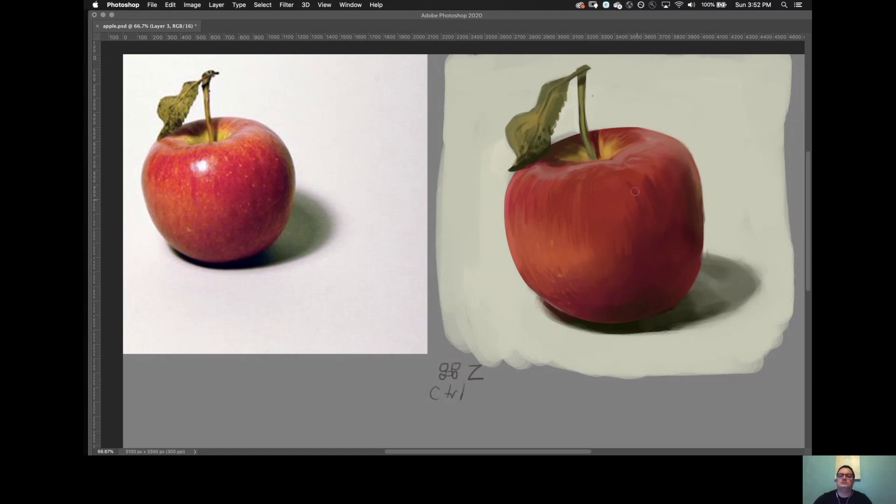
pyautogui.keyDown('alt'); pyautogui.click(619, 191); pyautogui.keyUp('alt')
pyautogui.moveTo(632, 189)
pyautogui.mouseDown()
pyautogui.moveTo(639, 210)
pyautogui.moveTo(655, 201)
pyautogui.mouseUp()
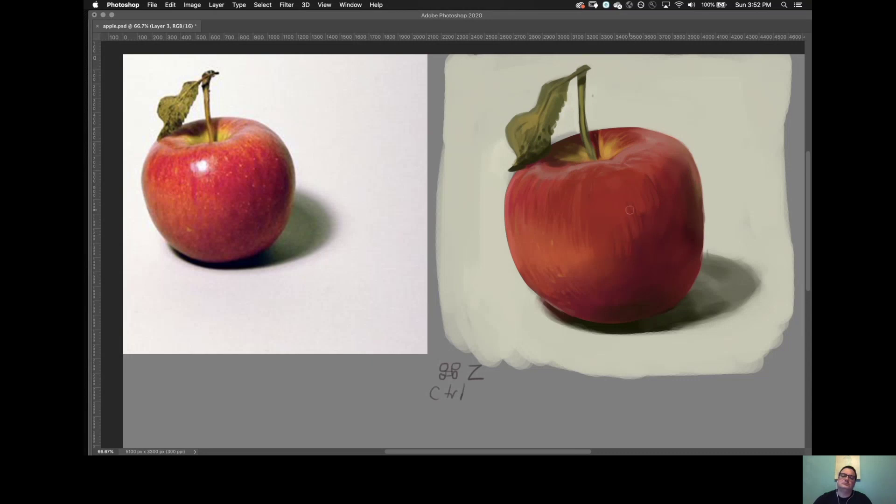
pyautogui.press('super+z')
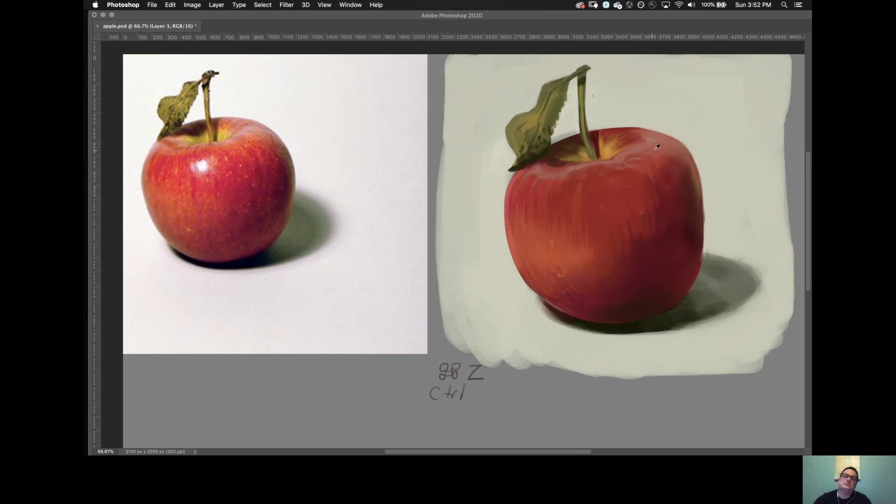
pyautogui.keyDown('alt'); pyautogui.click(631, 136); pyautogui.keyUp('alt')
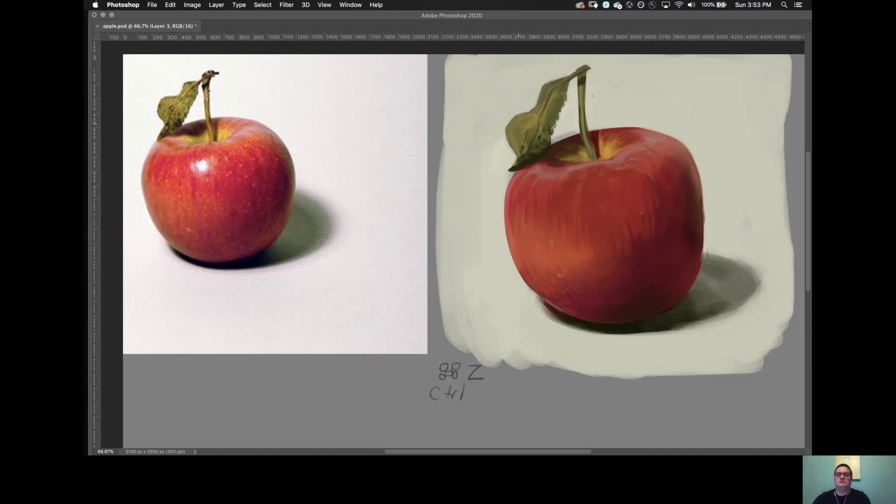
# Lighten the leaf with muted yellow-green and refine its serrated right edge using sampled leaf and background colours.
pyautogui.keyDown('alt'); pyautogui.click(532, 143); pyautogui.keyUp('alt')
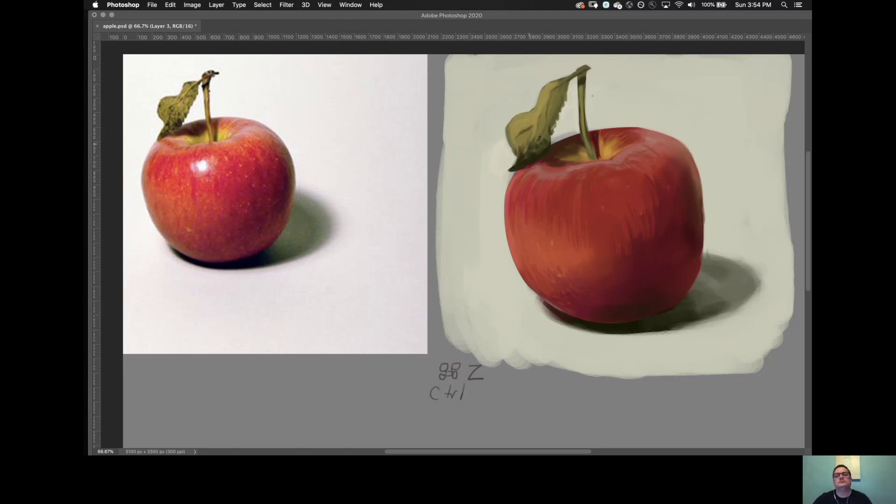
pyautogui.keyDown('alt'); pyautogui.click(550, 116); pyautogui.keyUp('alt')
pyautogui.keyDown('alt'); pyautogui.click(571, 168); pyautogui.keyUp('alt')
pyautogui.keyDown('alt'); pyautogui.click(564, 128); pyautogui.keyUp('alt')
pyautogui.moveTo(552, 139); pyautogui.dragTo(578, 129)
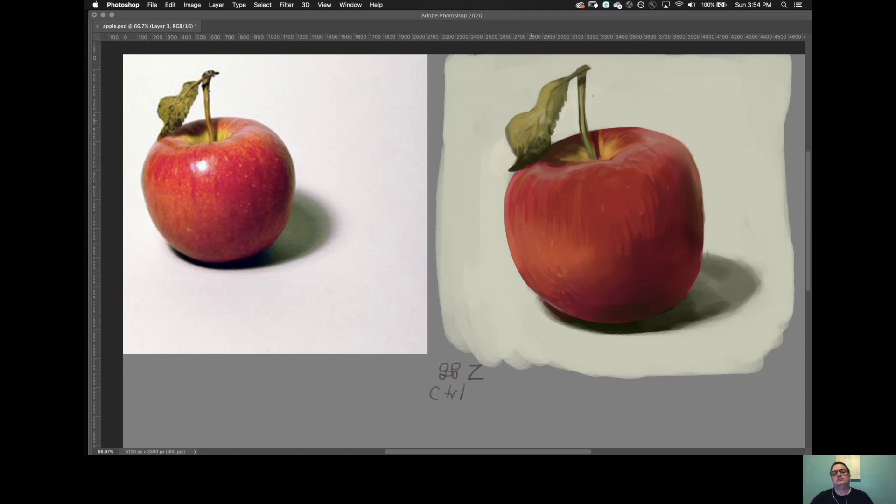
pyautogui.keyDown('alt'); pyautogui.click(538, 150); pyautogui.keyUp('alt')
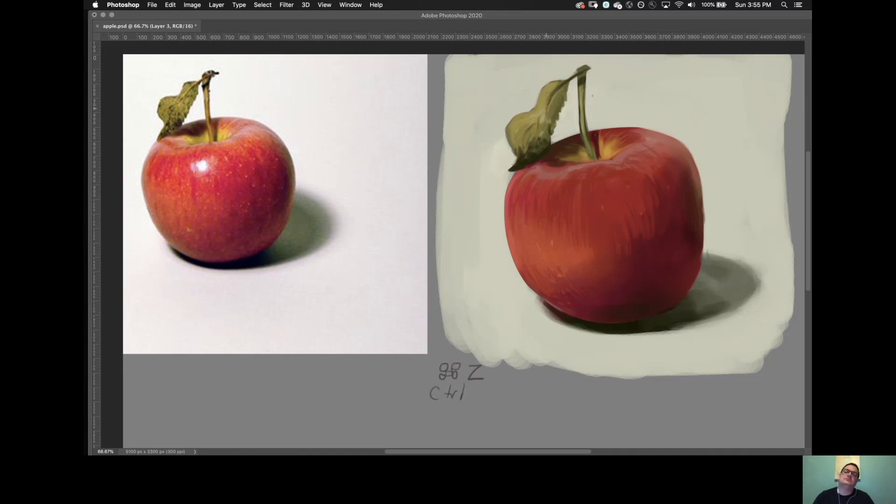
# Paint a whitish specular highlight on the apple's upper left front, and sharpen its bottom edge with sampled shadow colours.
pyautogui.moveTo(583, 189)
pyautogui.mouseDown()
pyautogui.moveTo(572, 192)
pyautogui.moveTo(580, 191)
pyautogui.mouseUp()
pyautogui.keyDown('alt'); pyautogui.click(585, 183); pyautogui.keyUp('alt')
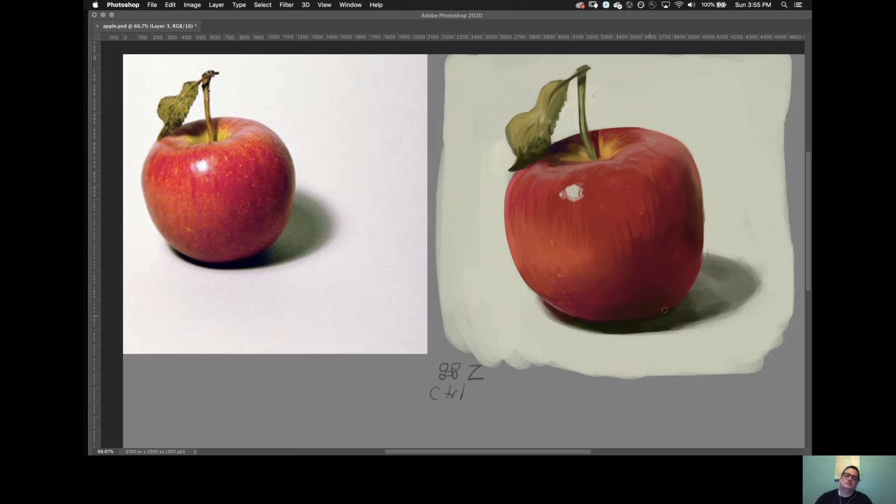
pyautogui.keyDown('alt'); pyautogui.click(649, 319); pyautogui.keyUp('alt')
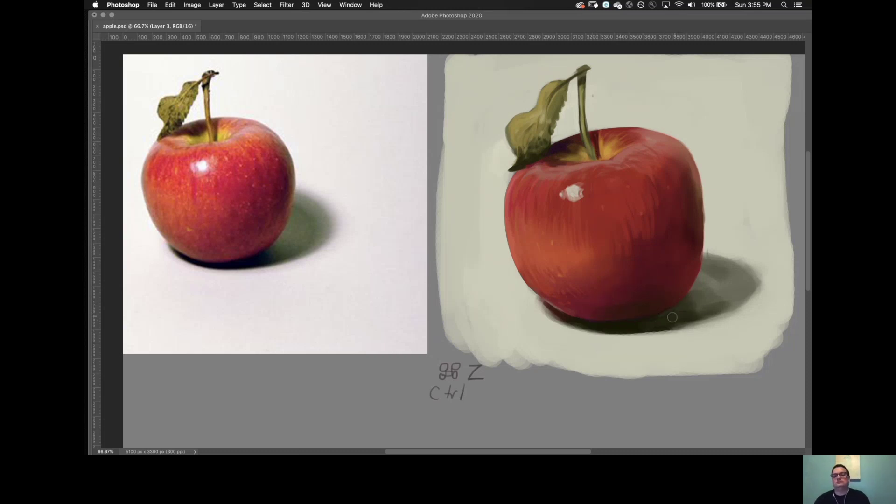
pyautogui.keyDown('alt'); pyautogui.click(667, 322); pyautogui.keyUp('alt')
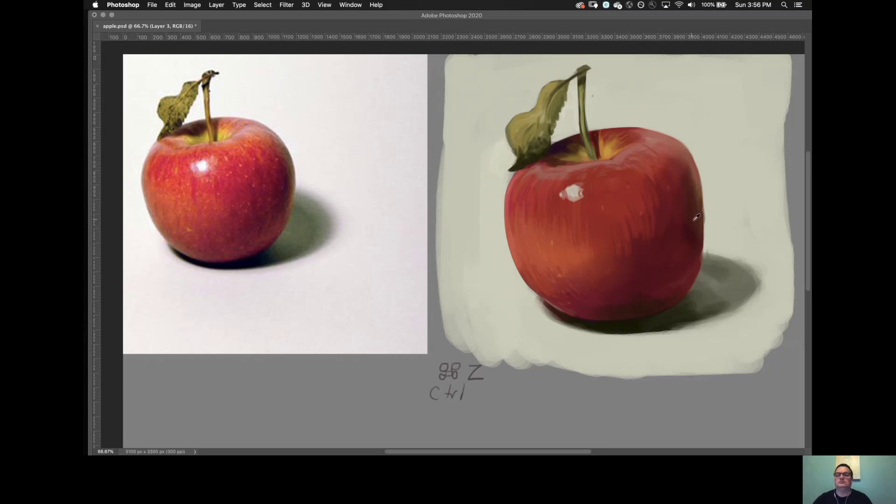
# Rebuild the apple's right contour with sampled dark reds, deepening the shading along that edge and blending it inward.
pyautogui.moveTo(693, 184)
pyautogui.mouseDown()
pyautogui.moveTo(697, 237)
pyautogui.moveTo(698, 211)
pyautogui.mouseUp()
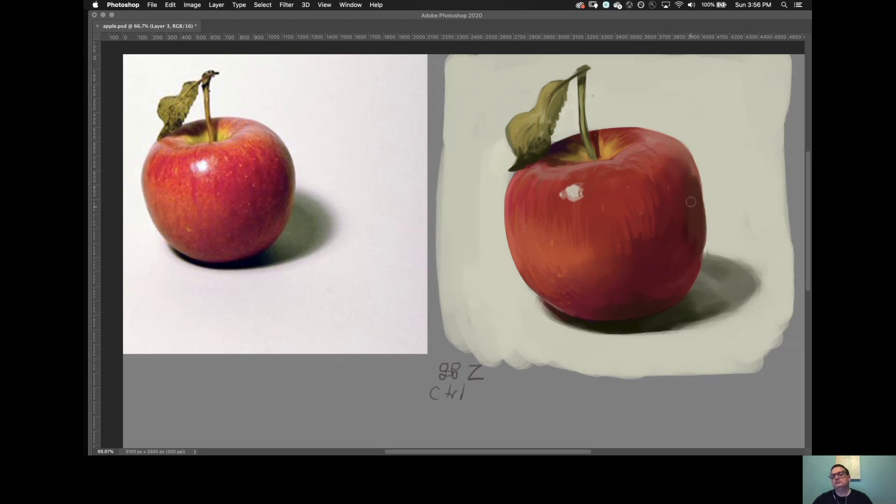
pyautogui.moveTo(704, 252); pyautogui.dragTo(697, 183)
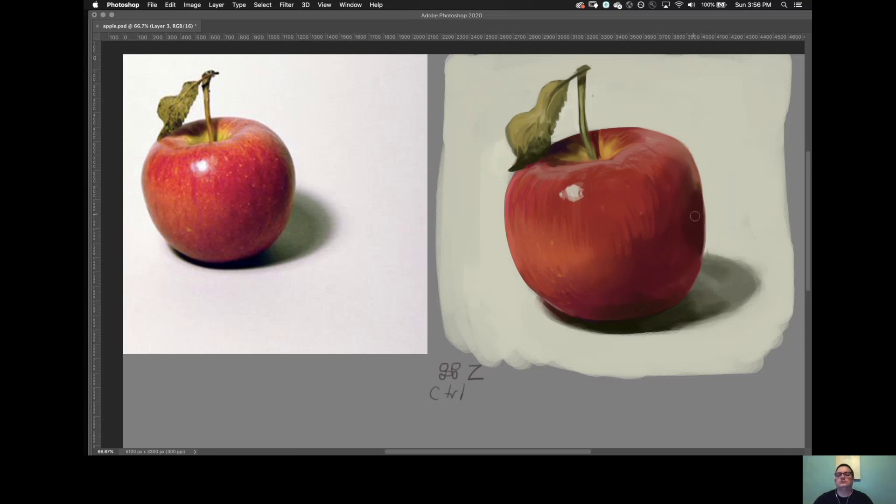
pyautogui.keyDown('alt'); pyautogui.click(668, 232); pyautogui.keyUp('alt')
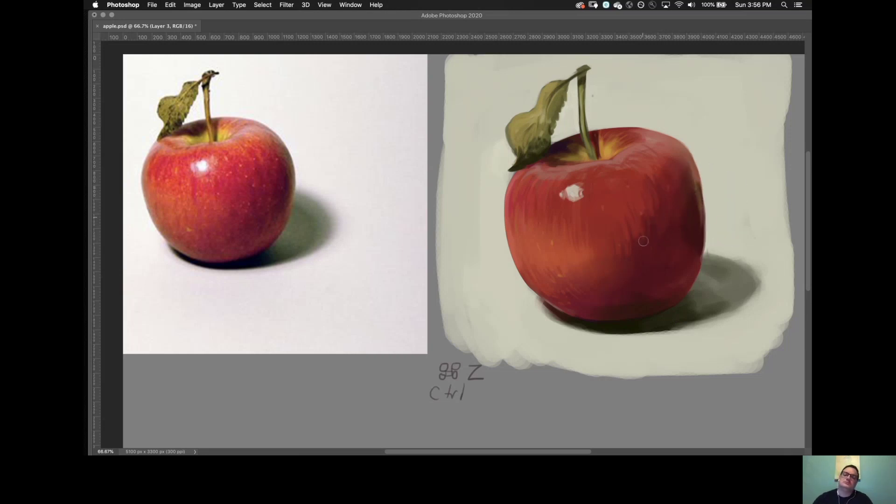
pyautogui.keyDown('alt'); pyautogui.click(699, 193); pyautogui.keyUp('alt')
pyautogui.moveTo(698, 186); pyautogui.dragTo(699, 228)
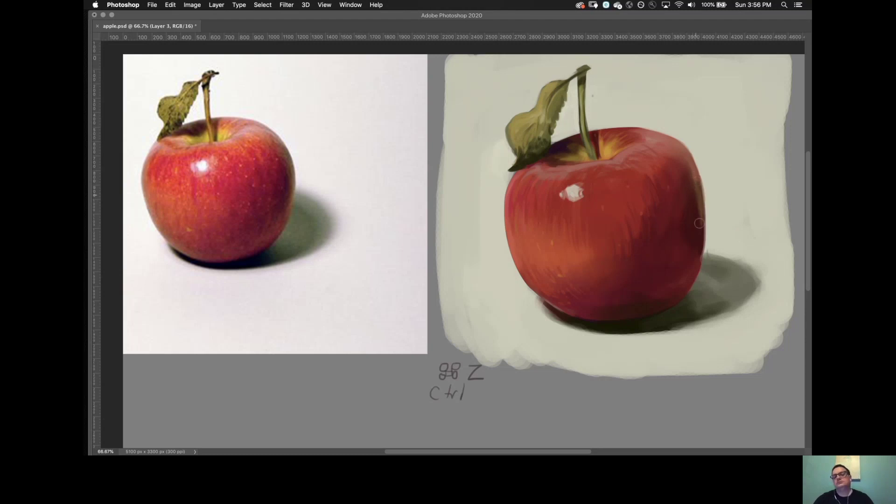
pyautogui.keyDown('alt'); pyautogui.click(689, 170); pyautogui.keyUp('alt')
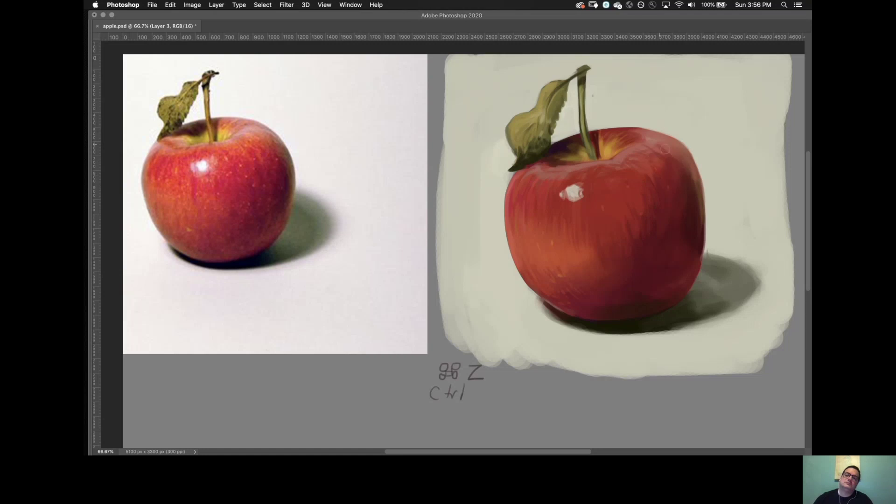
# Clean up the apple's upper right contour and the stem tip, and add light pinkish strokes around the dimple's front rim.
pyautogui.keyDown('alt'); pyautogui.click(680, 114); pyautogui.keyUp('alt')
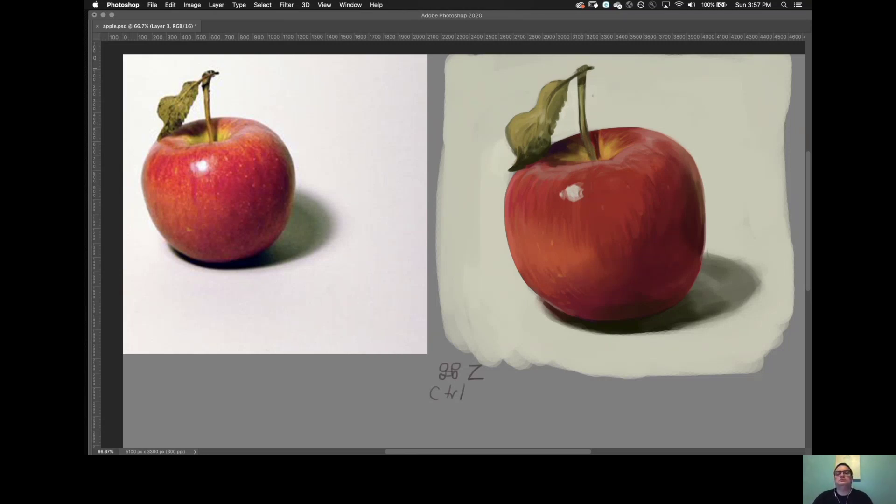
pyautogui.keyDown('alt'); pyautogui.click(528, 158); pyautogui.keyUp('alt')
pyautogui.keyDown('alt'); pyautogui.click(549, 171); pyautogui.keyUp('alt')
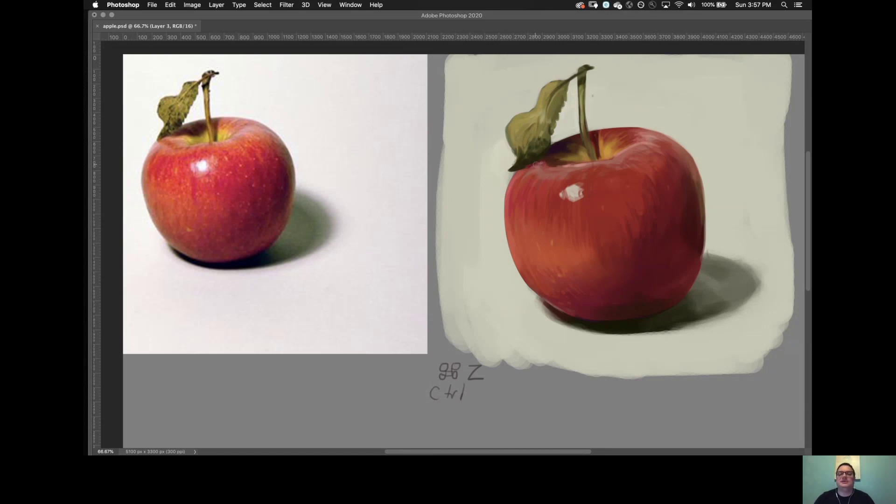
pyautogui.click(558, 161)
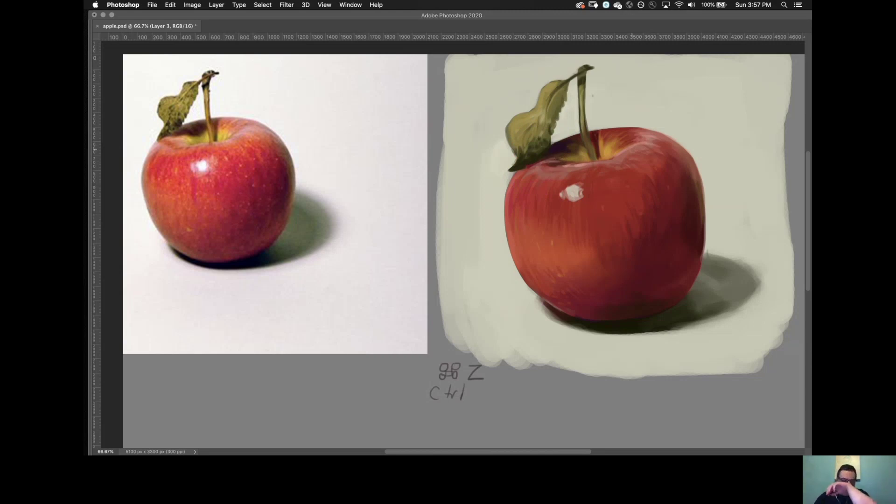
# Reshape and brighten the white highlight on the apple's front with small pale strokes.
pyautogui.click(565, 193)
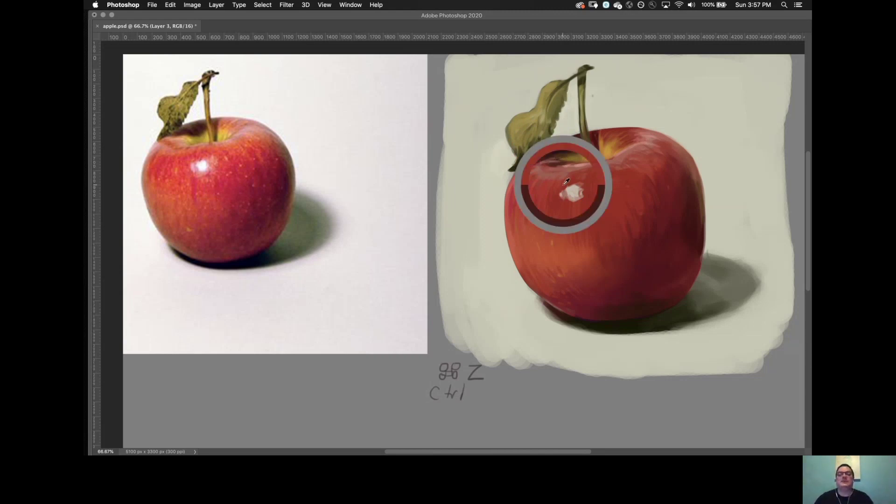
pyautogui.click(575, 191)
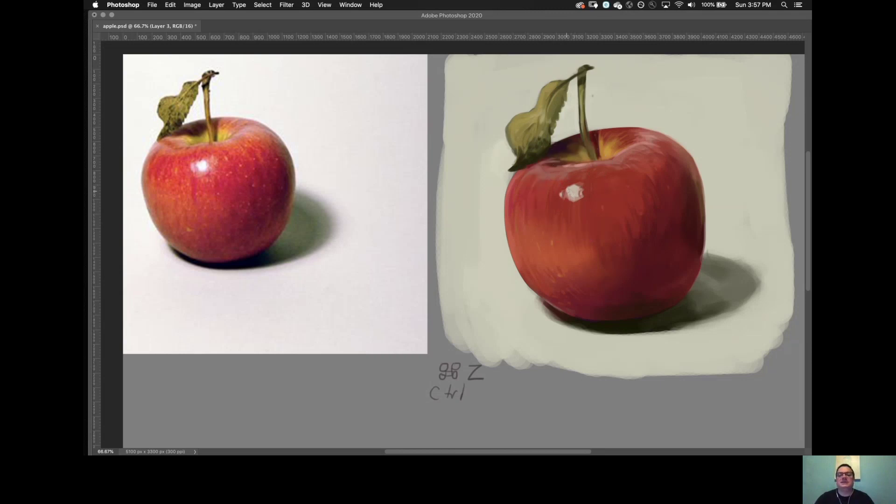
pyautogui.click(574, 186)
pyautogui.moveTo(577, 199); pyautogui.dragTo(573, 194)
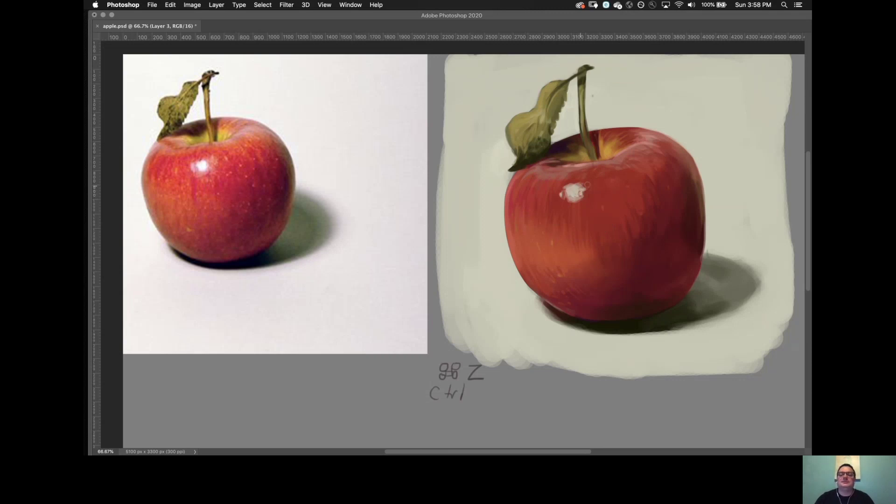
# Extend pinkish glints from the highlight toward the rim using sampled colours, and dot dark specks over the leaf.
pyautogui.keyDown('alt'); pyautogui.click(586, 178); pyautogui.keyUp('alt')
pyautogui.keyDown('alt'); pyautogui.click(586, 178); pyautogui.keyUp('alt')
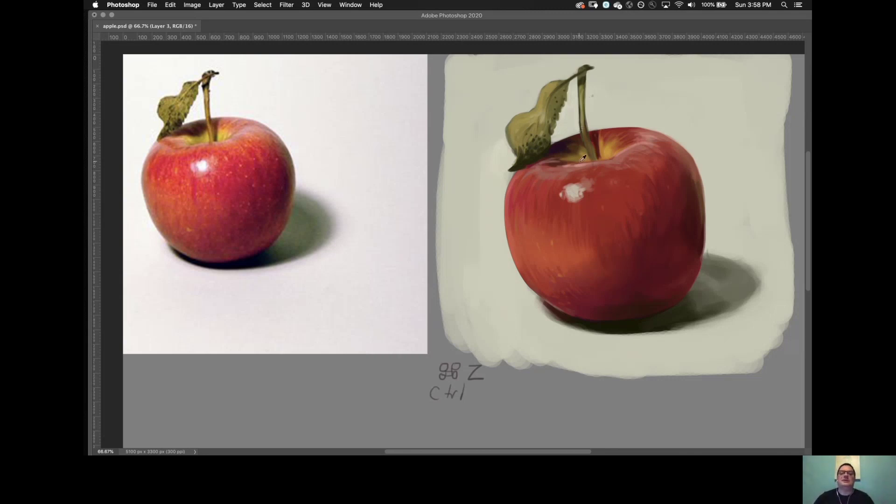
pyautogui.keyDown('alt'); pyautogui.click(579, 179); pyautogui.keyUp('alt')
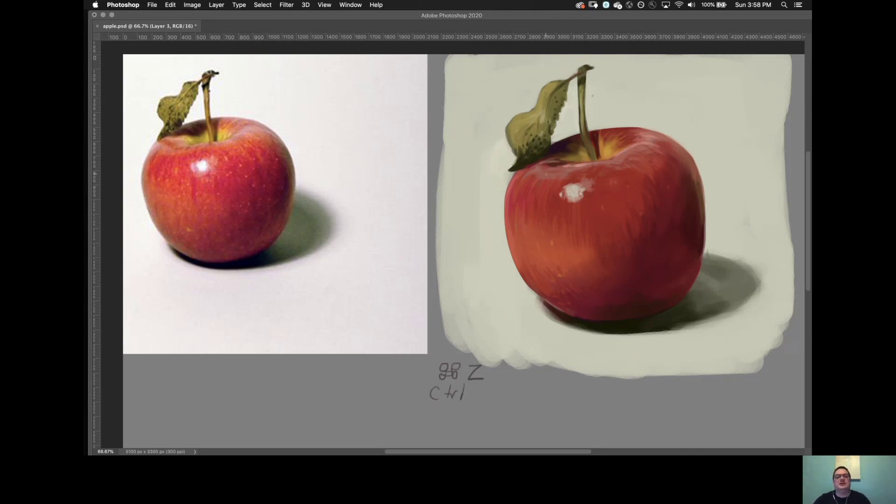
# Work short strokes of orange-red sampled from the skin into the left side of the painted apple.
pyautogui.press('Tab')
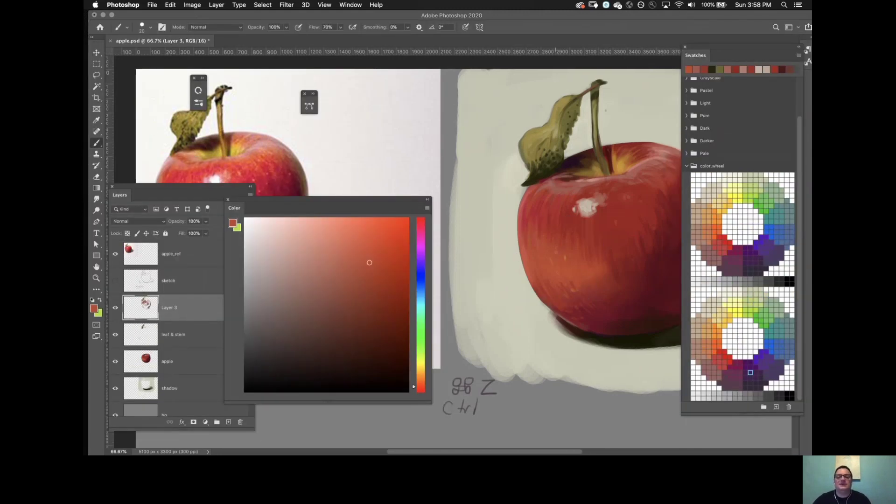
pyautogui.press('Tab')
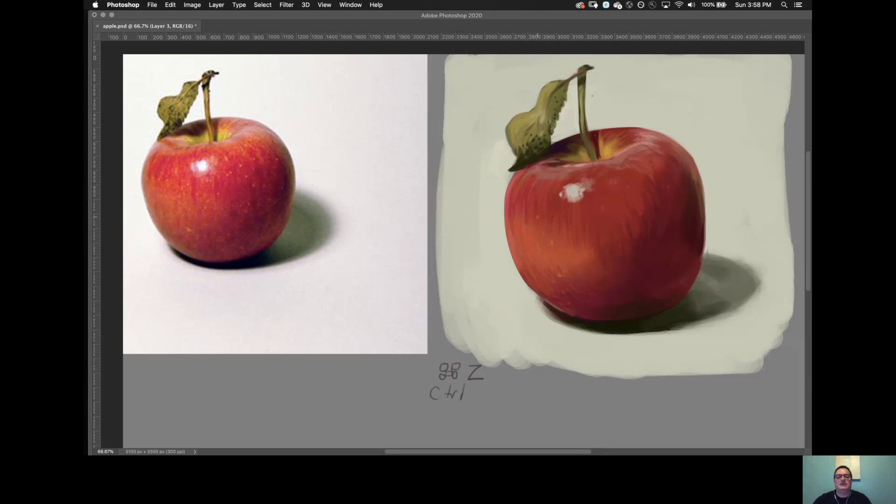
pyautogui.keyDown('alt'); pyautogui.click(540, 219); pyautogui.keyUp('alt')
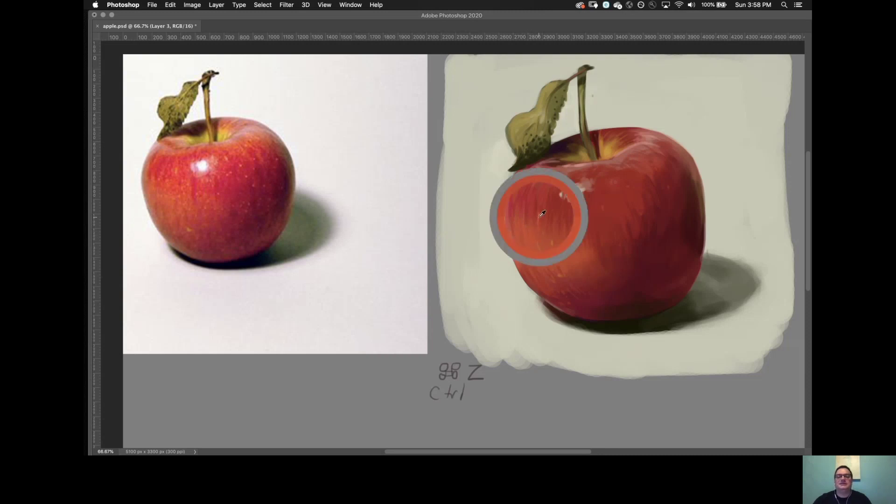
pyautogui.keyDown('alt'); pyautogui.click(545, 222); pyautogui.keyUp('alt')
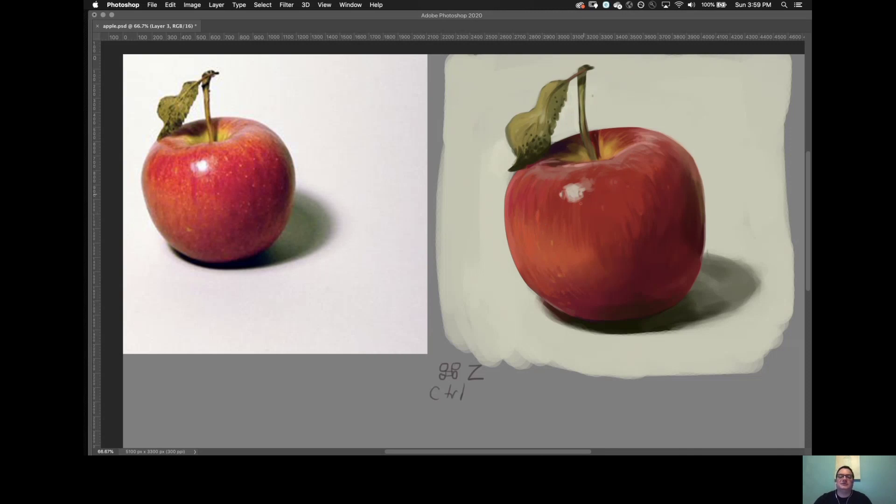
pyautogui.keyDown('alt'); pyautogui.click(546, 234); pyautogui.keyUp('alt')
pyautogui.keyDown('alt'); pyautogui.click(538, 216); pyautogui.keyUp('alt')
# Touch up the leaf with sampled olive greens and brighten the white highlight on the apple's front with sampled pale tones.
pyautogui.keyDown('alt'); pyautogui.click(544, 124); pyautogui.keyUp('alt')
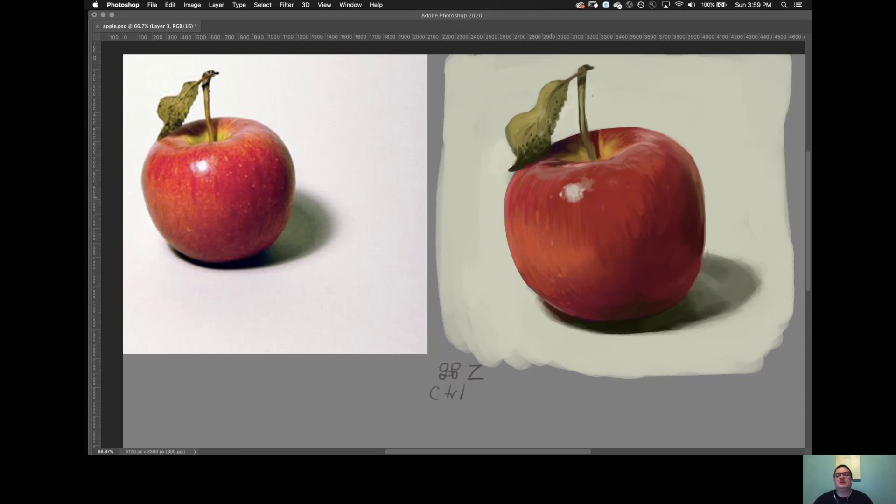
pyautogui.keyDown('alt'); pyautogui.click(539, 113); pyautogui.keyUp('alt')
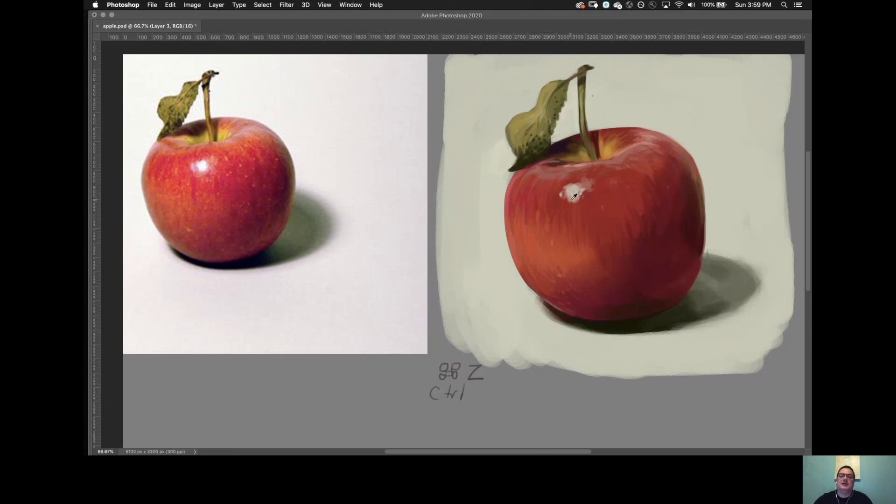
pyautogui.keyDown('alt'); pyautogui.click(571, 197); pyautogui.keyUp('alt')
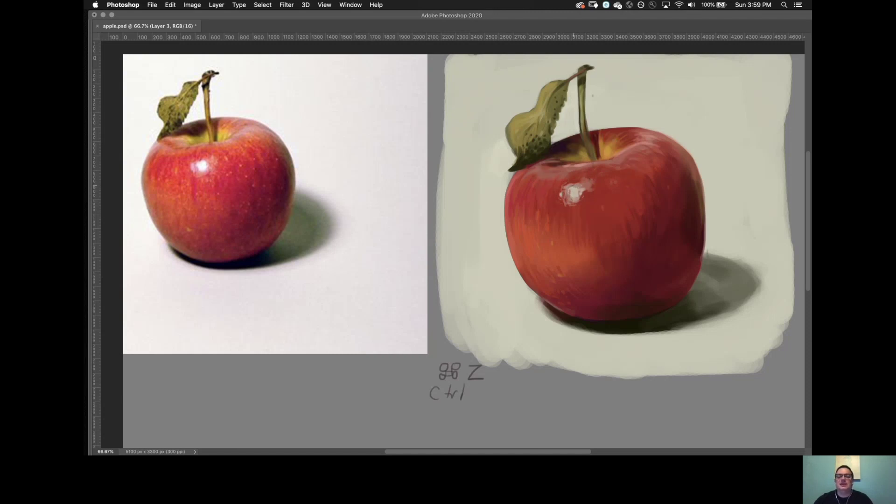
pyautogui.keyDown('alt'); pyautogui.click(573, 192); pyautogui.keyUp('alt')
# Mix a soft light purple and paint lilac reflections along the apple's upper right shoulder beside the dimple.
pyautogui.keyDown('alt'); pyautogui.click(700, 125); pyautogui.keyUp('alt')
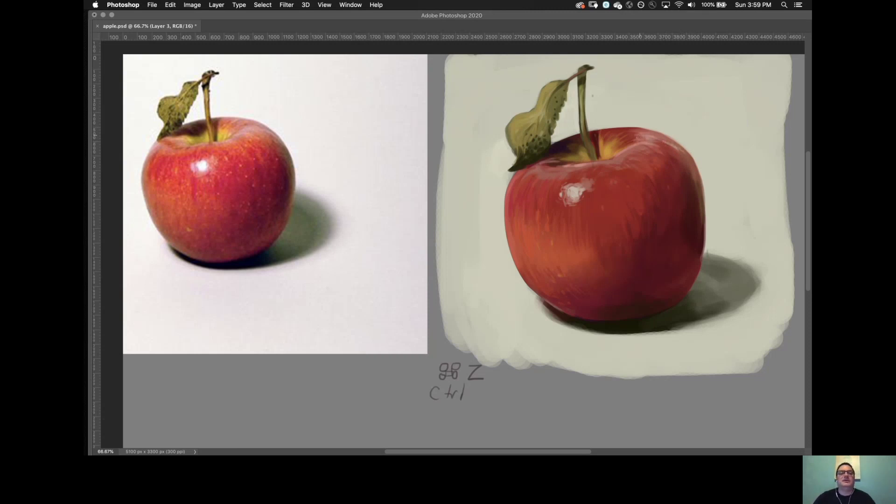
pyautogui.press('Tab')
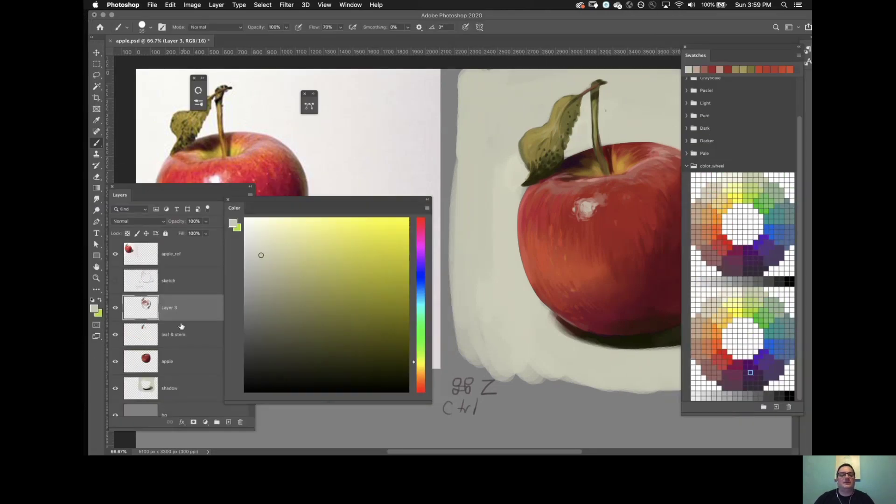
pyautogui.click(419, 244)
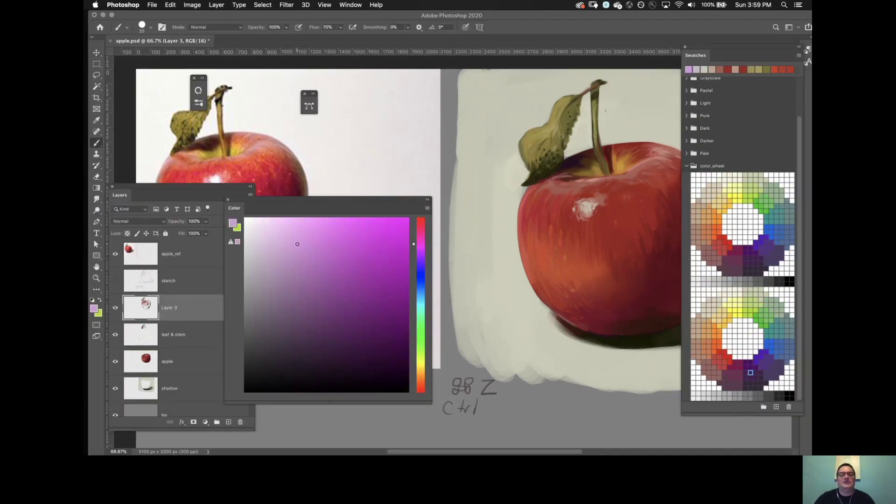
pyautogui.click(296, 255)
pyautogui.click(306, 261)
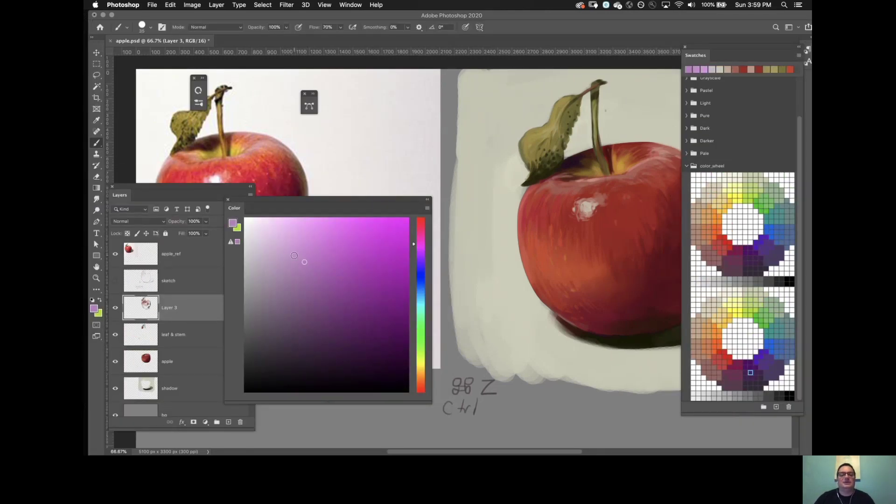
pyautogui.click(293, 256)
pyautogui.click(284, 254)
pyautogui.press('Tab')
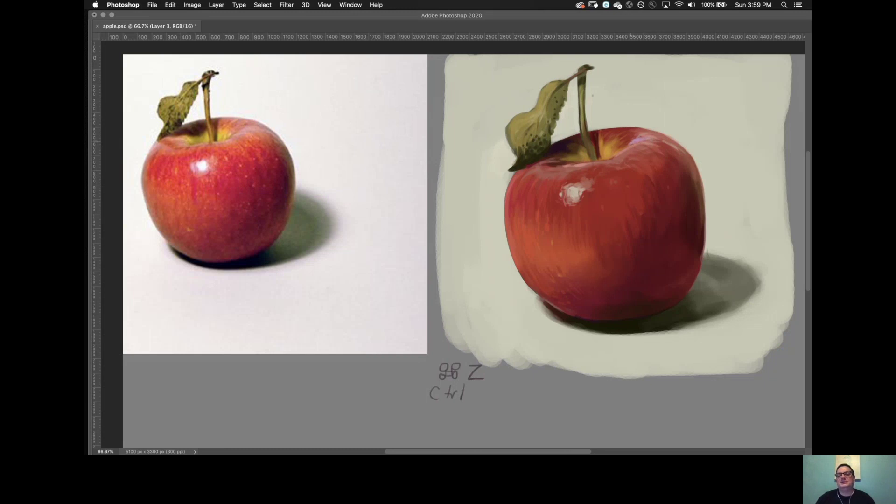
pyautogui.keyDown('alt'); pyautogui.click(640, 139); pyautogui.keyUp('alt')
pyautogui.moveTo(638, 138); pyautogui.dragTo(631, 140)
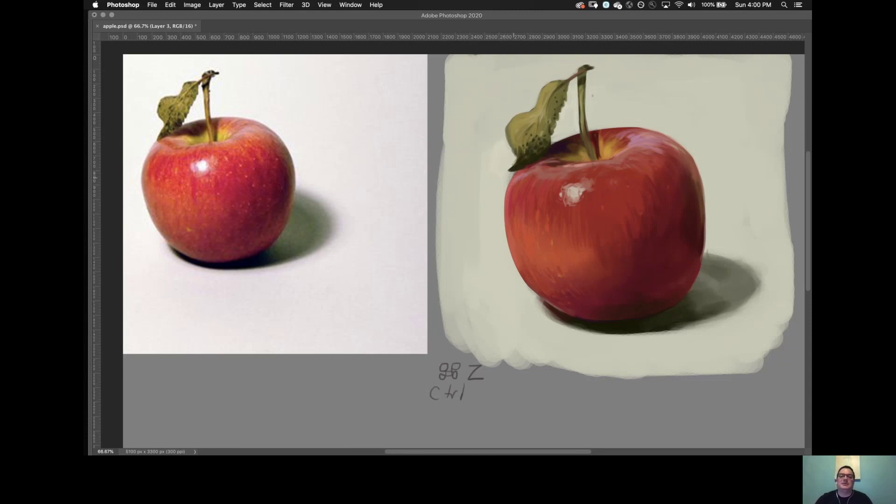
# Add pale strokes to the apple's left shoulder below the leaf tip and rework its lower left contour with sampled colours.
pyautogui.keyDown('alt'); pyautogui.click(496, 179); pyautogui.keyUp('alt')
pyautogui.moveTo(518, 170); pyautogui.dragTo(515, 175)
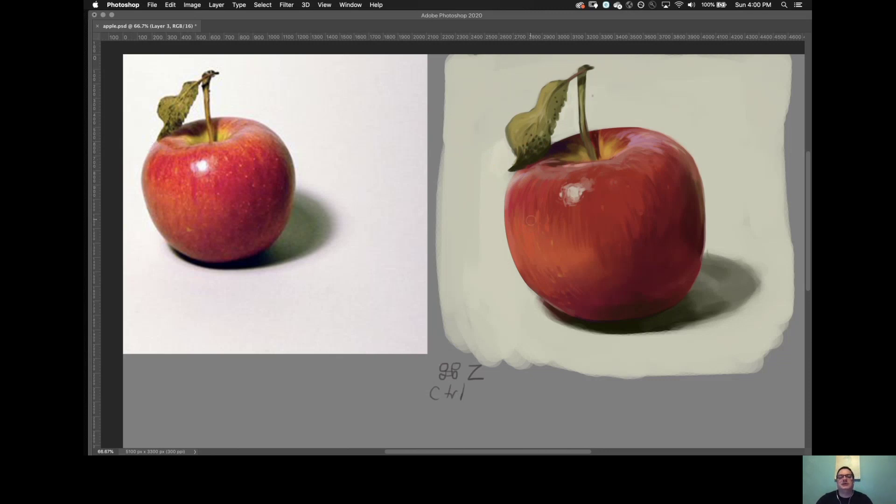
pyautogui.keyDown('alt'); pyautogui.click(616, 308); pyautogui.keyUp('alt')
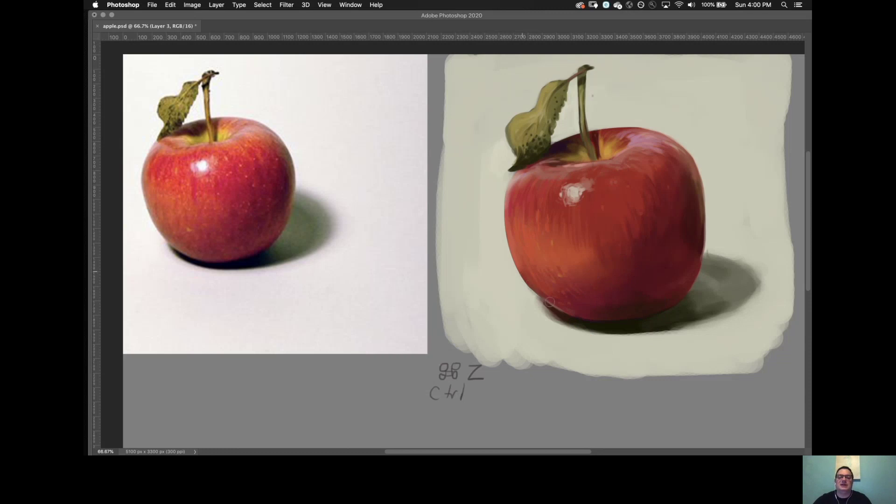
pyautogui.moveTo(531, 279); pyautogui.dragTo(554, 308)
pyautogui.keyDown('alt'); pyautogui.click(527, 266); pyautogui.keyUp('alt')
pyautogui.moveTo(527, 279); pyautogui.dragTo(551, 302)
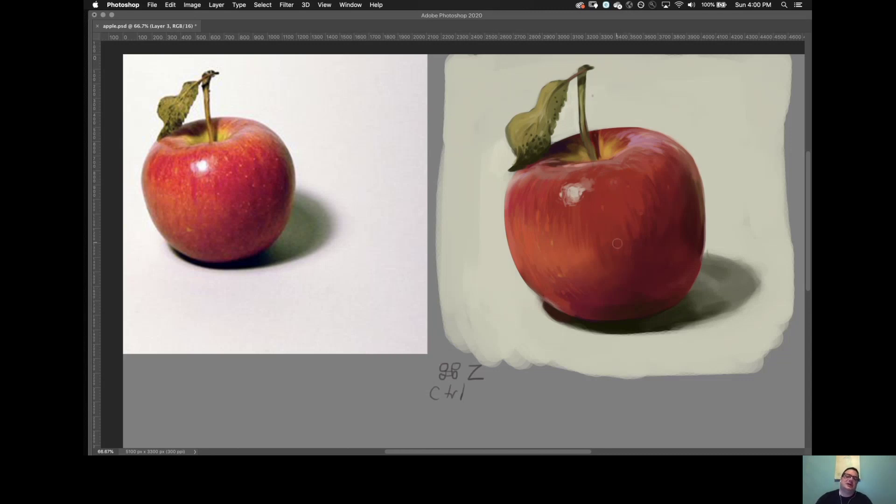
# Blend sampled lighter greys through the middle of the cast shadow, softening it toward the apple's lower right edge.
pyautogui.keyDown('alt'); pyautogui.click(706, 294); pyautogui.keyUp('alt')
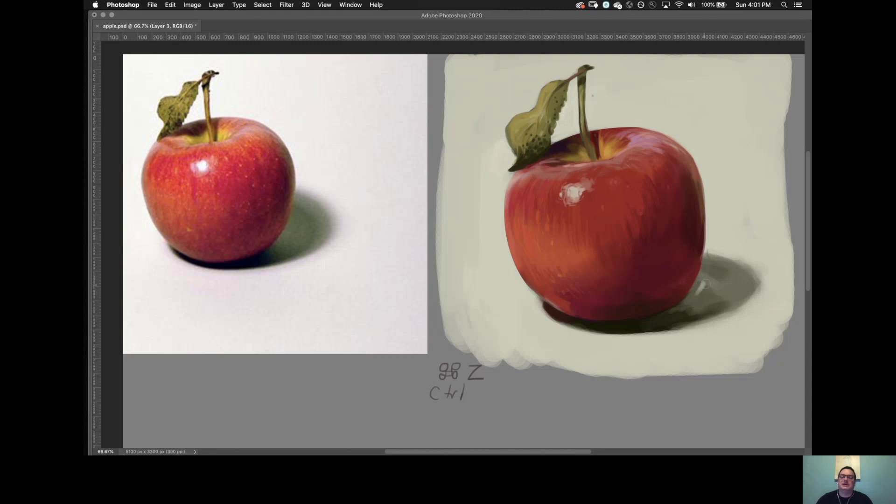
pyautogui.keyDown('alt'); pyautogui.click(711, 271); pyautogui.keyUp('alt')
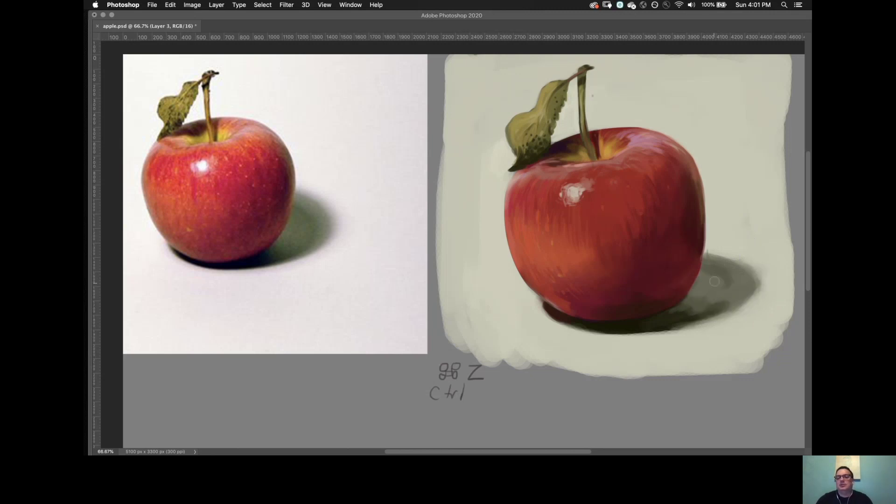
pyautogui.moveTo(720, 282); pyautogui.dragTo(729, 288)
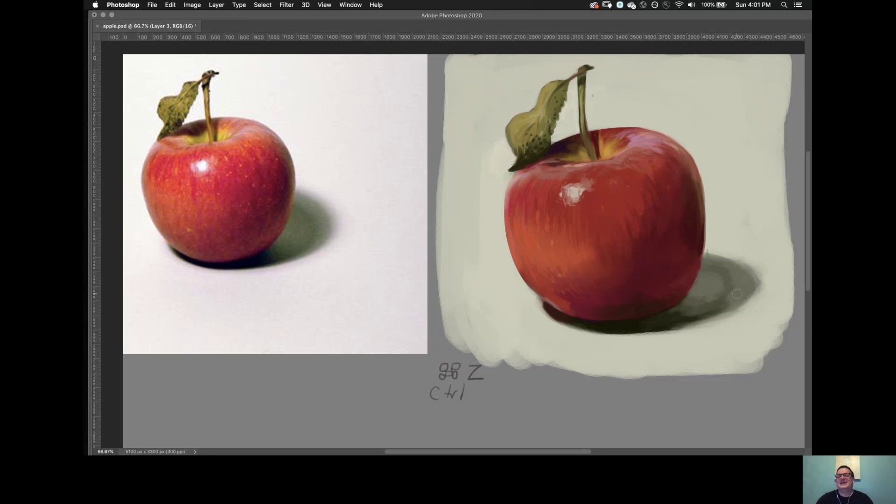
pyautogui.keyDown('alt'); pyautogui.click(723, 283); pyautogui.keyUp('alt')
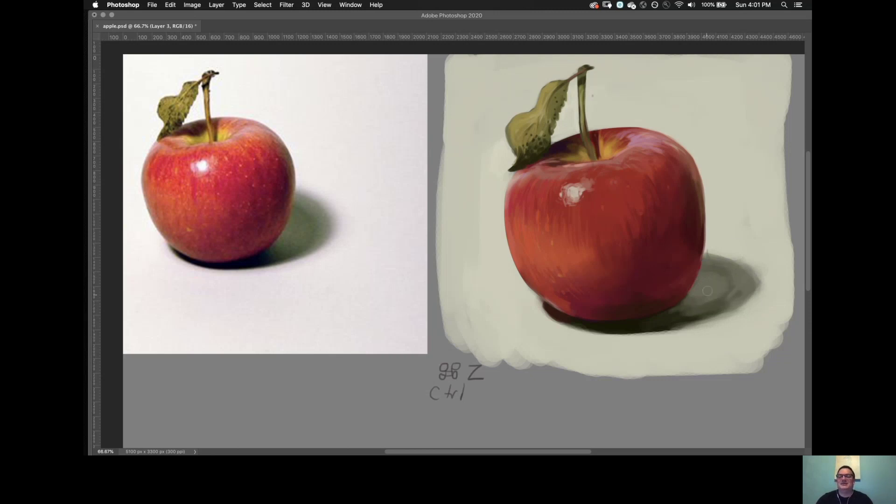
pyautogui.moveTo(717, 308); pyautogui.dragTo(692, 315)
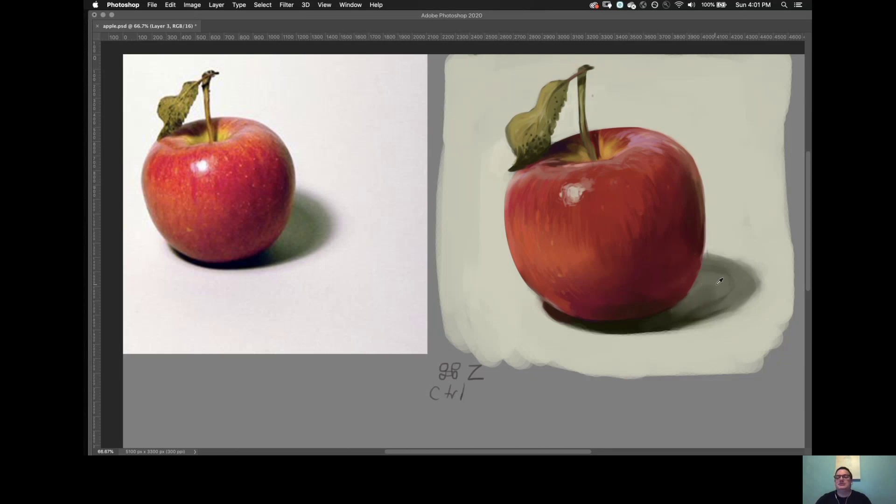
pyautogui.keyDown('alt'); pyautogui.click(676, 316); pyautogui.keyUp('alt')
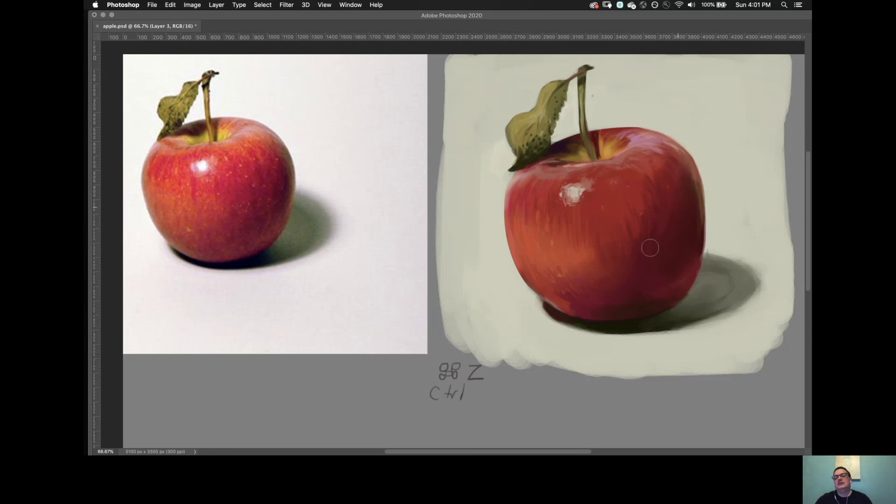
# Deepen the shading on the apple's lower right front with soft strokes of sampled dark reds.
pyautogui.rightClick(685, 284)
pyautogui.press('Escape')
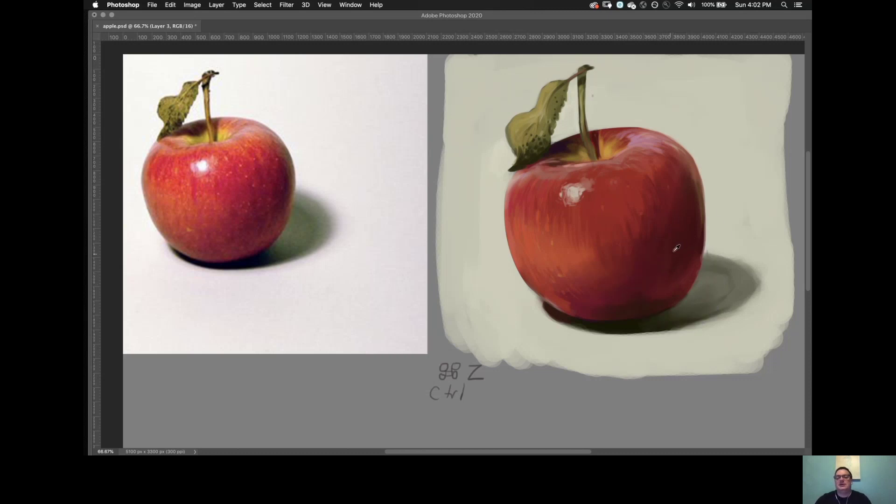
pyautogui.click(689, 250)
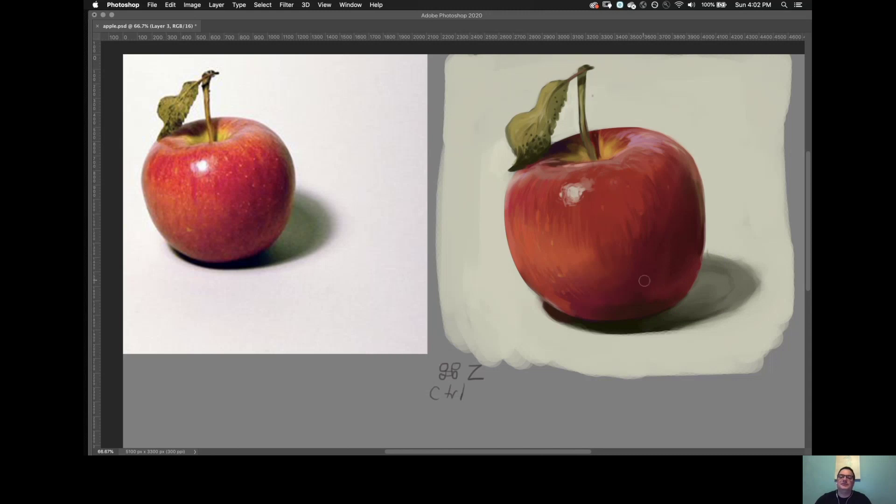
pyautogui.keyDown('alt'); pyautogui.click(618, 297); pyautogui.keyUp('alt')
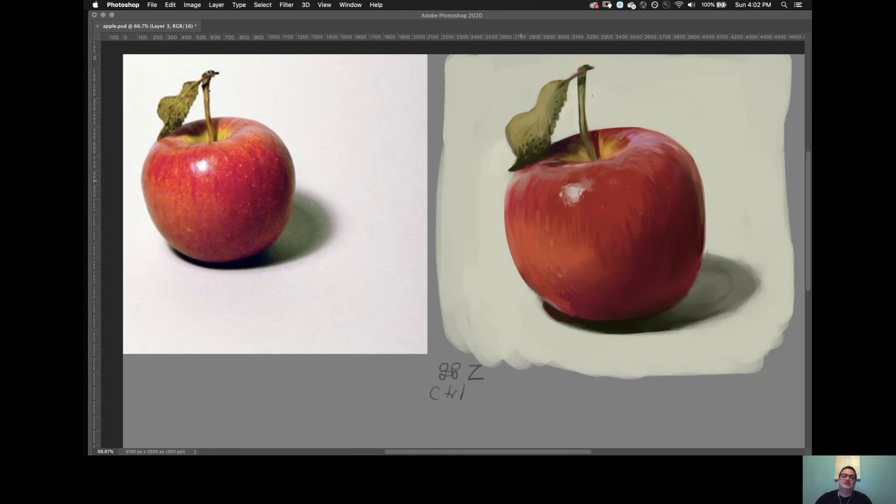
# Blend sampled reds into the skin left of and below the highlight at 20% opacity, reducing the brush size to 40.
pyautogui.click(521, 200)
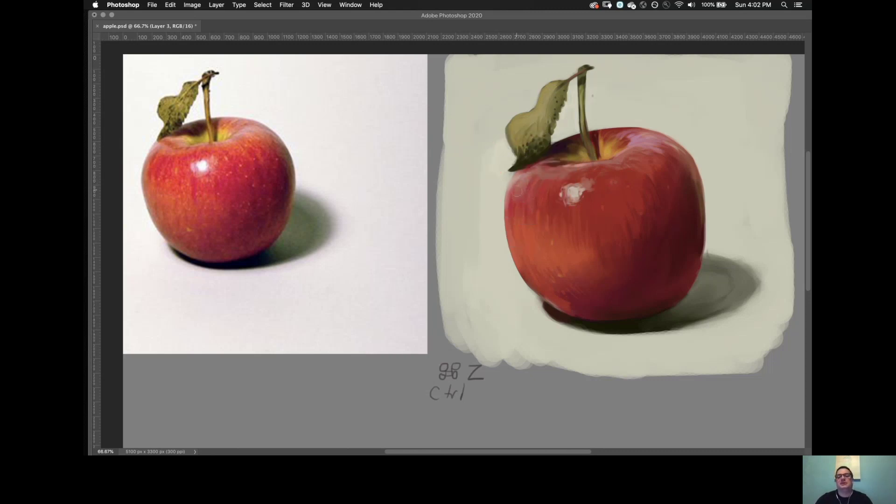
pyautogui.press('Tab')
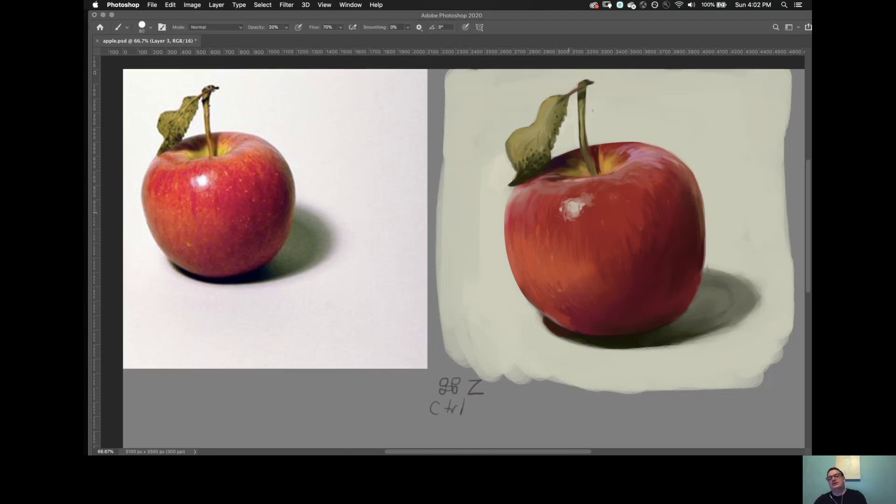
pyautogui.keyDown('alt'); pyautogui.click(573, 205); pyautogui.keyUp('alt')
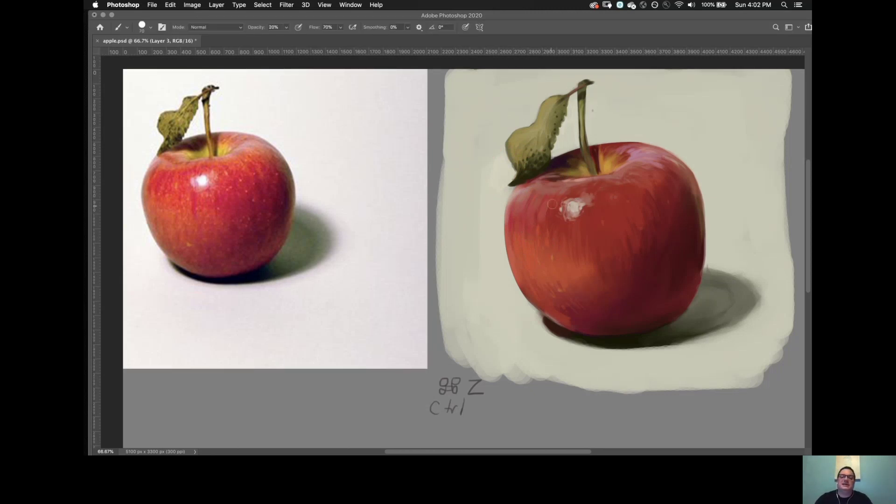
pyautogui.press('[')
pyautogui.press('[')
pyautogui.press('[')
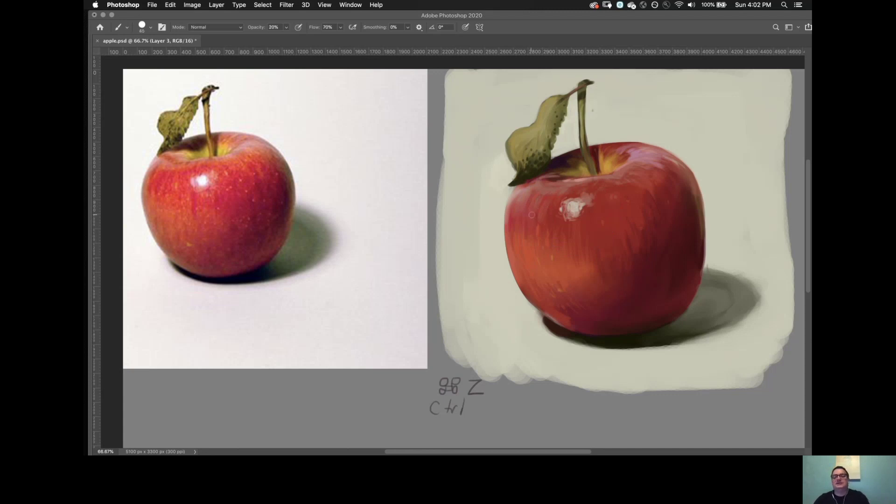
pyautogui.keyDown('alt'); pyautogui.click(555, 214); pyautogui.keyUp('alt')
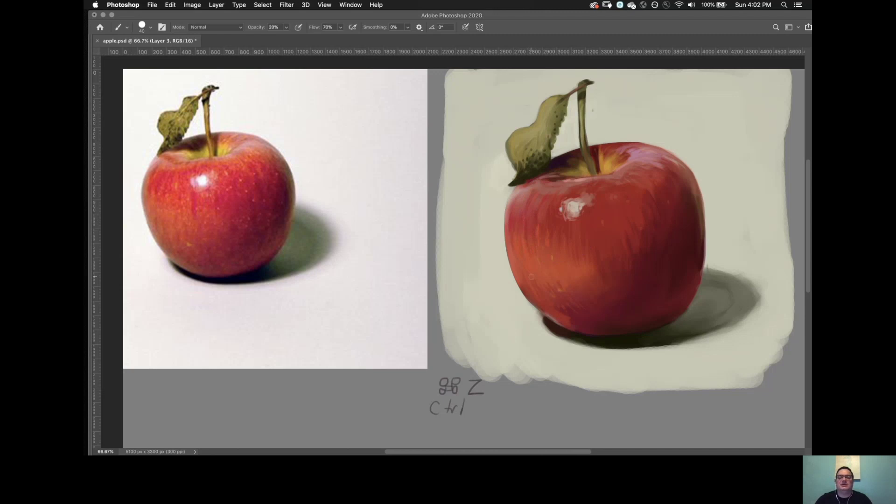
pyautogui.keyDown('alt'); pyautogui.click(551, 265); pyautogui.keyUp('alt')
pyautogui.keyDown('alt'); pyautogui.click(580, 227); pyautogui.keyUp('alt')
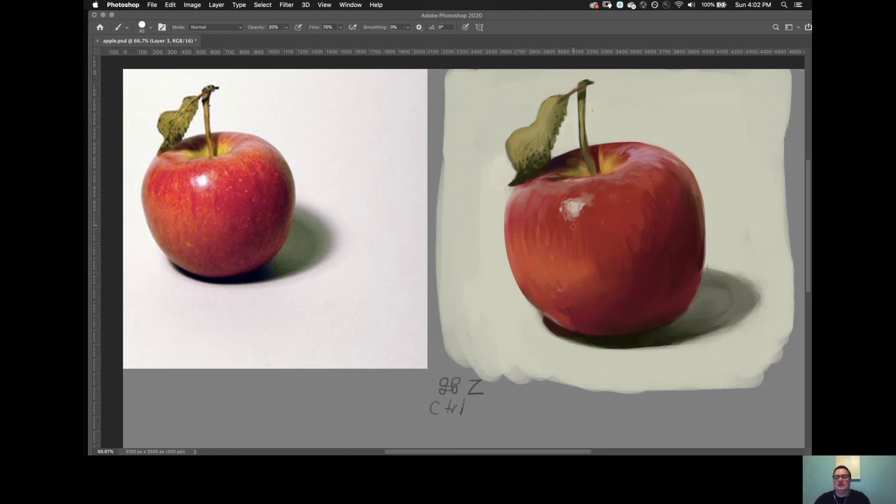
# Paint fine orange-red streaks sampled from the skin over the apple's left front below the highlight at 100% opacity.
pyautogui.keyDown('alt'); pyautogui.click(565, 259); pyautogui.keyUp('alt')
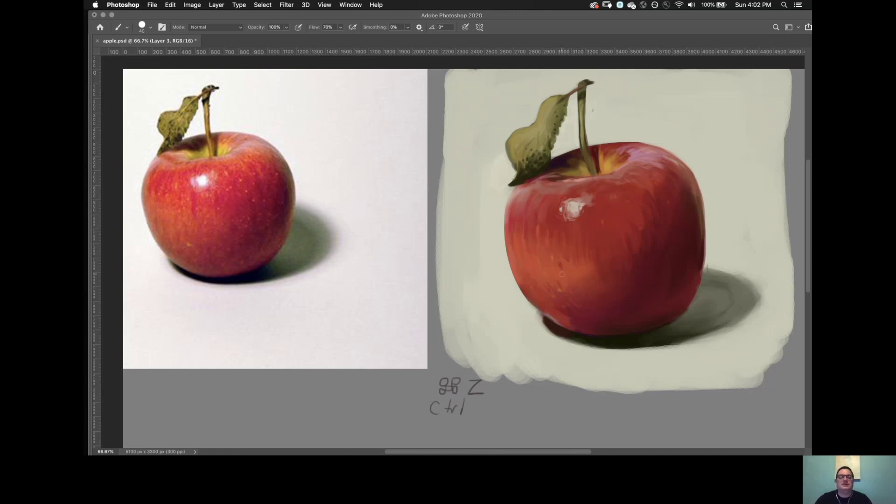
pyautogui.keyDown('alt'); pyautogui.click(564, 262); pyautogui.keyUp('alt')
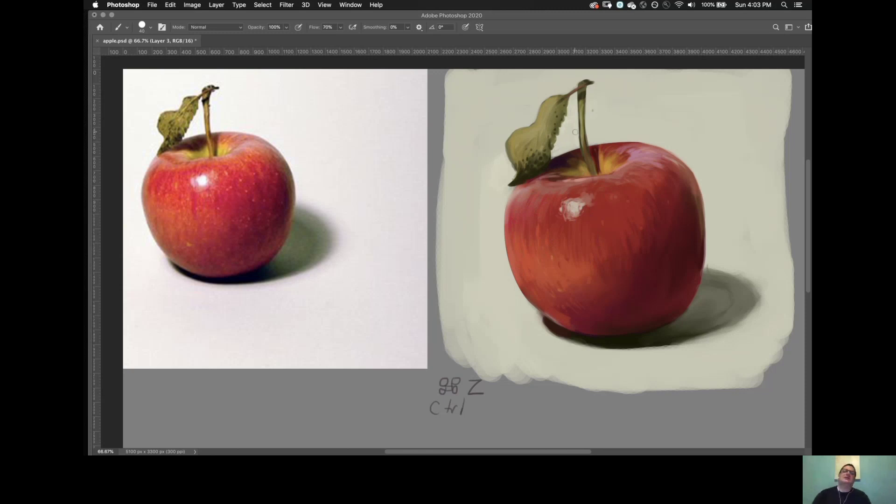
pyautogui.press('Tab')
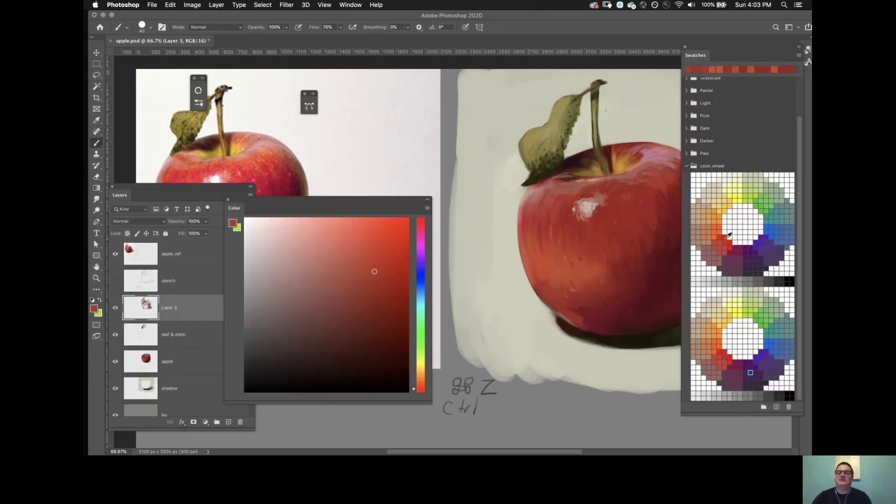
pyautogui.press('Tab')
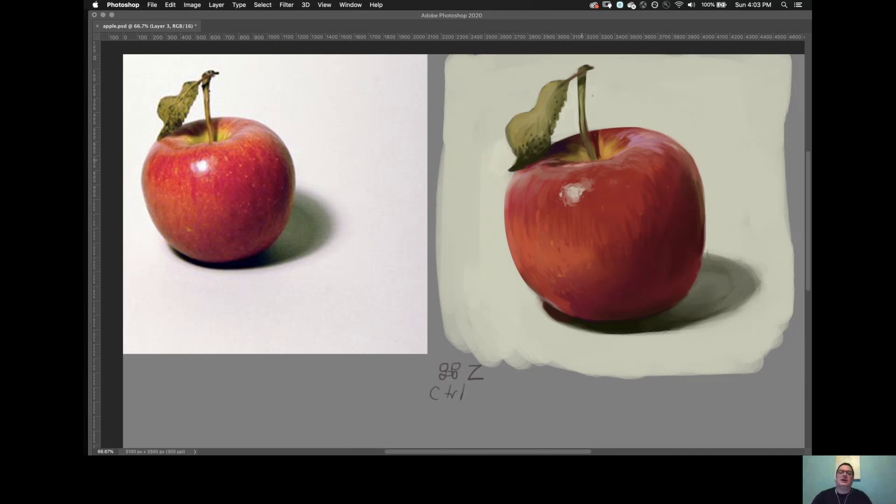
pyautogui.moveTo(558, 170); pyautogui.dragTo(538, 198)
pyautogui.moveTo(534, 229)
pyautogui.mouseDown()
pyautogui.moveTo(543, 269)
pyautogui.moveTo(581, 315)
pyautogui.mouseUp()
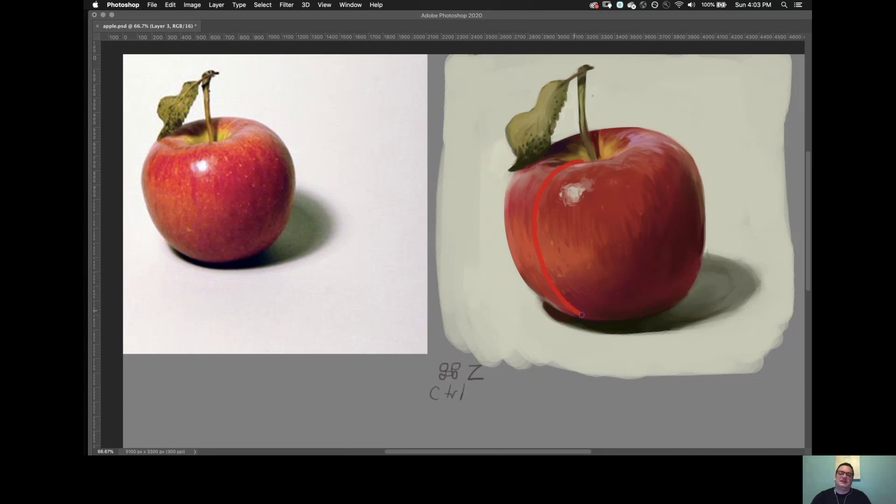
pyautogui.press('super+z')
# Add a new layer directly above the sketch layer for the contour lines.
pyautogui.press('Tab')
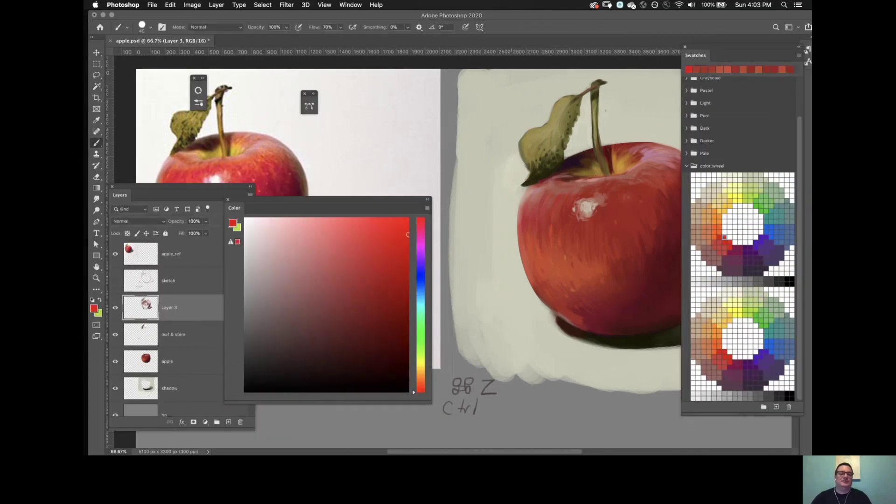
pyautogui.click(191, 282)
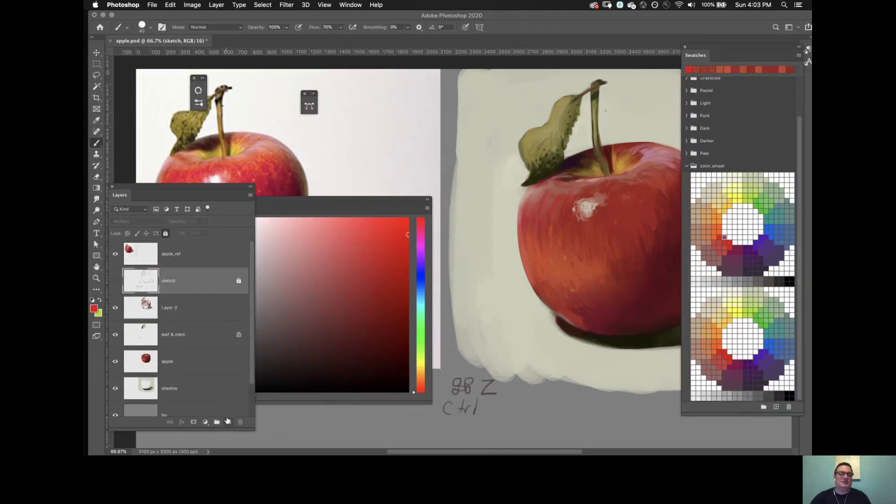
pyautogui.click(228, 421)
pyautogui.press('Tab')
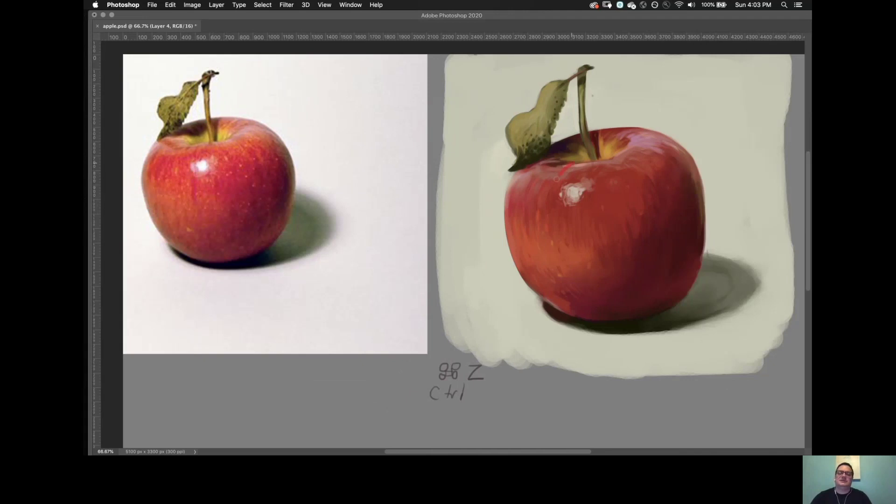
# Draw red lengthwise contour lines that radiate from the stem cavity and curve down around the apple's form.
pyautogui.moveTo(551, 230)
pyautogui.mouseDown()
pyautogui.moveTo(555, 264)
pyautogui.moveTo(582, 310)
pyautogui.moveTo(601, 320)
pyautogui.mouseUp()
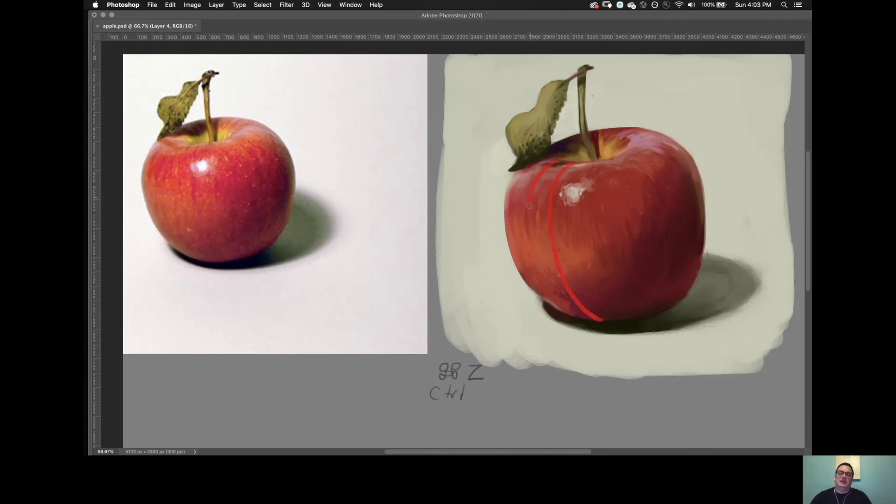
pyautogui.moveTo(531, 250); pyautogui.dragTo(571, 319)
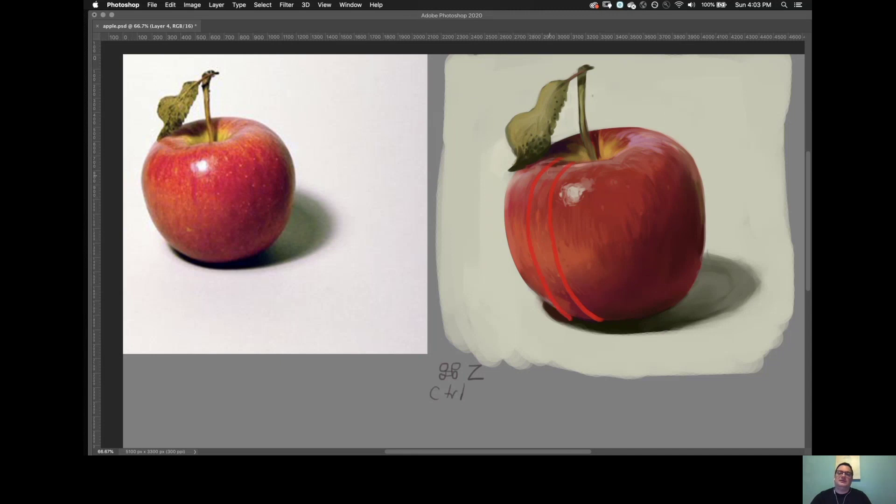
pyautogui.moveTo(551, 159)
pyautogui.mouseDown()
pyautogui.moveTo(520, 170)
pyautogui.moveTo(508, 238)
pyautogui.mouseUp()
pyautogui.moveTo(586, 163); pyautogui.dragTo(578, 219)
pyautogui.moveTo(590, 279); pyautogui.dragTo(618, 322)
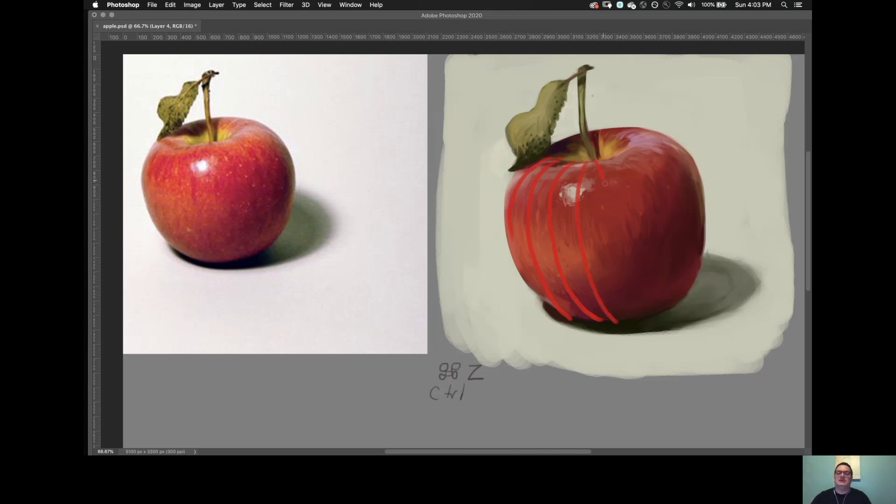
pyautogui.moveTo(605, 183); pyautogui.dragTo(630, 317)
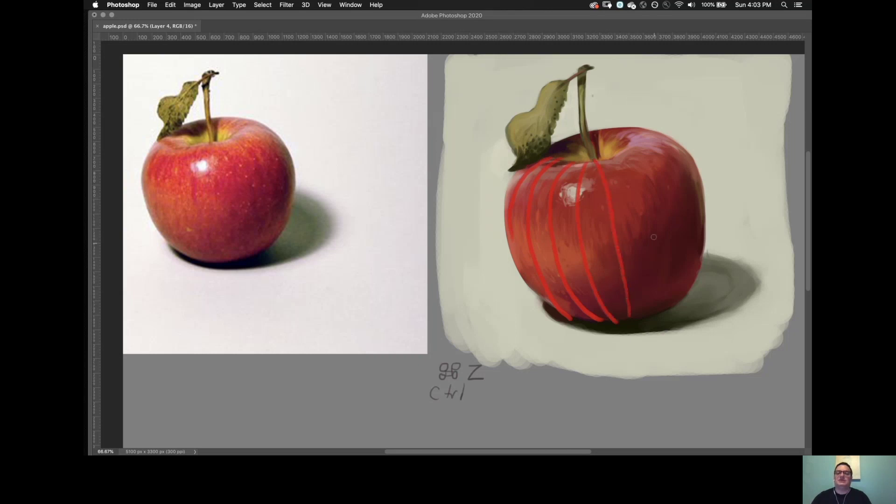
pyautogui.moveTo(606, 158)
pyautogui.mouseDown()
pyautogui.moveTo(640, 185)
pyautogui.moveTo(655, 218)
pyautogui.moveTo(658, 309)
pyautogui.mouseUp()
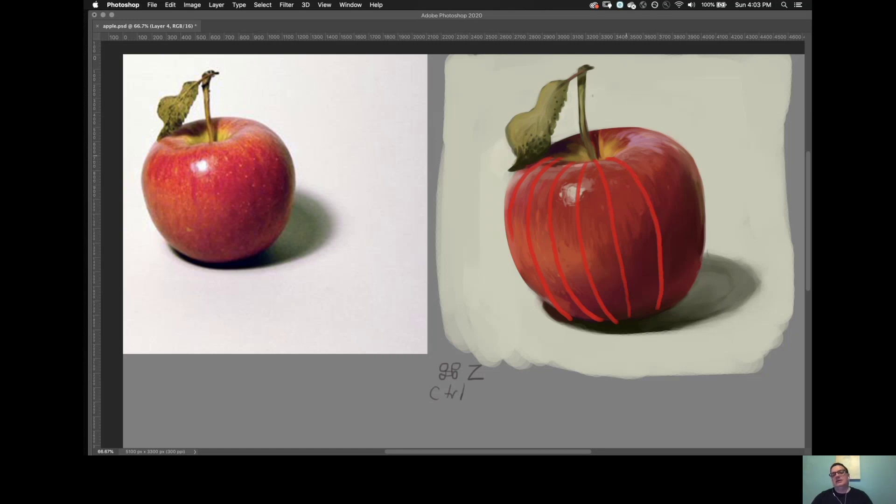
pyautogui.moveTo(661, 170)
pyautogui.mouseDown()
pyautogui.moveTo(689, 218)
pyautogui.moveTo(692, 268)
pyautogui.moveTo(675, 303)
pyautogui.mouseUp()
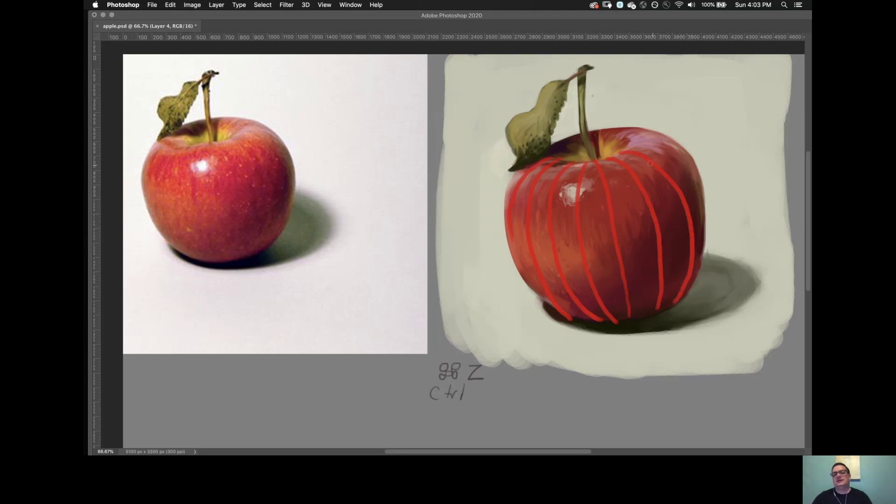
pyautogui.moveTo(626, 140)
pyautogui.mouseDown()
pyautogui.moveTo(651, 139)
pyautogui.moveTo(685, 172)
pyautogui.moveTo(702, 215)
pyautogui.mouseUp()
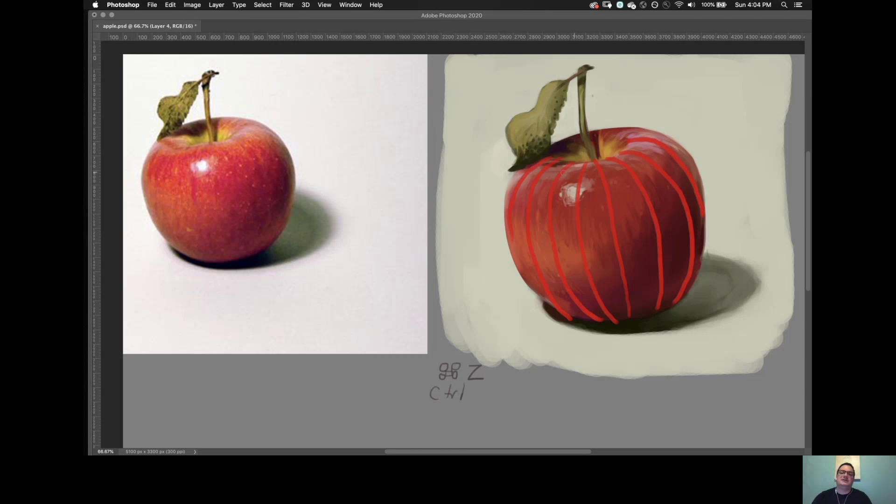
pyautogui.moveTo(557, 146); pyautogui.dragTo(575, 145)
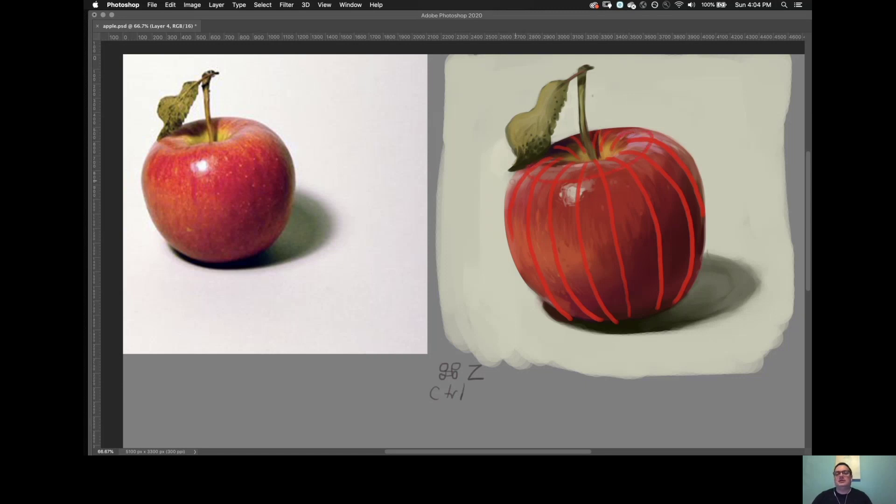
# Draw curved red cross-contours around the apple's body, and add contour lines over the stem and leaf.
pyautogui.moveTo(515, 180); pyautogui.dragTo(510, 196)
pyautogui.press('super+z')
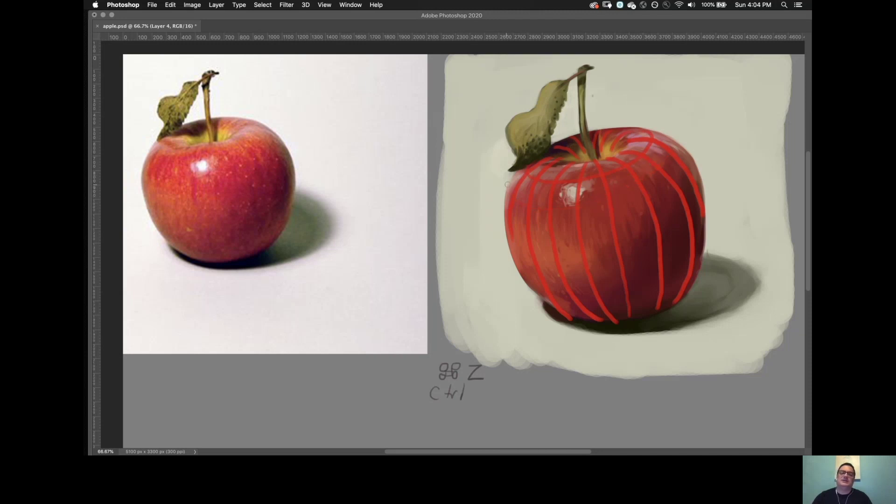
pyautogui.moveTo(507, 185); pyautogui.dragTo(509, 202)
pyautogui.moveTo(592, 211)
pyautogui.mouseDown()
pyautogui.moveTo(659, 181)
pyautogui.moveTo(675, 137)
pyautogui.mouseUp()
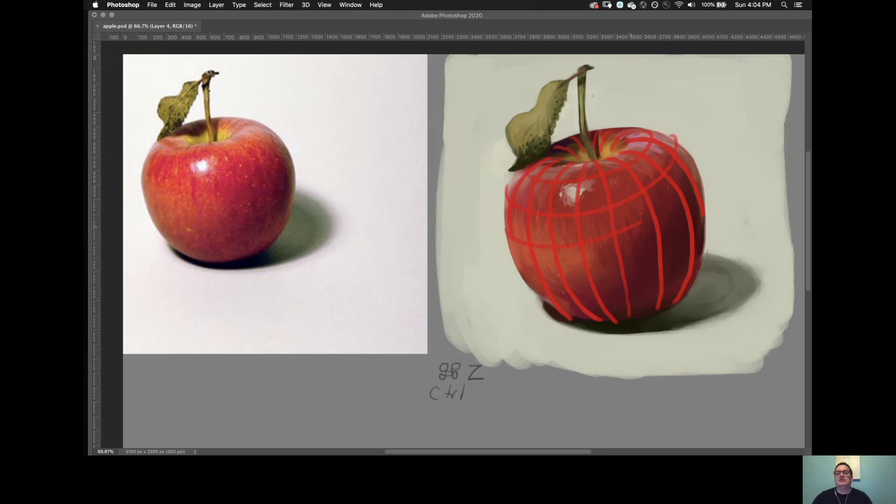
pyautogui.press('super+z')
pyautogui.moveTo(522, 245)
pyautogui.mouseDown()
pyautogui.moveTo(586, 253)
pyautogui.moveTo(634, 240)
pyautogui.moveTo(680, 211)
pyautogui.moveTo(697, 181)
pyautogui.mouseUp()
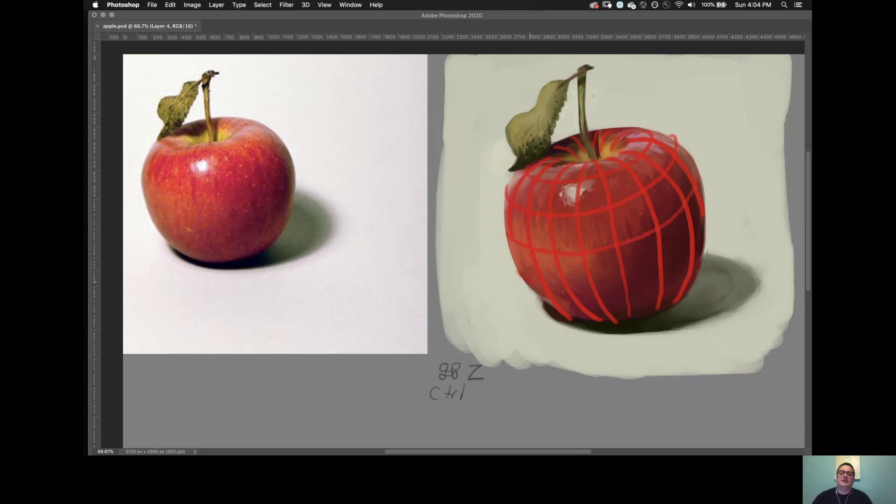
pyautogui.moveTo(572, 287)
pyautogui.mouseDown()
pyautogui.moveTo(656, 267)
pyautogui.moveTo(697, 226)
pyautogui.mouseUp()
pyautogui.moveTo(557, 303)
pyautogui.mouseDown()
pyautogui.moveTo(606, 309)
pyautogui.moveTo(649, 297)
pyautogui.moveTo(694, 269)
pyautogui.mouseUp()
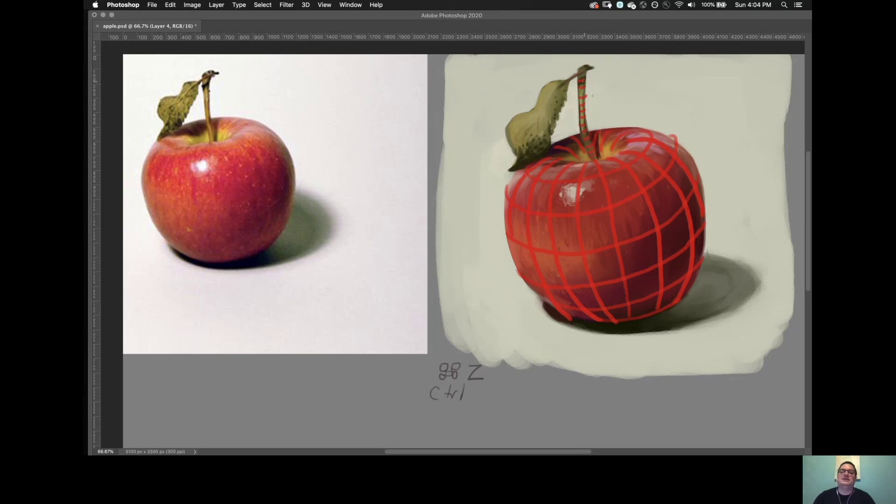
pyautogui.moveTo(549, 83)
pyautogui.mouseDown()
pyautogui.moveTo(550, 119)
pyautogui.moveTo(534, 132)
pyautogui.moveTo(525, 127)
pyautogui.moveTo(532, 140)
pyautogui.moveTo(517, 131)
pyautogui.moveTo(537, 155)
pyautogui.mouseUp()
pyautogui.moveTo(509, 124)
pyautogui.mouseDown()
pyautogui.moveTo(528, 162)
pyautogui.moveTo(512, 169)
pyautogui.mouseUp()
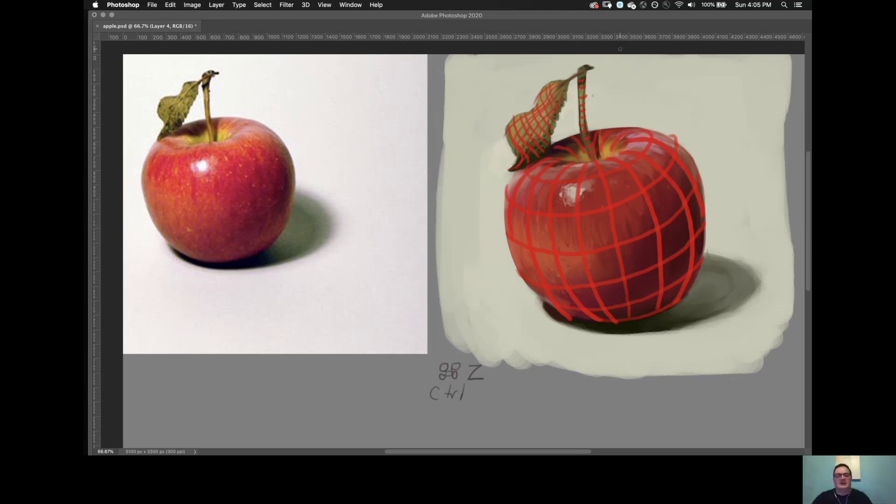
# Toggle the visibility of Layer 4 to compare the painting with and without contour lines, leaving it hidden.
pyautogui.press('Tab')
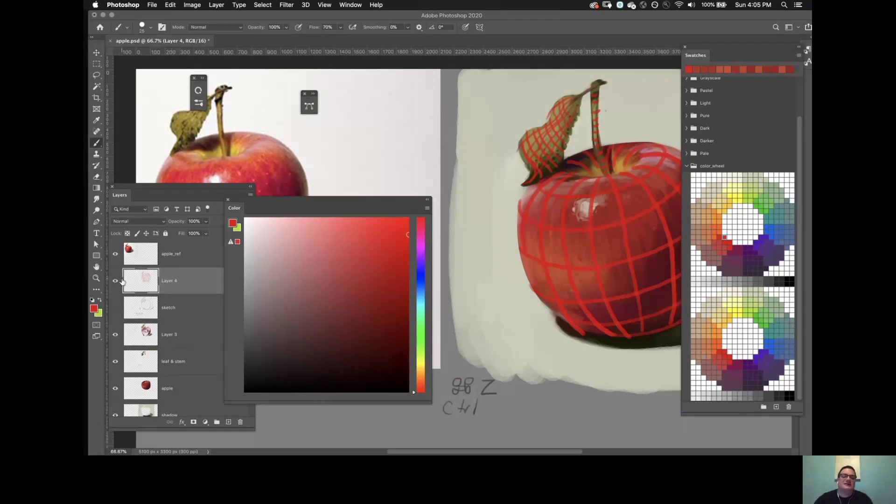
pyautogui.press('Tab')
pyautogui.press('Tab')
pyautogui.click(117, 280)
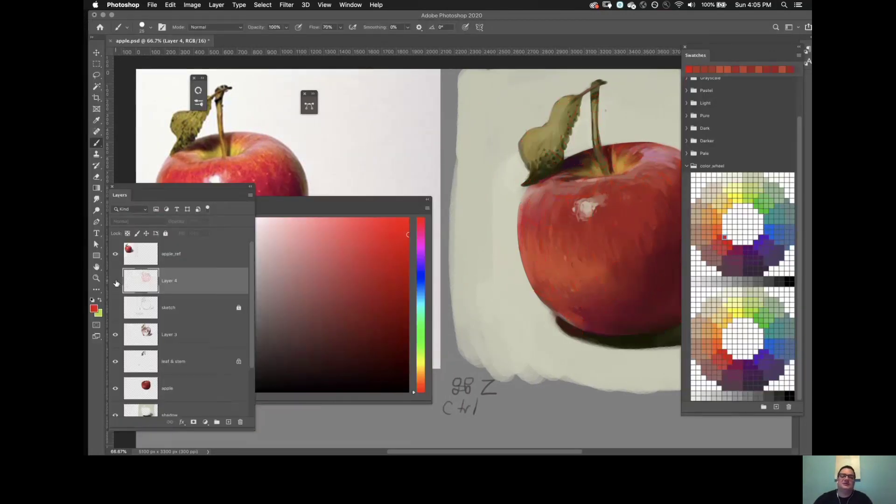
pyautogui.press('Tab')
pyautogui.press('Tab')
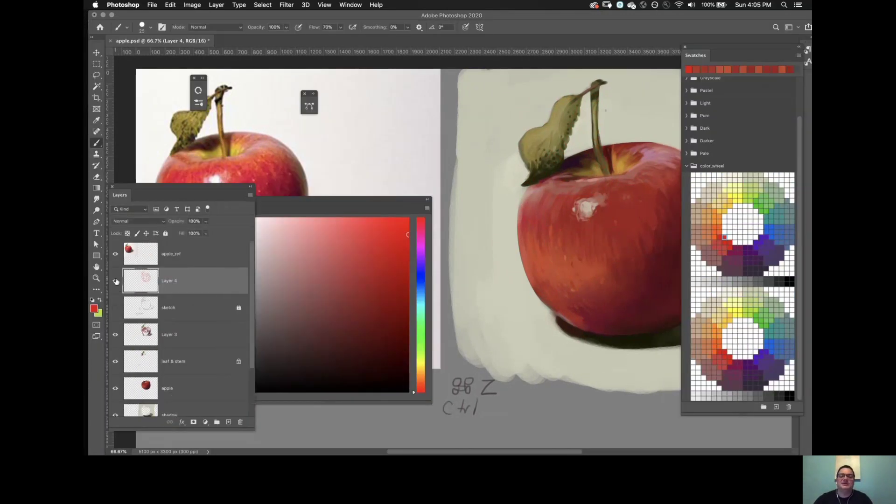
pyautogui.click(115, 280)
pyautogui.click(115, 280)
pyautogui.click(115, 280)
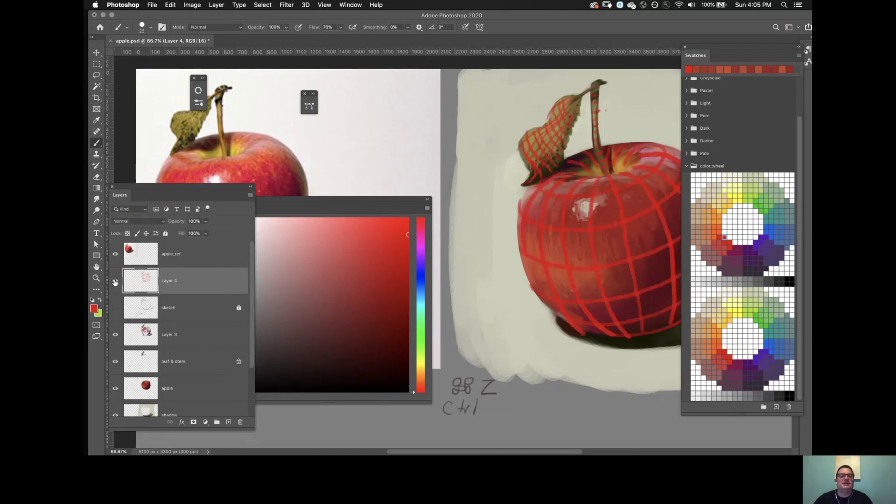
pyautogui.click(115, 281)
pyautogui.press('Tab')
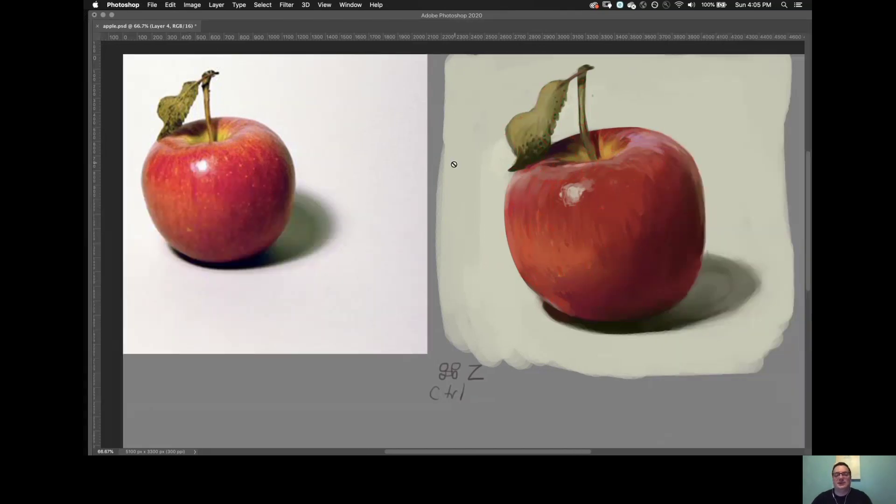
# Make Layer 3 the active layer for further painting.
pyautogui.click(538, 116)
pyautogui.click(513, 159)
pyautogui.press('Tab')
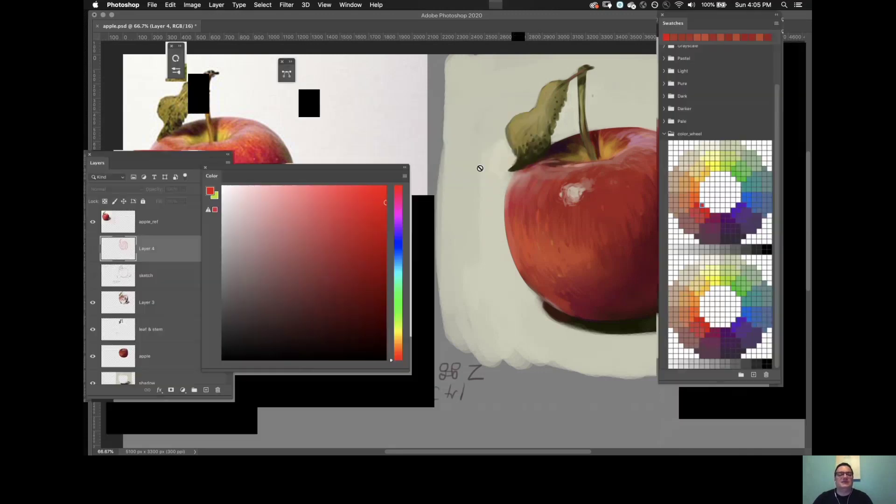
pyautogui.click(179, 326)
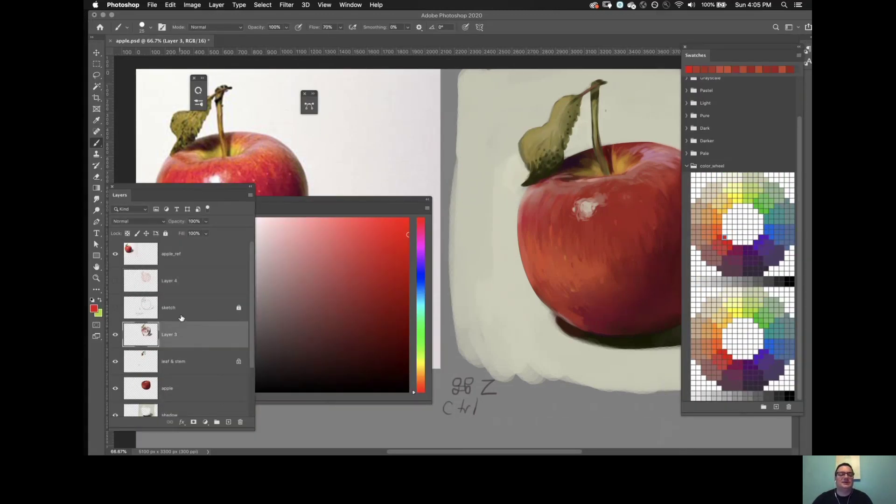
pyautogui.press('Tab')
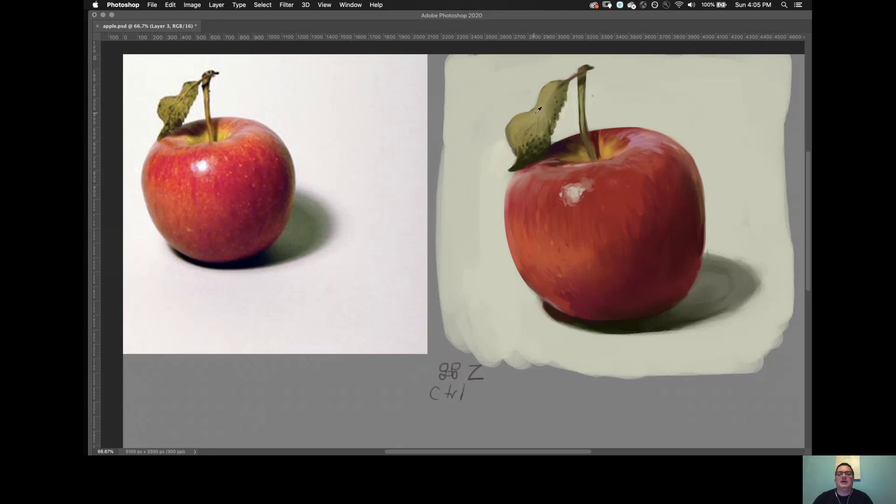
# Paint light veins and highlights on the leaf with a brighter yellow and sampled greens, following its contour.
pyautogui.press('Tab')
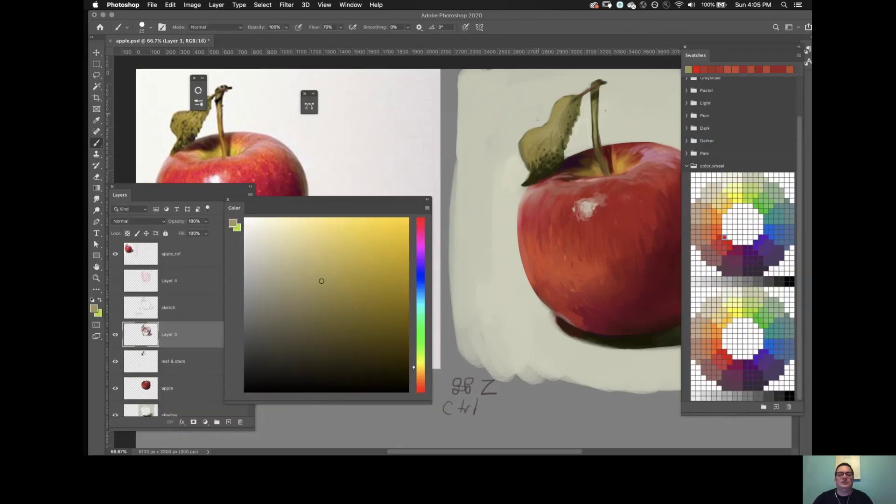
pyautogui.click(338, 241)
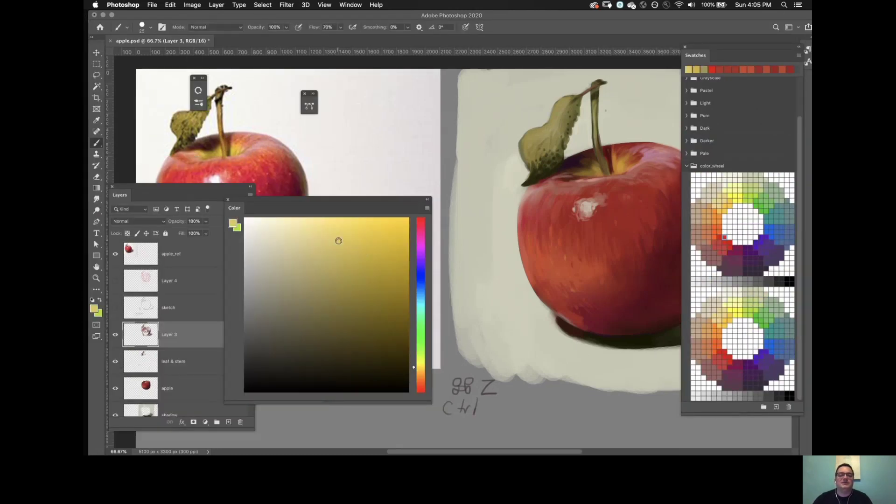
pyautogui.press('Tab')
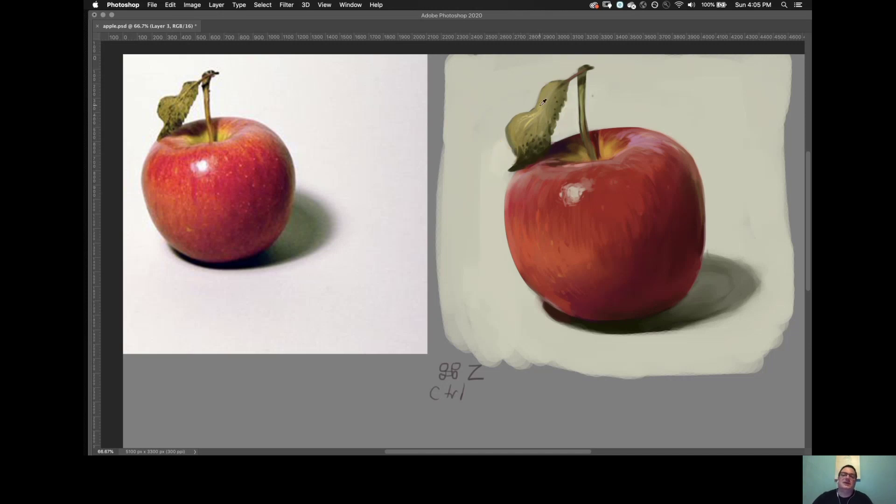
pyautogui.press('super+z')
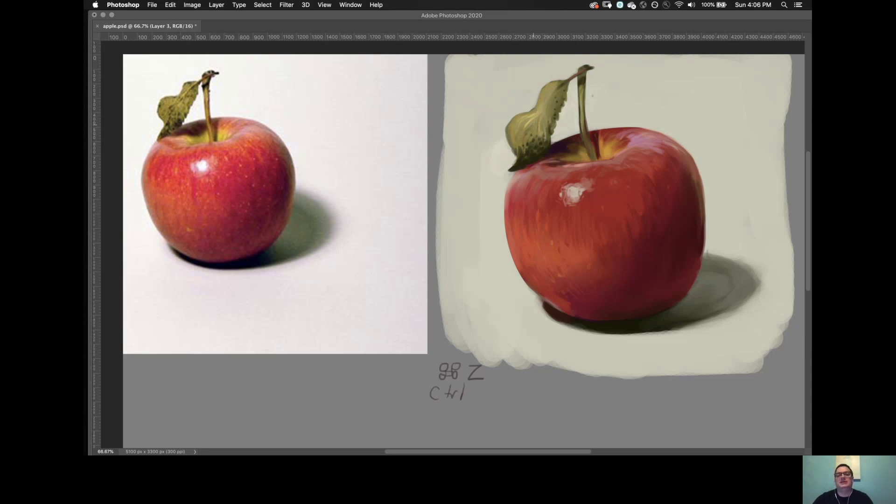
pyautogui.keyDown('alt'); pyautogui.click(530, 110); pyautogui.keyUp('alt')
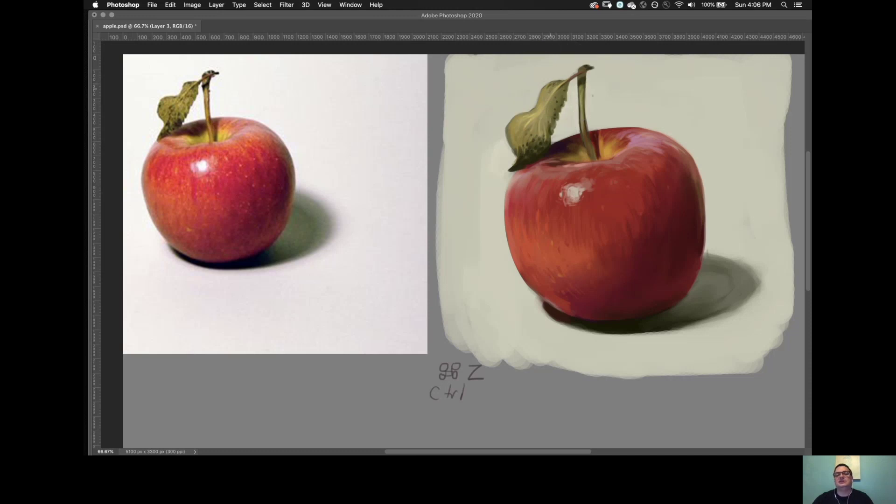
pyautogui.keyDown('alt'); pyautogui.click(544, 93); pyautogui.keyUp('alt')
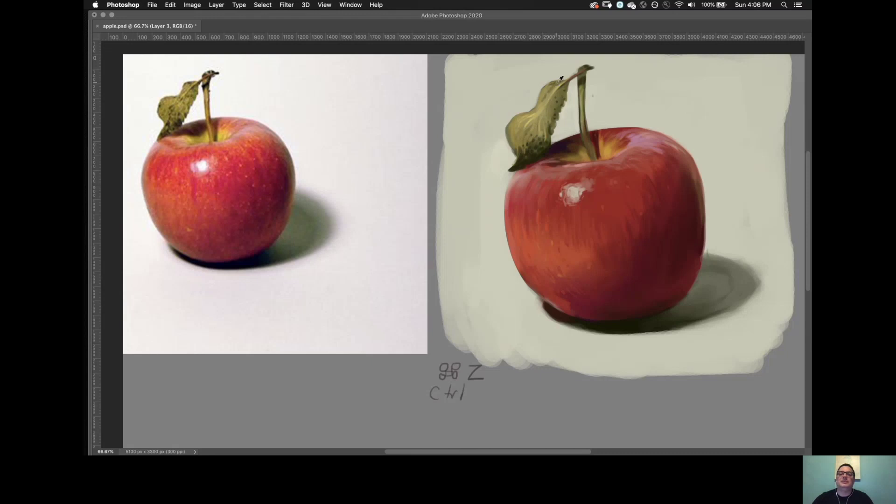
# Deepen the dark shadow in the cavity beside the stem and refine the leaf's veins with sampled colours.
pyautogui.keyDown('alt'); pyautogui.click(527, 161); pyautogui.keyUp('alt')
pyautogui.keyDown('alt'); pyautogui.click(555, 150); pyautogui.keyUp('alt')
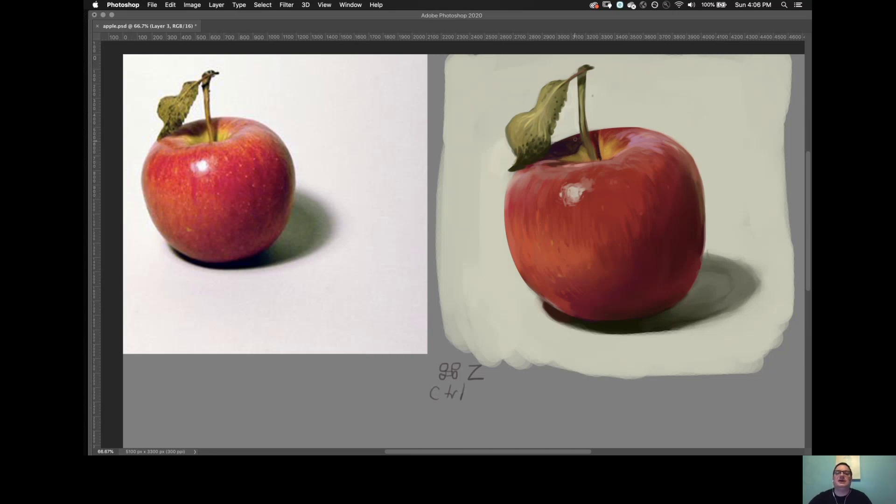
pyautogui.keyDown('alt'); pyautogui.click(544, 116); pyautogui.keyUp('alt')
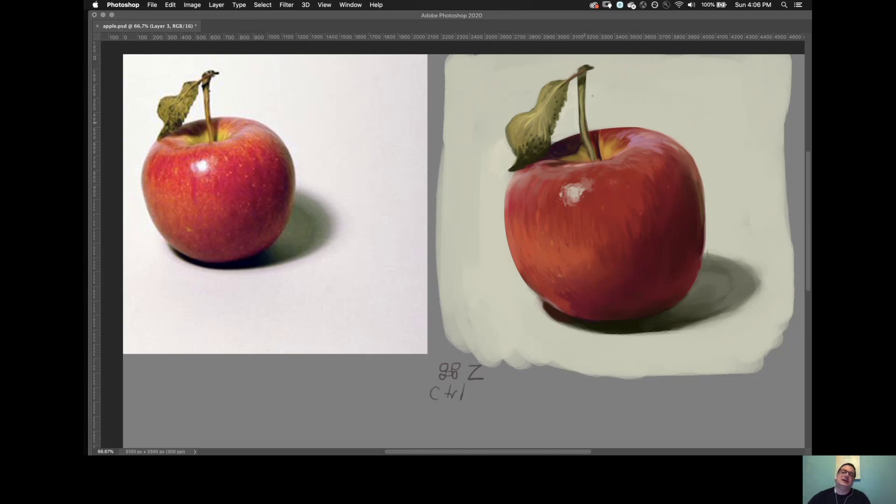
pyautogui.keyDown('alt'); pyautogui.click(631, 215); pyautogui.keyUp('alt')
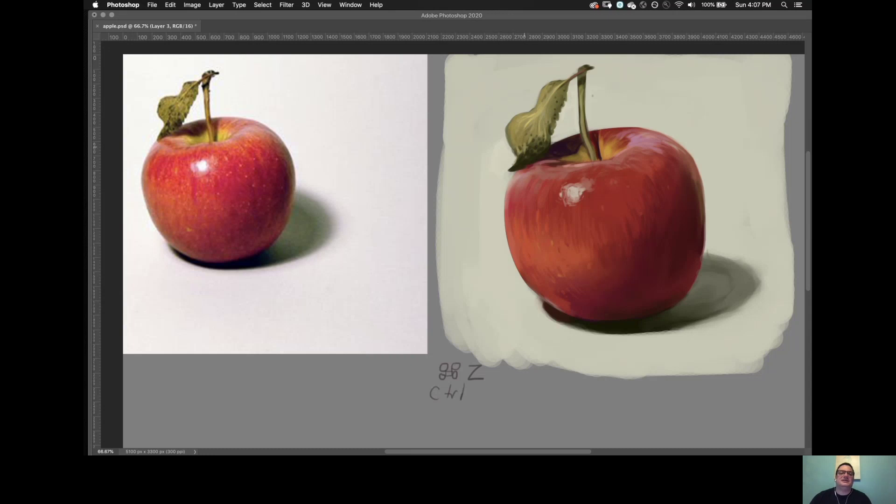
pyautogui.moveTo(524, 135)
pyautogui.mouseDown()
pyautogui.moveTo(525, 155)
pyautogui.moveTo(523, 144)
pyautogui.mouseUp()
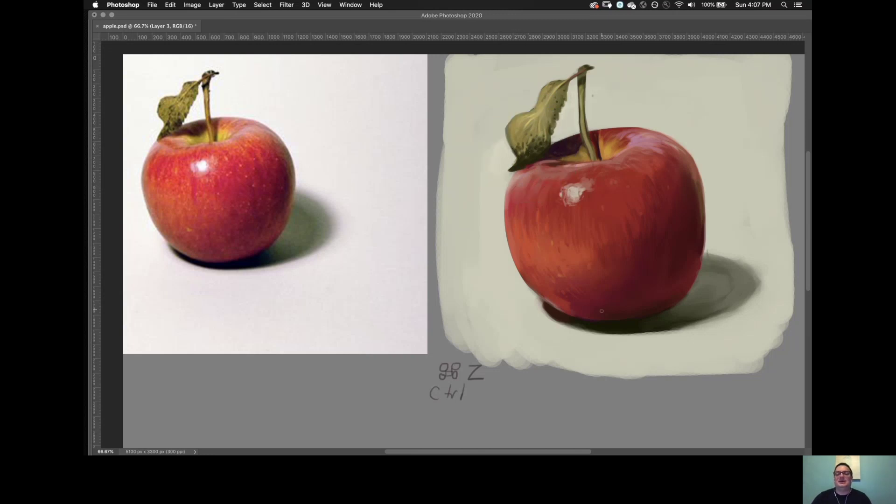
# Sample a dark colour from the shadow beneath the apple for the signature.
pyautogui.keyDown('alt'); pyautogui.click(659, 322); pyautogui.keyUp('alt')
pyautogui.keyDown('alt'); pyautogui.click(623, 325); pyautogui.keyUp('alt')
pyautogui.press('super+z')
pyautogui.moveTo(695, 336); pyautogui.dragTo(700, 331)
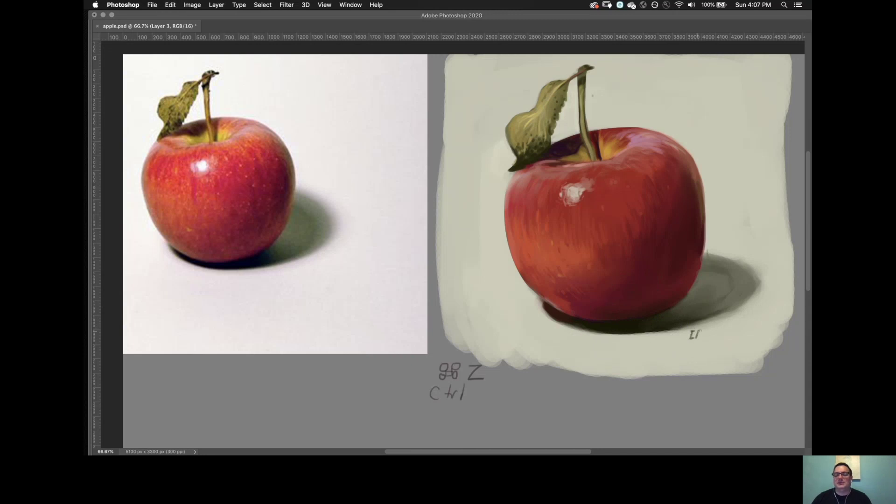
pyautogui.press('super+z')
pyautogui.press('super+z')
pyautogui.press('super+z')
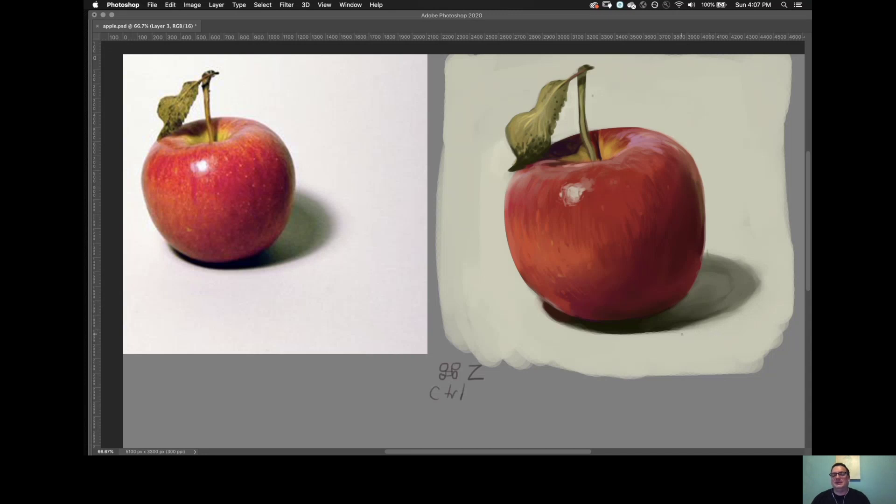
# Sign the painting just below the apple's shadow with the artist's initials and a small raised 20.
pyautogui.moveTo(682, 334)
pyautogui.mouseDown()
pyautogui.moveTo(681, 342)
pyautogui.moveTo(697, 333)
pyautogui.mouseUp()
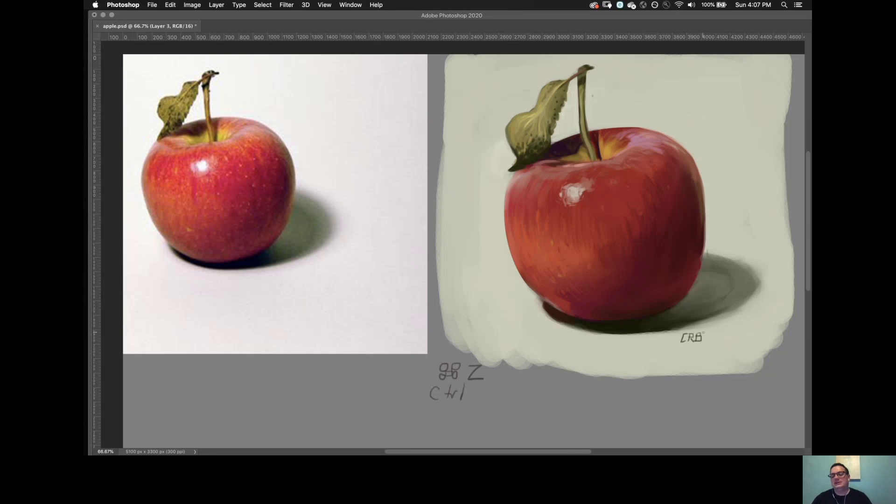
pyautogui.moveTo(709, 332); pyautogui.dragTo(709, 336)
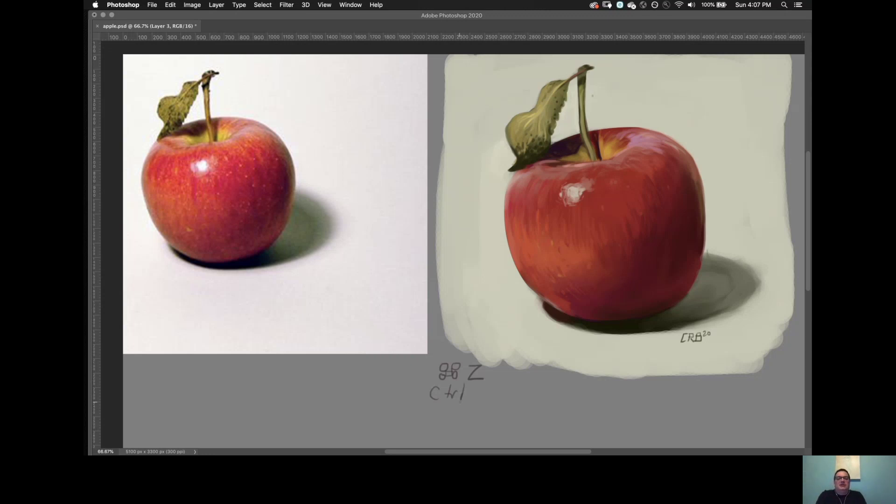
# Hide every layer from apple_ref down to bg and show Layer 2, centring its contact e-mail text in view.
pyautogui.press('Tab')
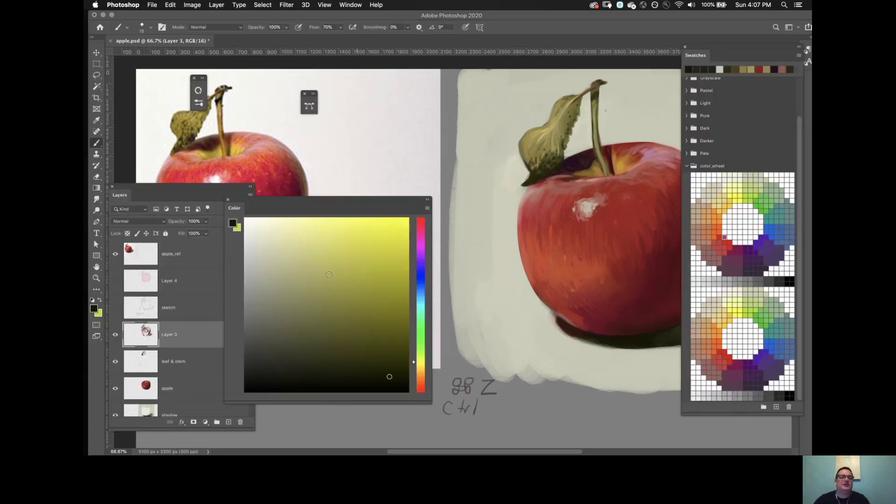
pyautogui.moveTo(115, 253); pyautogui.dragTo(116, 414)
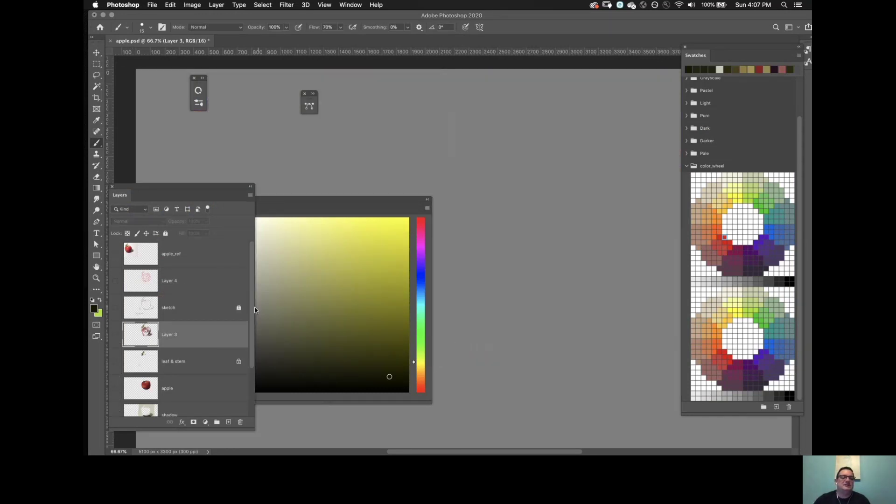
pyautogui.scroll(-3, 153, 392)
pyautogui.click(116, 403)
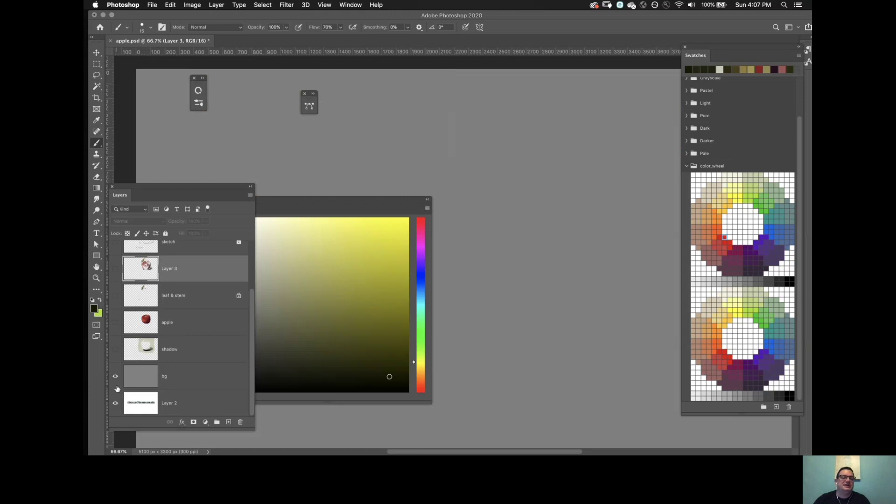
pyautogui.click(115, 376)
pyautogui.press('Tab')
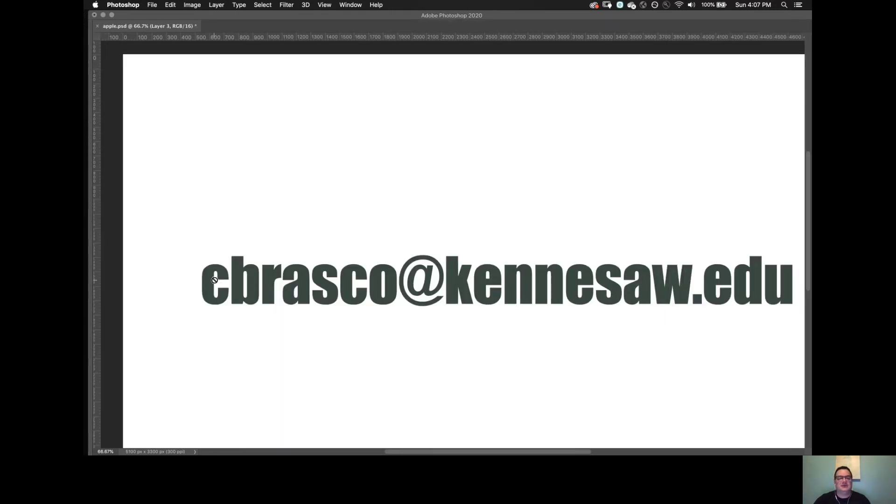
pyautogui.moveTo(515, 266); pyautogui.dragTo(479, 232)
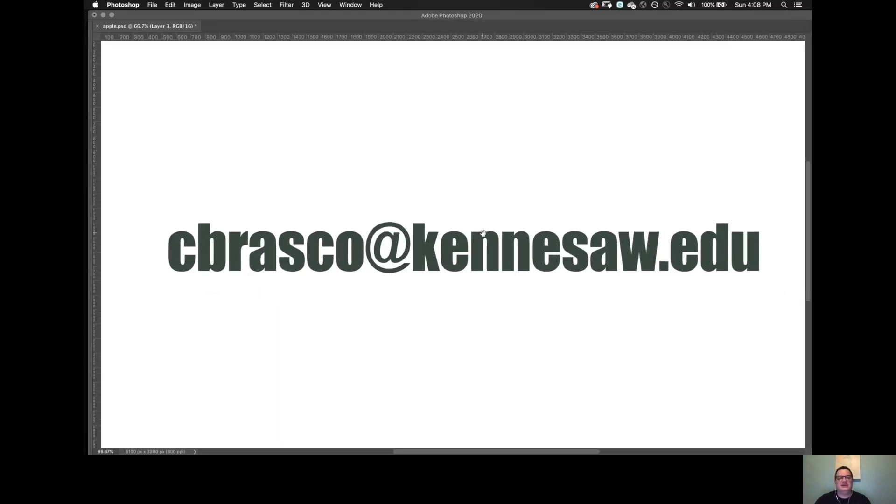